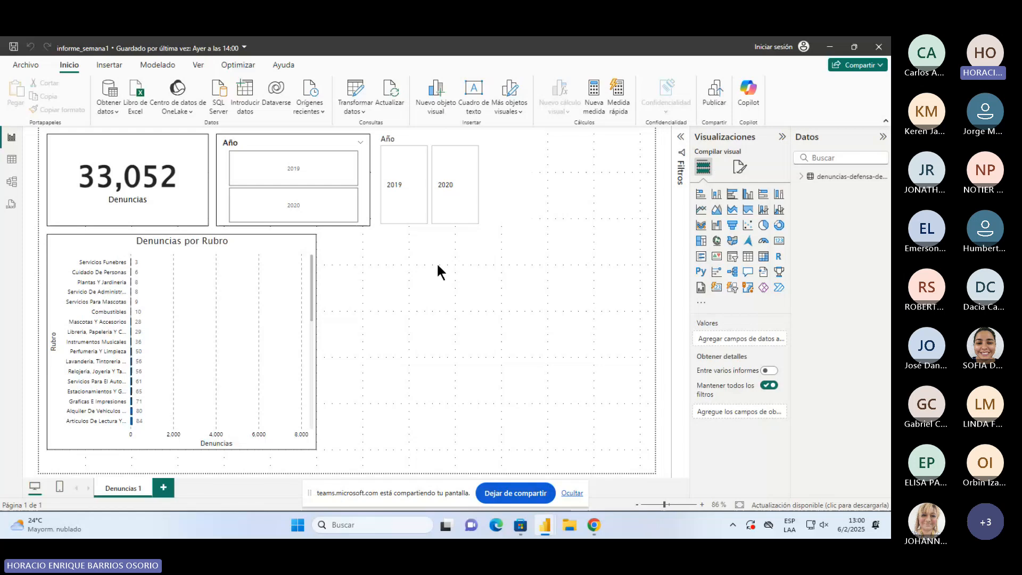
# Step: Narrow the bordered Año slicer to the right edge of the bar chart and move the other Año slicer closer to it
pyautogui.scroll(-5, 267, 305)
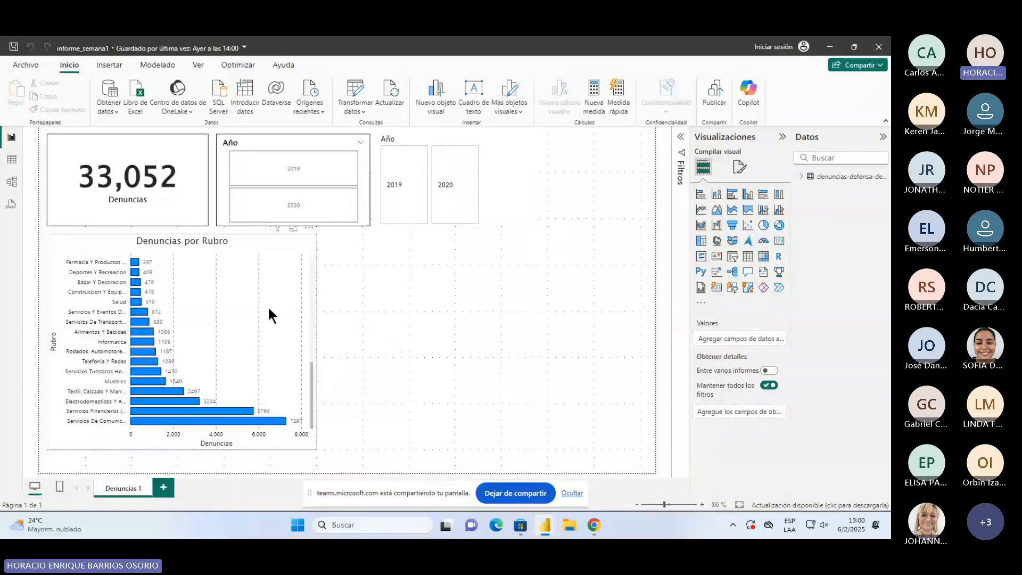
pyautogui.click(366, 175)
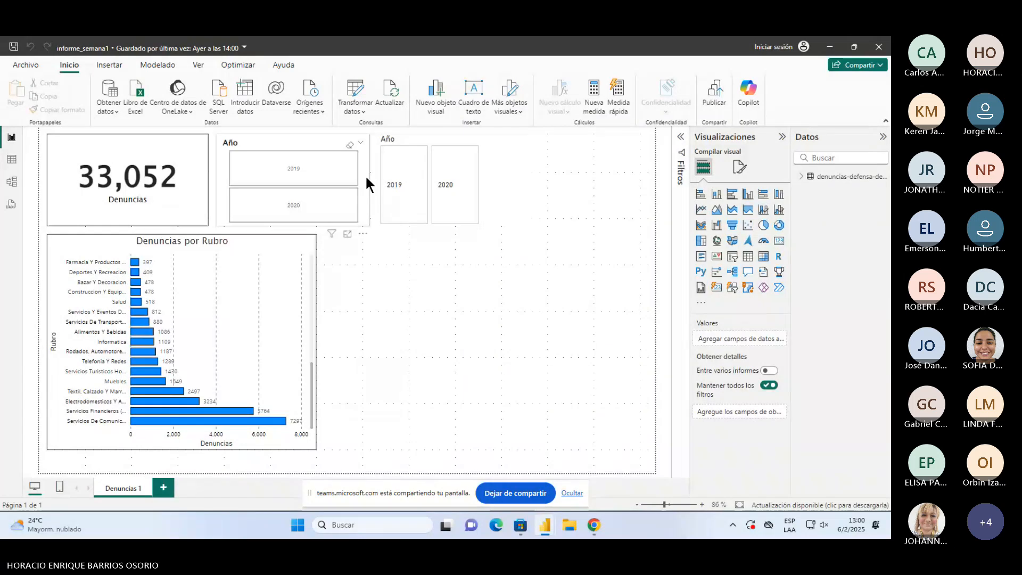
pyautogui.moveTo(369, 177); pyautogui.dragTo(311, 190)
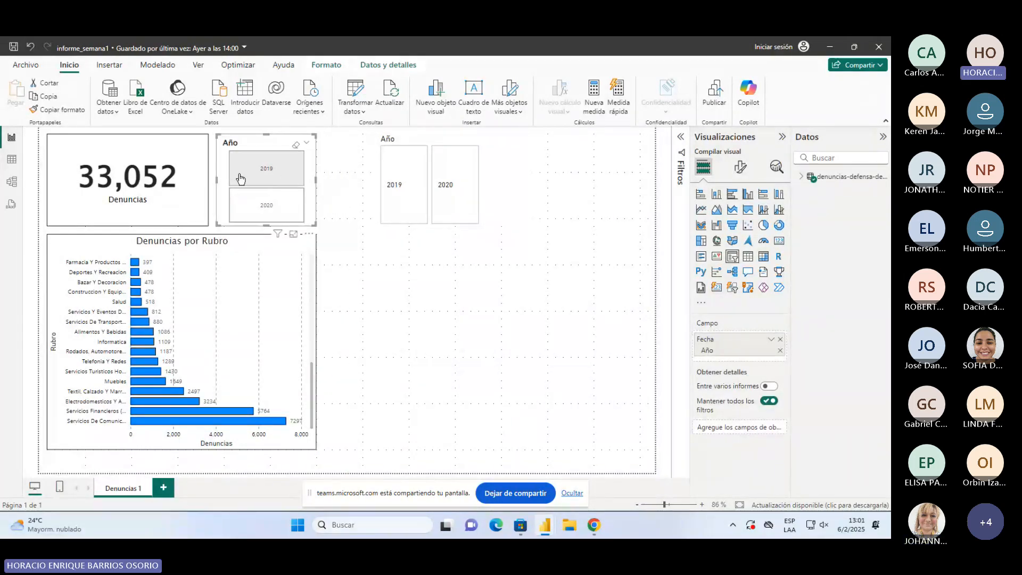
pyautogui.click(388, 257)
pyautogui.moveTo(463, 194); pyautogui.dragTo(417, 195)
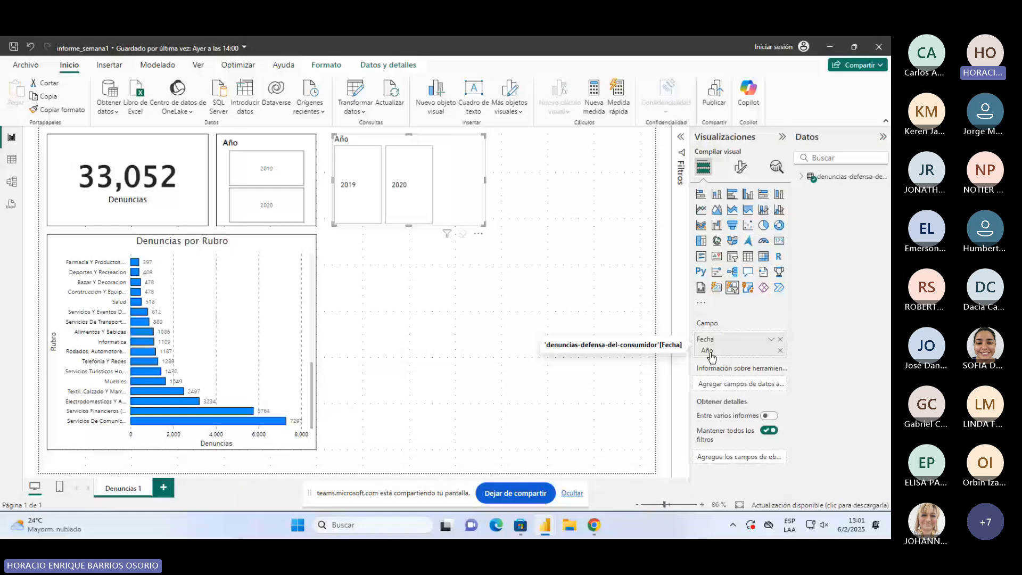
# Step: Add the Mes level of the Fecha hierarchy to the tooltips of the Denuncias por Rubro chart and check a bar's tooltip
pyautogui.click(799, 177)
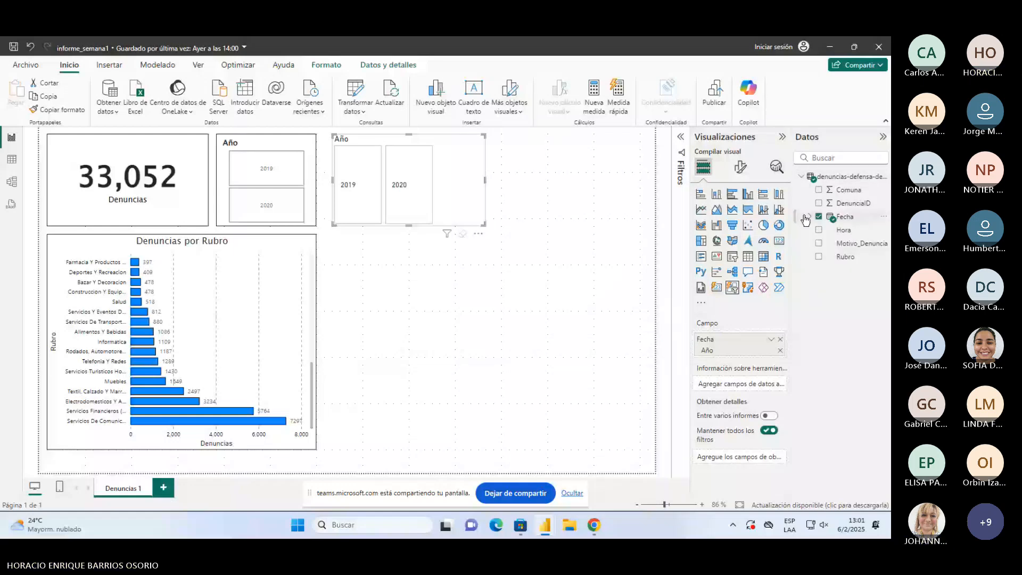
pyautogui.click(807, 217)
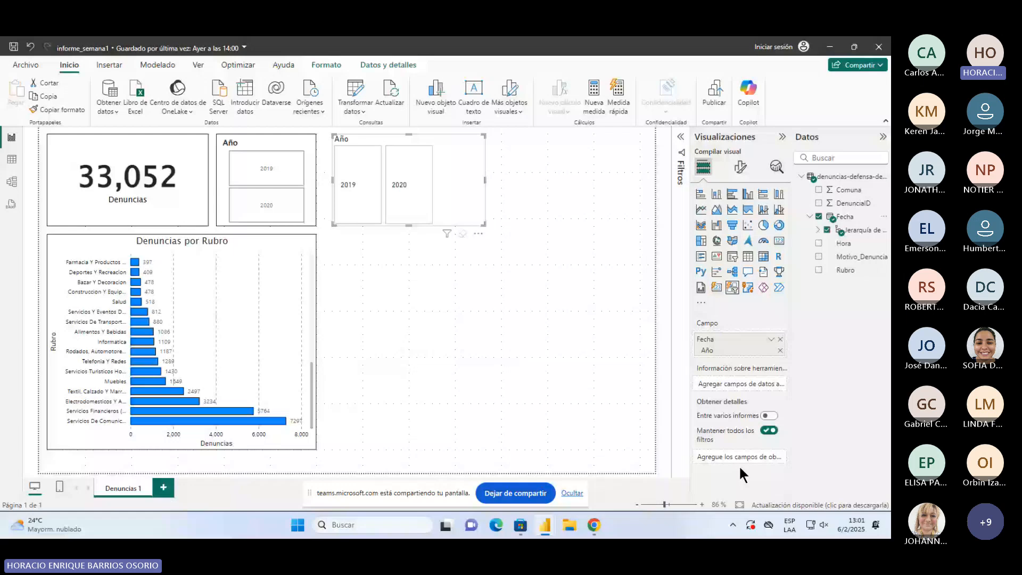
pyautogui.click(817, 229)
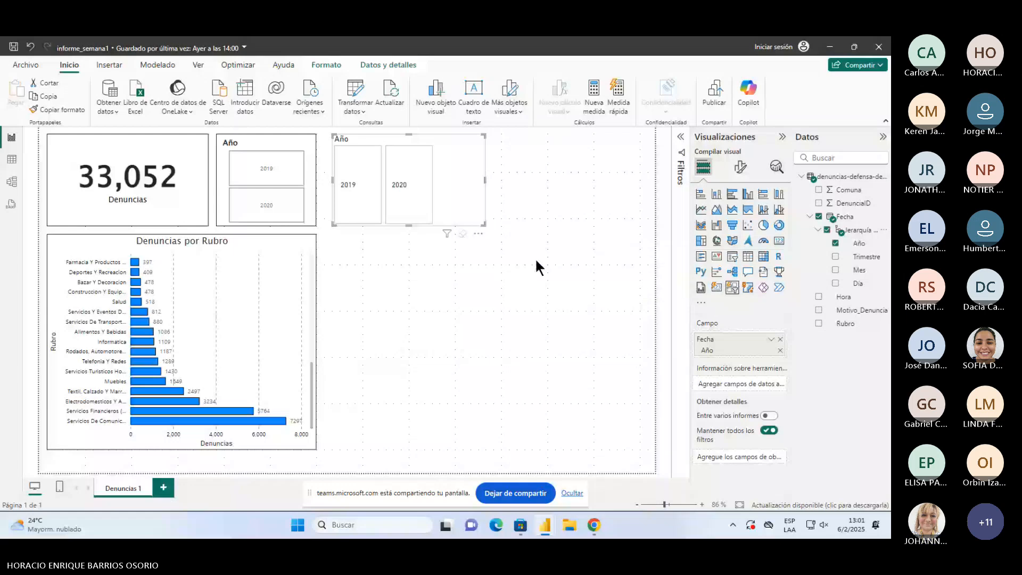
pyautogui.click(273, 241)
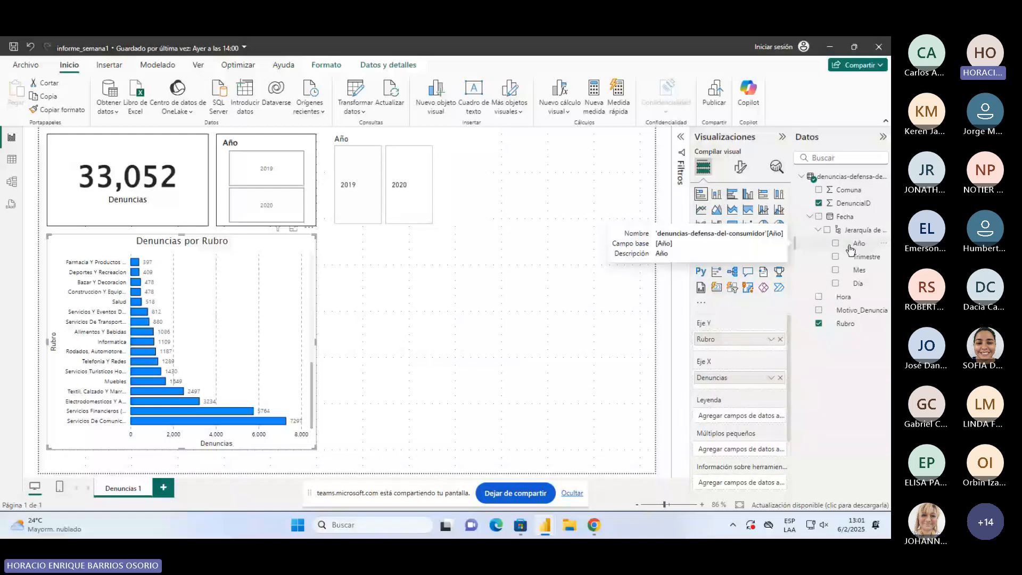
pyautogui.moveTo(858, 270); pyautogui.dragTo(739, 432)
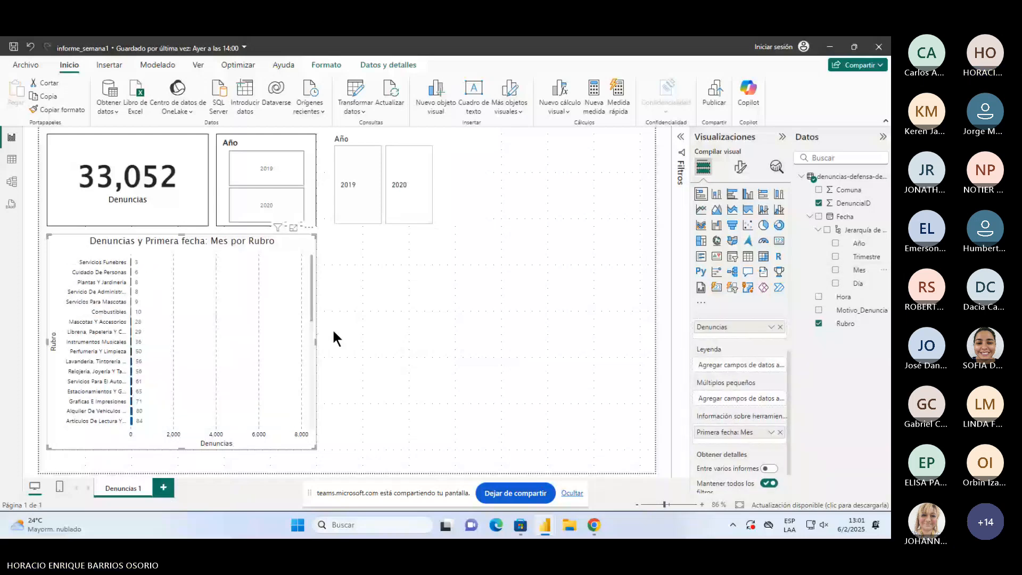
pyautogui.scroll(-10, 242, 354)
pyautogui.moveTo(242, 415)
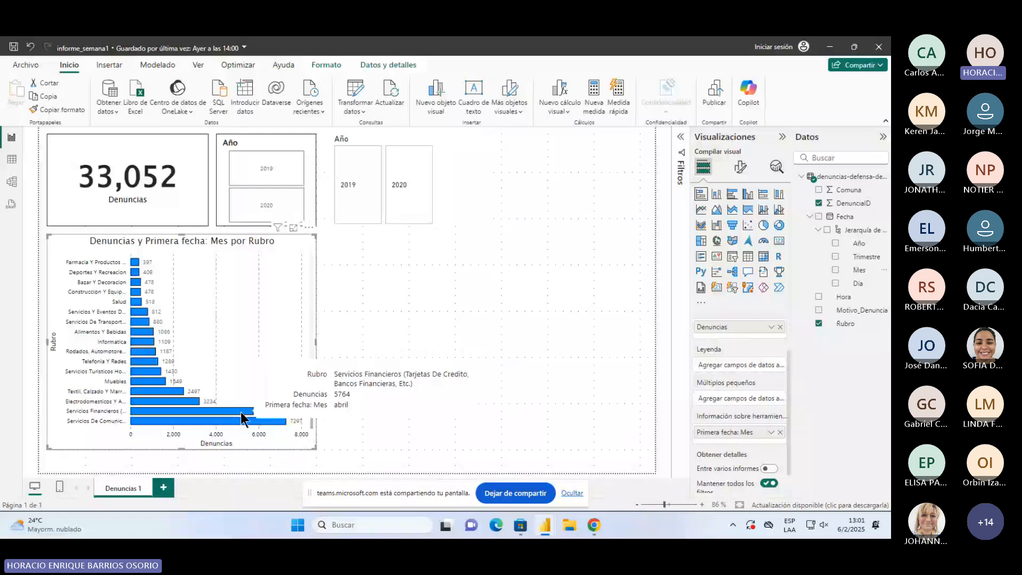
# Step: Try summarizing the Mes tooltip field by Recuento and remove the field from the chart's tooltips
pyautogui.click(771, 432)
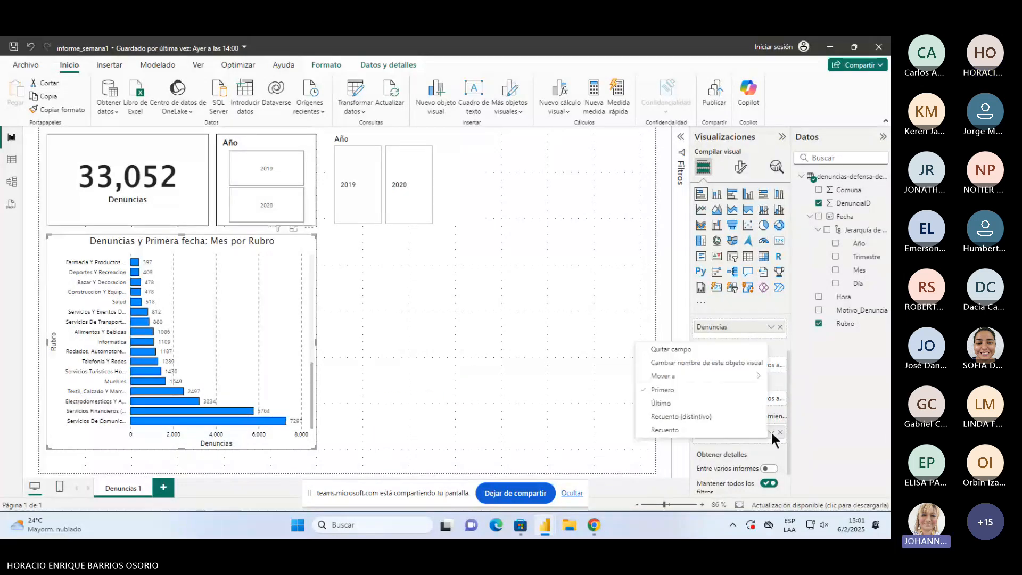
pyautogui.click(682, 416)
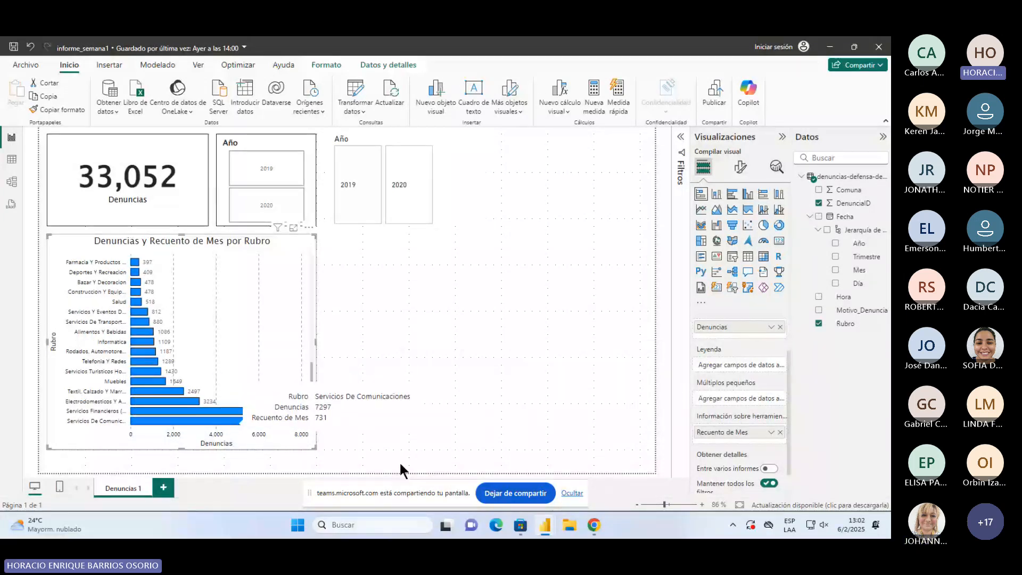
pyautogui.click(763, 433)
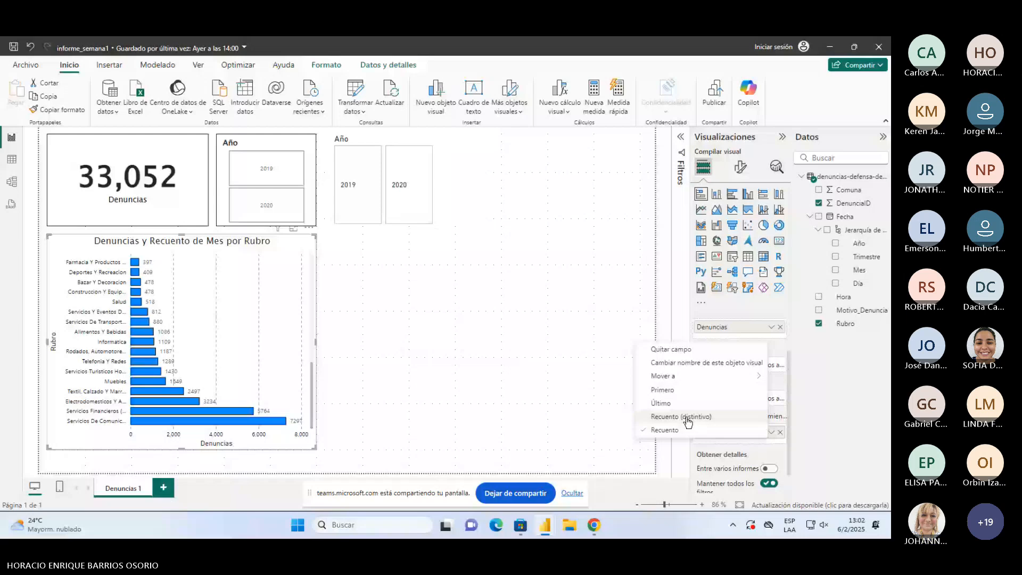
pyautogui.click(729, 418)
pyautogui.click(780, 431)
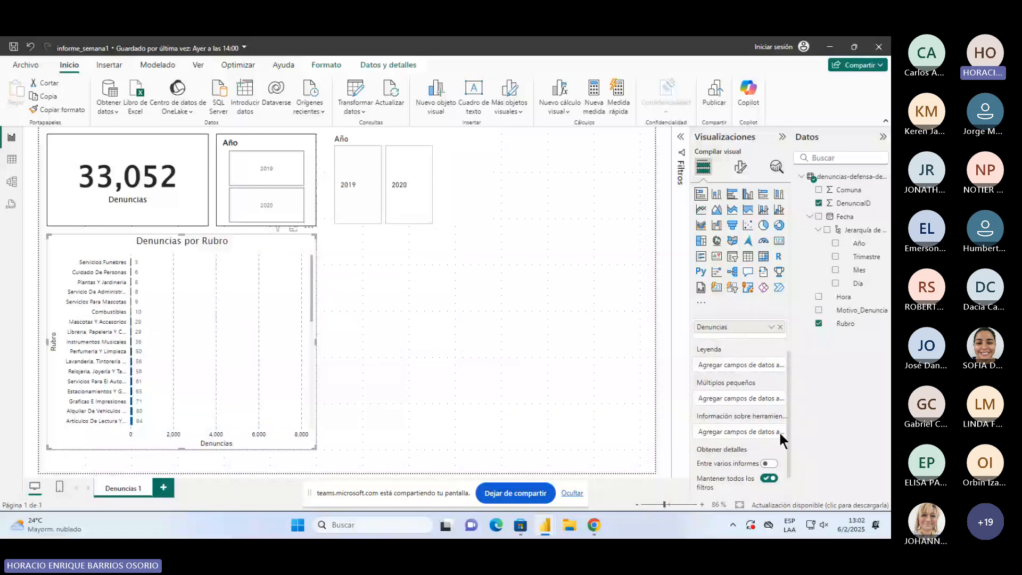
# Step: Examine the Denuncias por Rubro bars and their tooltips in focus mode and return to the report
pyautogui.scroll(-4, 148, 337)
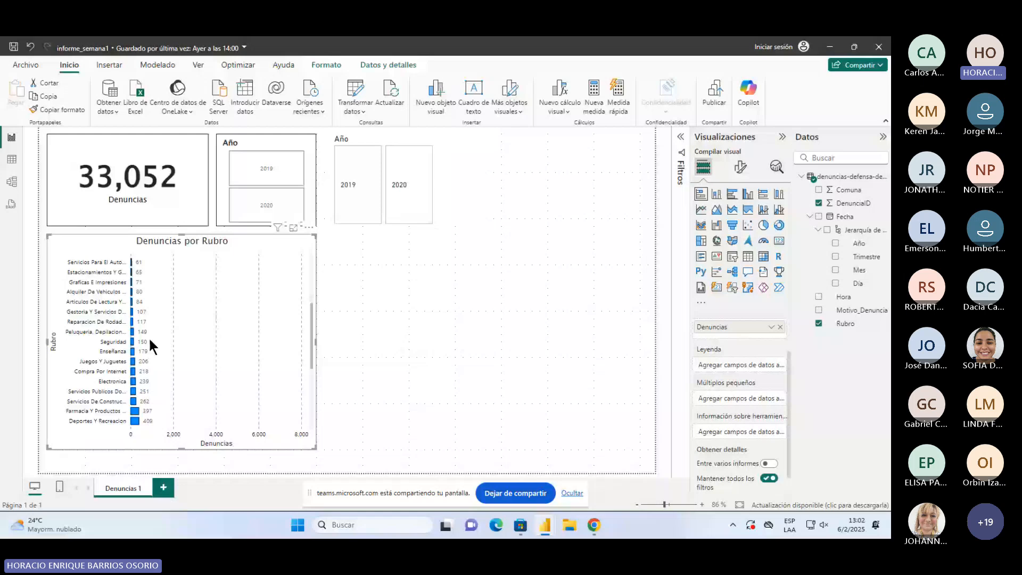
pyautogui.scroll(-3, 148, 337)
pyautogui.click(294, 228)
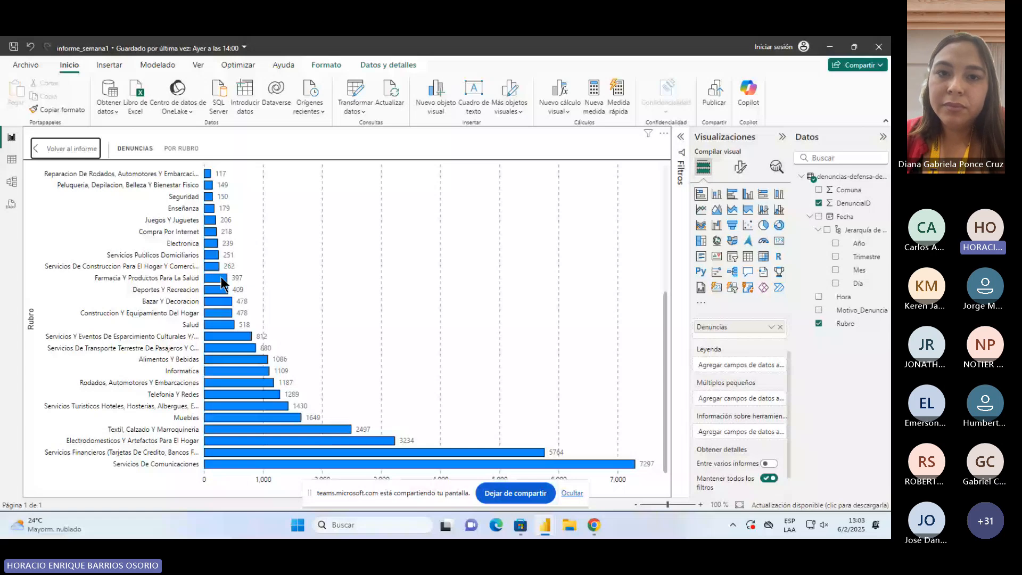
pyautogui.moveTo(282, 419)
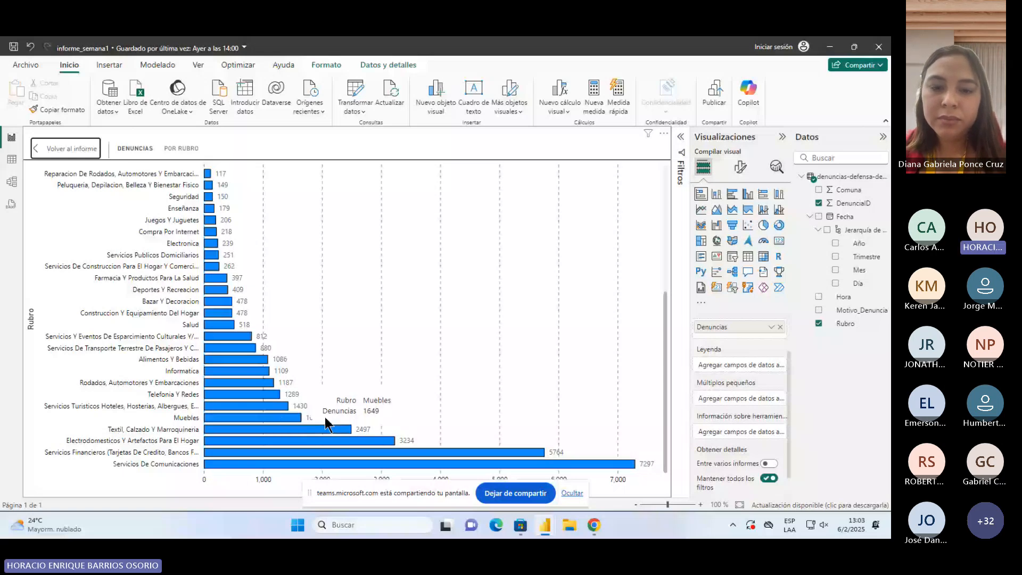
pyautogui.moveTo(331, 433)
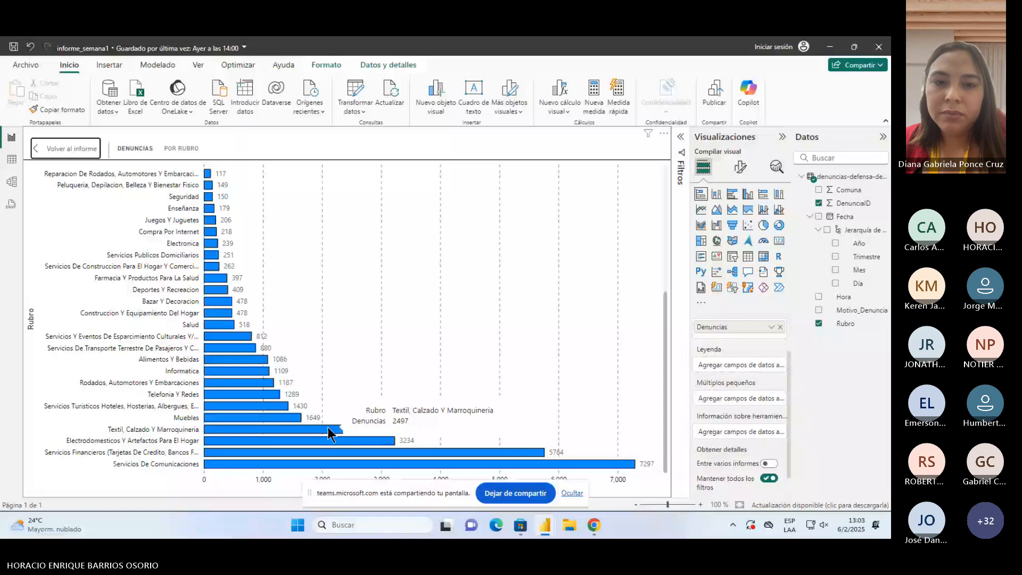
pyautogui.click(71, 150)
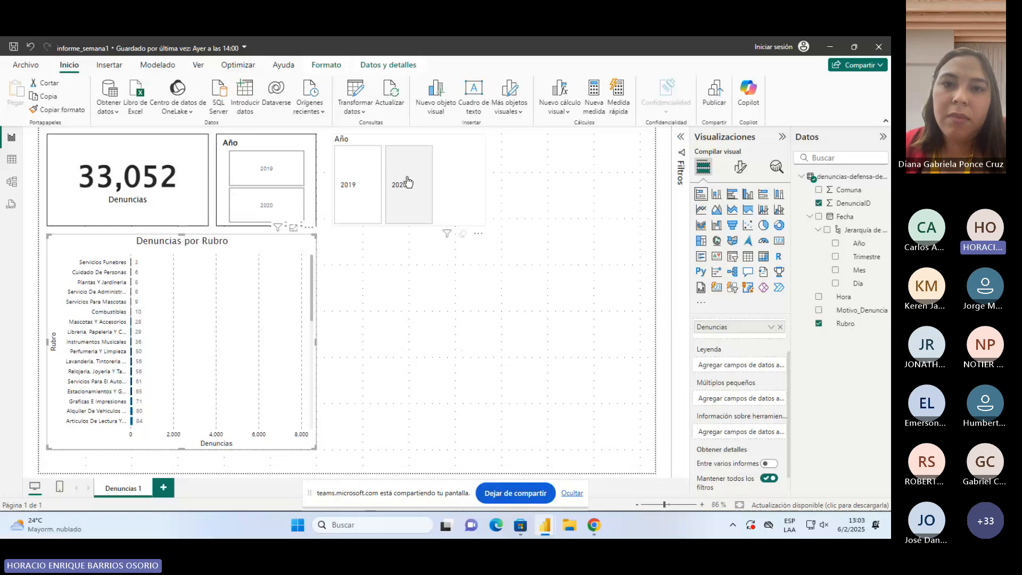
# Step: Display the selection settings in the visual formatting of the Año slicer without a border
pyautogui.click(450, 205)
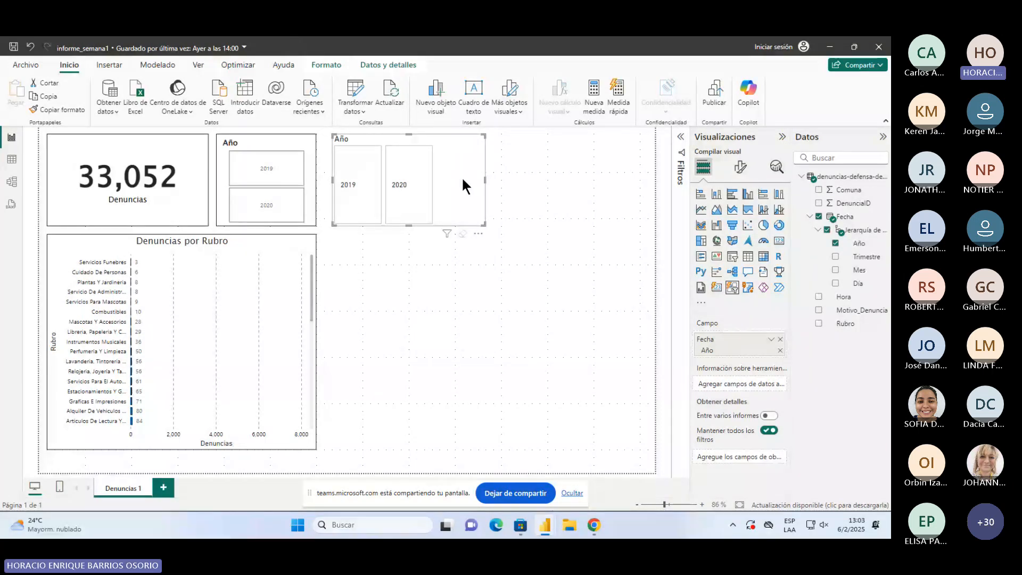
pyautogui.click(740, 168)
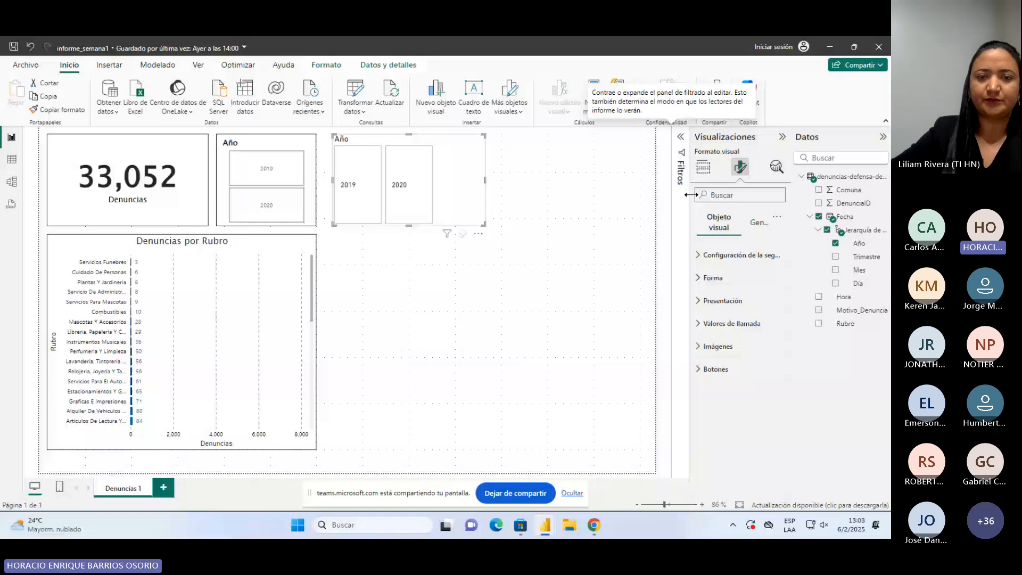
pyautogui.click(718, 256)
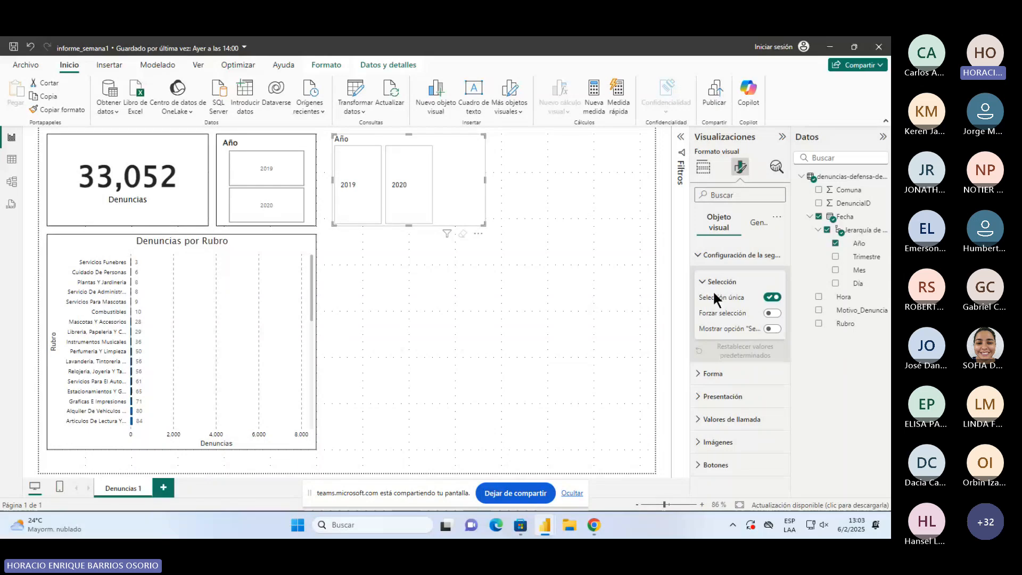
pyautogui.click(710, 284)
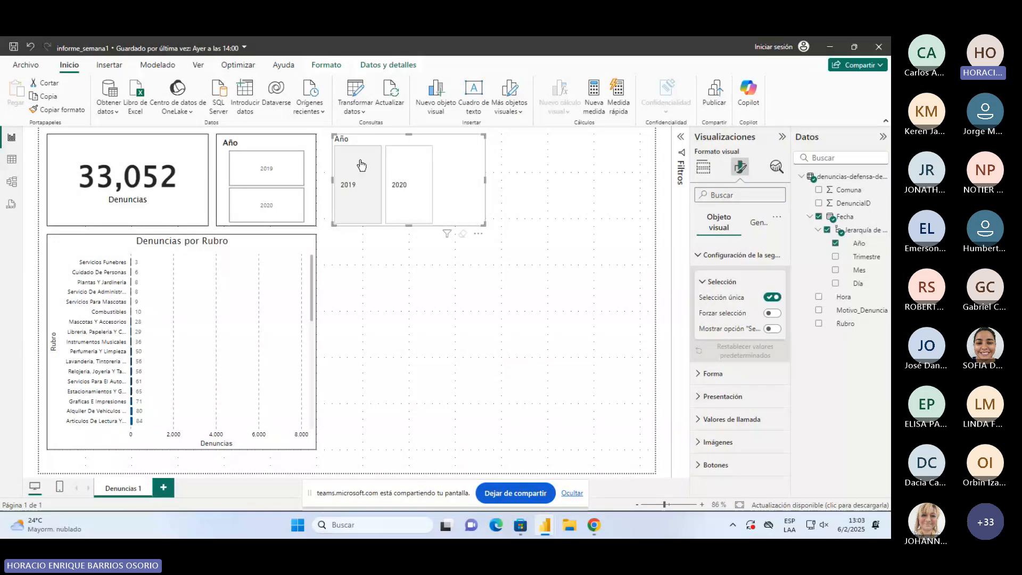
# Step: Review the selection settings and available styles of the bordered Año slicer
pyautogui.click(259, 141)
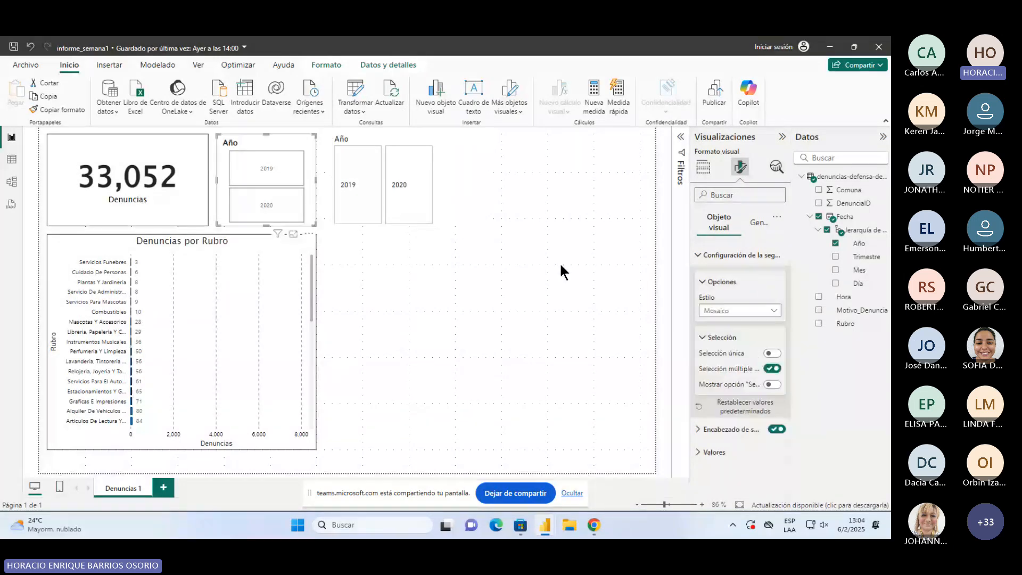
pyautogui.click(261, 205)
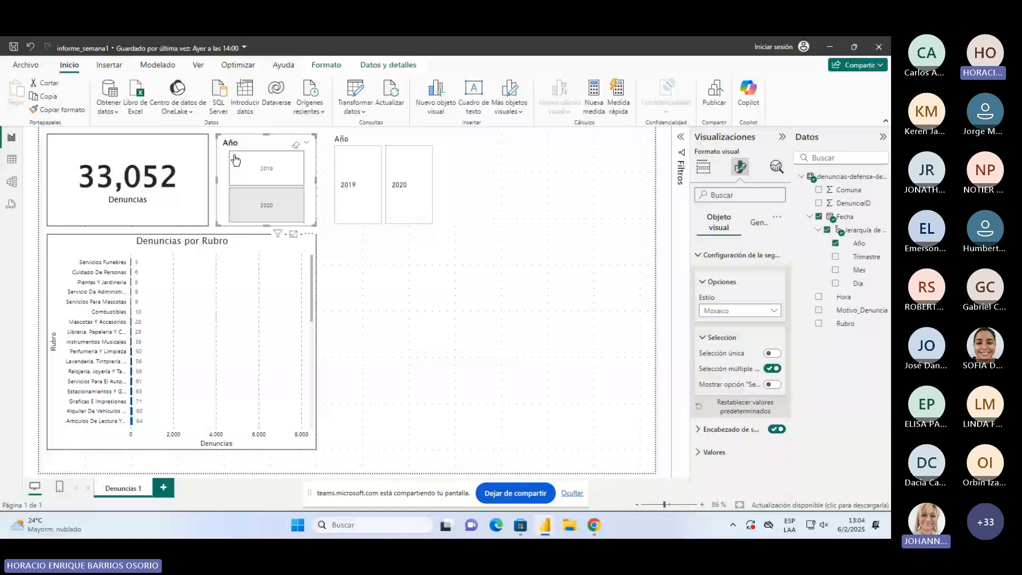
pyautogui.click(772, 311)
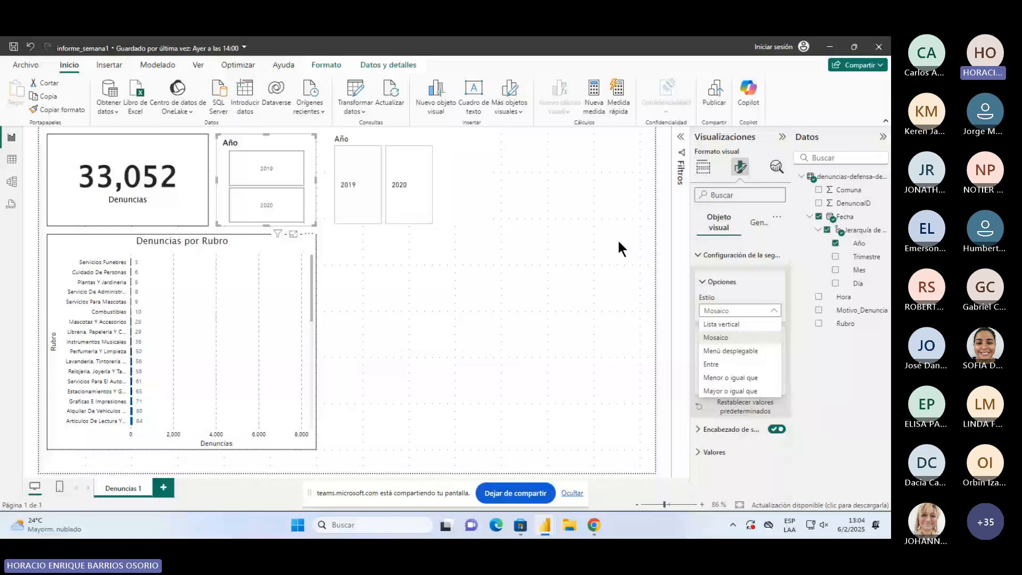
# Step: Filter the report by 2019 with the borderless Año slicer and clear that selection
pyautogui.click(454, 163)
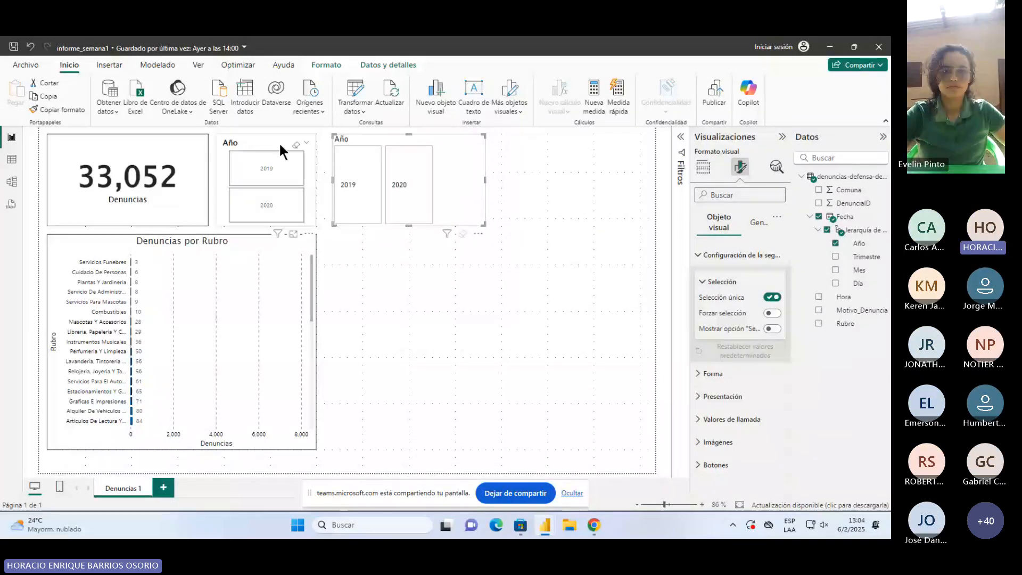
pyautogui.click(352, 178)
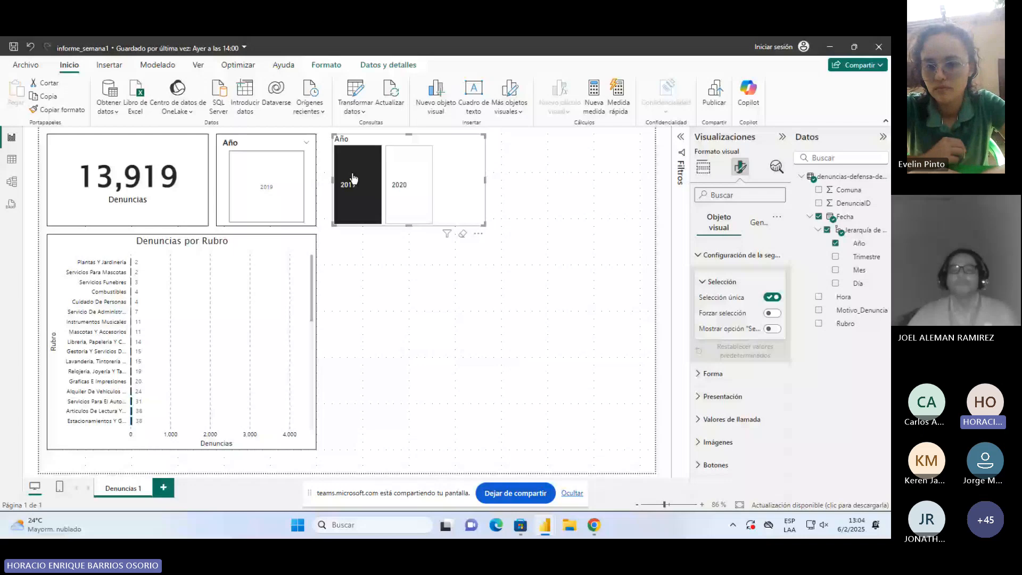
pyautogui.click(351, 178)
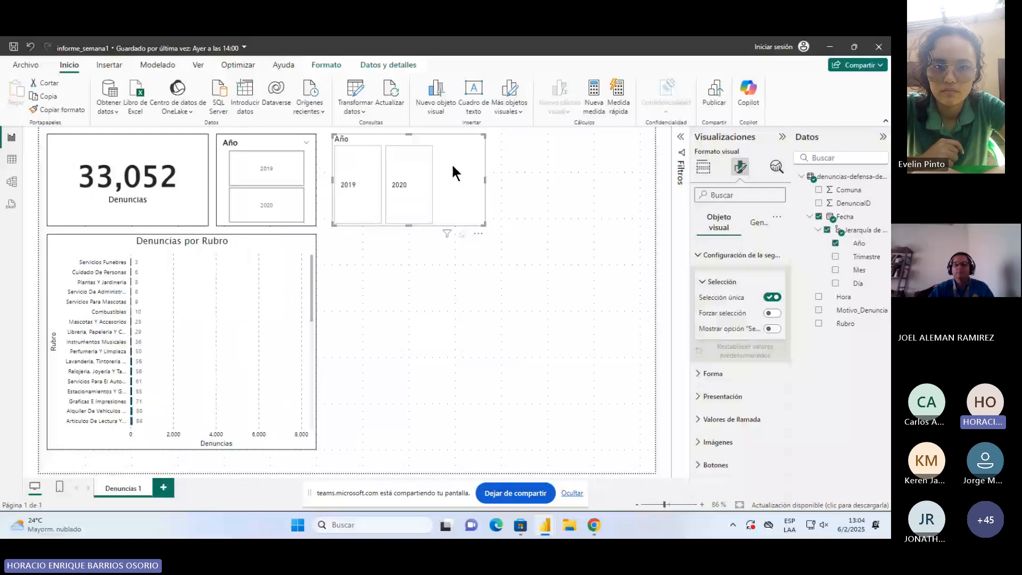
# Step: Turn off single selection for the borderless Año slicer and test it by selecting and clearing both 2019 and 2020
pyautogui.click(772, 298)
pyautogui.click(408, 183)
pyautogui.click(348, 194)
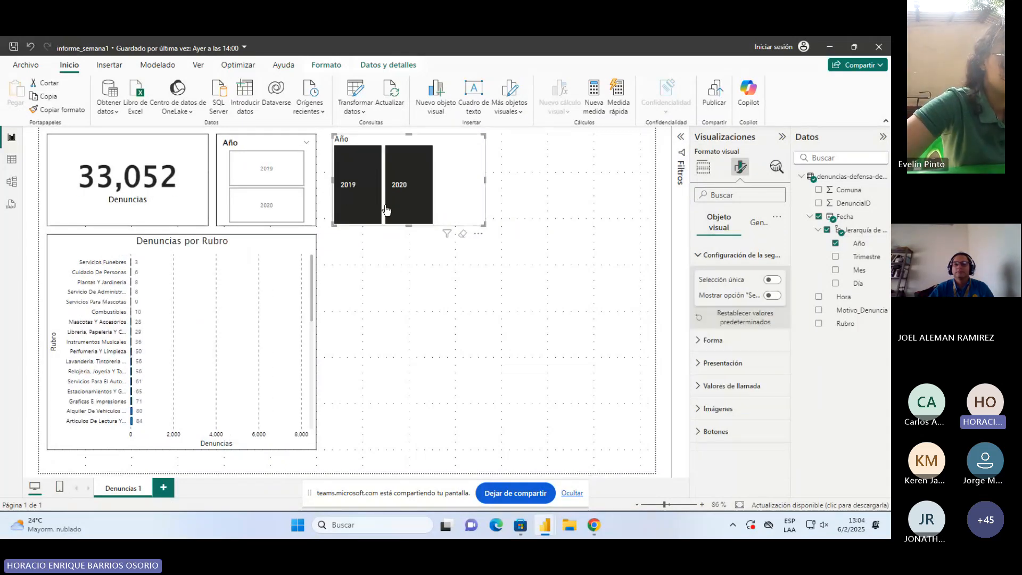
pyautogui.click(361, 208)
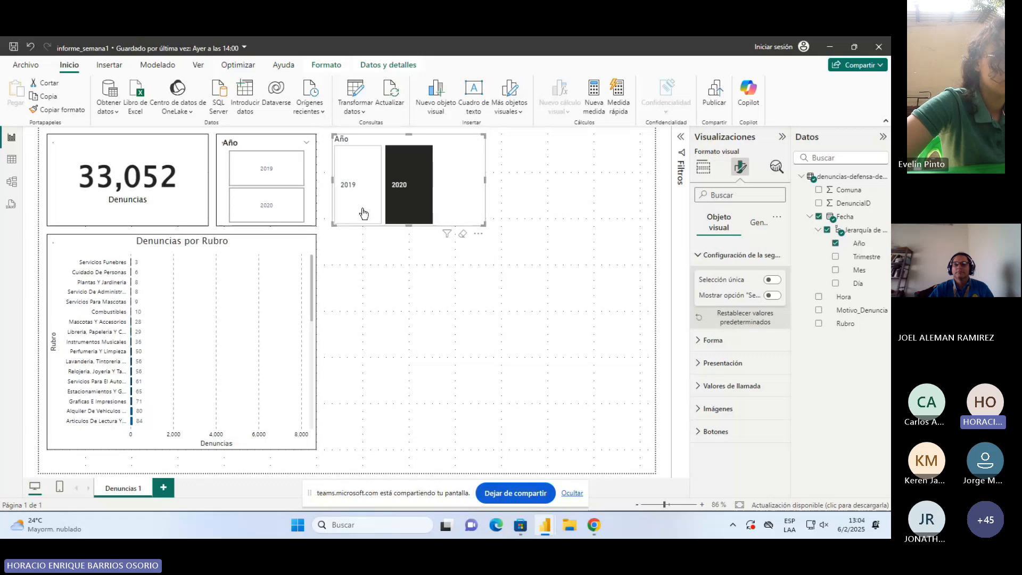
pyautogui.click(392, 210)
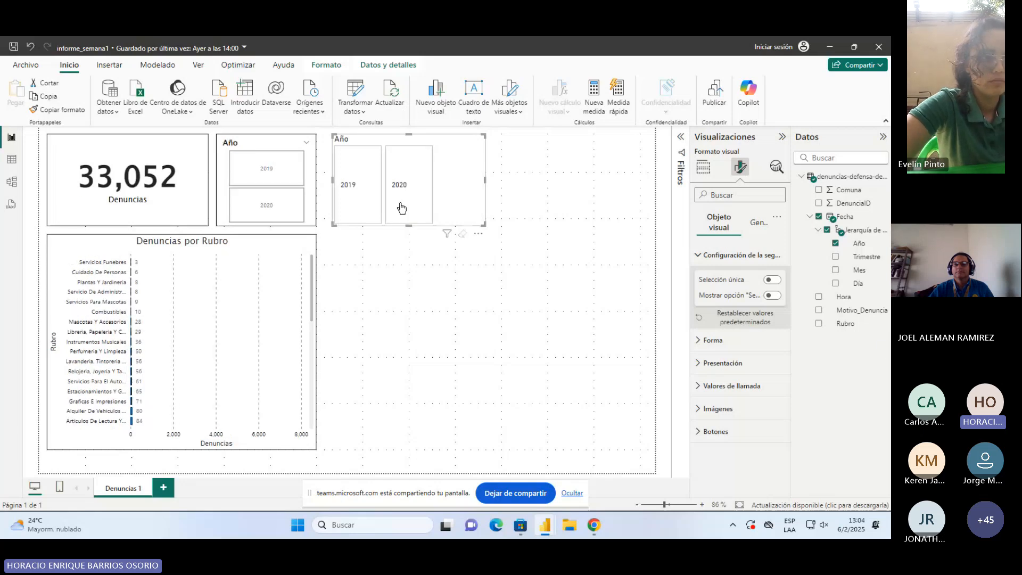
# Step: Enable the select-all option in the borderless Año slicer and select all years with it
pyautogui.click(776, 298)
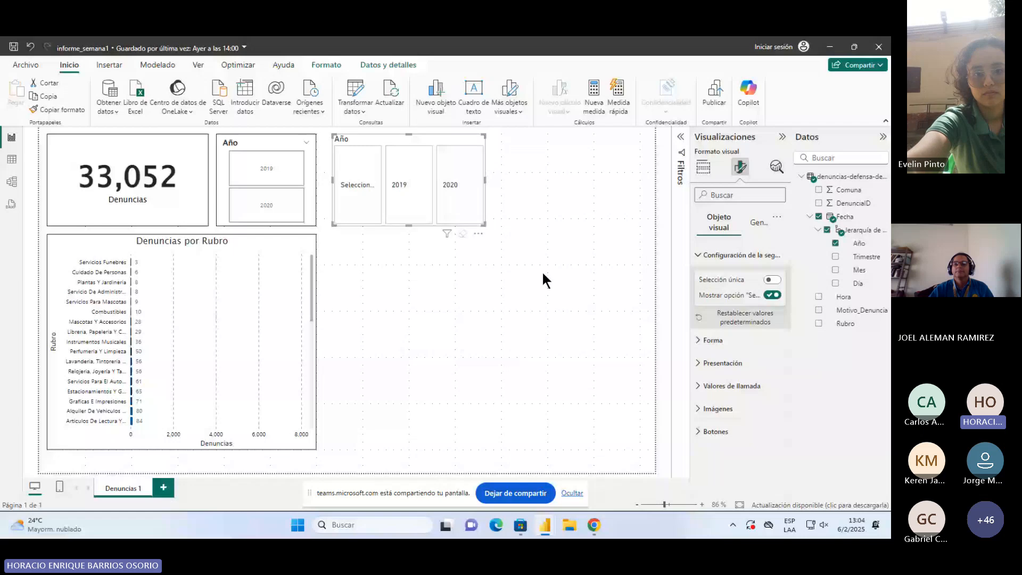
pyautogui.moveTo(751, 297)
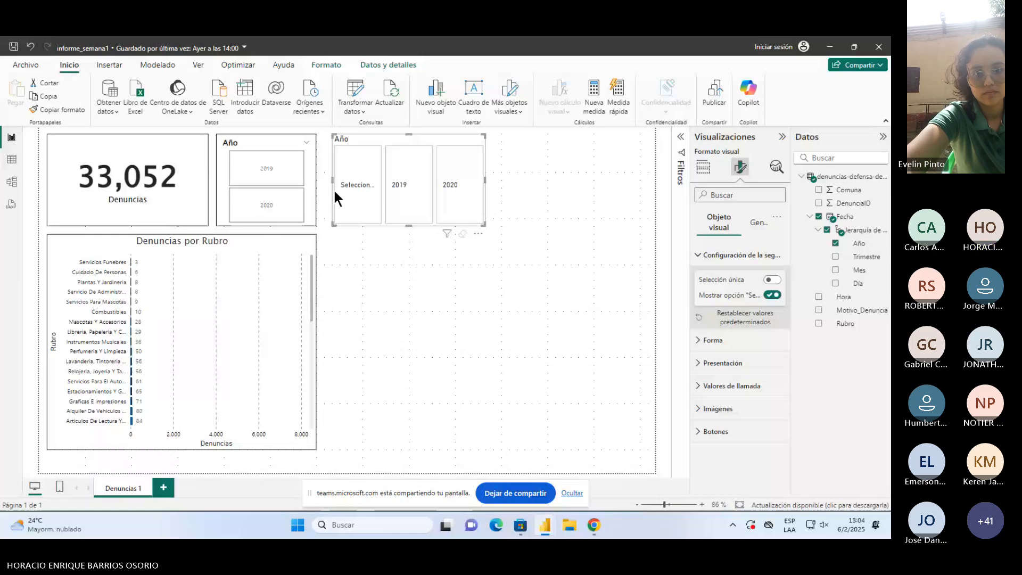
pyautogui.click(371, 184)
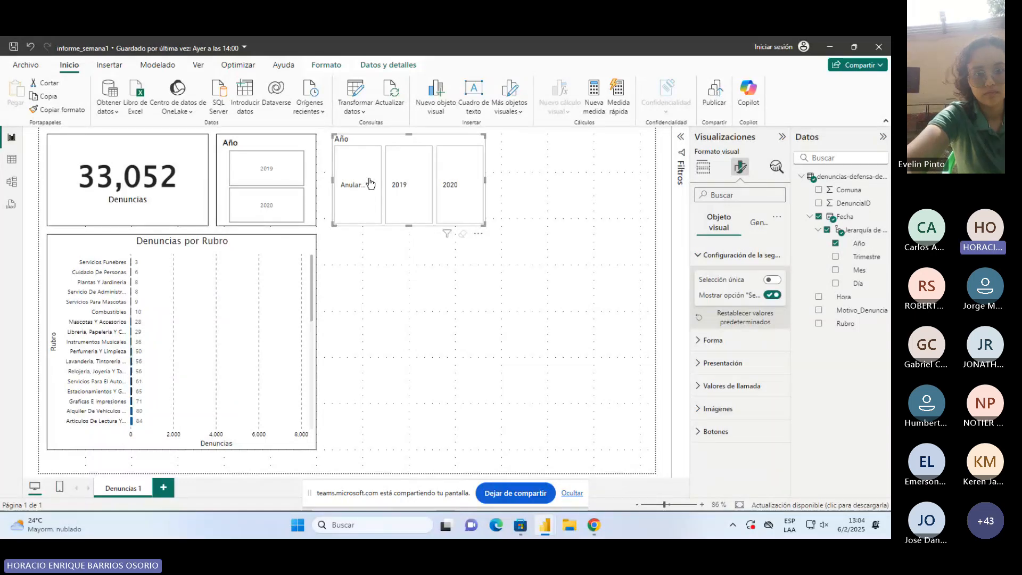
# Step: Remove the borderless Año slicer from the report page
pyautogui.click(147, 158)
pyautogui.click(155, 241)
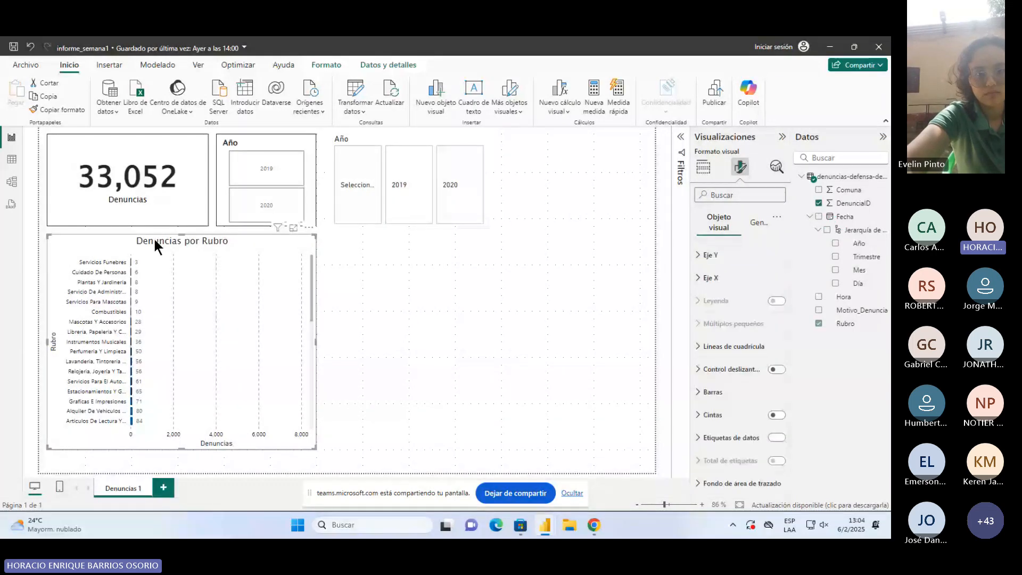
pyautogui.click(394, 260)
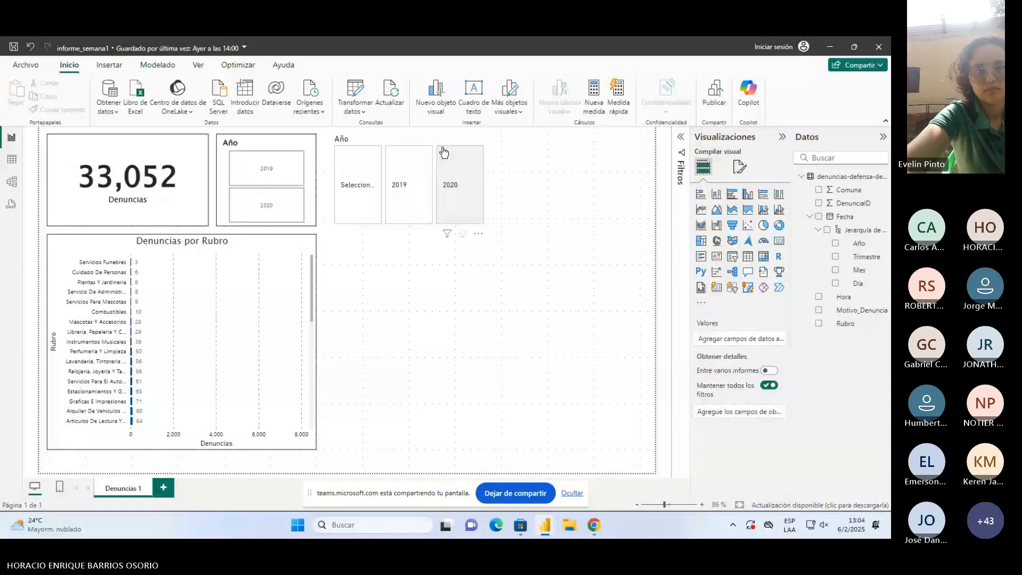
pyautogui.click(439, 135)
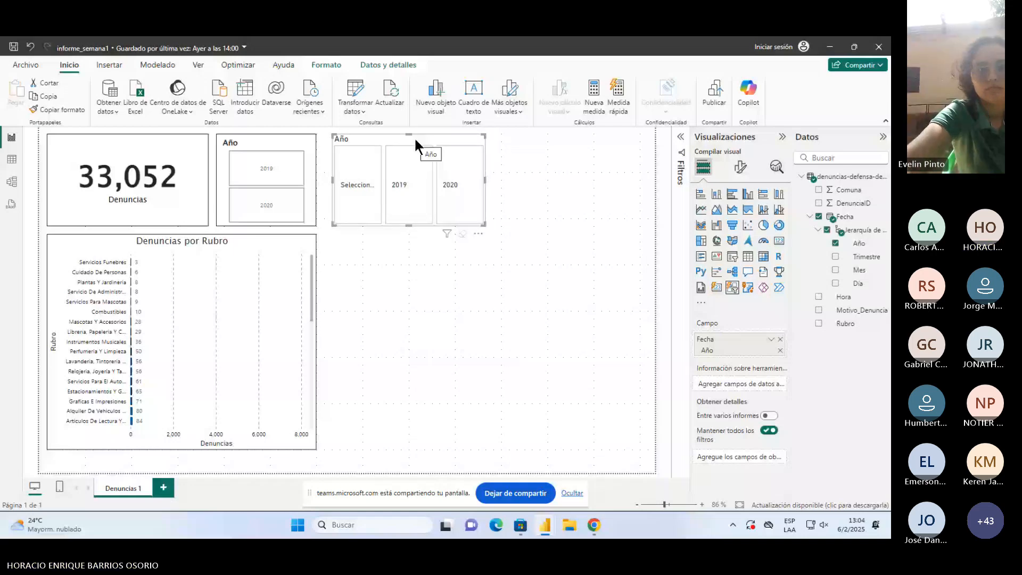
pyautogui.rightClick(415, 140)
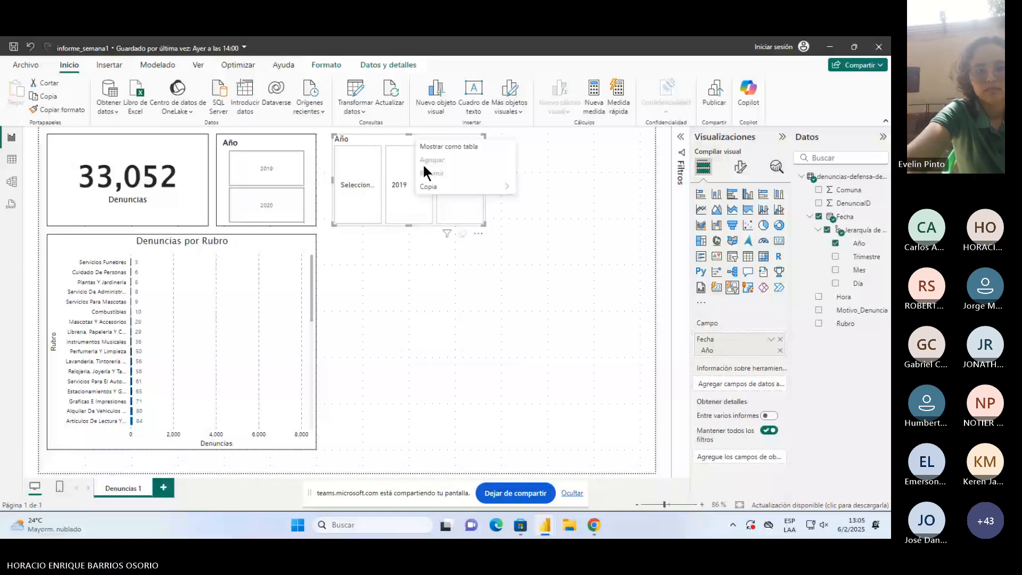
pyautogui.click(477, 233)
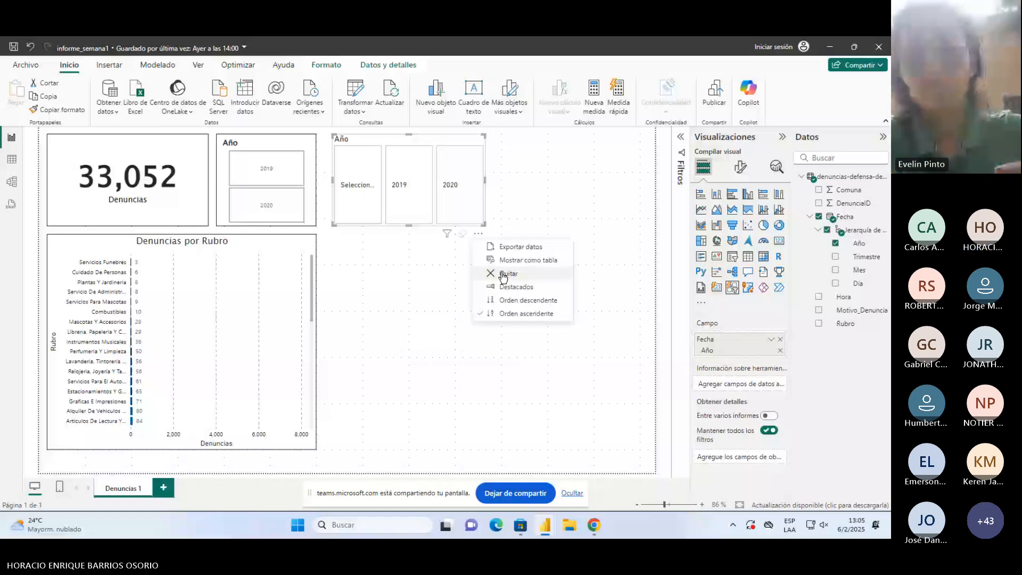
pyautogui.click(502, 274)
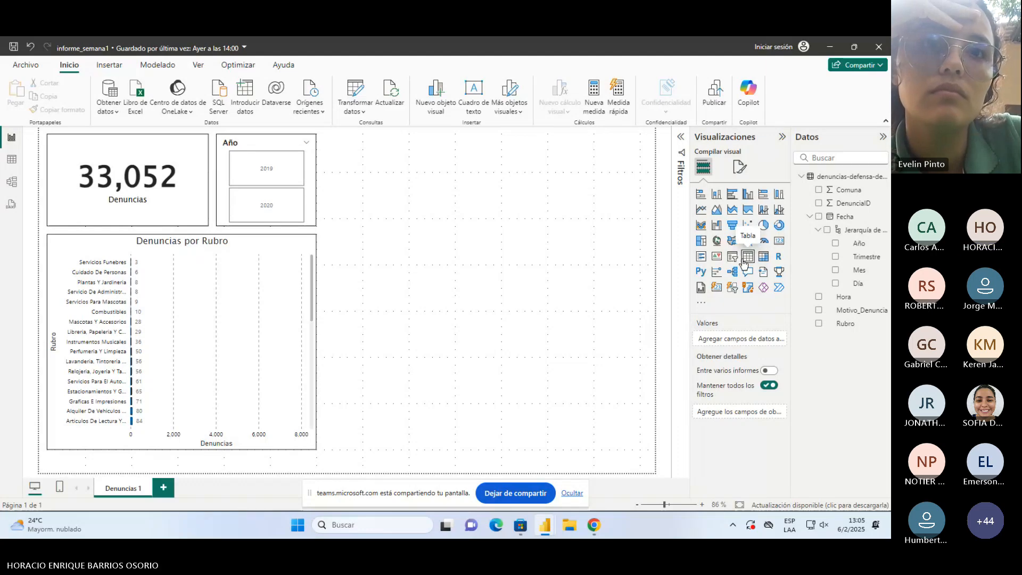
# Step: Insert a table visual beside the Año slicer, extending it down to the bar chart's lower edge and widening it to about double
pyautogui.click(744, 257)
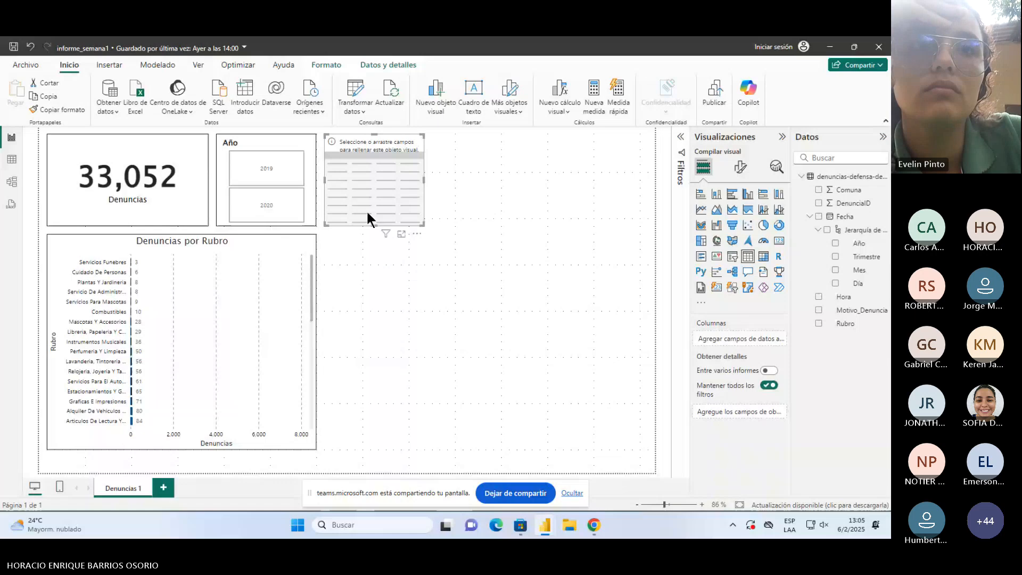
pyautogui.moveTo(367, 226); pyautogui.dragTo(315, 447)
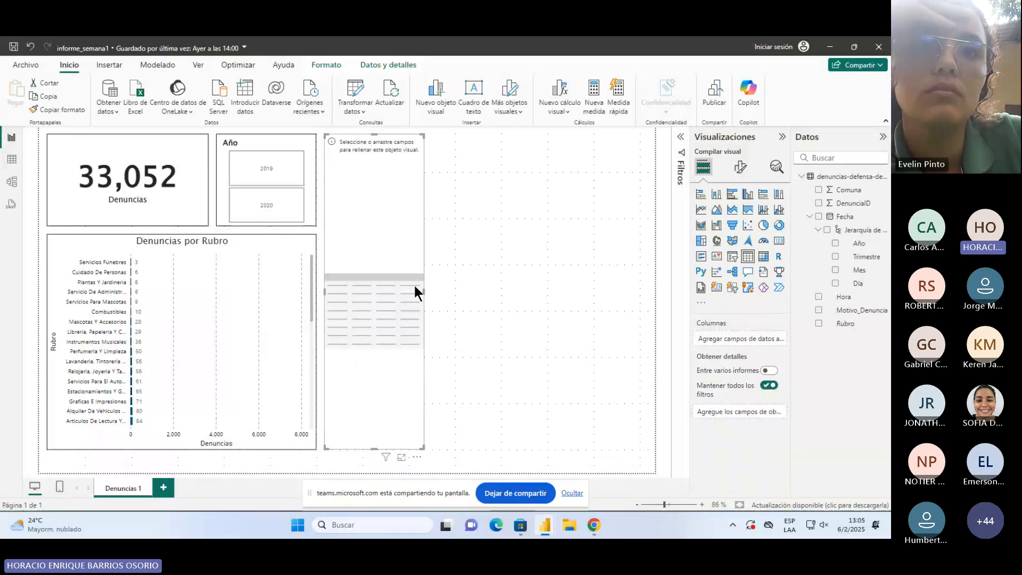
pyautogui.moveTo(424, 287); pyautogui.dragTo(538, 284)
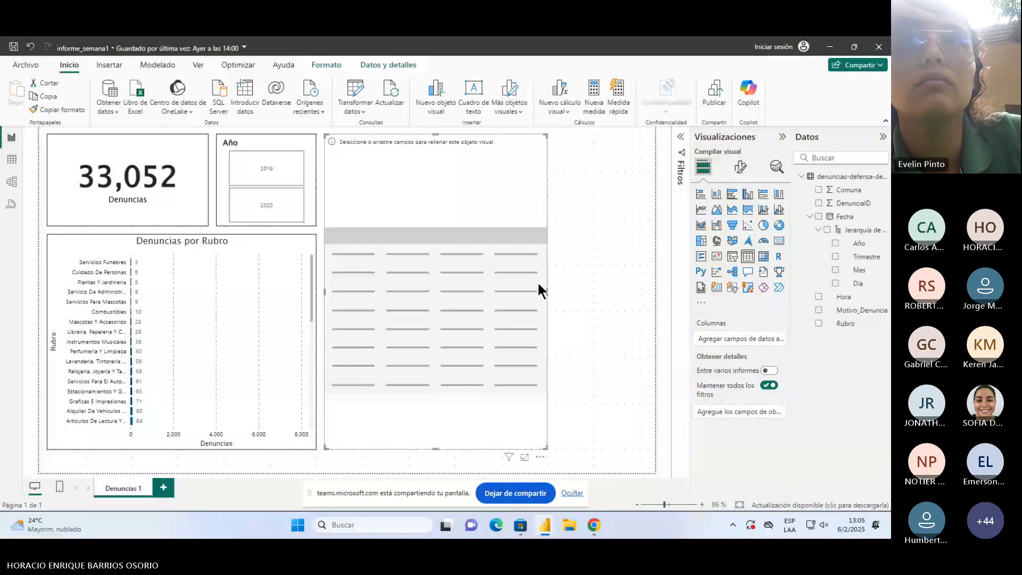
pyautogui.hotkey('alt', 'Tab')
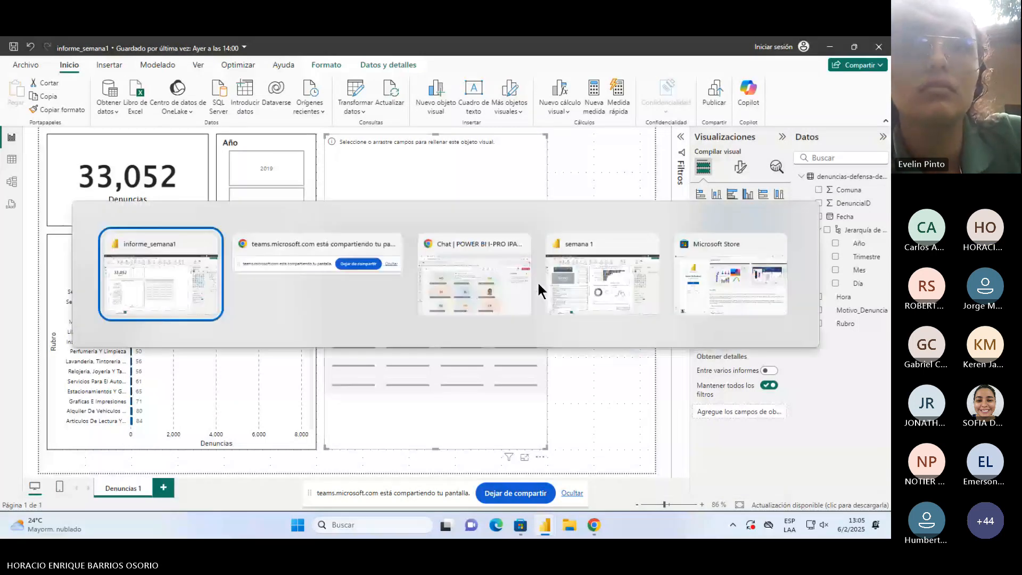
pyautogui.hotkey('alt', 'Tab')
pyautogui.hotkey('alt', 'Tab')
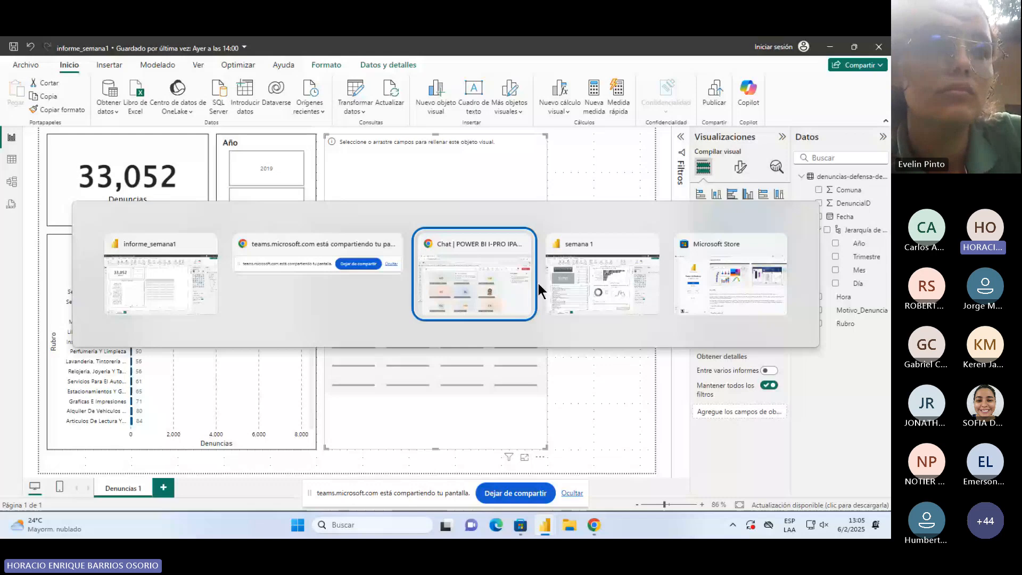
pyautogui.press('Escape')
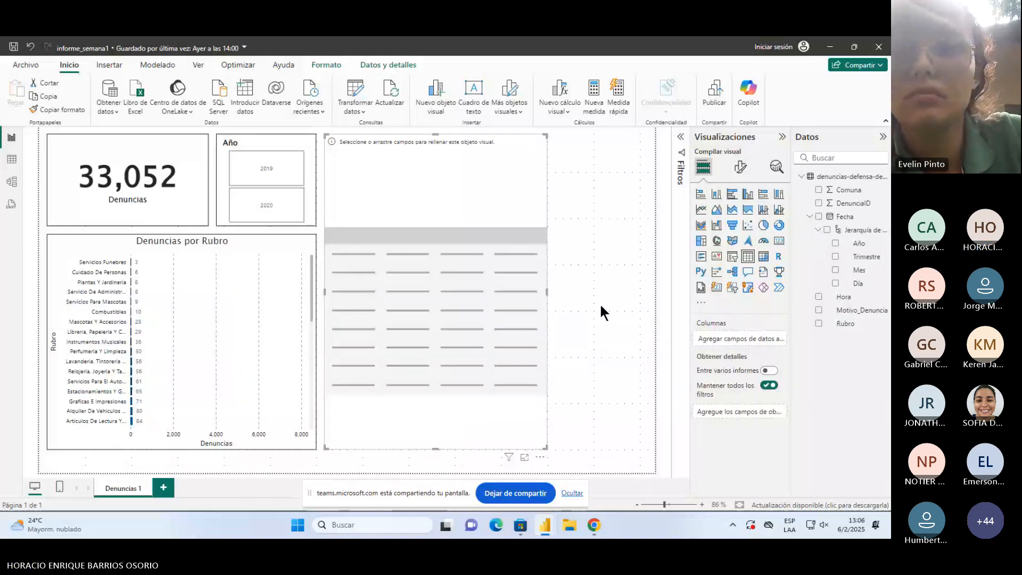
# Step: Add the DenunciaID field to the table as a column and rename it Denuncias for this visual
pyautogui.moveTo(855, 208); pyautogui.dragTo(750, 339)
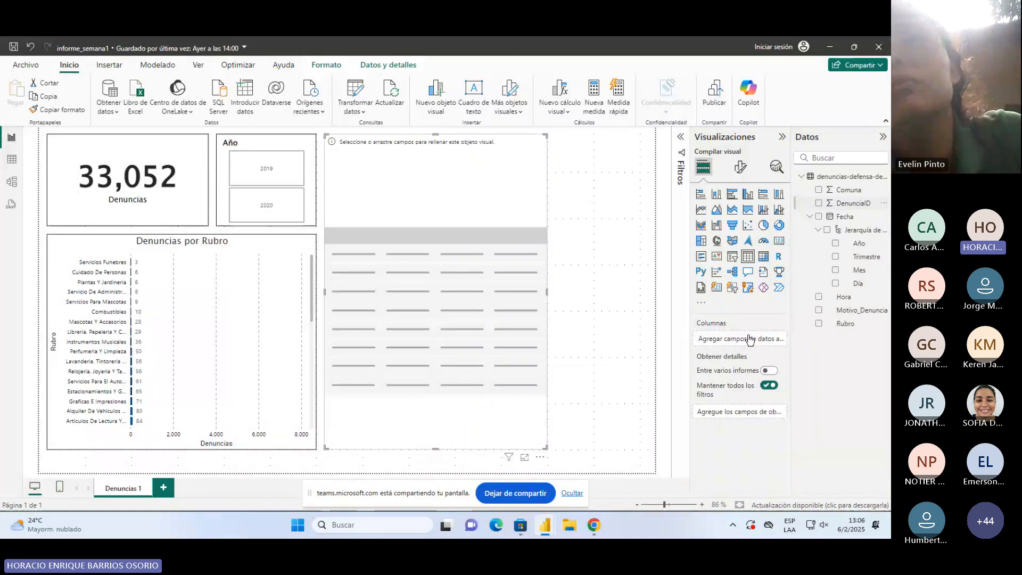
pyautogui.click(770, 339)
pyautogui.click(740, 345)
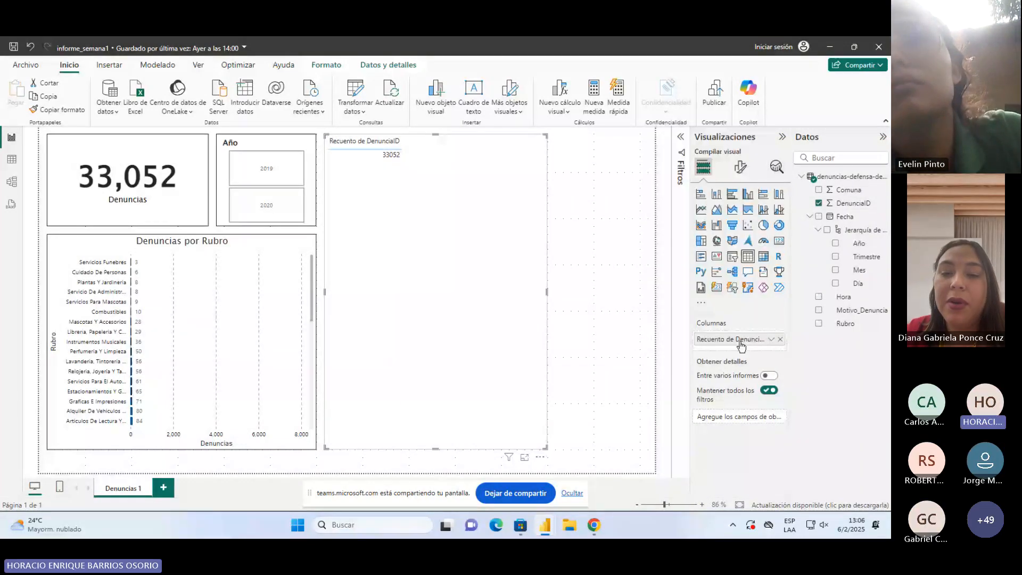
pyautogui.doubleClick(739, 341)
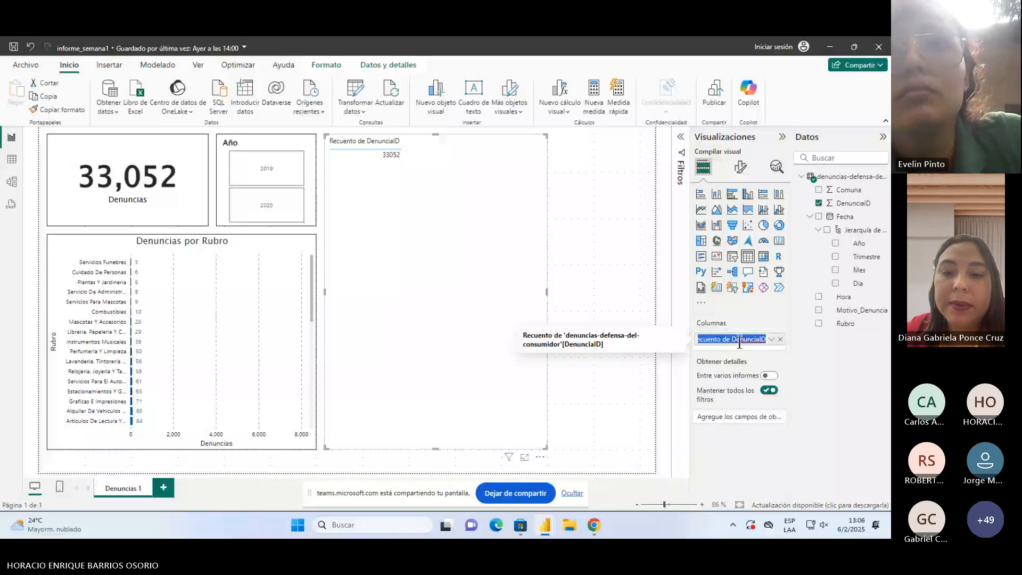
pyautogui.write('Denuncias')
pyautogui.press('Return')
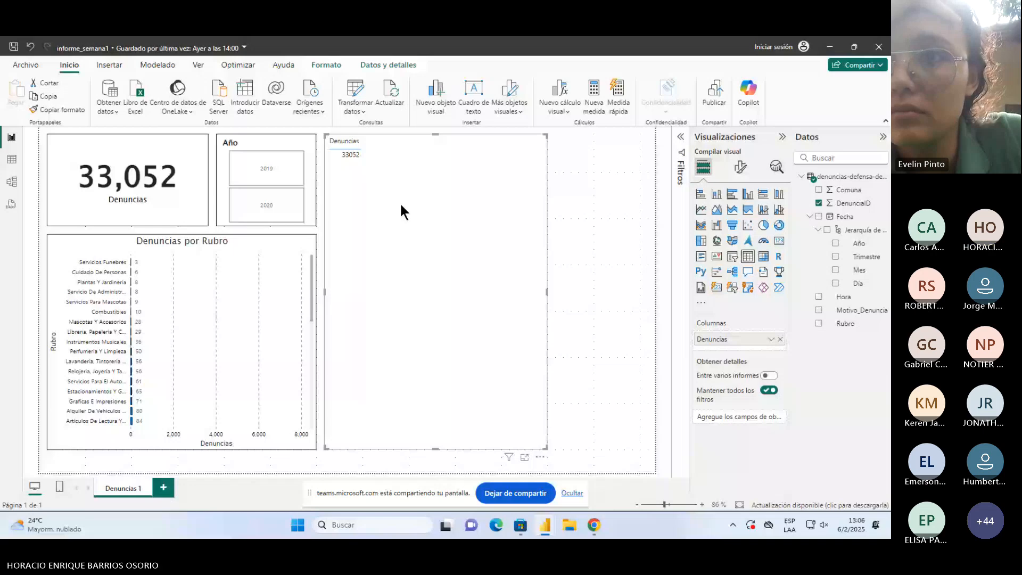
# Step: Try the Promedio and Suma aggregations on the table's Denuncias column, then return it to Recuento
pyautogui.click(770, 341)
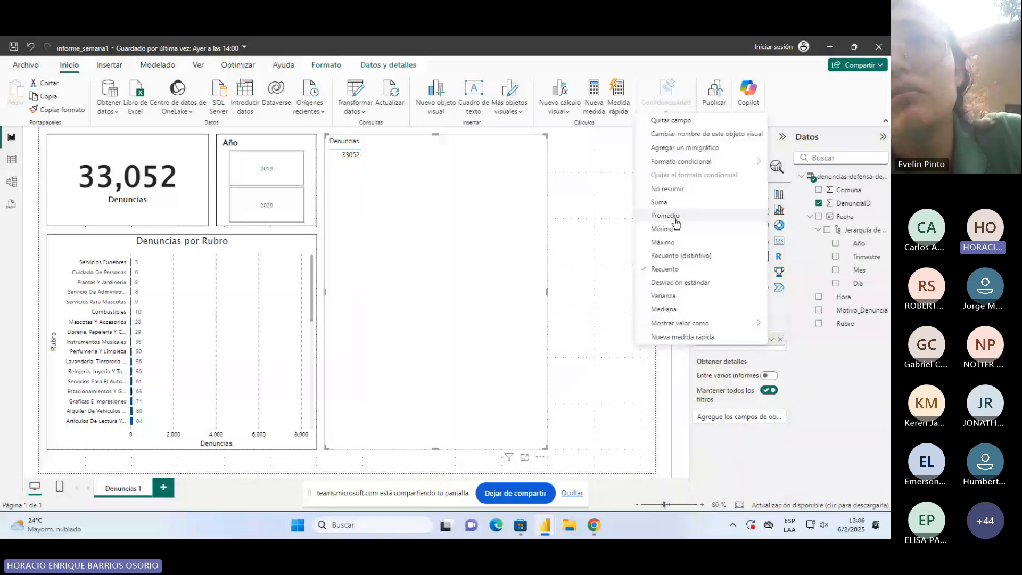
pyautogui.click(673, 216)
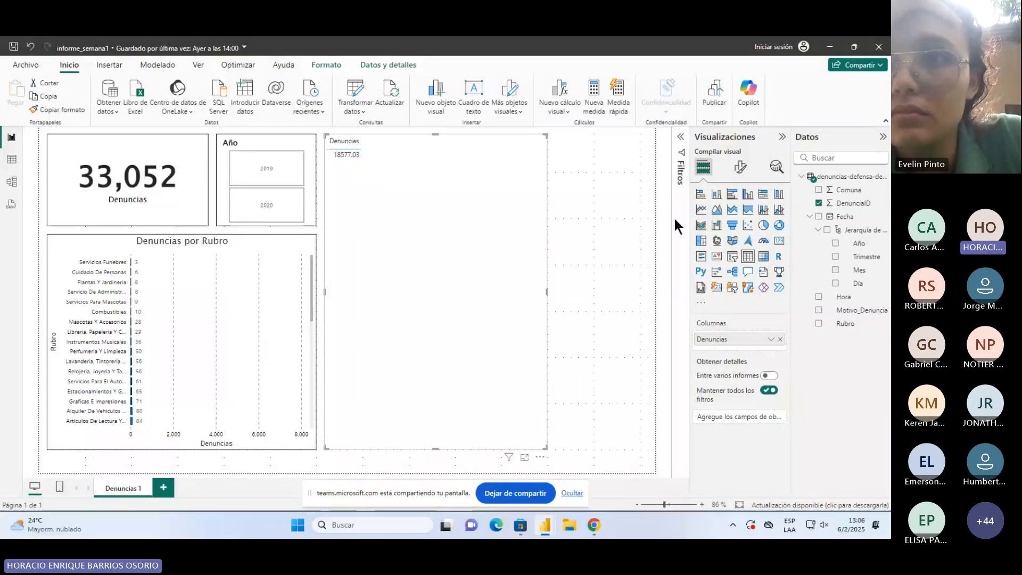
pyautogui.click(769, 339)
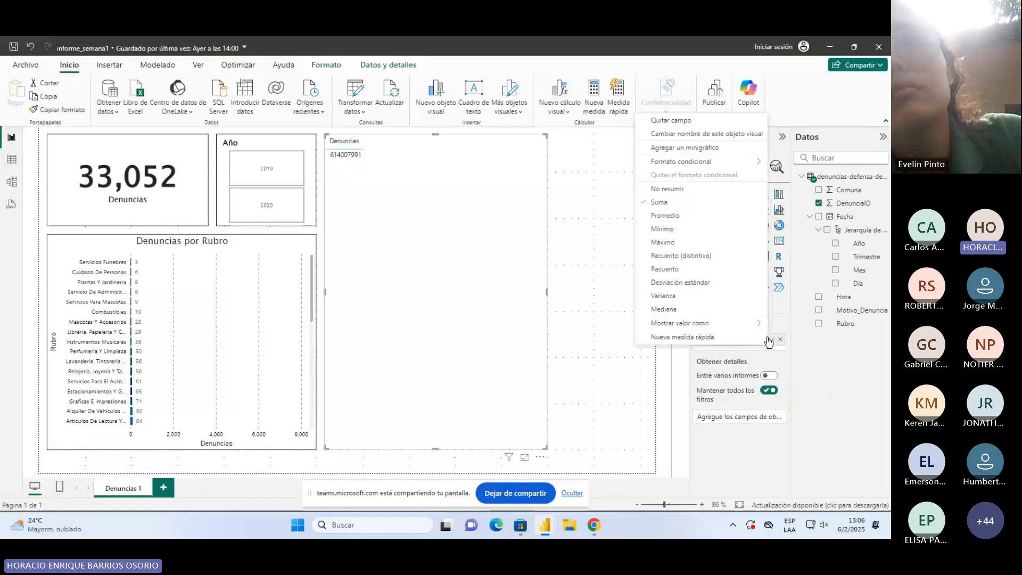
pyautogui.click(684, 269)
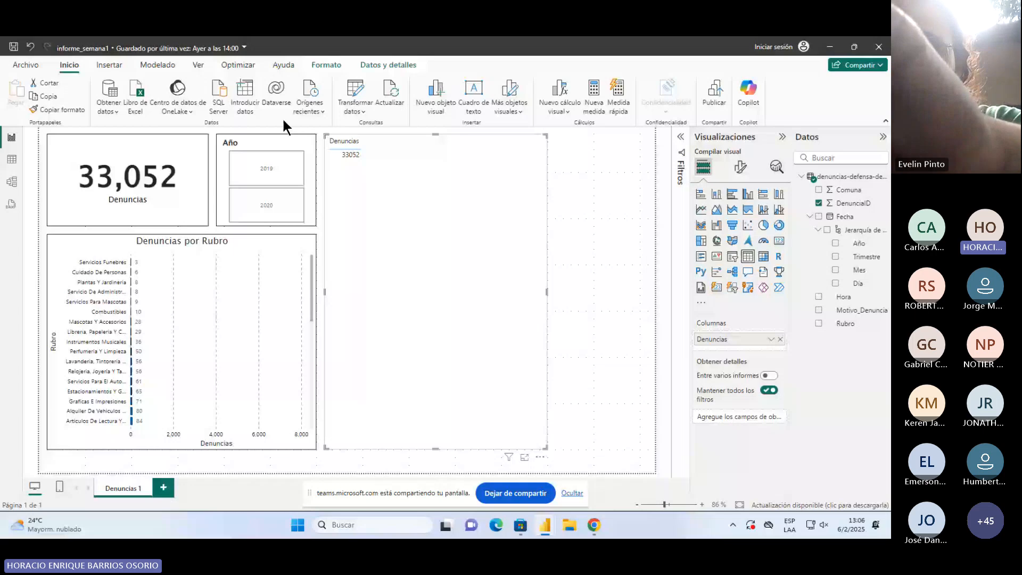
# Step: Test the remaining Año slicer by selecting and clearing 2019
pyautogui.click(270, 177)
pyautogui.click(270, 179)
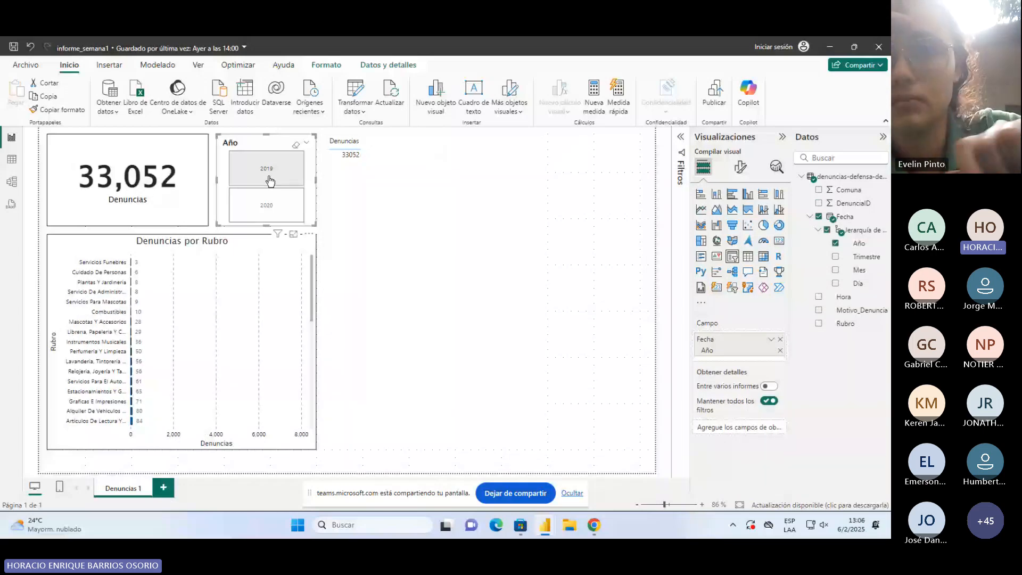
# Step: Add the Comuna field as the second column of the table visual
pyautogui.click(841, 190)
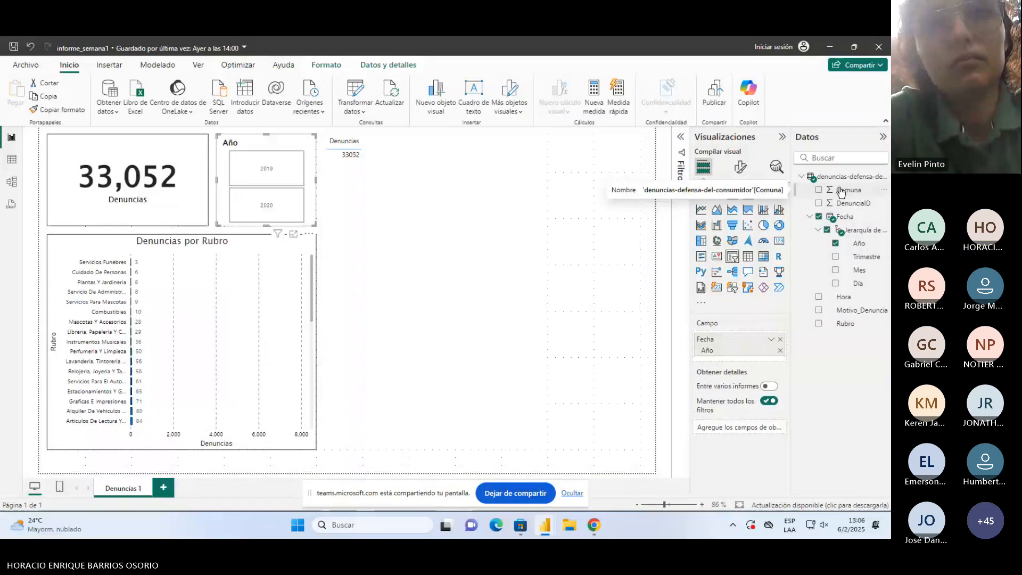
pyautogui.click(389, 174)
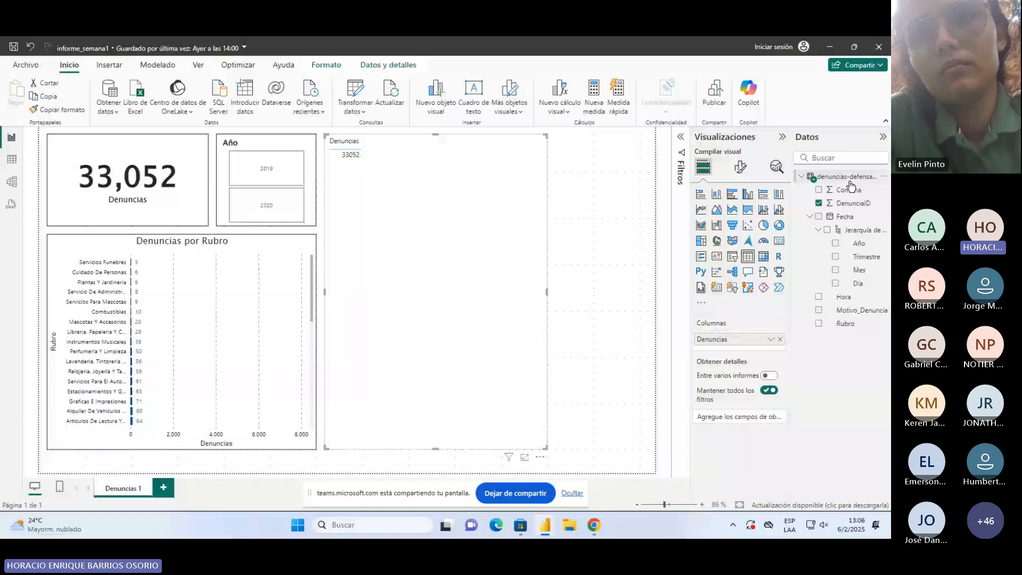
pyautogui.moveTo(850, 185); pyautogui.dragTo(747, 339)
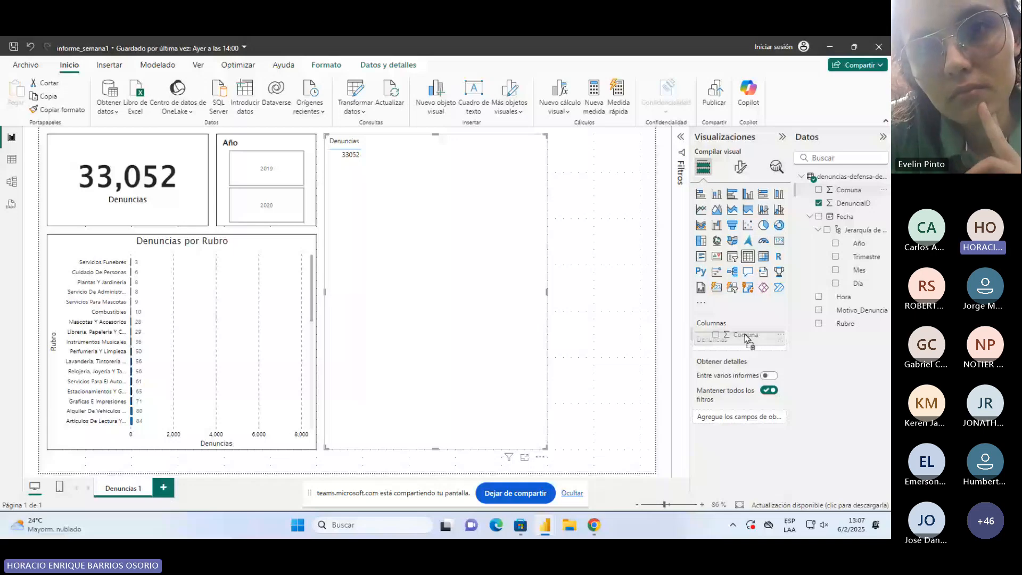
pyautogui.moveTo(745, 336); pyautogui.dragTo(744, 340)
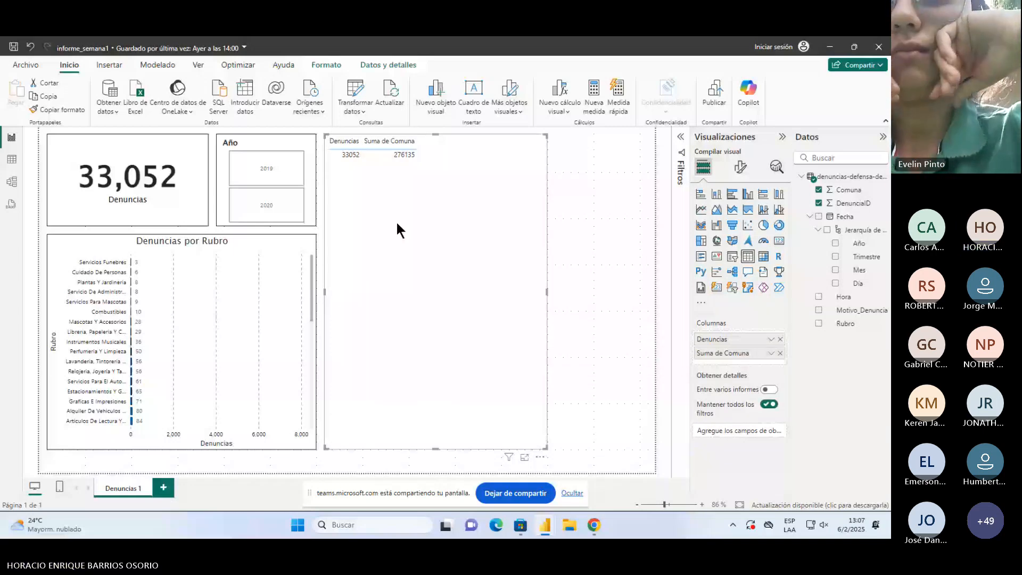
# Step: Review the Comuna column's aggregation options and its values in the source data table, then return to the report page
pyautogui.click(770, 352)
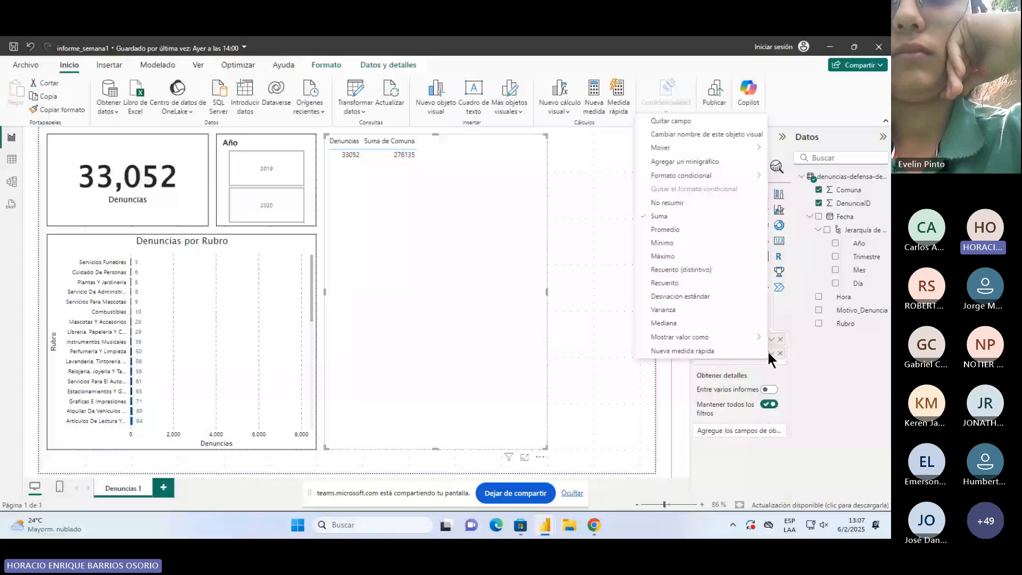
pyautogui.click(768, 352)
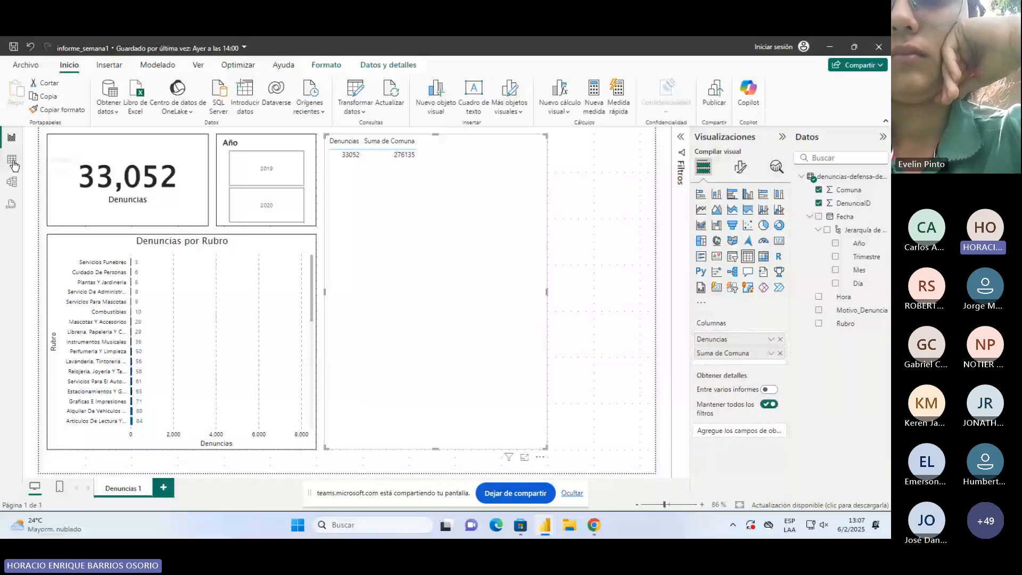
pyautogui.click(12, 162)
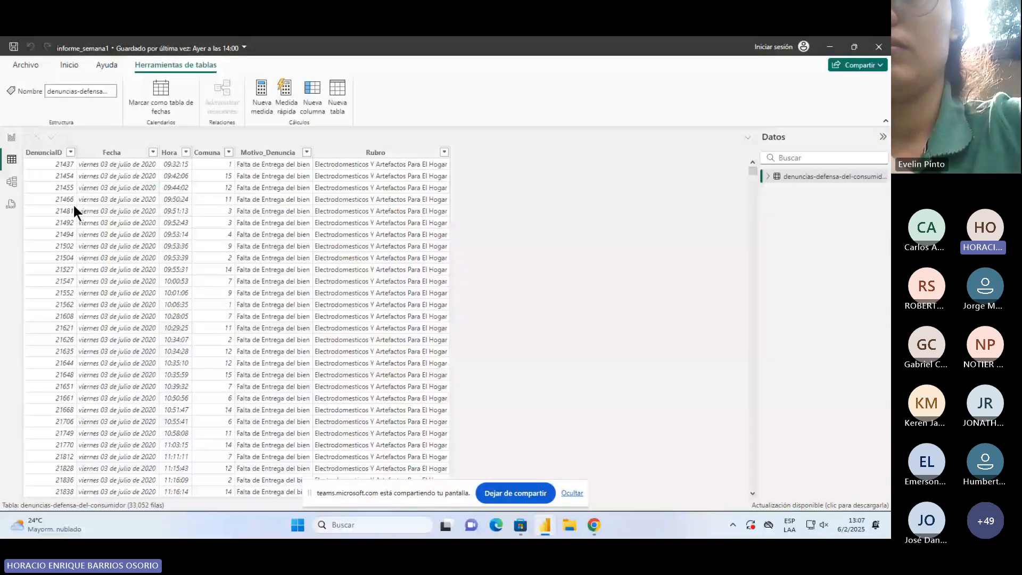
pyautogui.click(208, 158)
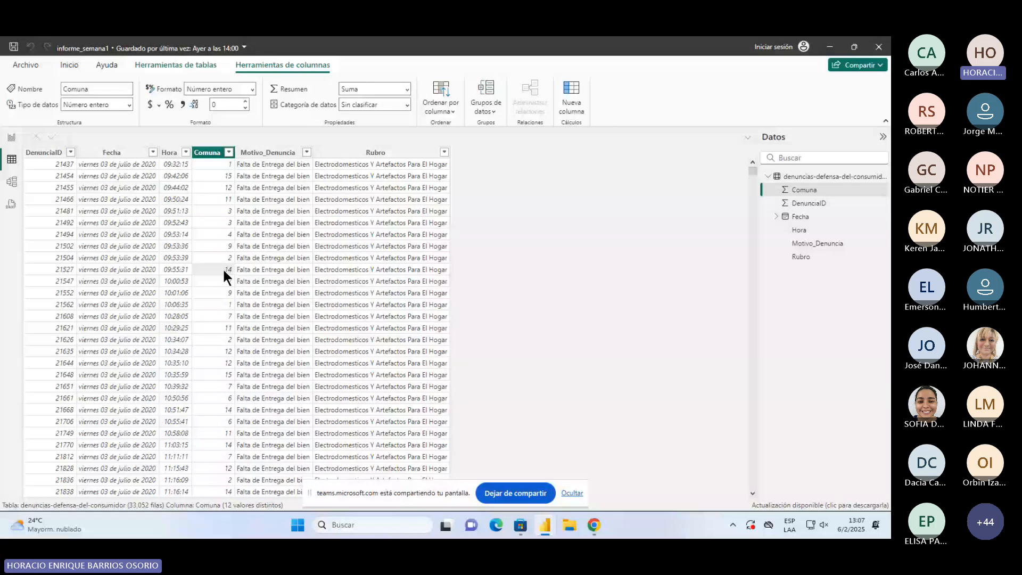
pyautogui.click(12, 137)
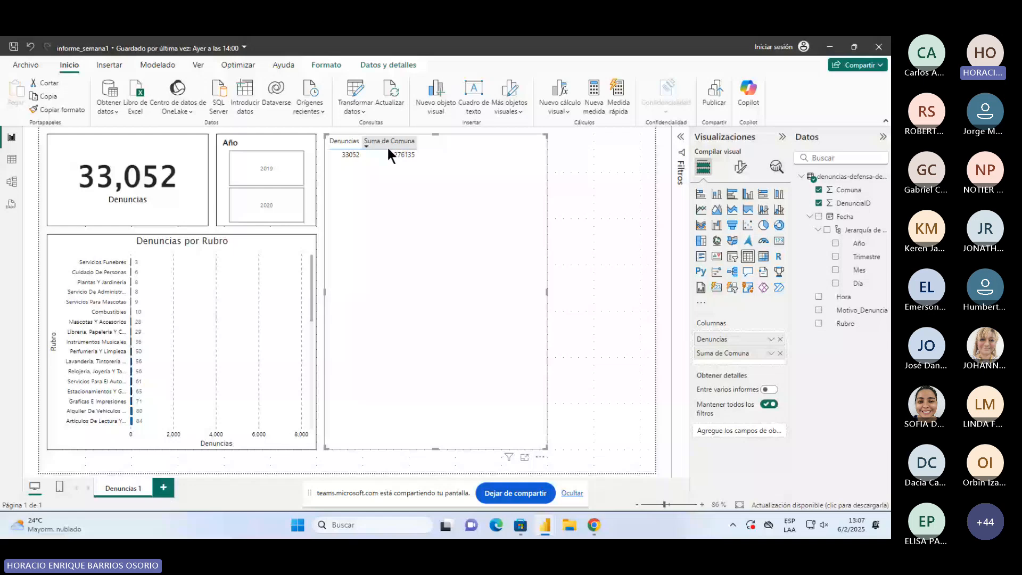
# Step: Set the table's Comuna column to No resumir and test sorting by it in both directions, ending in ascending order
pyautogui.click(770, 353)
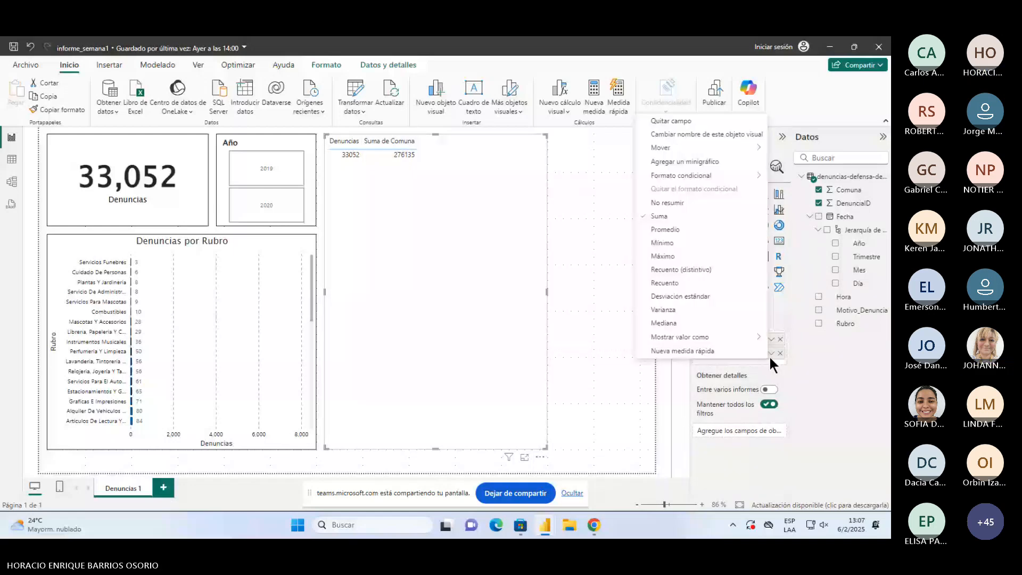
pyautogui.click(691, 208)
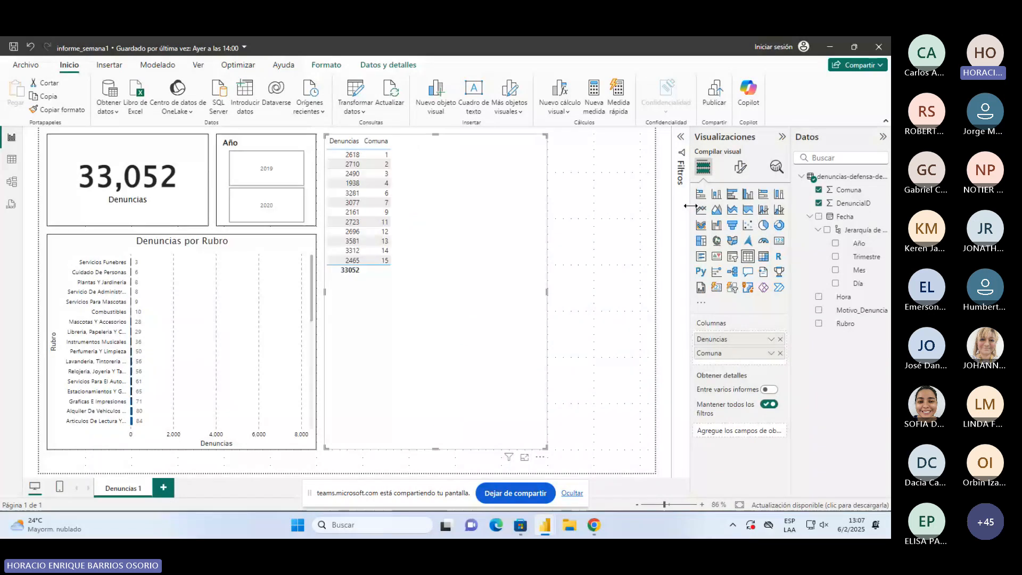
pyautogui.click(367, 146)
pyautogui.click(366, 143)
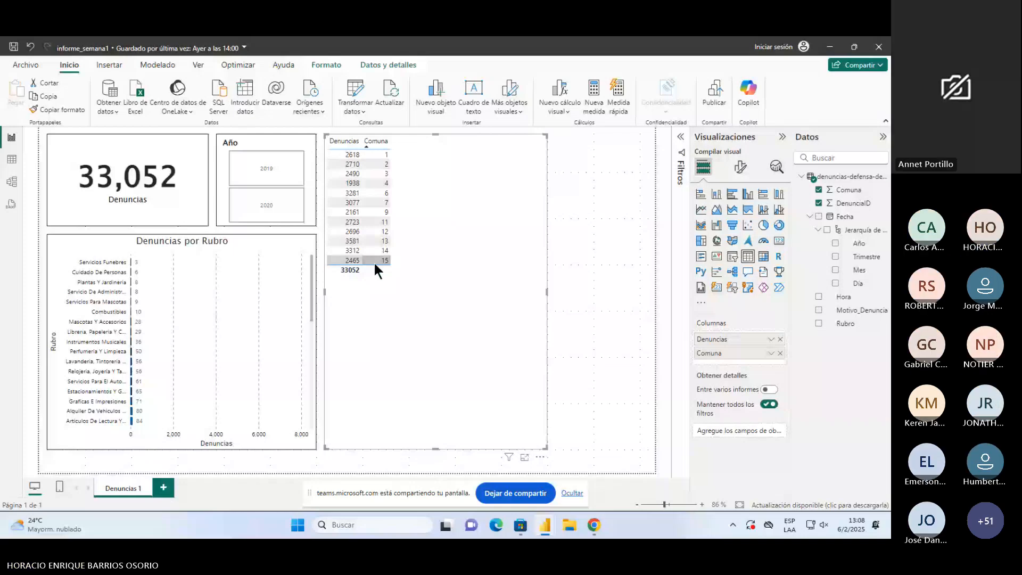
pyautogui.click(378, 143)
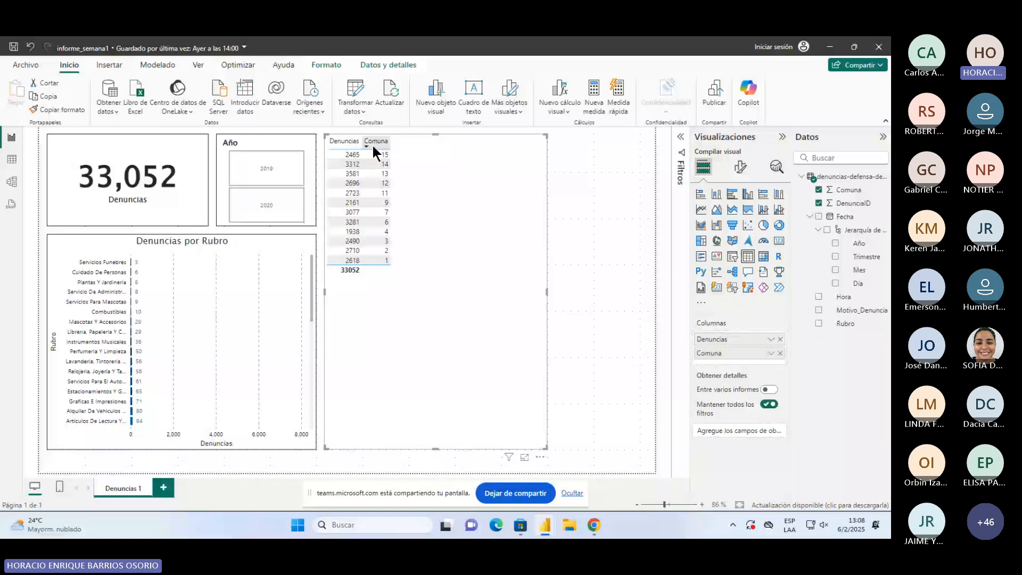
pyautogui.click(373, 147)
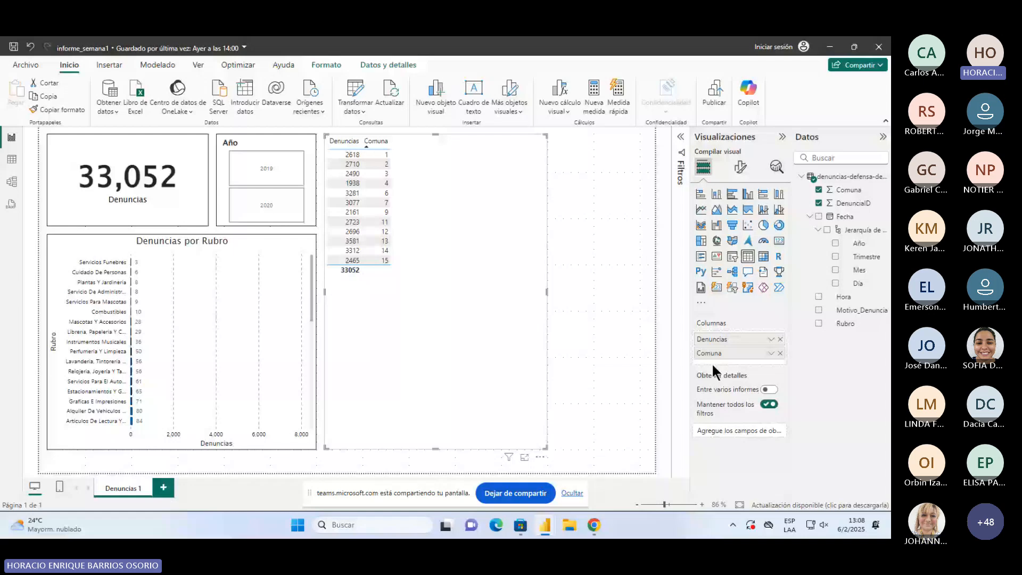
# Step: Place the Comuna column before Denuncias in the table visual and save the report
pyautogui.moveTo(711, 353); pyautogui.dragTo(711, 335)
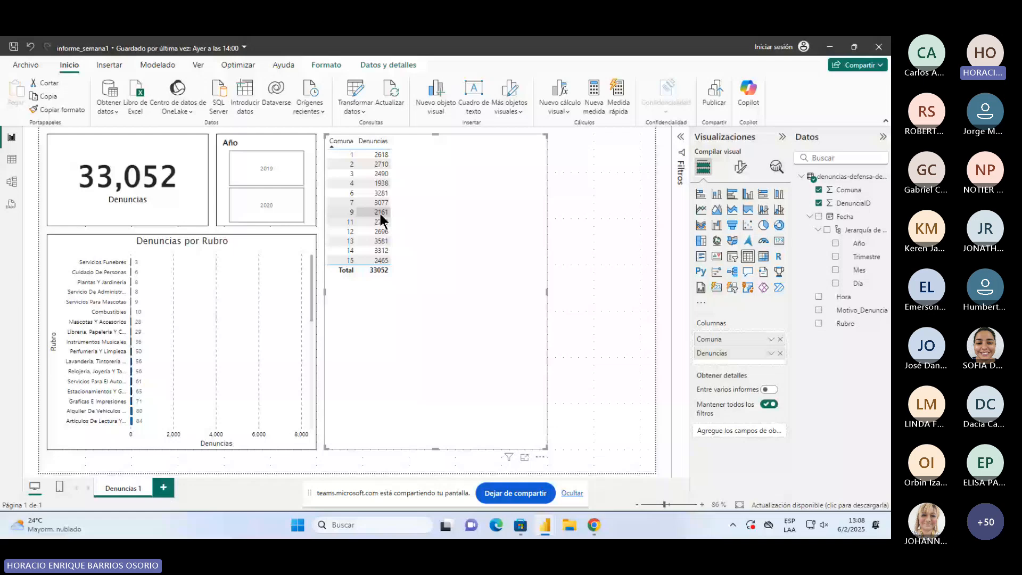
pyautogui.hotkey('ctrl', 's')
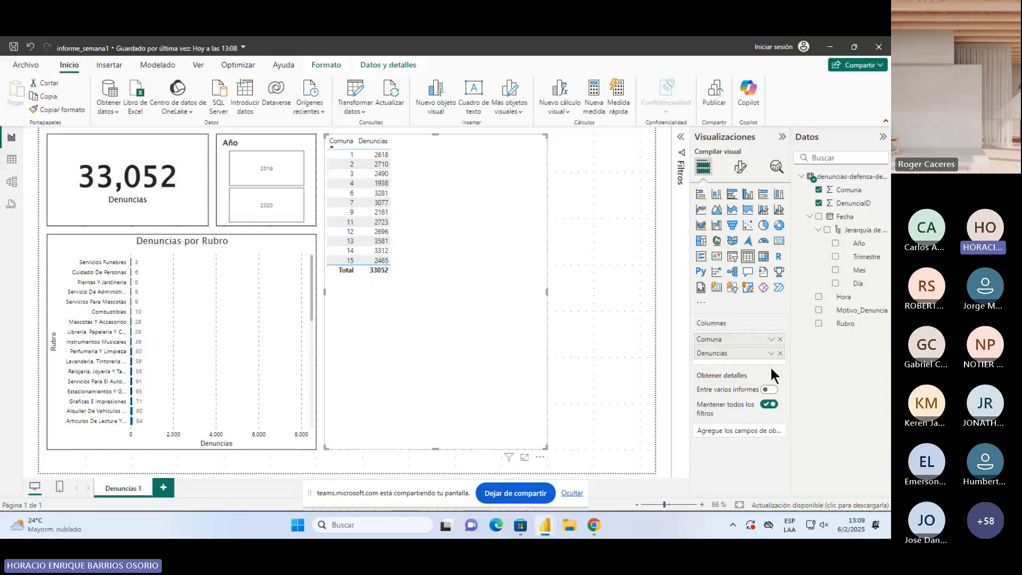
# Step: Remove both columns from the table visual and add the Comuna and DenunciaID fields again
pyautogui.click(780, 353)
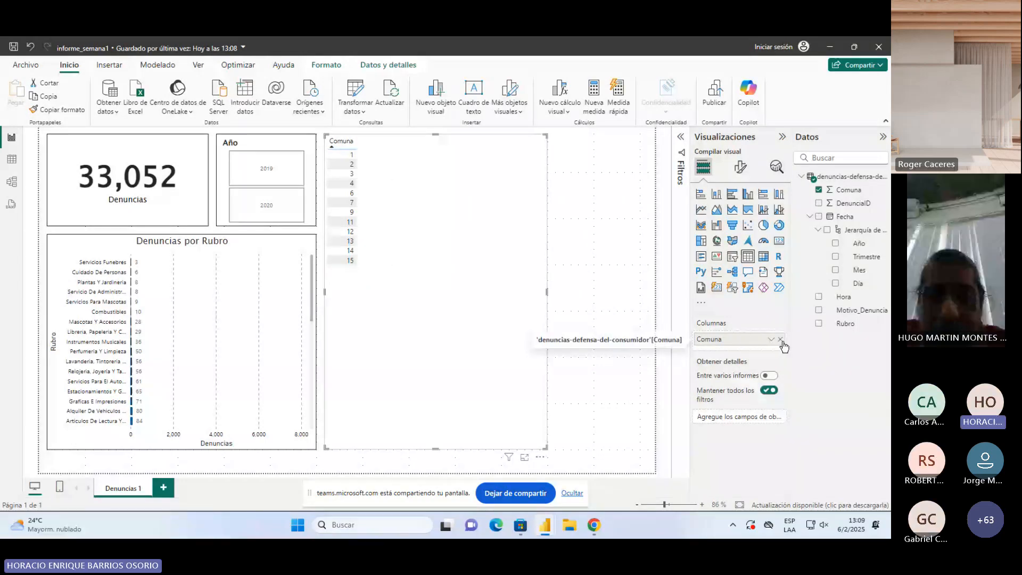
pyautogui.click(780, 339)
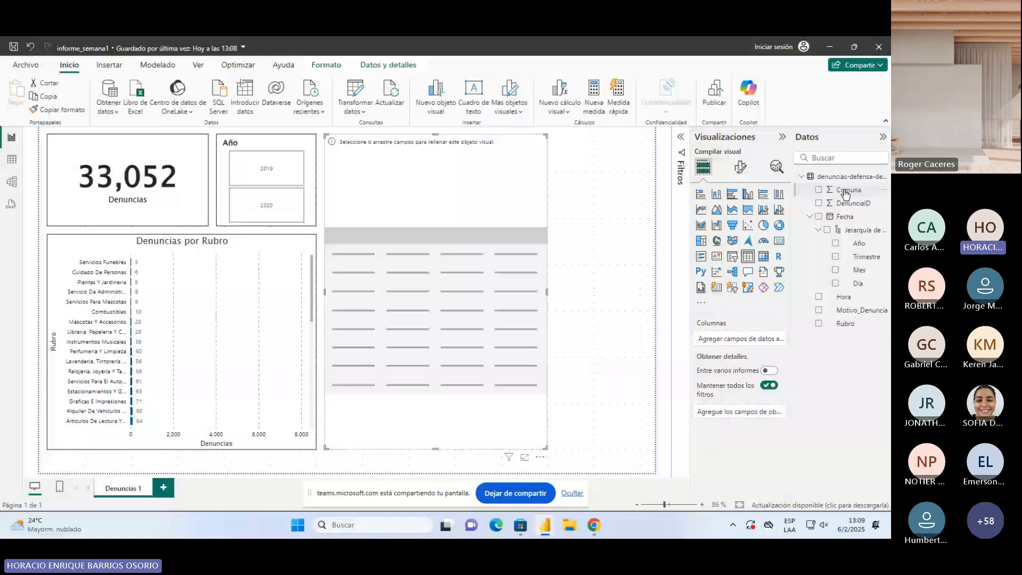
pyautogui.moveTo(846, 194); pyautogui.dragTo(768, 349)
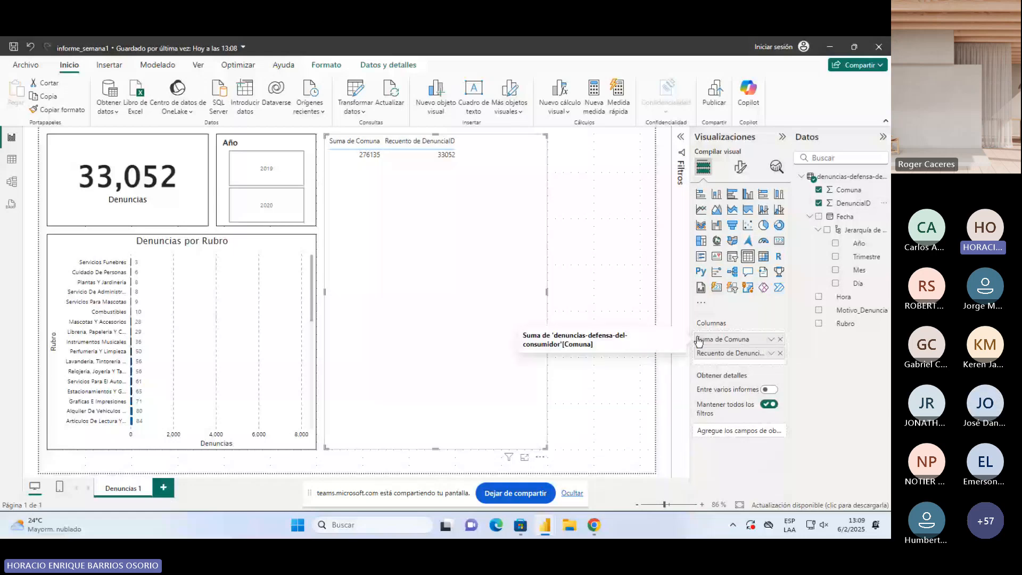
# Step: Set the table's Comuna column to No resumir, and try No resumir on DenunciaID before returning it to a count
pyautogui.click(771, 343)
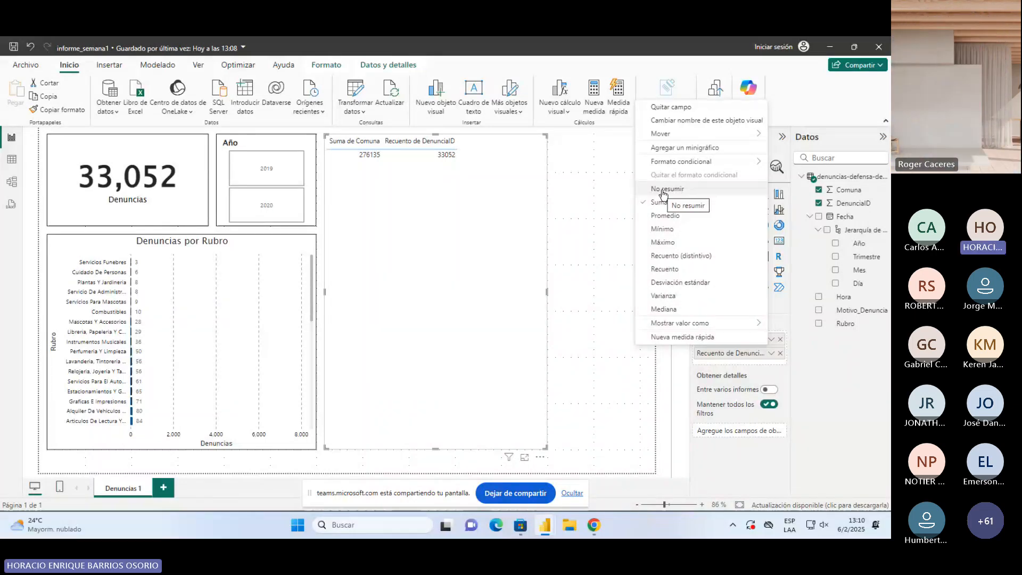
pyautogui.click(662, 189)
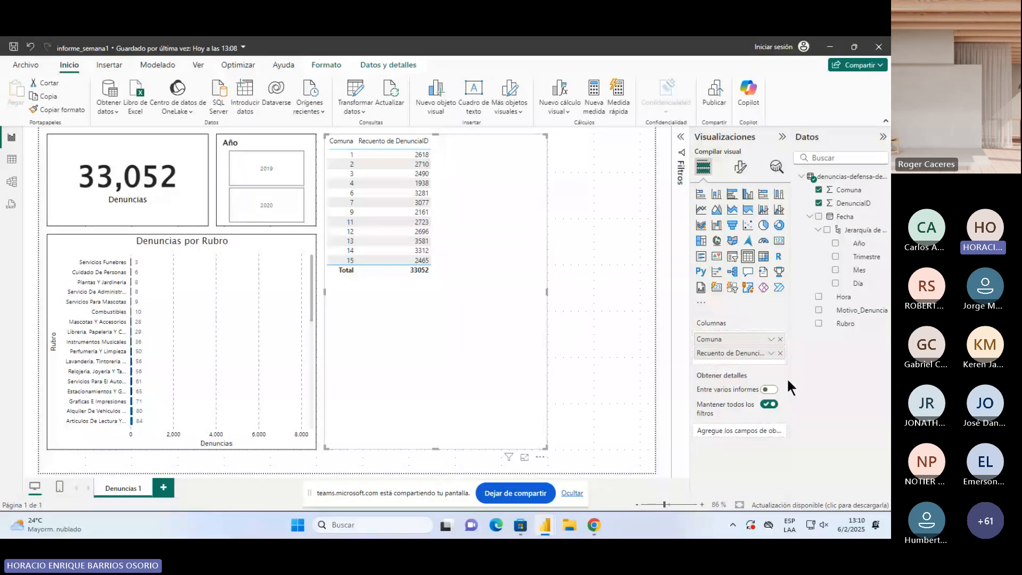
pyautogui.click(769, 354)
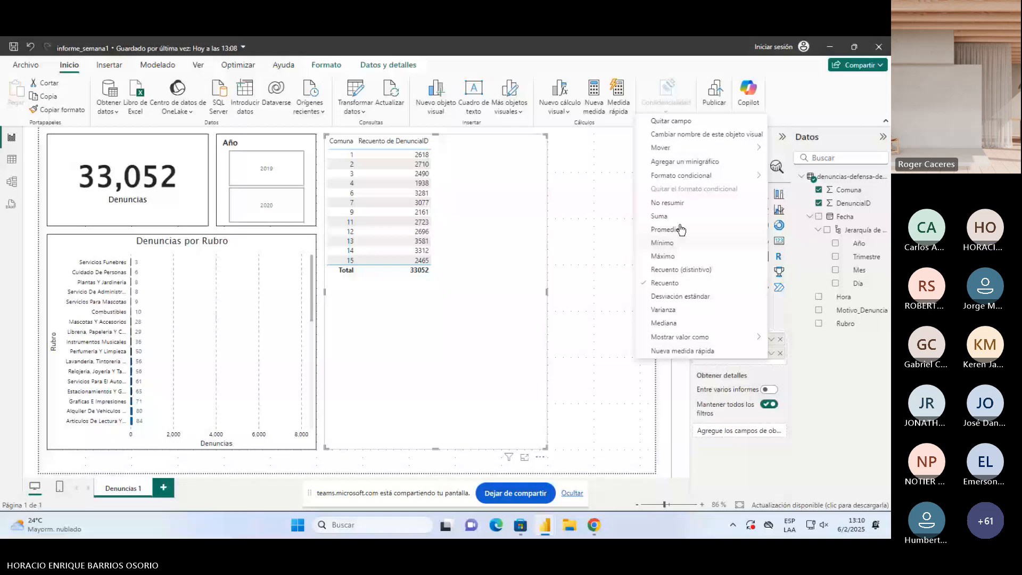
pyautogui.click(658, 205)
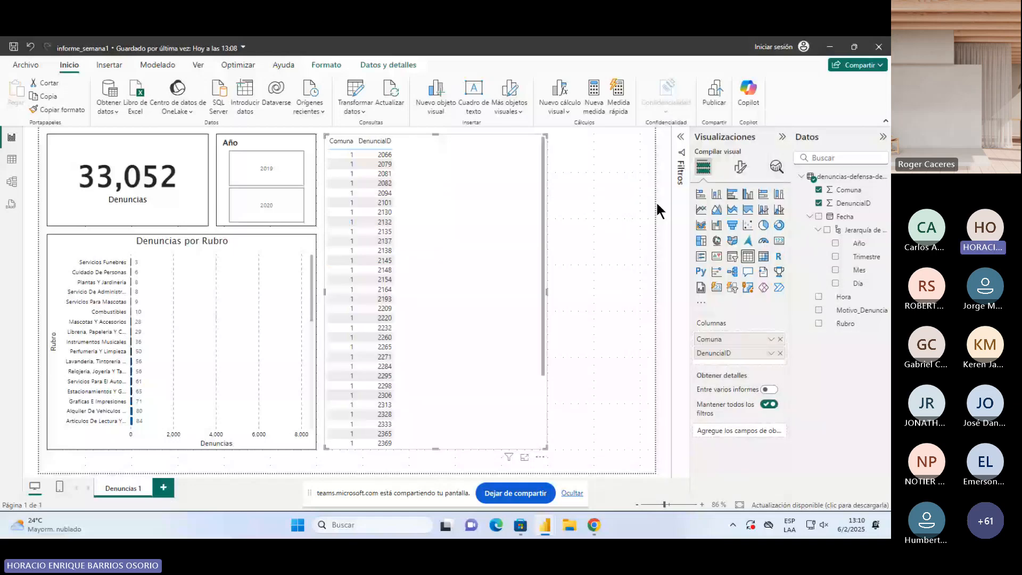
pyautogui.click(773, 355)
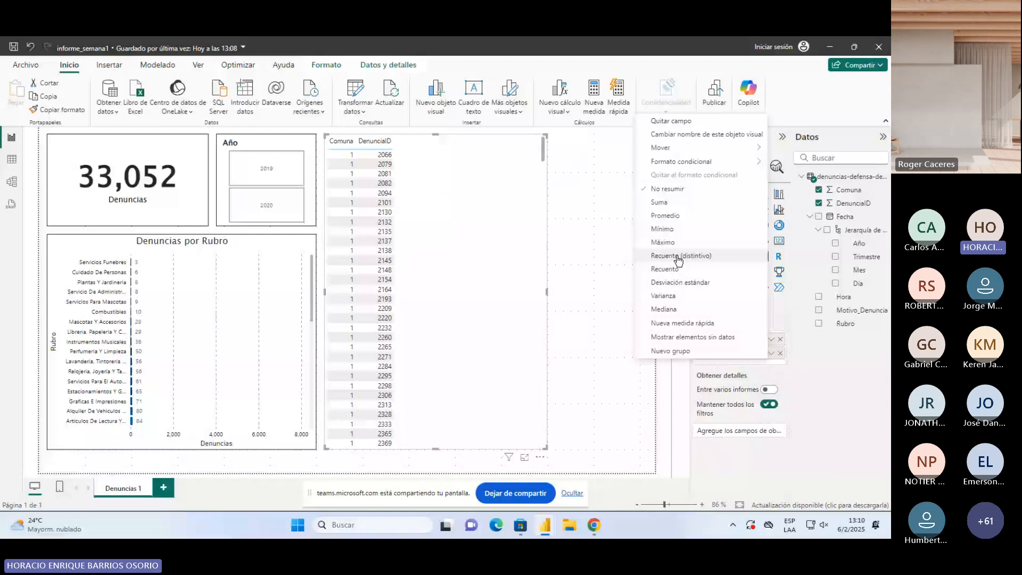
pyautogui.click(677, 263)
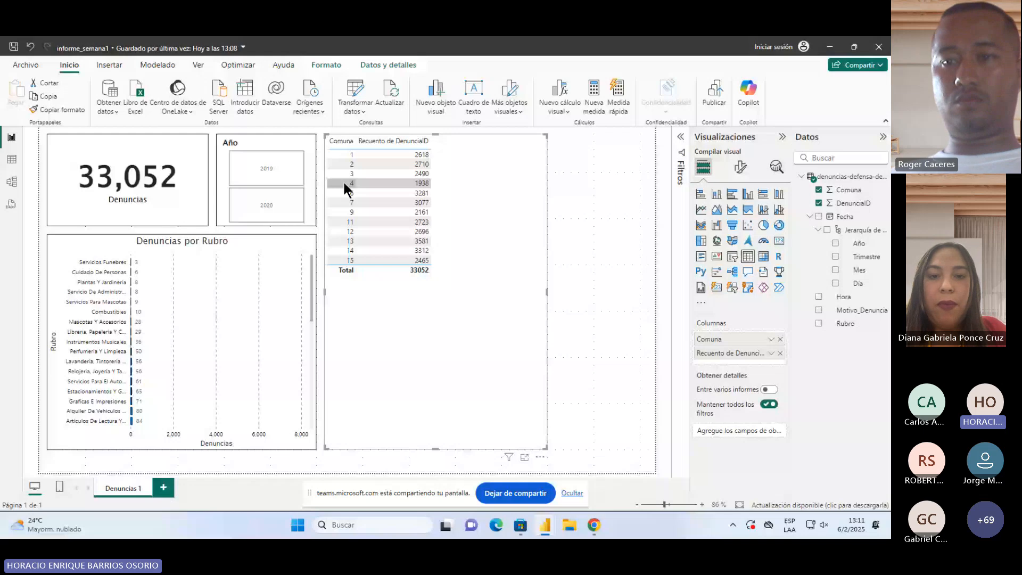
# Step: Rename the table's DenunciaID count column as Denuncias
pyautogui.doubleClick(717, 354)
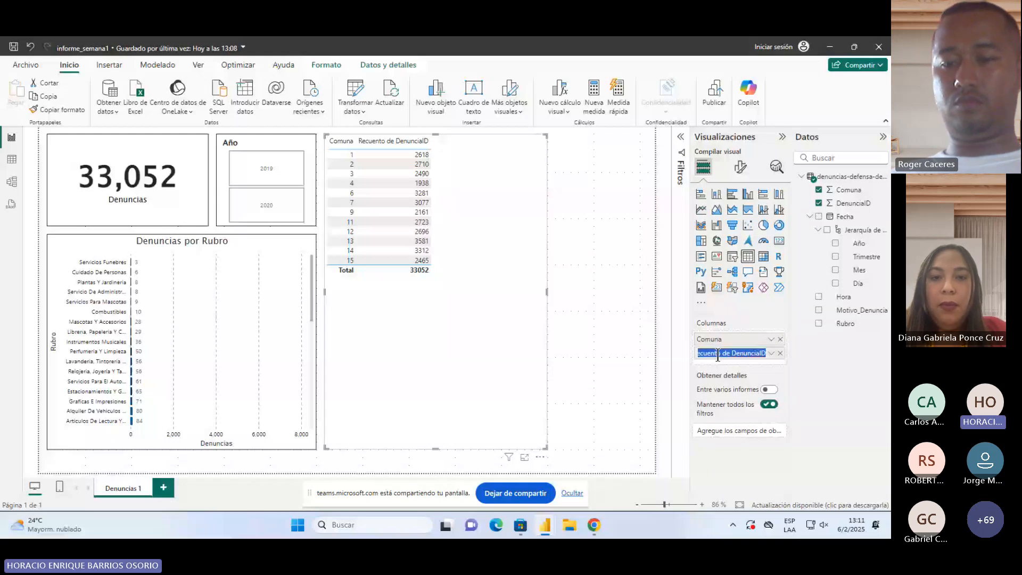
pyautogui.write('Denuncia')
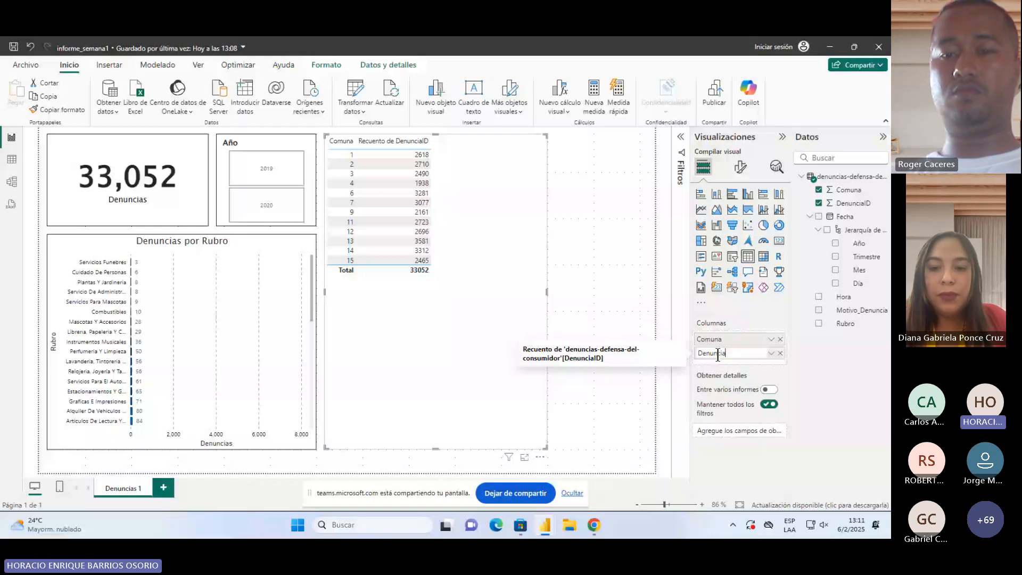
pyautogui.write('s')
pyautogui.press('Return')
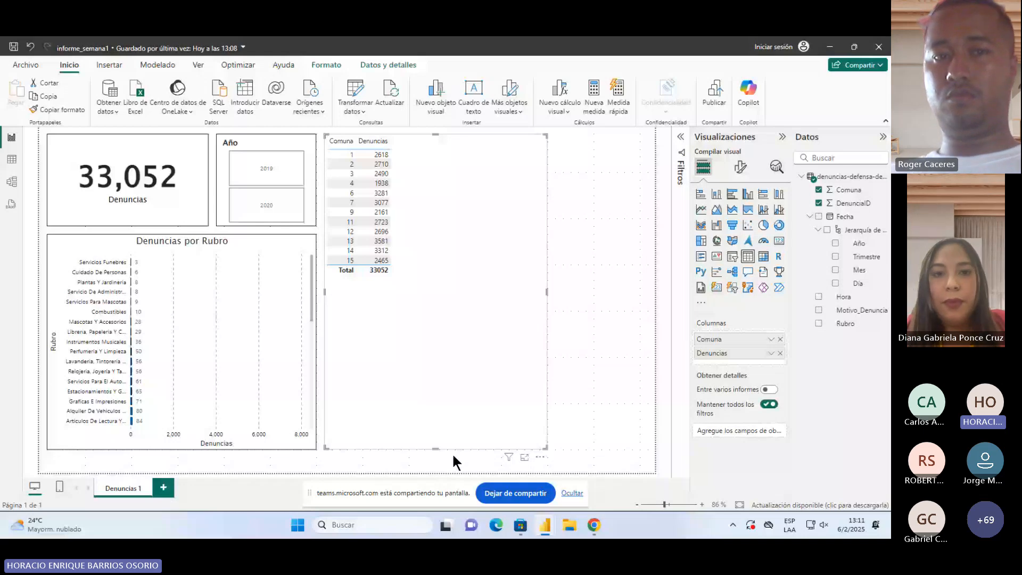
# Step: Shorten the table visual to end just below its total row and save the report
pyautogui.moveTo(451, 450); pyautogui.dragTo(479, 287)
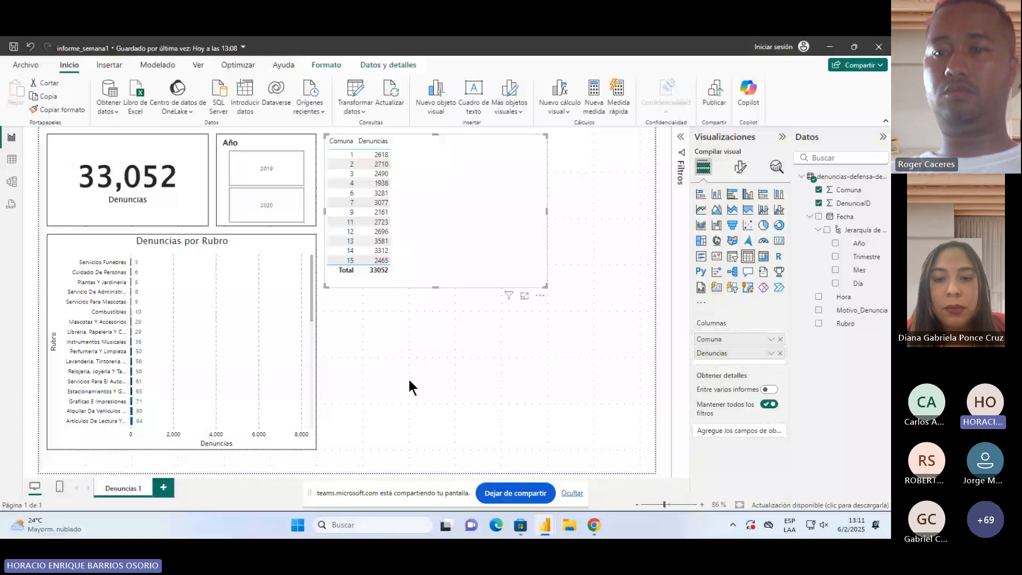
pyautogui.click(14, 47)
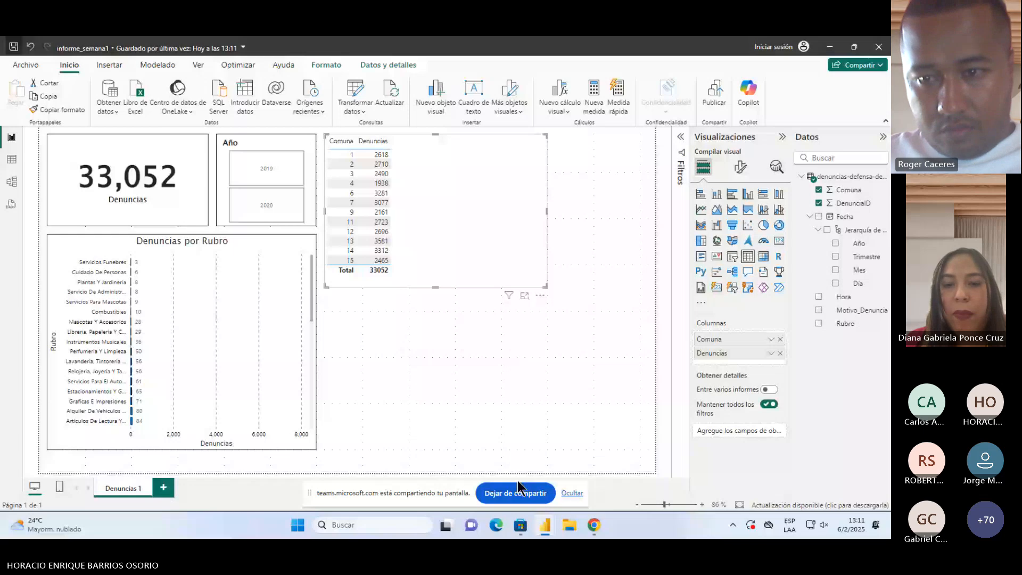
pyautogui.hotkey('alt', 'Tab')
pyautogui.hotkey('alt', 'Tab')
pyautogui.hotkey('alt', 'Tab')
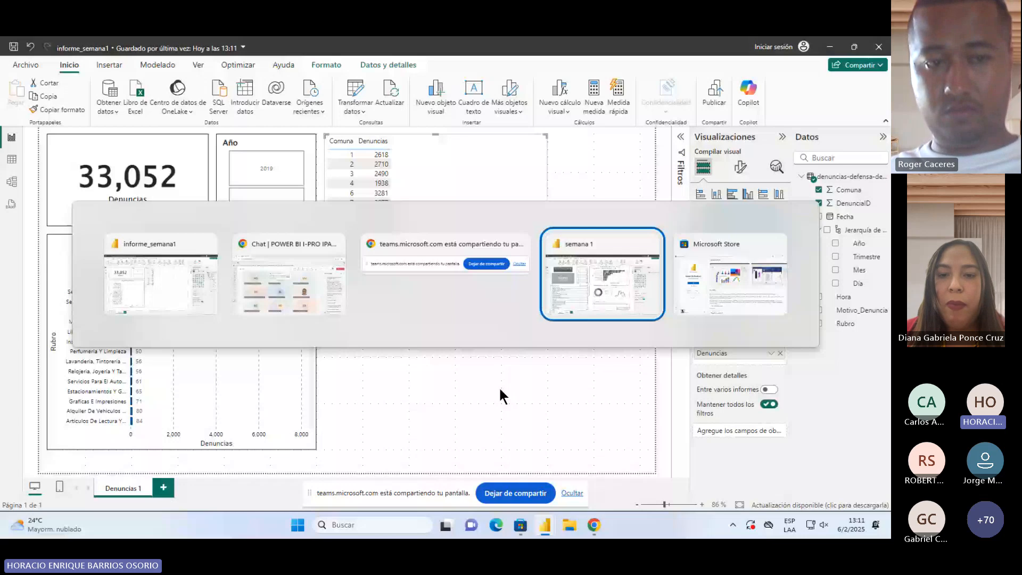
pyautogui.press('Escape')
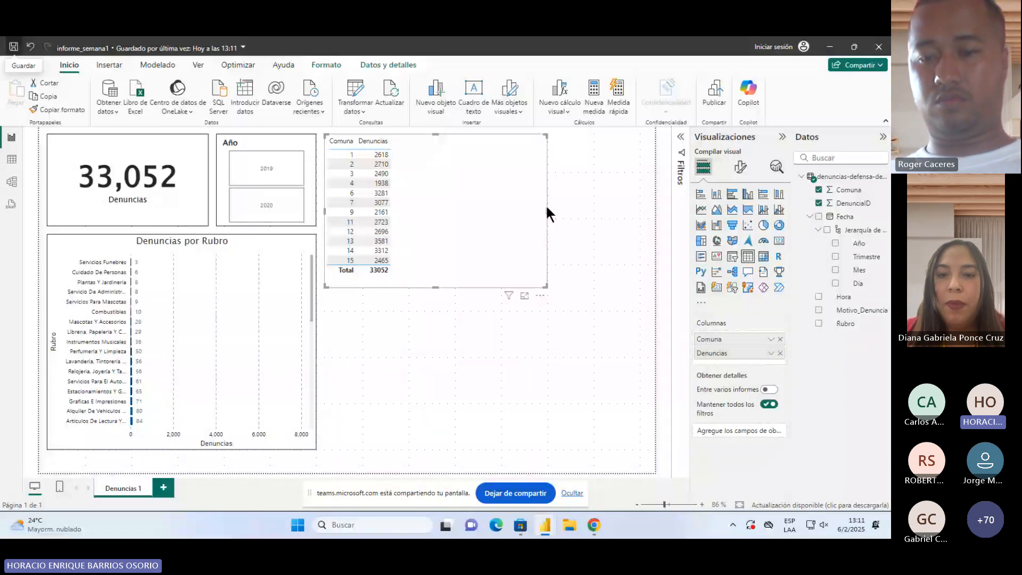
# Step: Narrow and shorten the table visual to fit its two columns, and check it in focus mode before returning to the report
pyautogui.moveTo(546, 207); pyautogui.dragTo(399, 202)
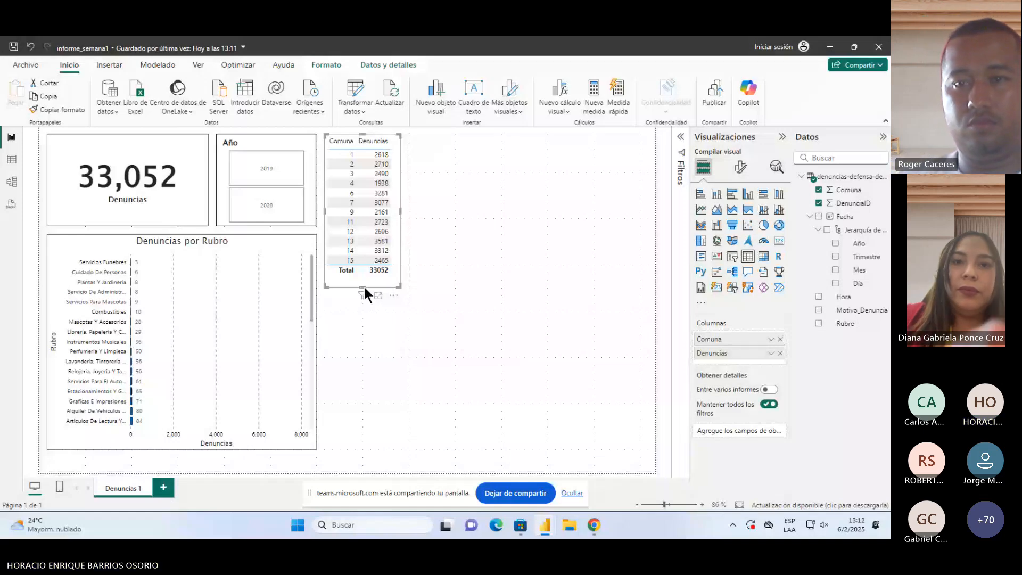
pyautogui.moveTo(363, 286); pyautogui.dragTo(361, 276)
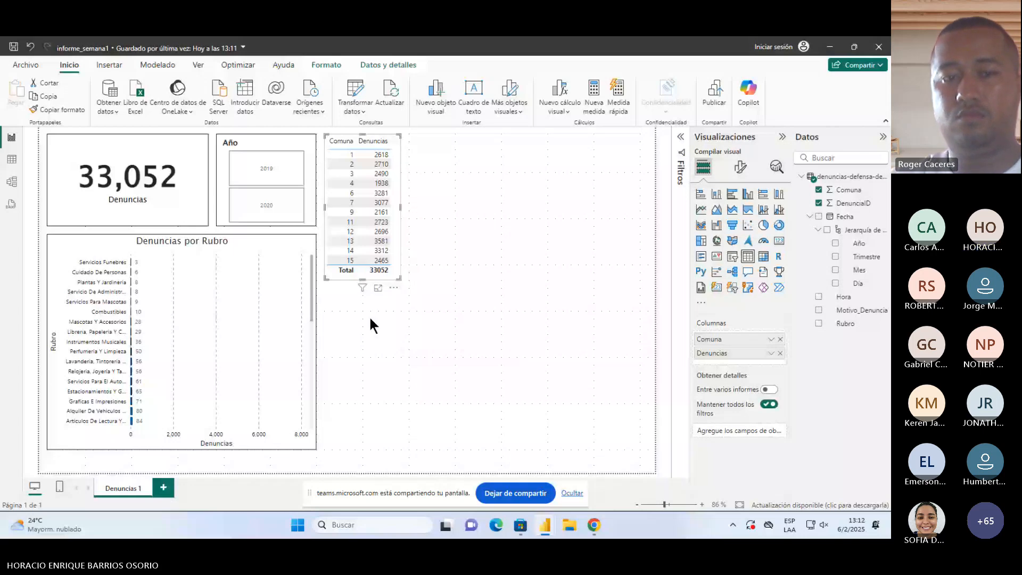
pyautogui.click(378, 288)
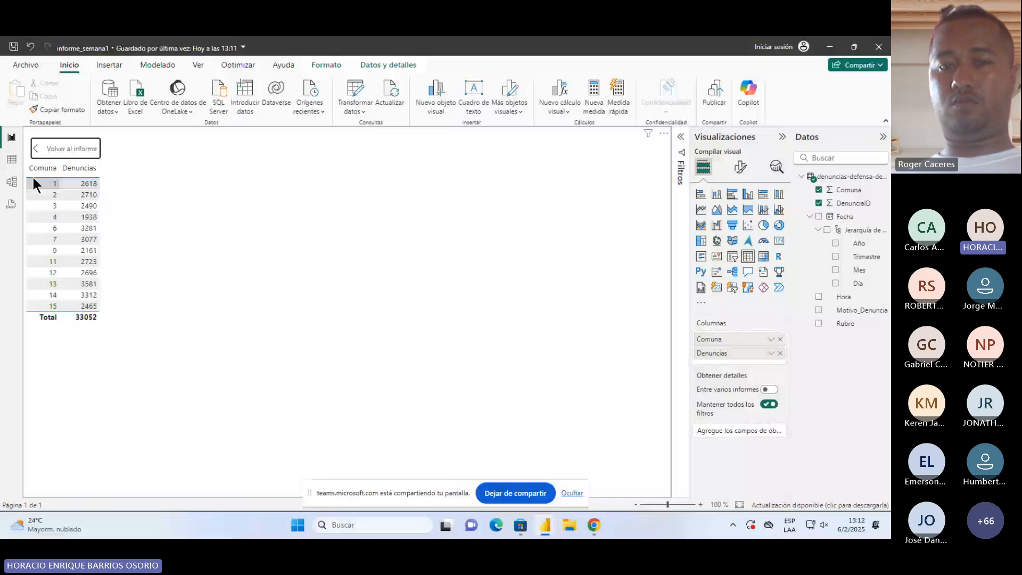
pyautogui.click(64, 146)
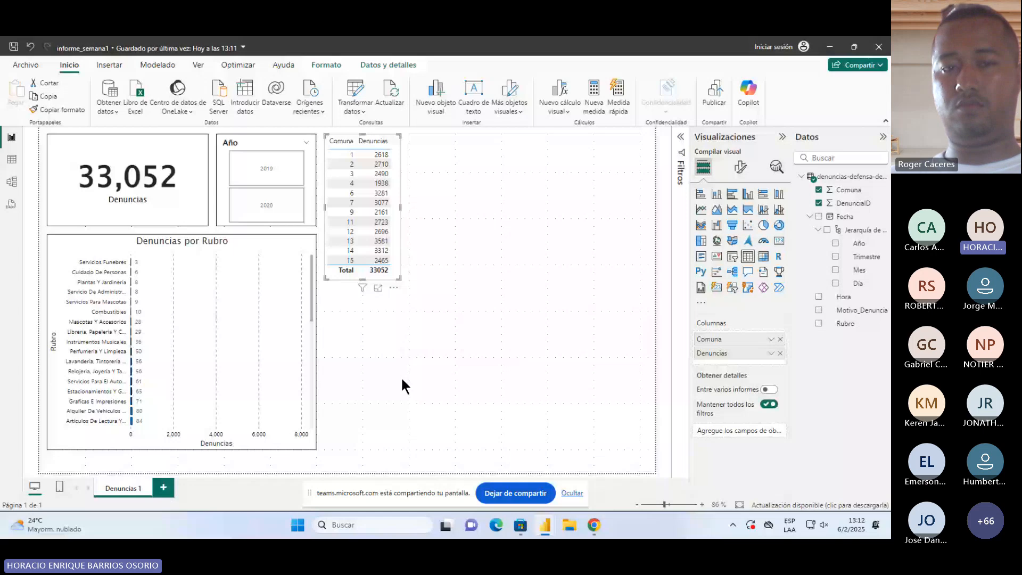
# Step: Open the table's style preset settings, keeping Valor predeterminado, and widen the formatting pane
pyautogui.click(738, 168)
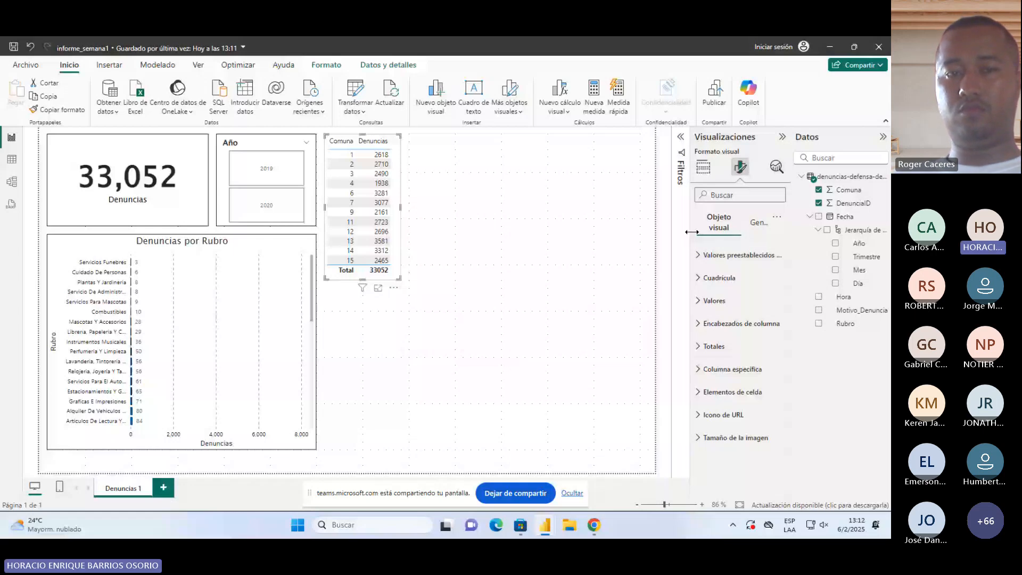
pyautogui.moveTo(692, 232); pyautogui.dragTo(686, 245)
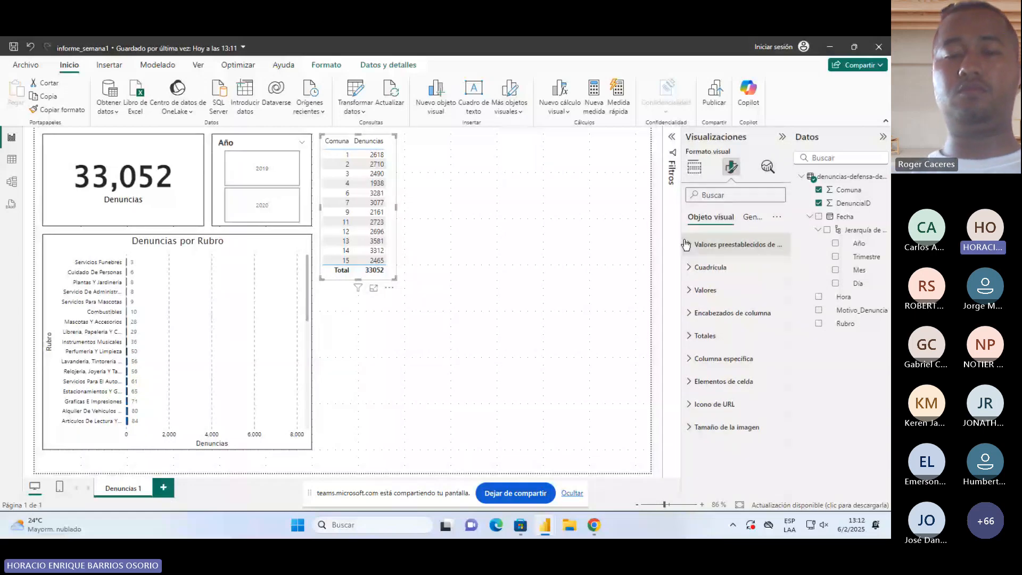
pyautogui.click(687, 245)
pyautogui.click(699, 284)
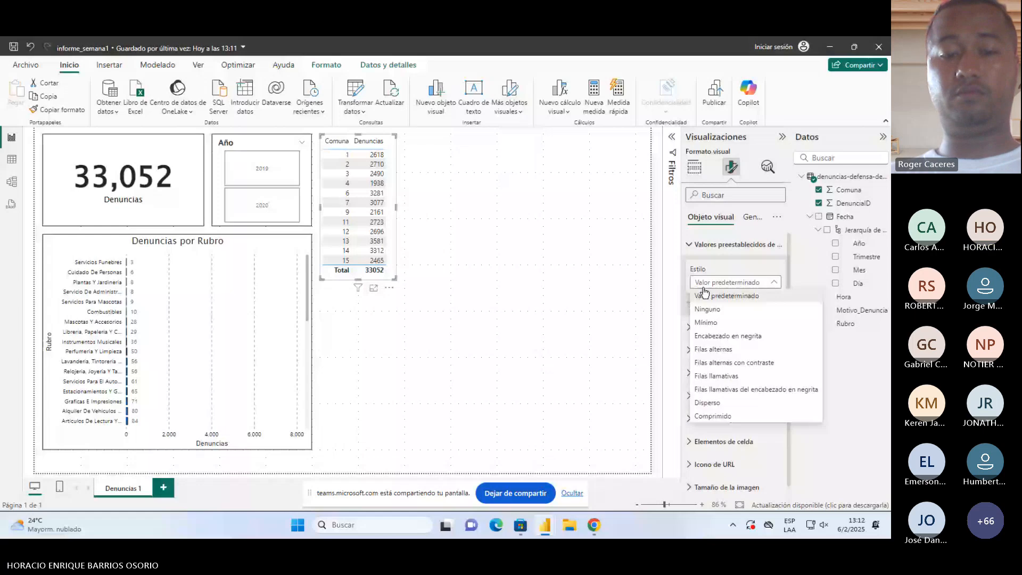
pyautogui.click(703, 294)
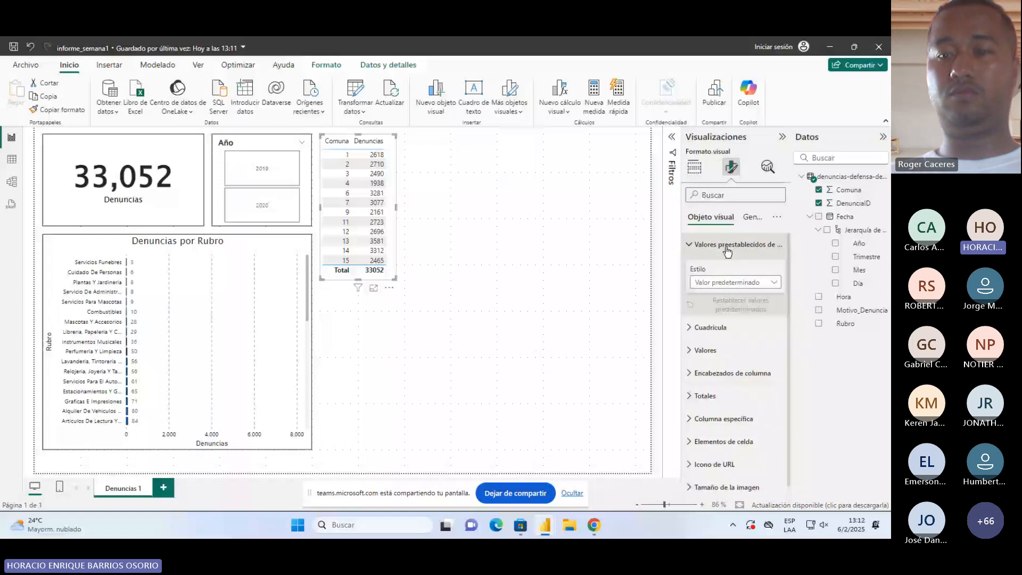
pyautogui.moveTo(683, 265); pyautogui.dragTo(675, 250)
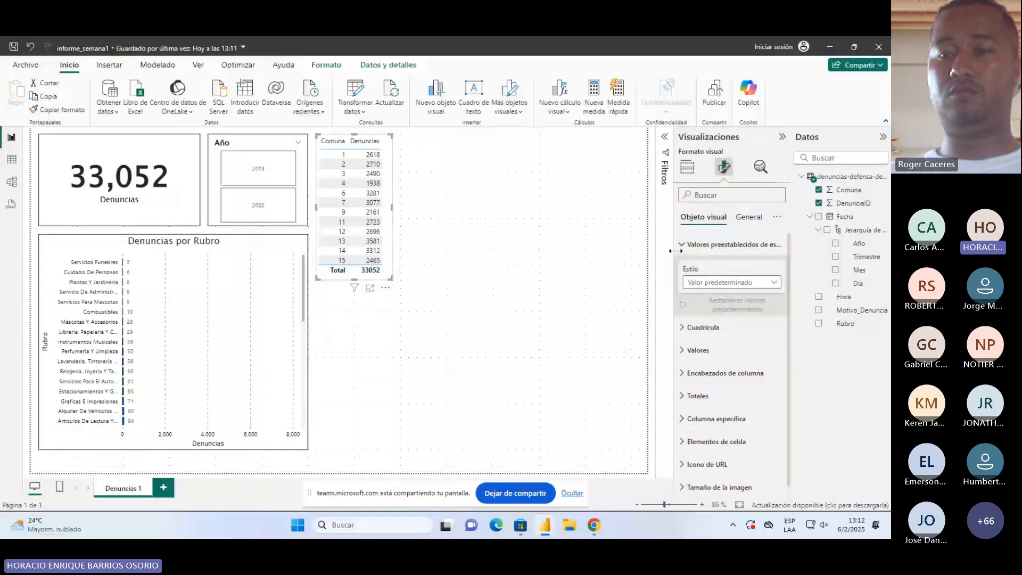
# Step: Try the Filas alternas con contraste, Mínimo and Ninguno styles on the table and restore Valor predeterminado
pyautogui.click(717, 283)
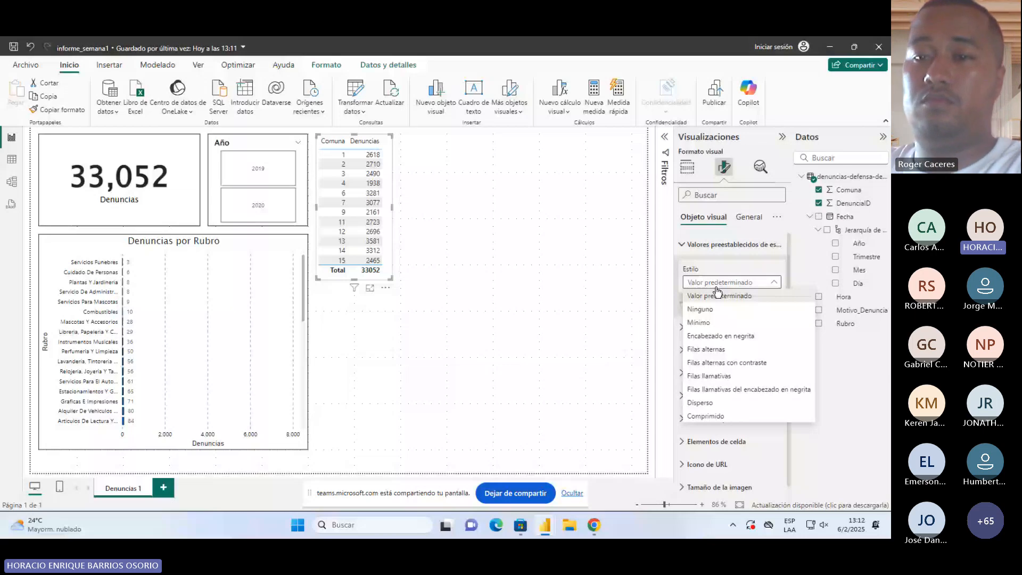
pyautogui.click(704, 363)
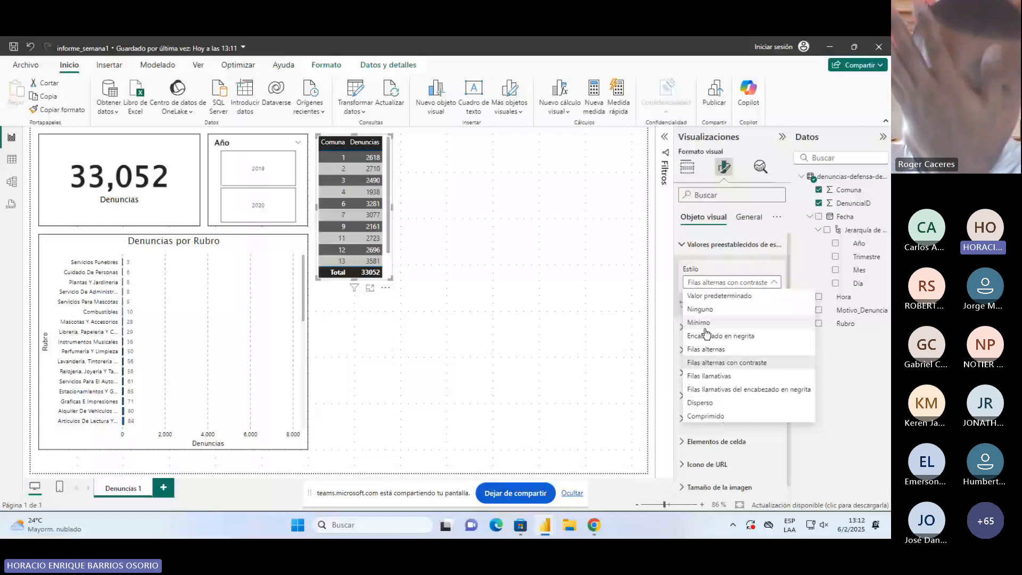
pyautogui.click(705, 326)
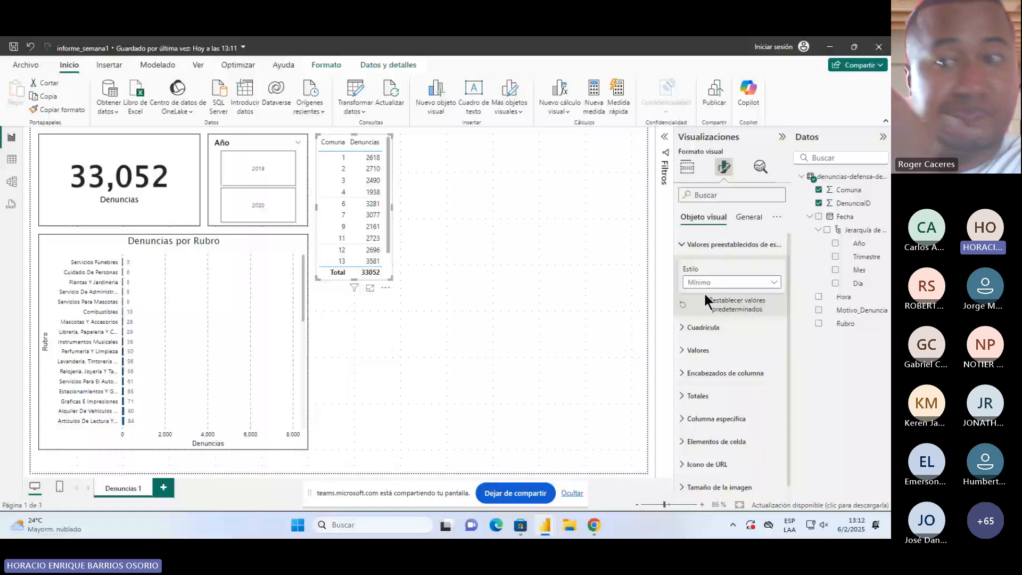
pyautogui.click(706, 282)
pyautogui.click(705, 313)
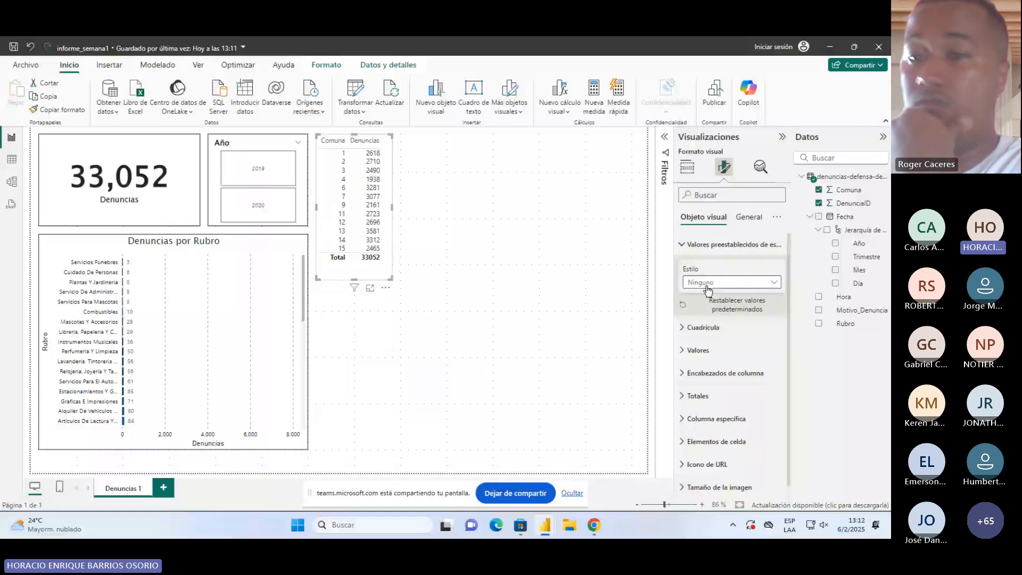
pyautogui.click(709, 303)
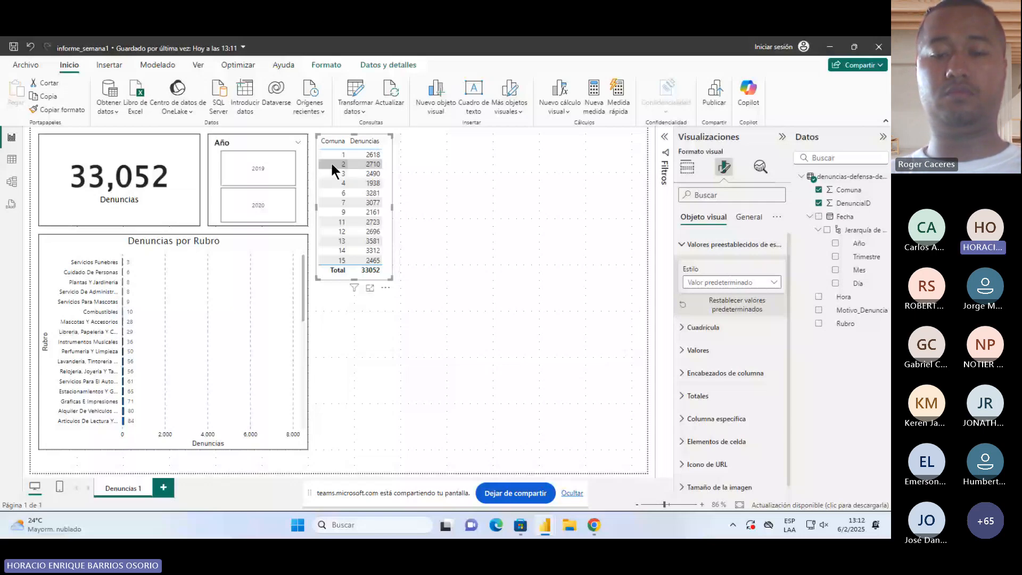
# Step: Apply the Encabezado en negrita style preset to the table and lengthen the visual to fit all its rows
pyautogui.click(717, 283)
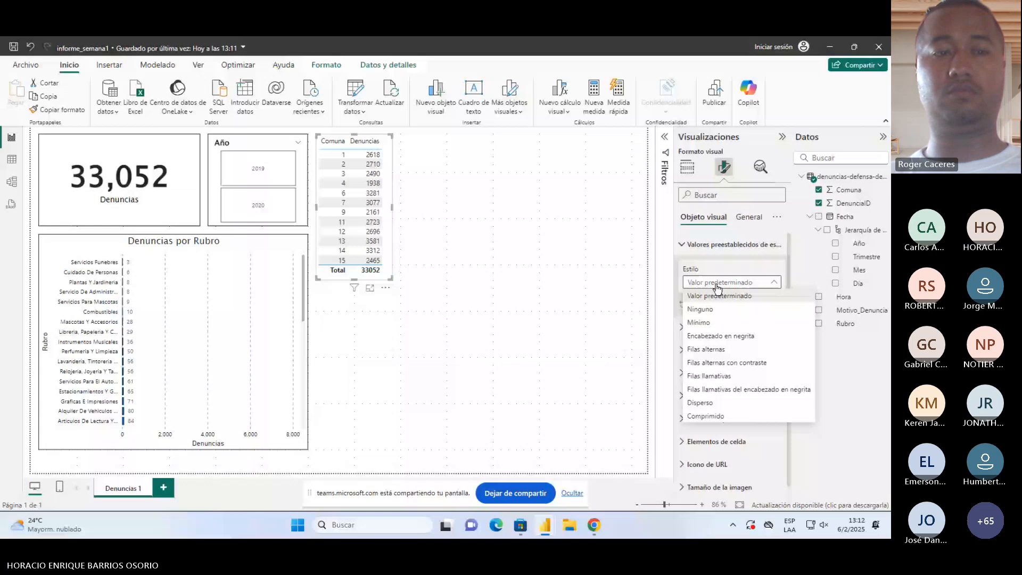
pyautogui.click(719, 296)
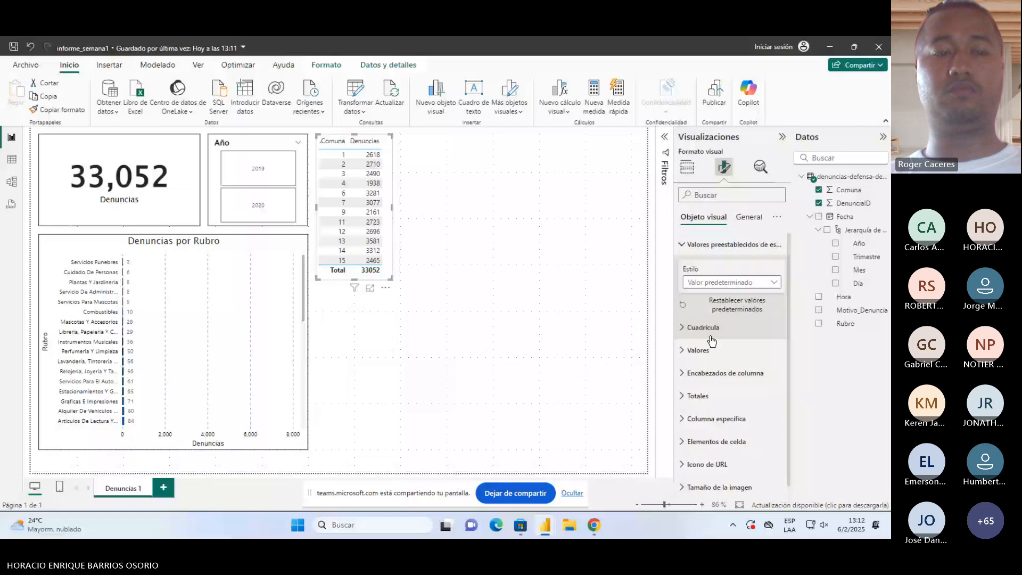
pyautogui.click(718, 283)
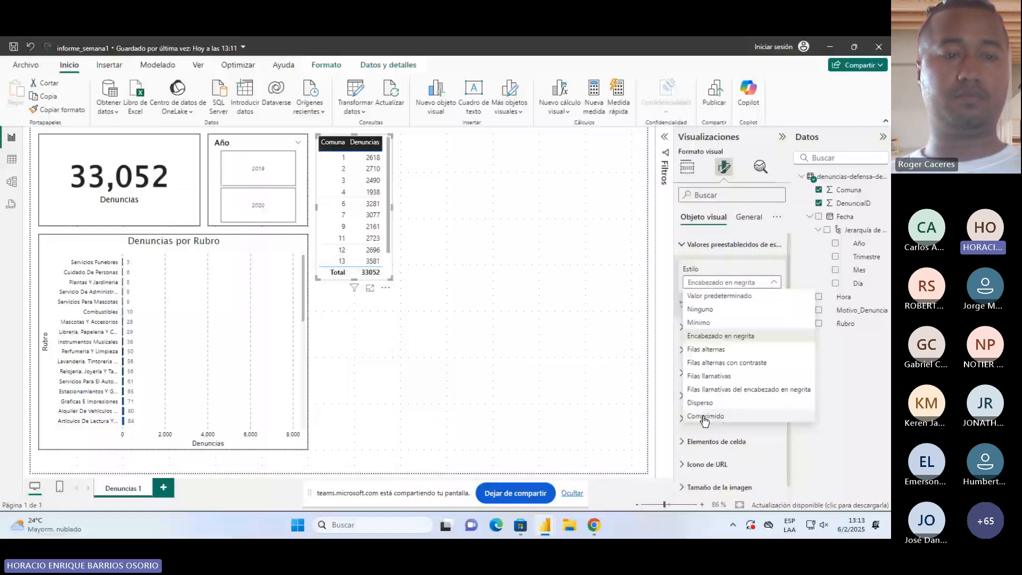
pyautogui.moveTo(354, 278); pyautogui.dragTo(360, 314)
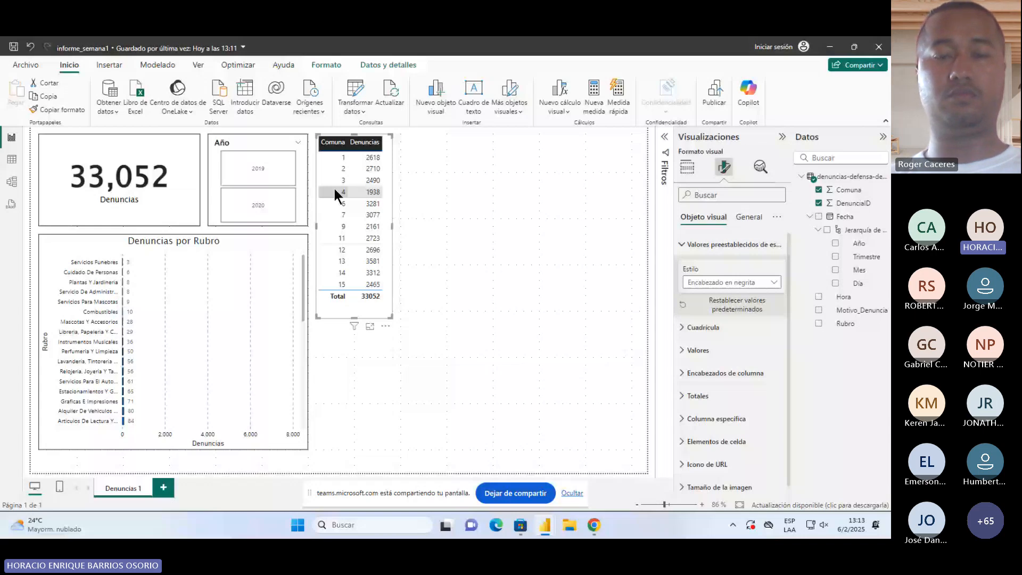
# Step: Review the table's Cuadrícula settings and the font and colour options under Valores
pyautogui.click(12, 159)
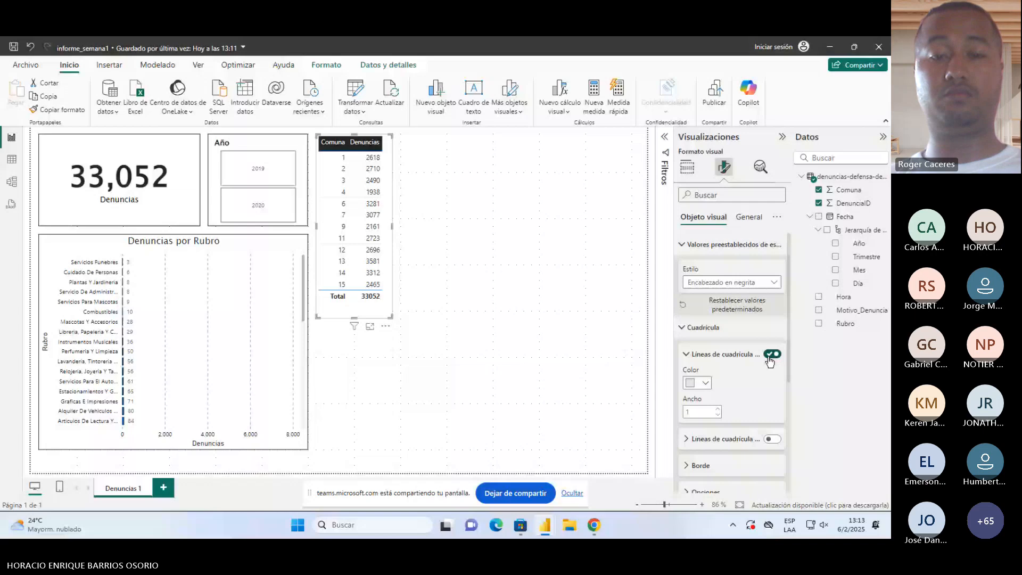
pyautogui.click(684, 328)
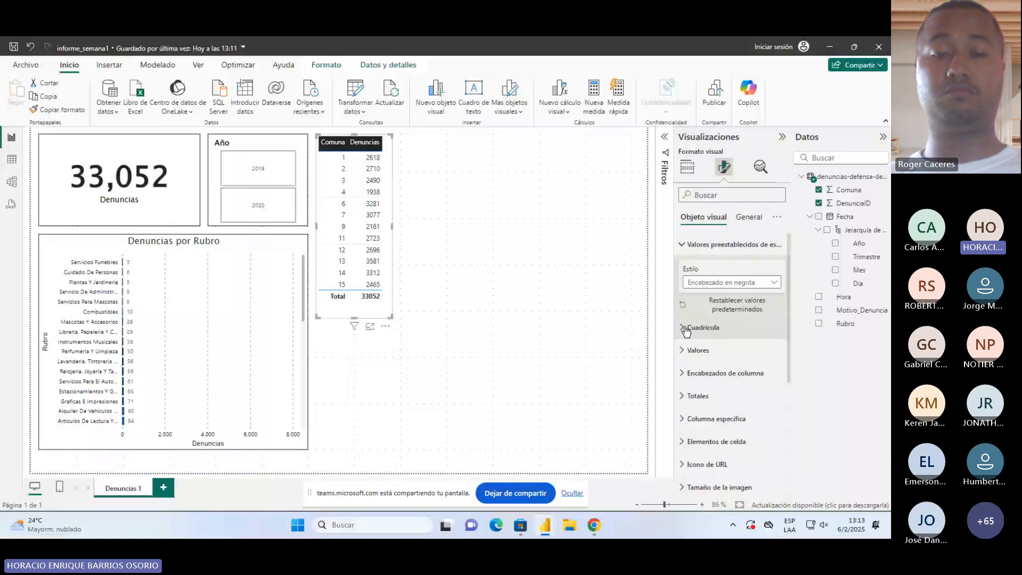
pyautogui.click(684, 350)
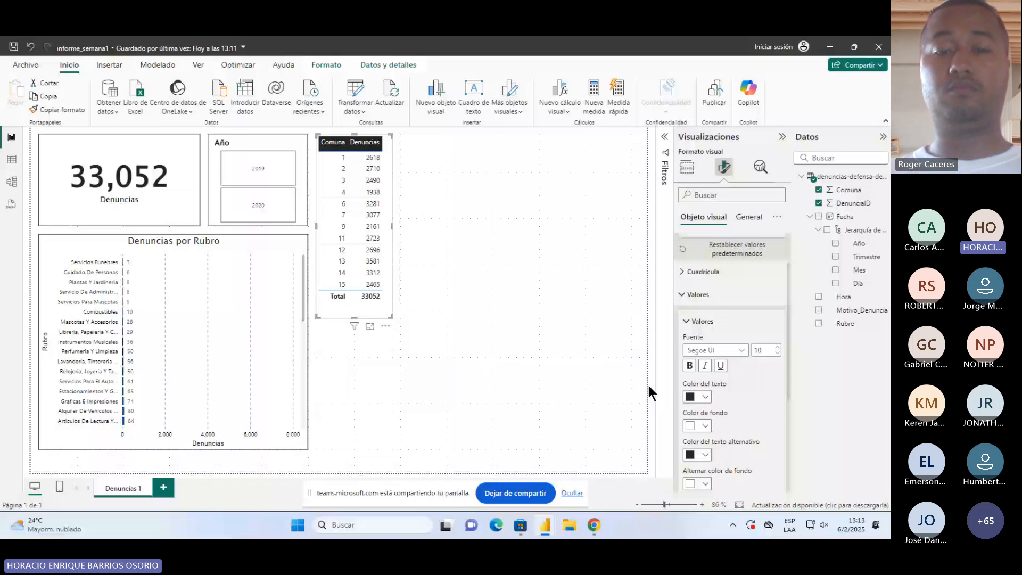
pyautogui.scroll(-2, 680, 394)
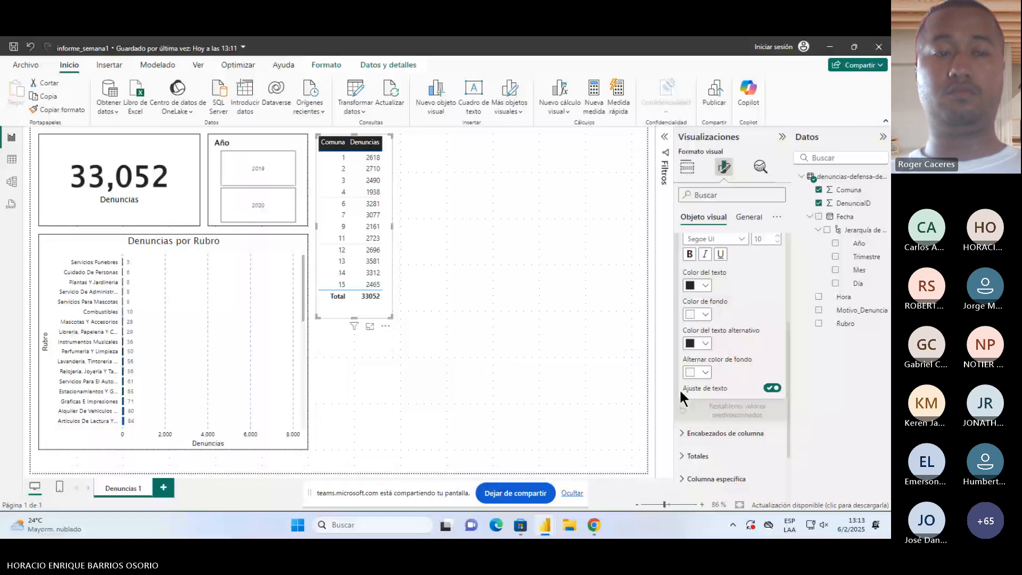
pyautogui.scroll(3, 680, 391)
pyautogui.click(682, 355)
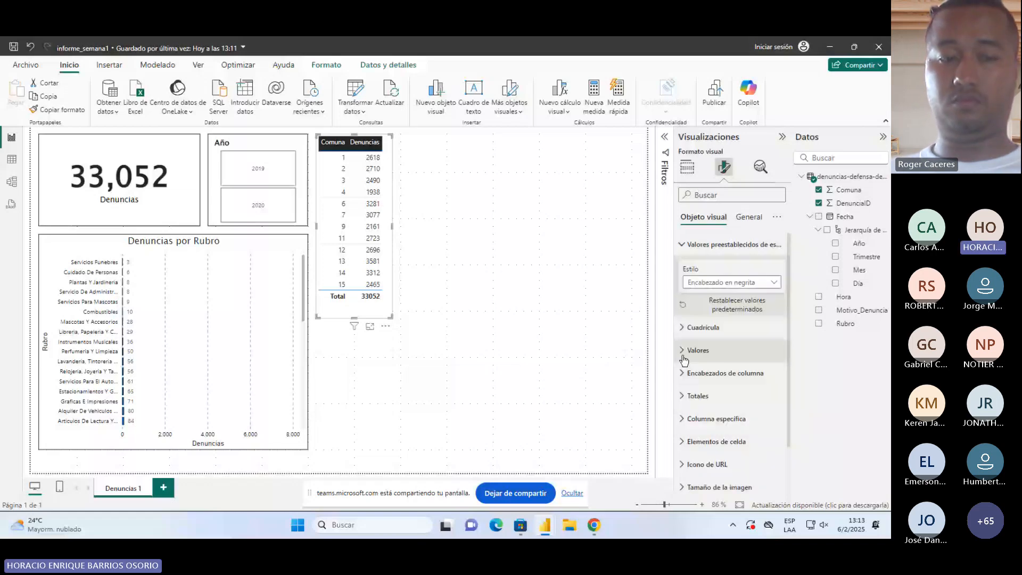
# Step: Widen the formatting pane and turn on the table's vertical gridlines in the Cuadrícula settings
pyautogui.click(683, 329)
pyautogui.scroll(-2, 698, 382)
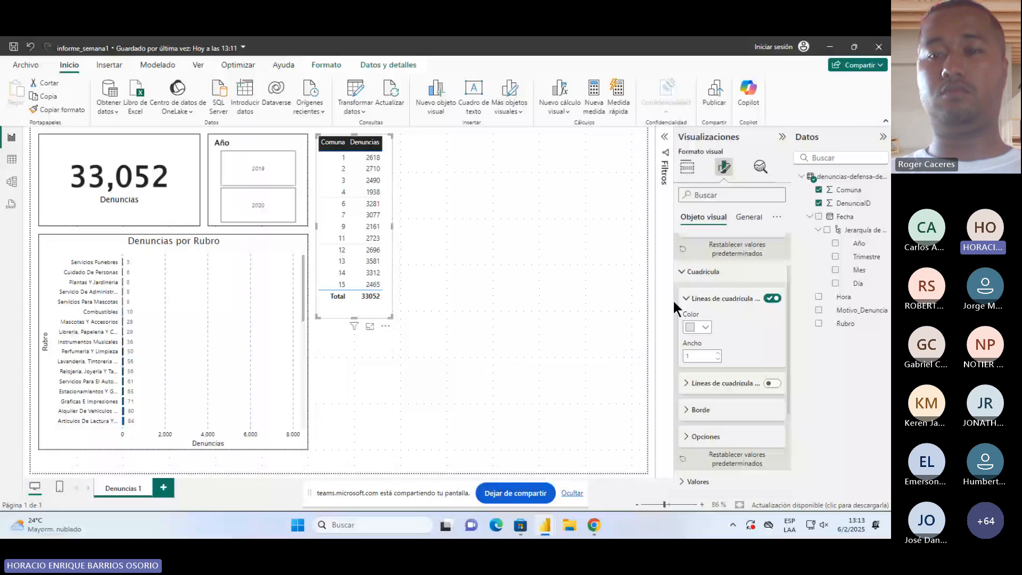
pyautogui.moveTo(674, 301); pyautogui.dragTo(644, 303)
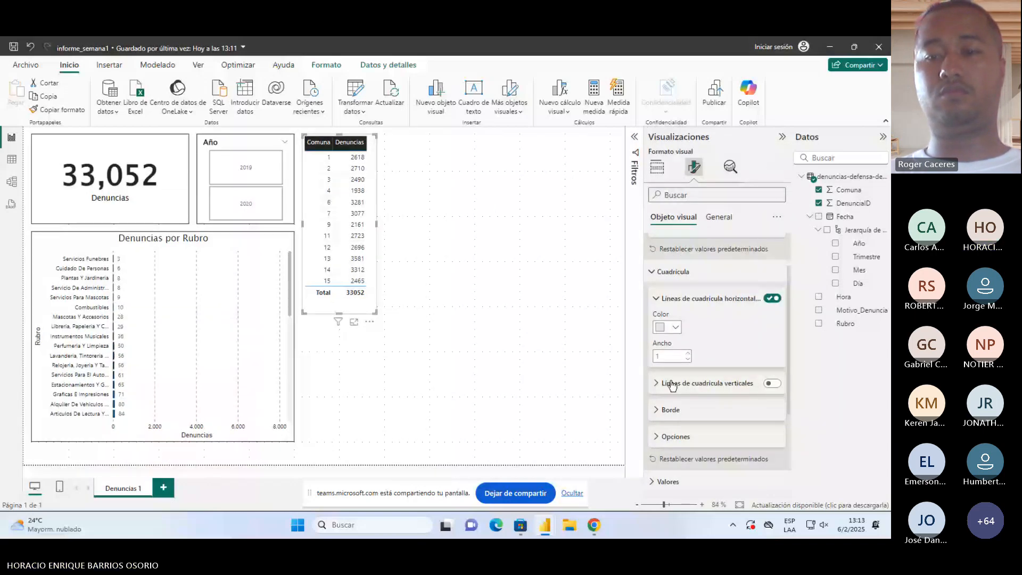
pyautogui.click(671, 383)
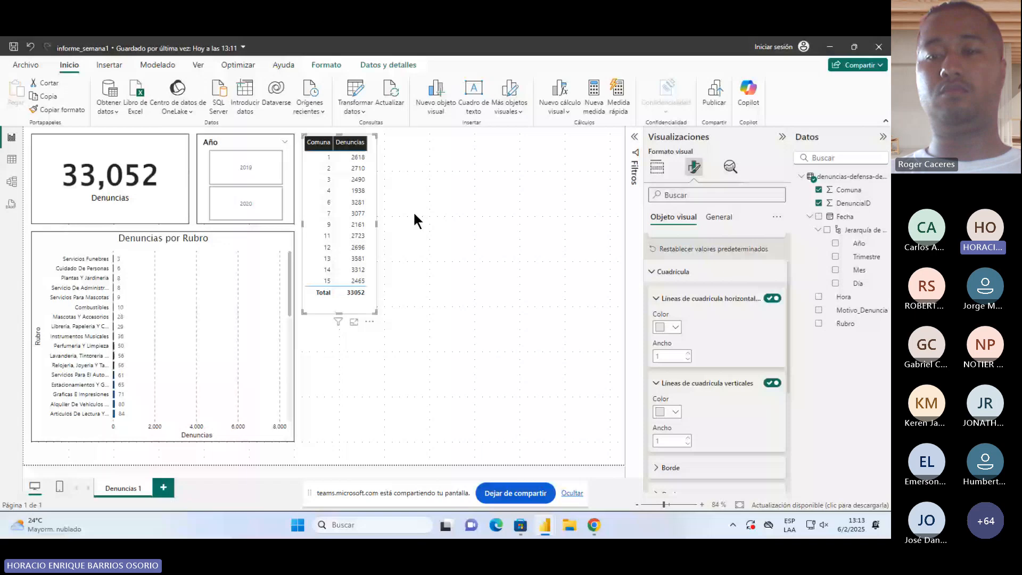
pyautogui.scroll(-3, 666, 303)
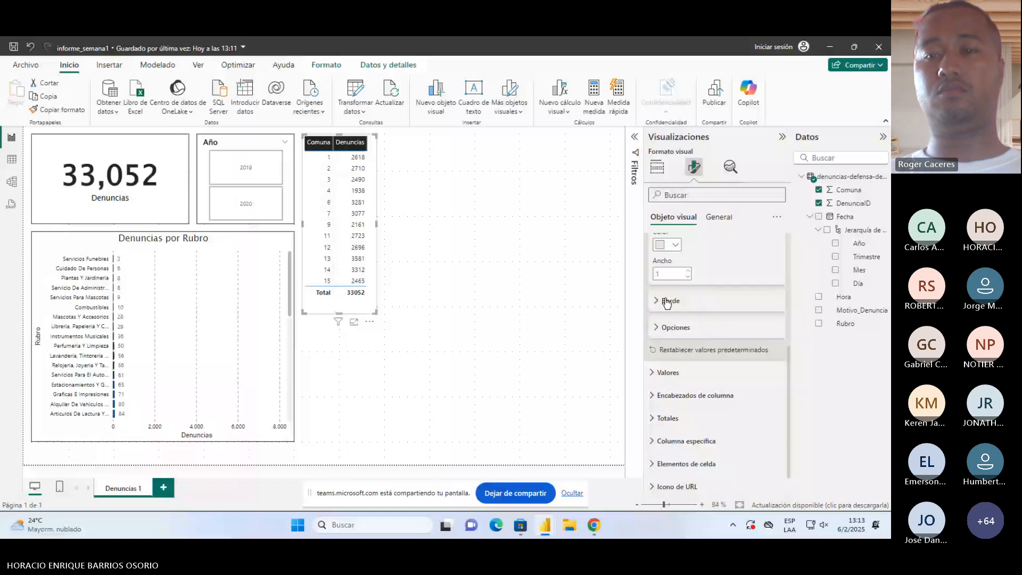
pyautogui.scroll(3, 681, 360)
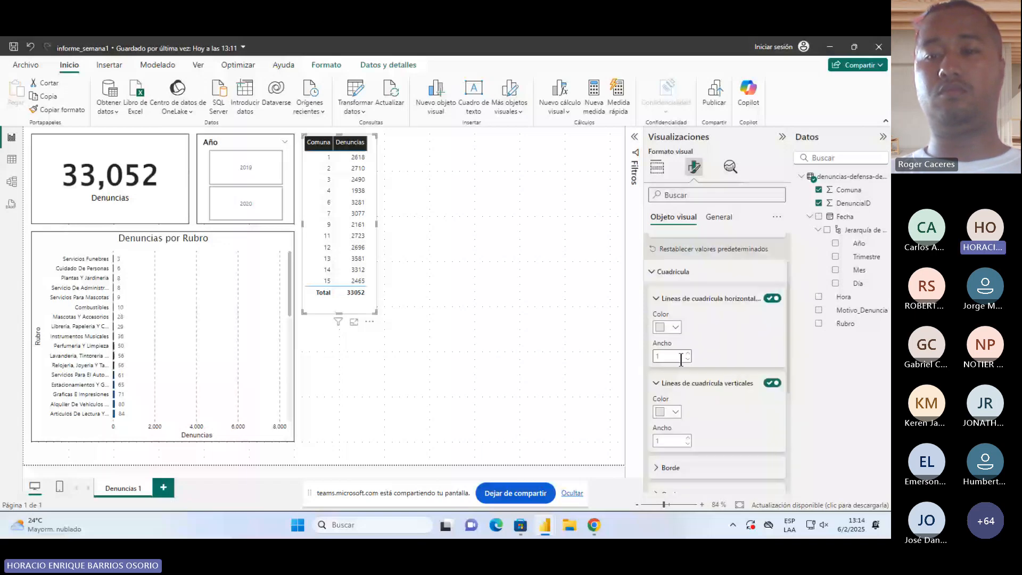
pyautogui.click(668, 272)
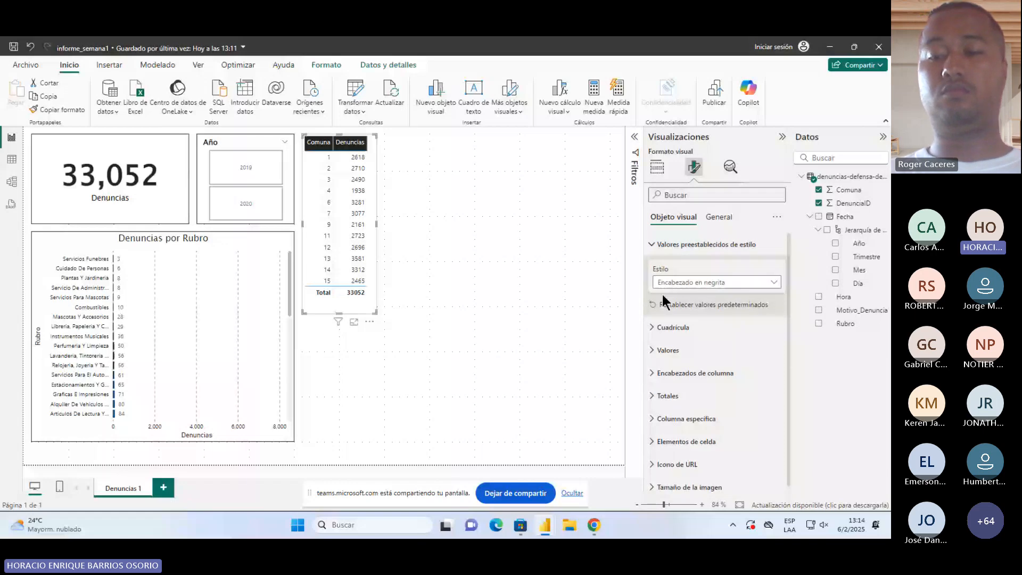
# Step: Examine the table's gridline, row padding and global font size options, plus its Valores settings
pyautogui.click(659, 327)
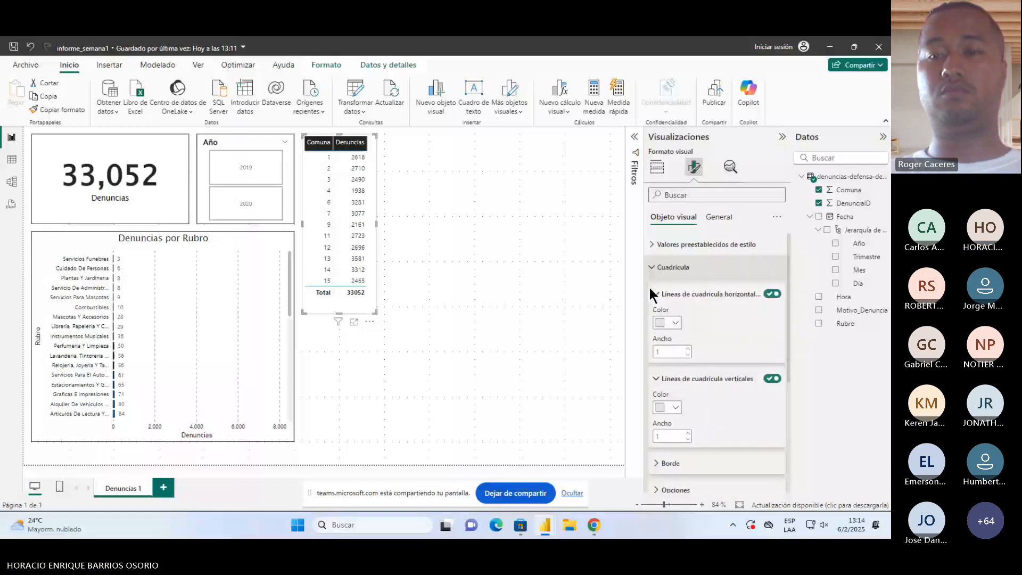
pyautogui.scroll(-2, 650, 380)
pyautogui.scroll(-1, 652, 379)
pyautogui.click(676, 321)
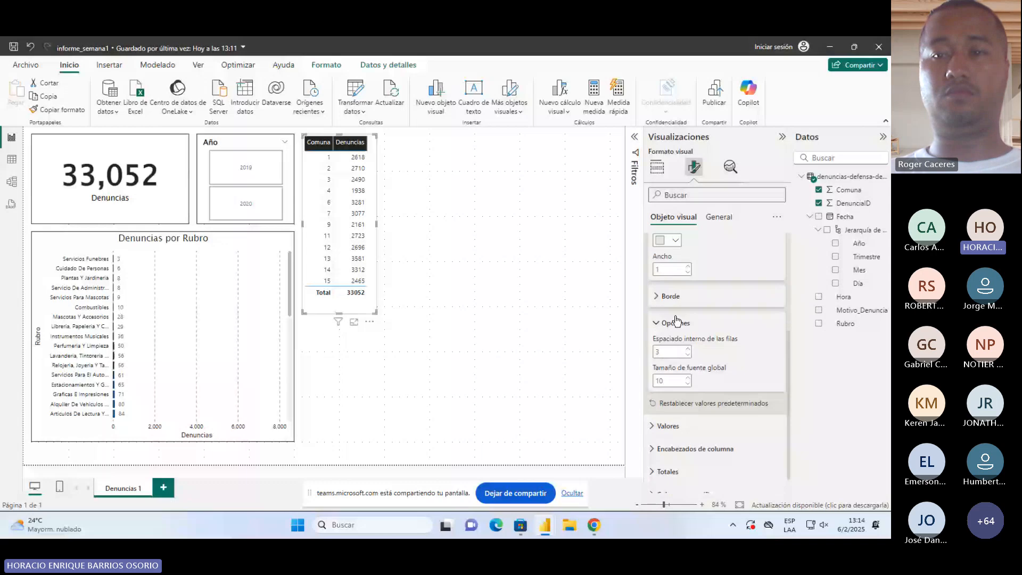
pyautogui.scroll(-2, 675, 325)
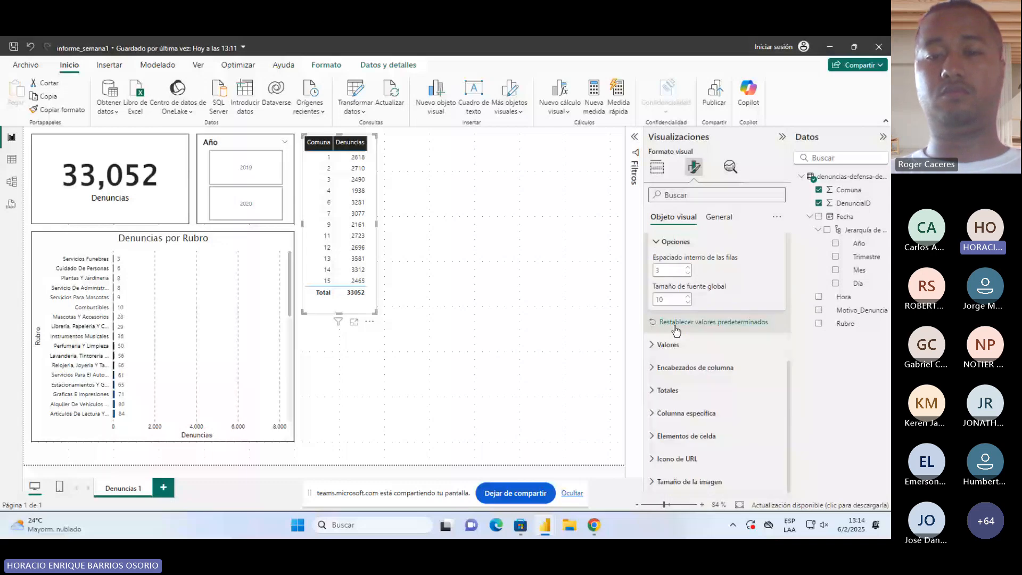
pyautogui.scroll(3, 675, 328)
pyautogui.click(656, 270)
pyautogui.click(657, 289)
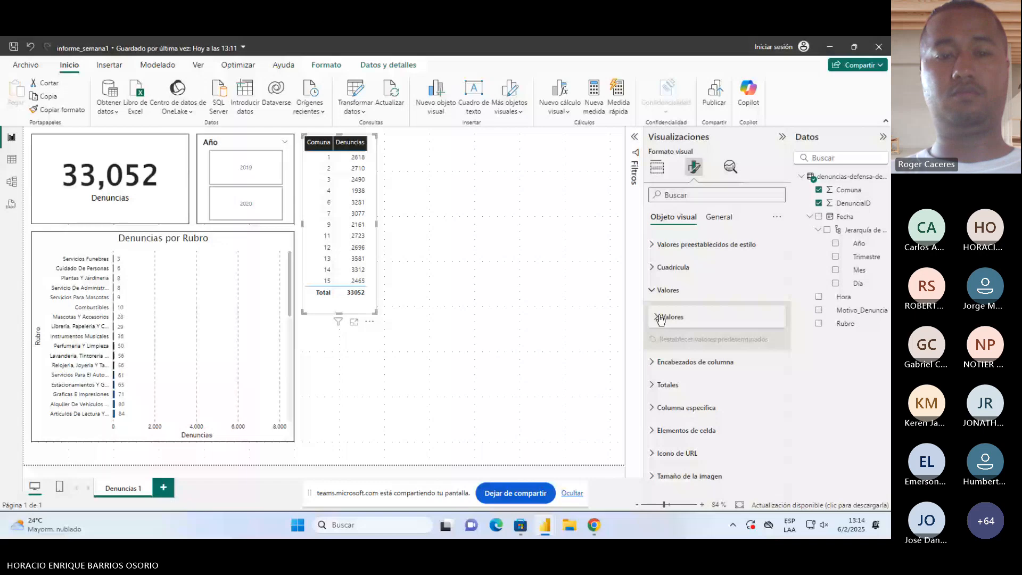
pyautogui.click(660, 317)
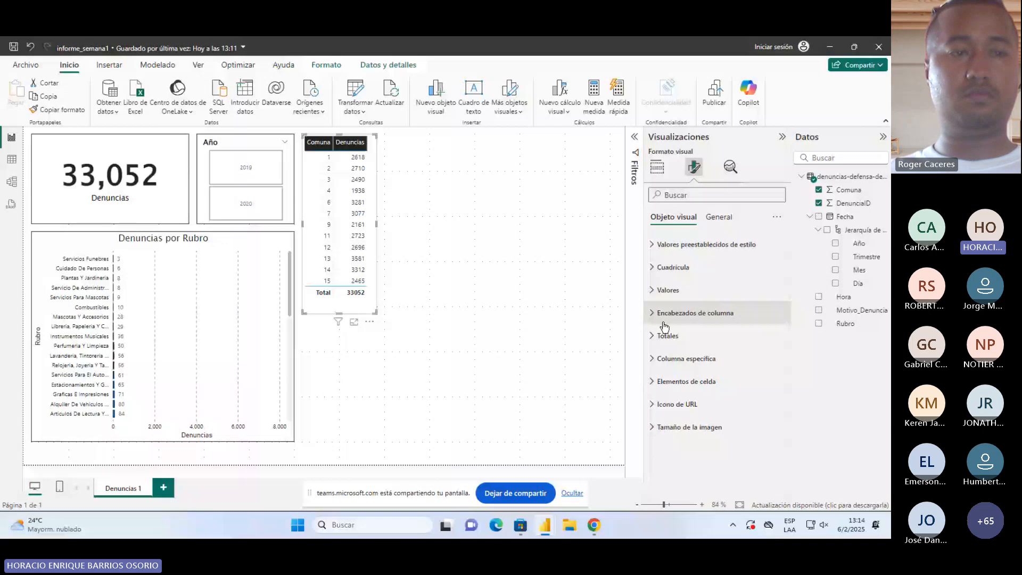
# Step: Make the table's column headers bold and widen the visual together with its Comuna and Denuncias columns
pyautogui.click(663, 322)
pyautogui.scroll(-1, 681, 369)
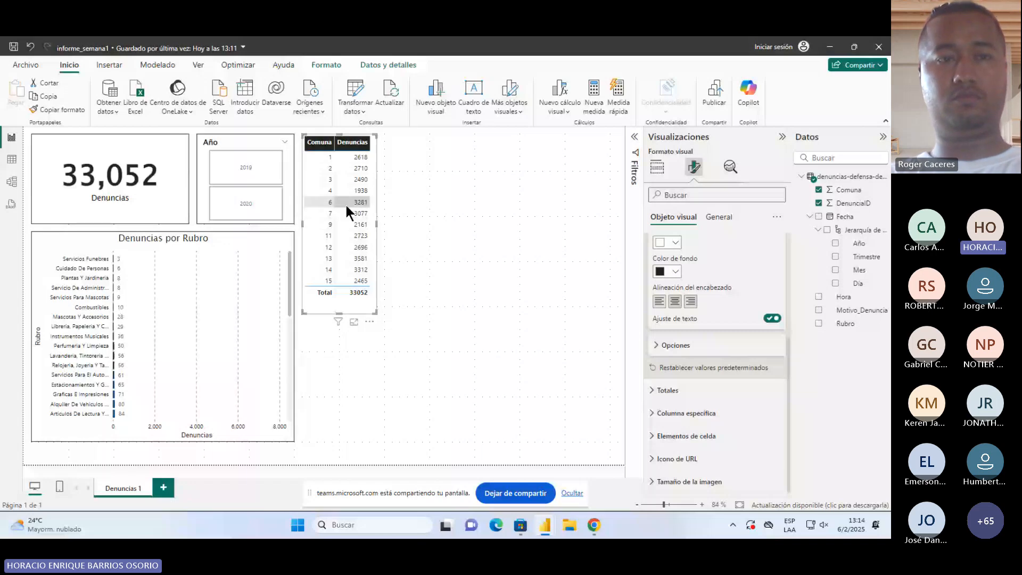
pyautogui.moveTo(376, 224); pyautogui.dragTo(406, 224)
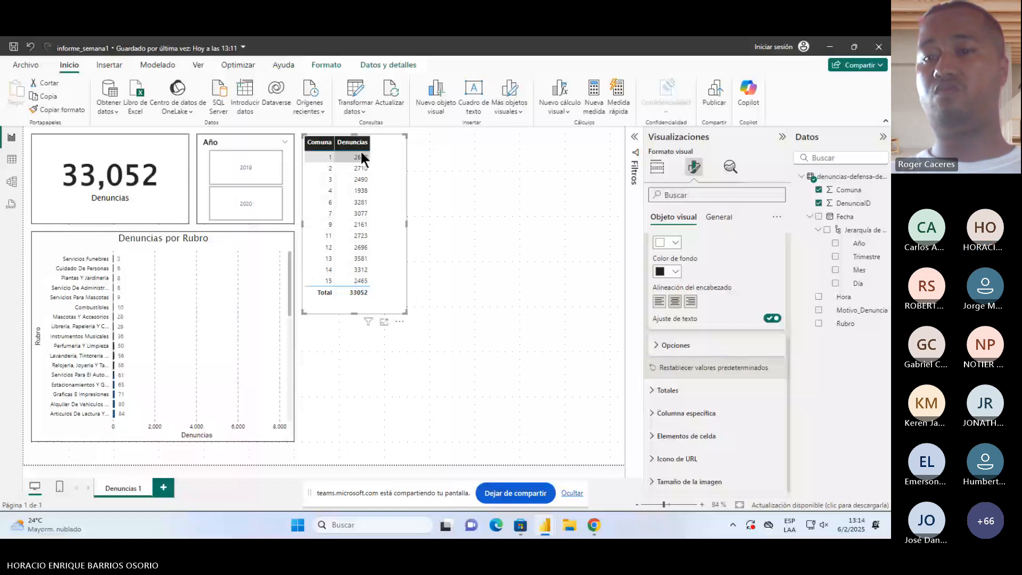
pyautogui.moveTo(334, 143); pyautogui.dragTo(347, 143)
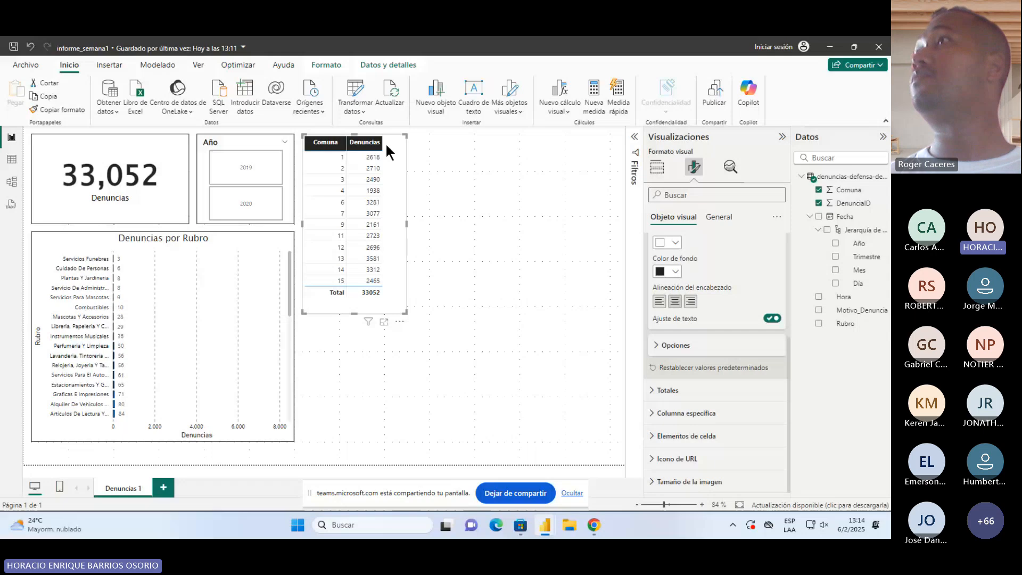
pyautogui.moveTo(382, 143); pyautogui.dragTo(352, 143)
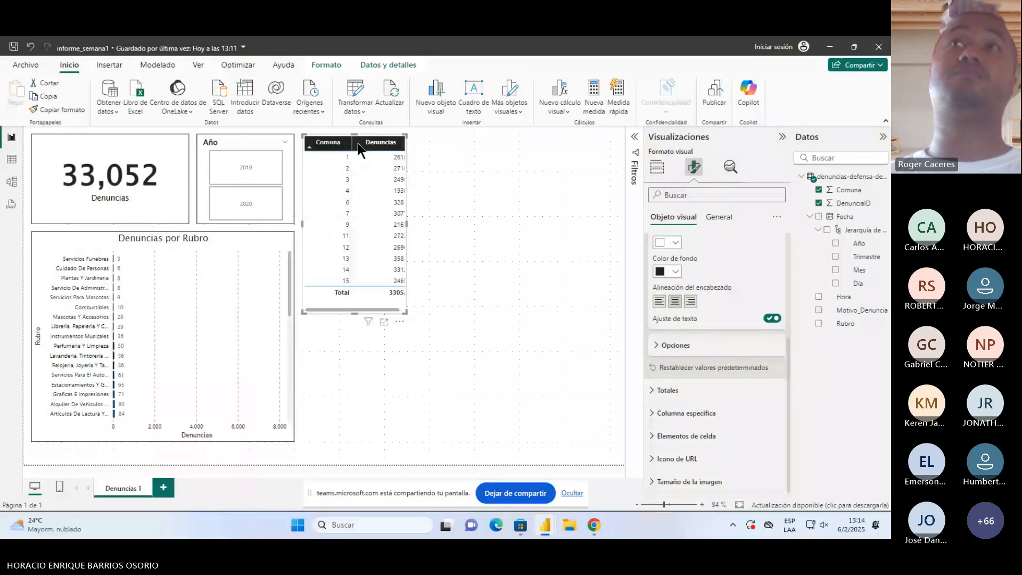
pyautogui.moveTo(406, 224); pyautogui.dragTo(419, 222)
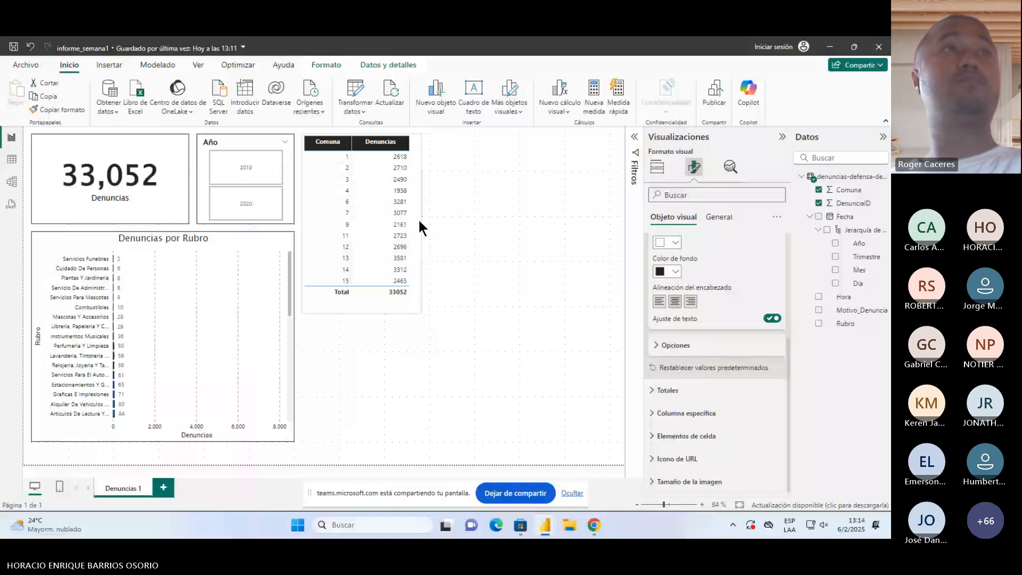
# Step: Set the column header alignment to Centro and show the header Opciones and Totales settings
pyautogui.click(677, 304)
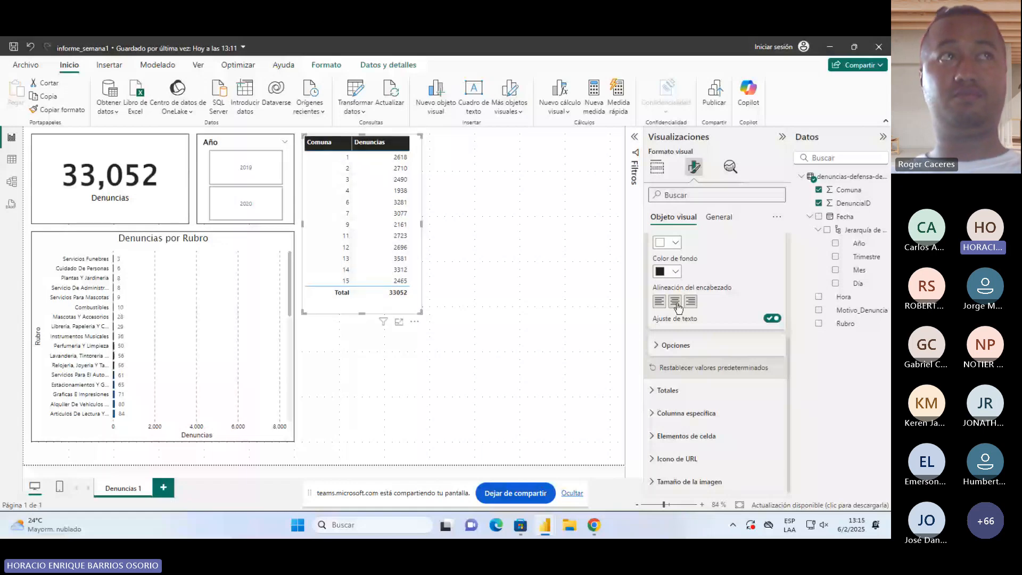
pyautogui.click(675, 302)
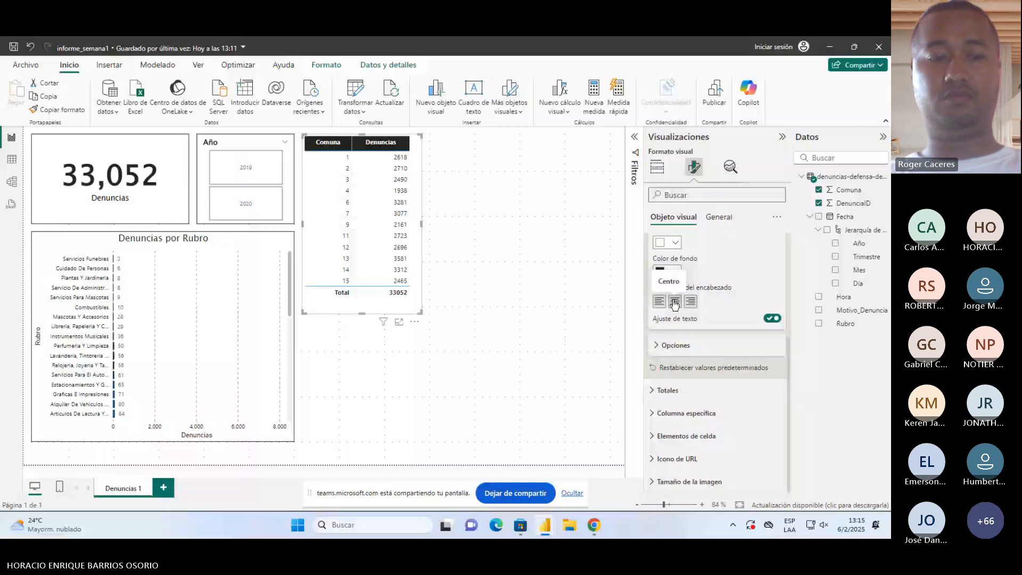
pyautogui.click(657, 345)
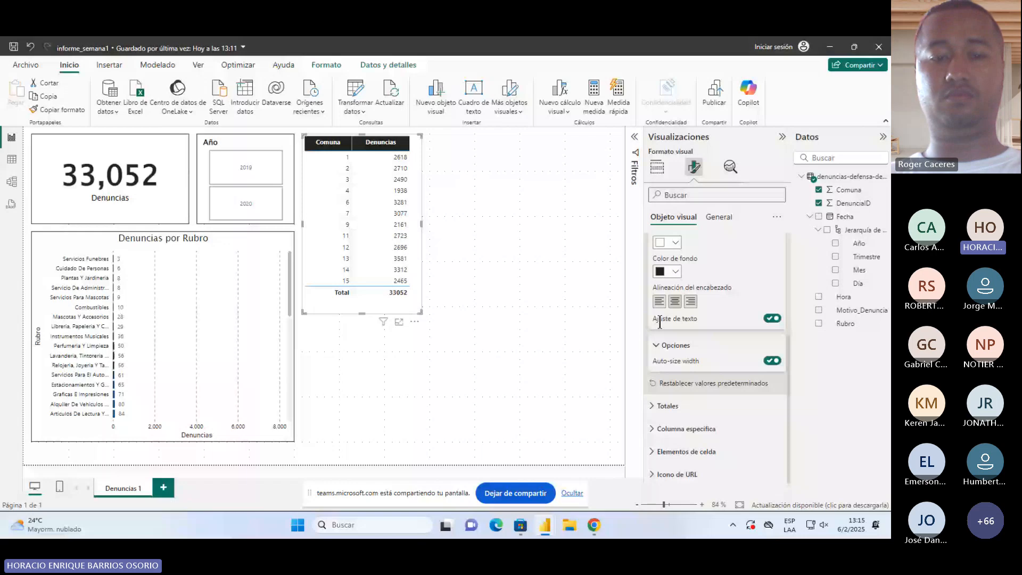
pyautogui.click(667, 406)
pyautogui.scroll(-2, 680, 343)
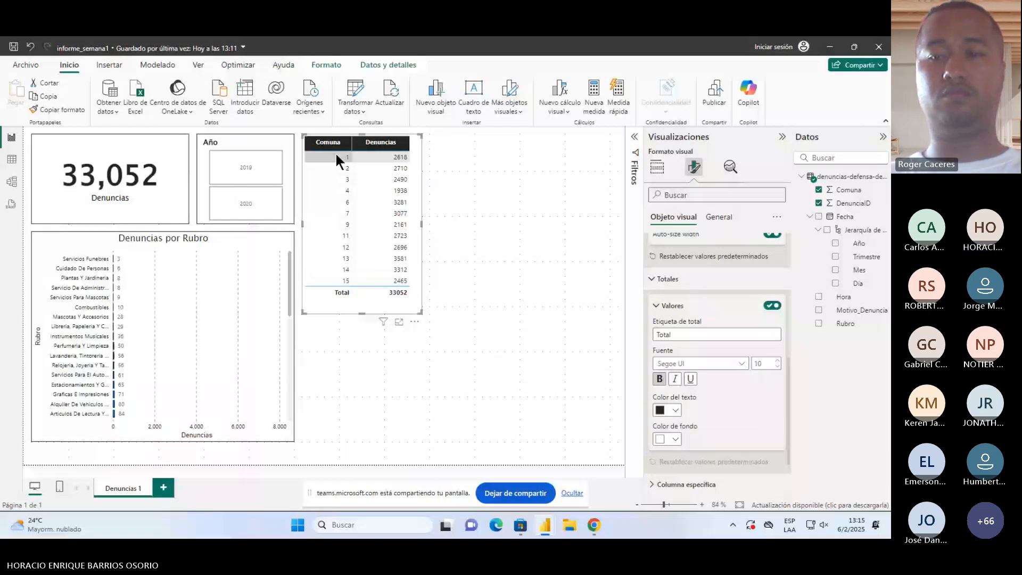
# Step: Check the summarization option of the Comuna field in the table's columns
pyautogui.click(657, 167)
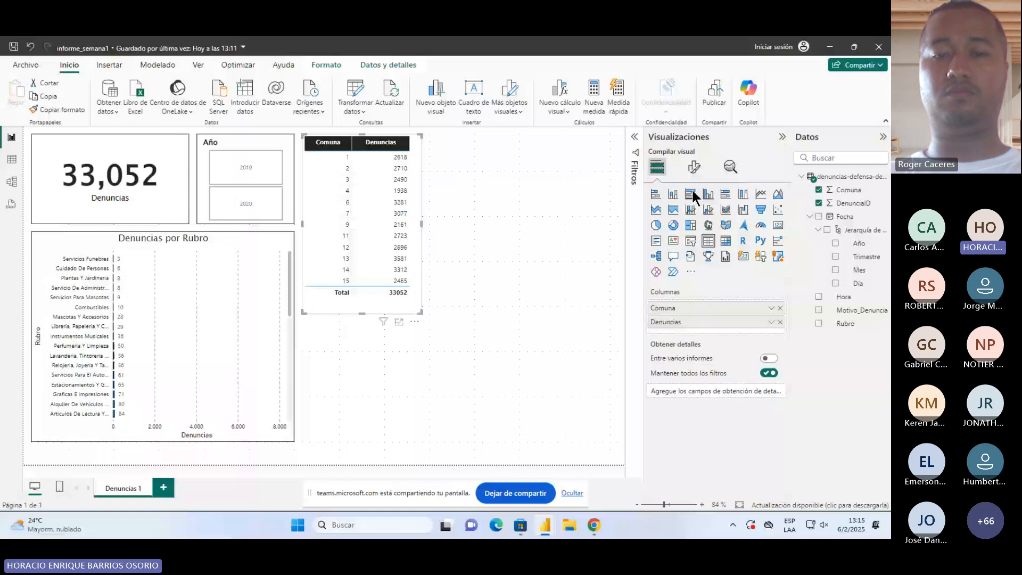
pyautogui.click(771, 308)
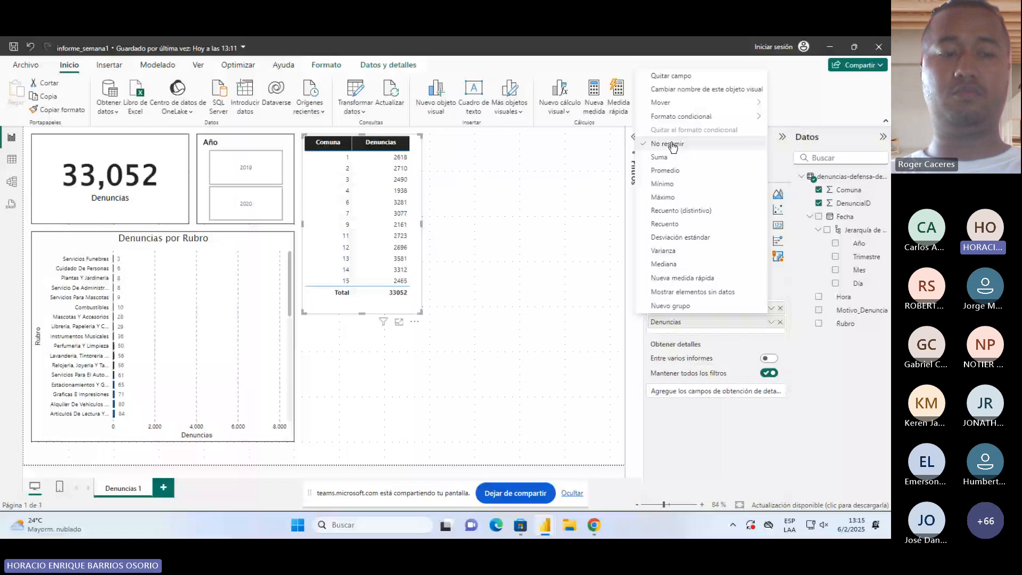
pyautogui.click(402, 284)
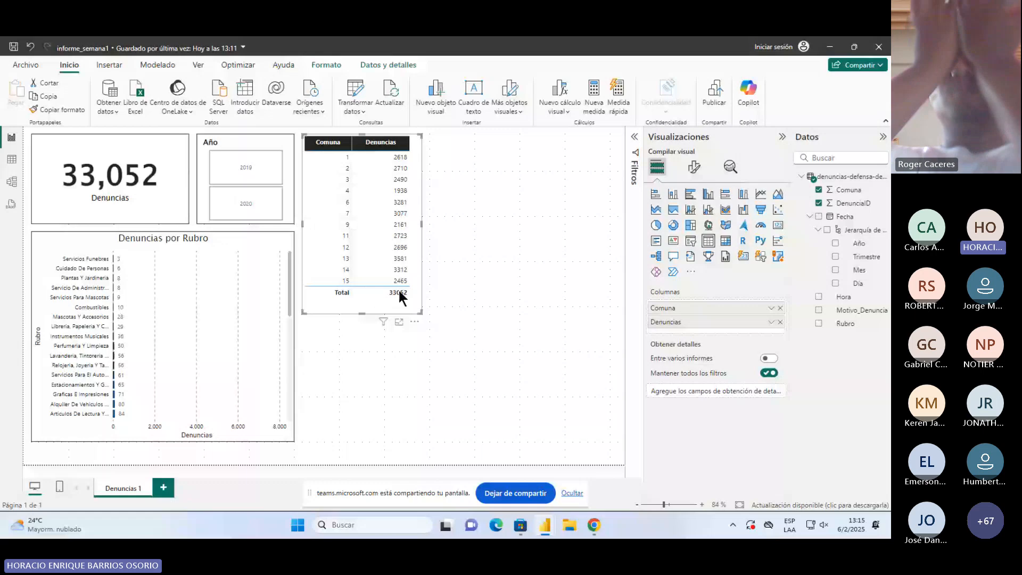
# Step: Turn off the total row in the table's Totales settings
pyautogui.click(693, 168)
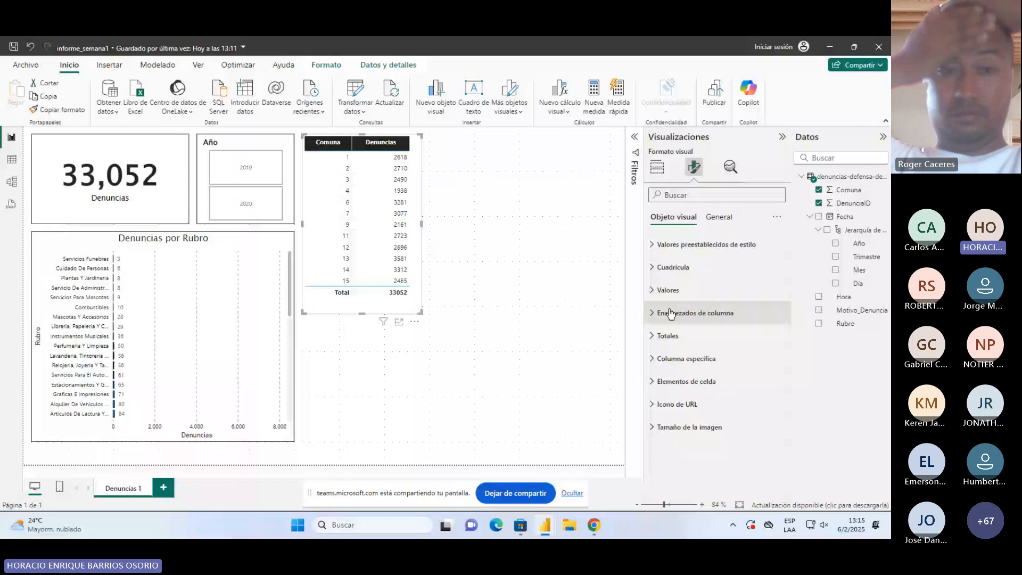
pyautogui.click(653, 336)
pyautogui.scroll(-2, 766, 319)
pyautogui.click(773, 252)
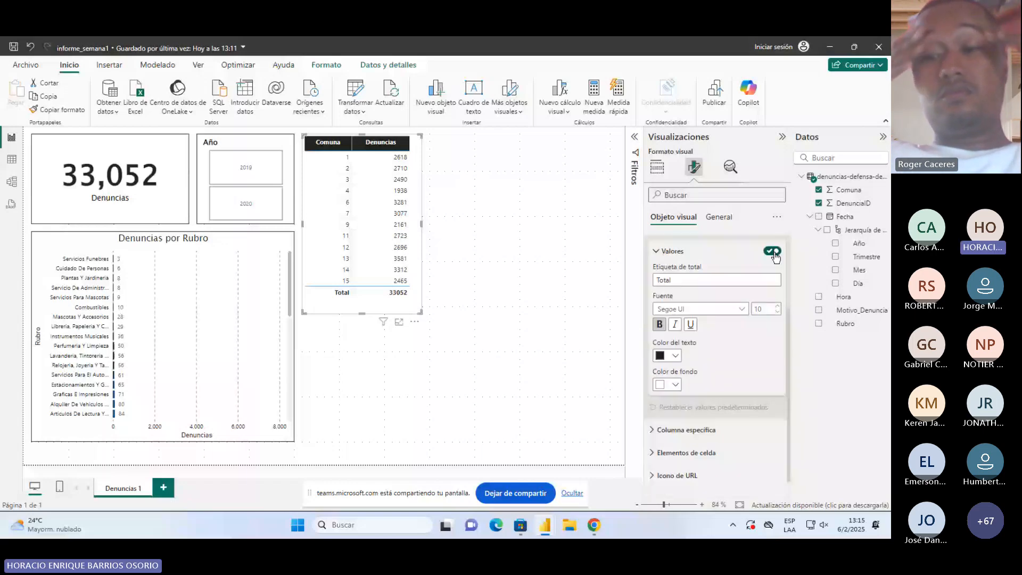
pyautogui.click(773, 252)
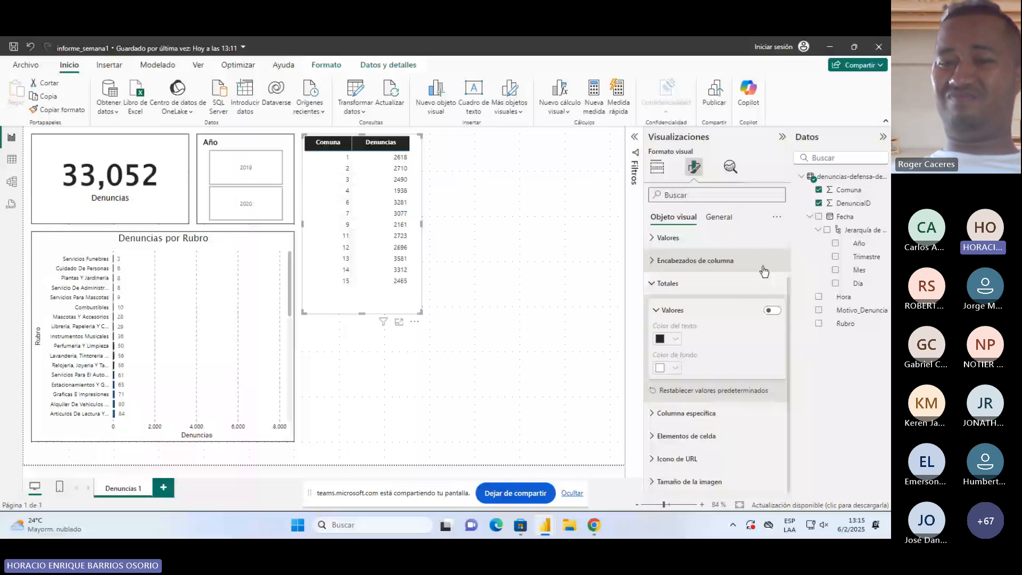
# Step: Turn the table's total row back on and center the values of the Comuna column
pyautogui.click(772, 310)
pyautogui.click(657, 412)
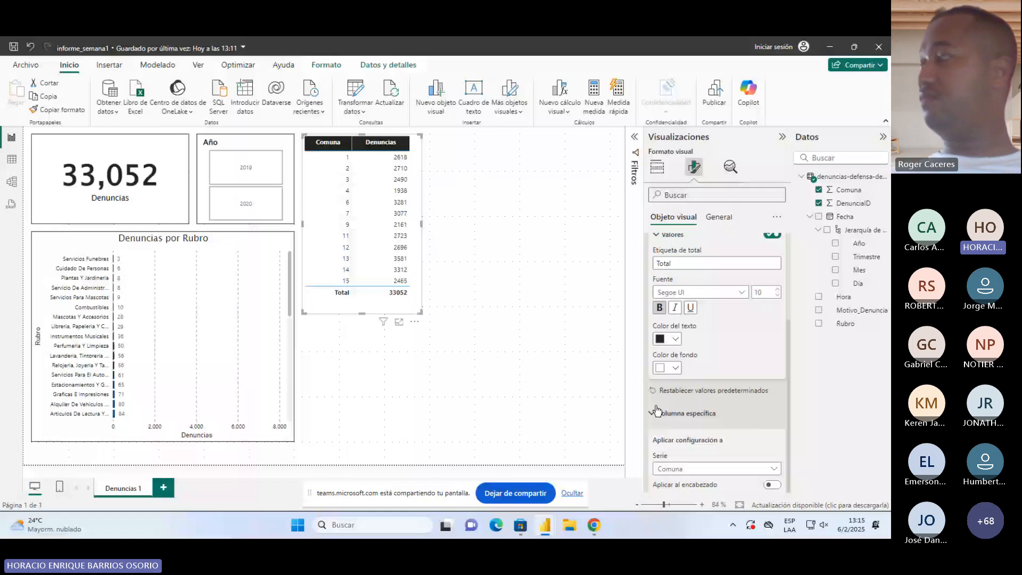
pyautogui.scroll(-3, 658, 412)
pyautogui.click(685, 302)
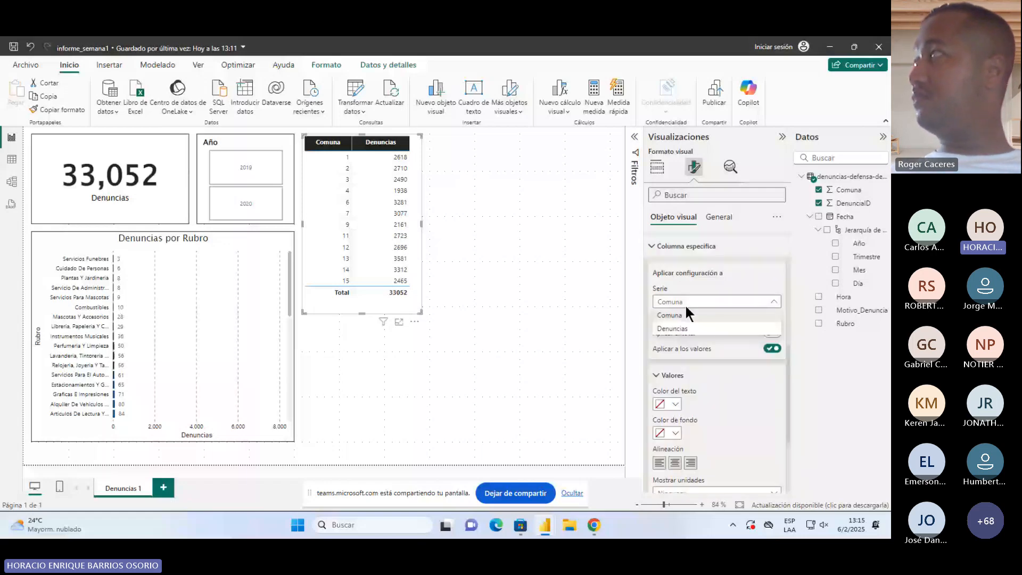
pyautogui.scroll(-2, 684, 303)
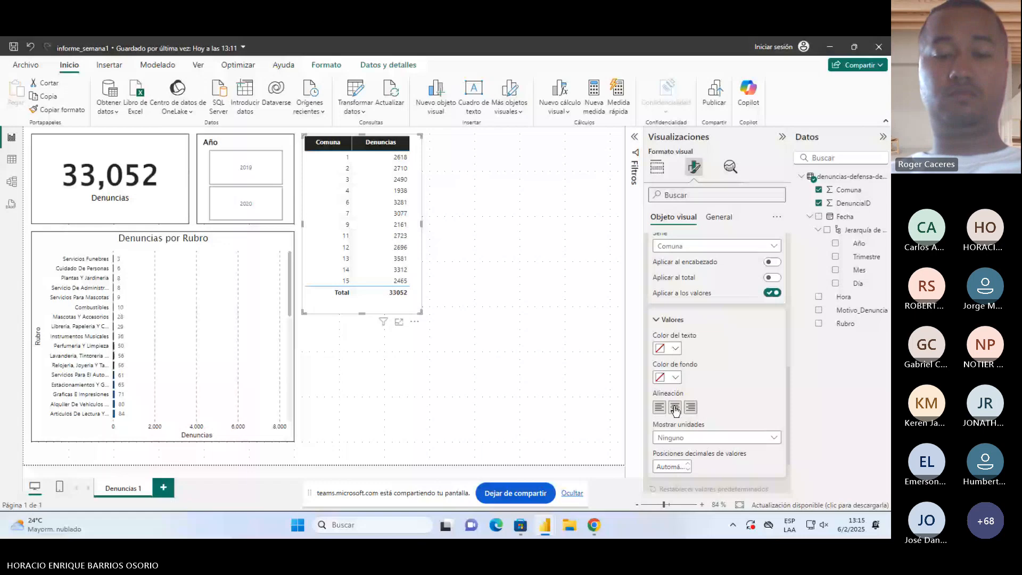
pyautogui.click(675, 408)
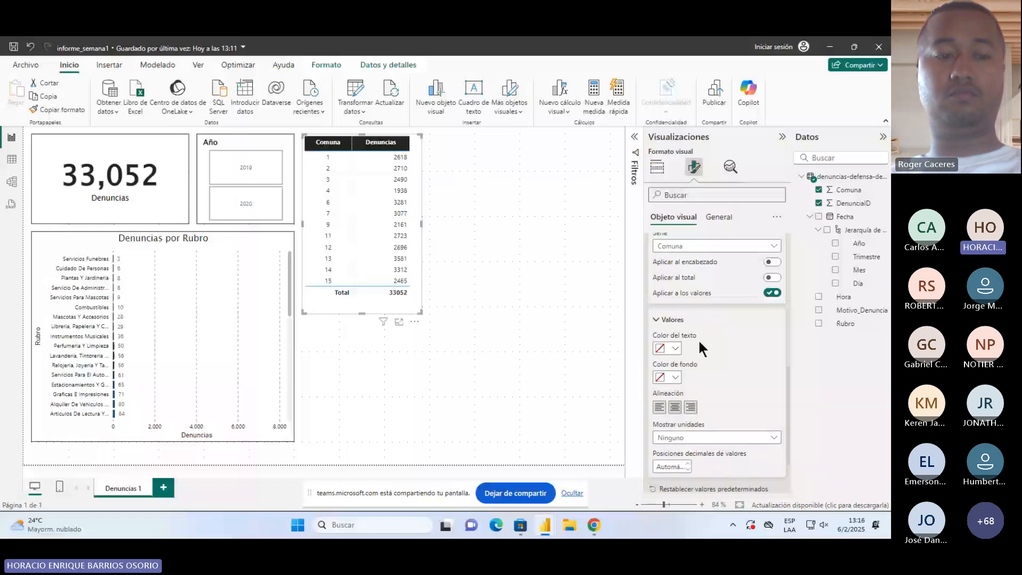
# Step: Center the values of the Denuncias column through its column-specific settings
pyautogui.scroll(-3, 697, 338)
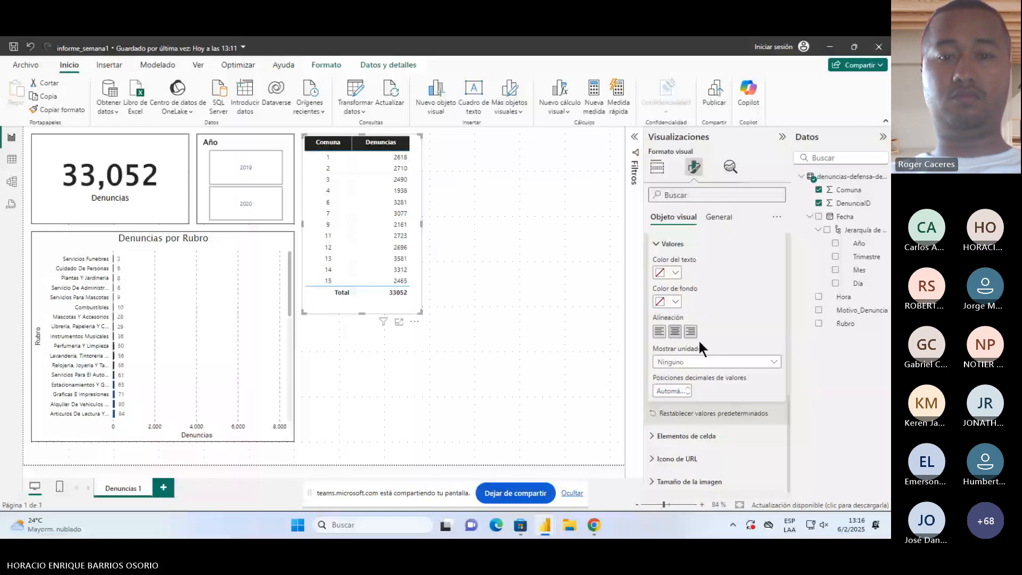
pyautogui.scroll(6, 698, 340)
pyautogui.click(698, 337)
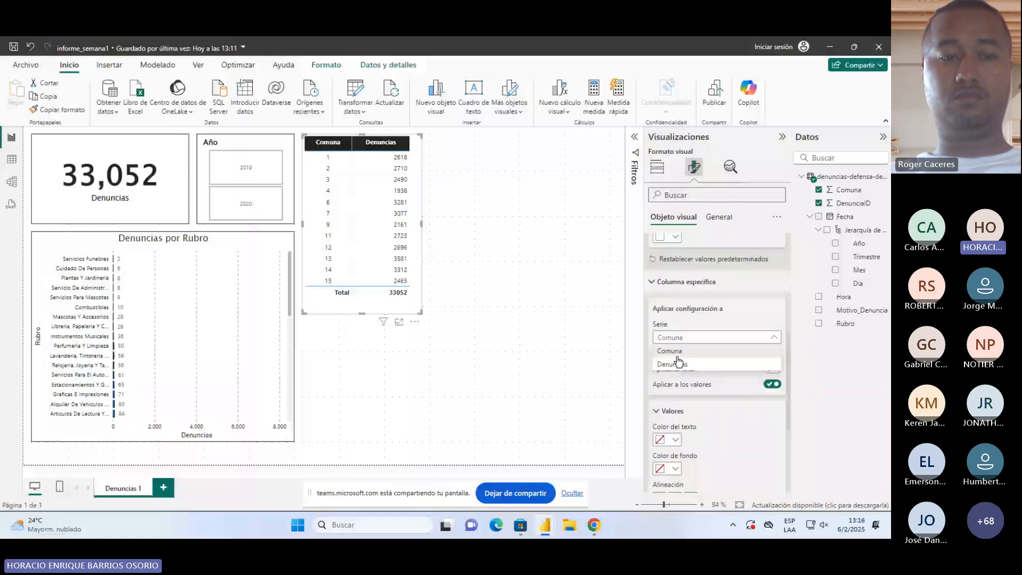
pyautogui.click(678, 362)
pyautogui.scroll(-2, 673, 367)
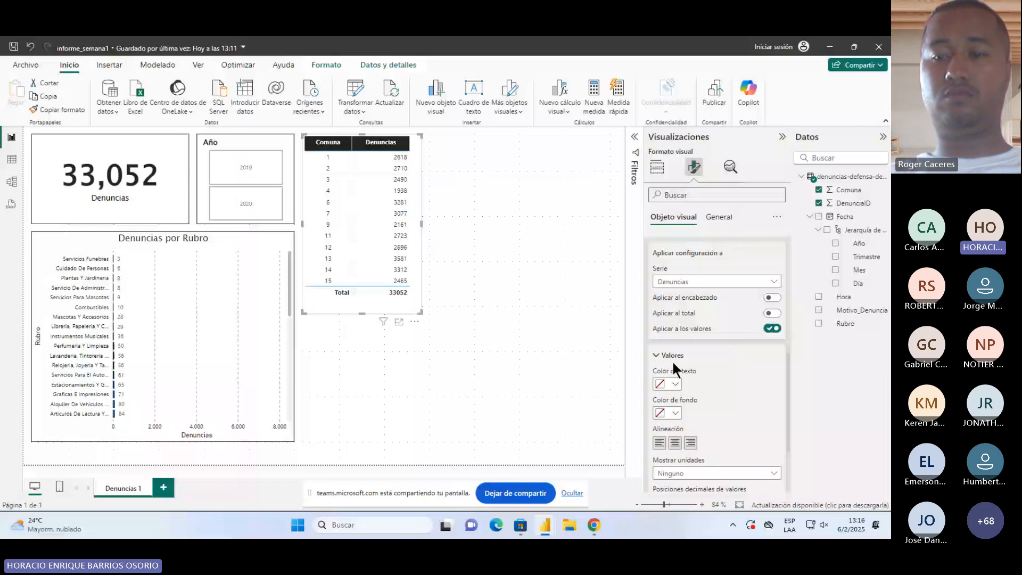
pyautogui.scroll(-3, 702, 418)
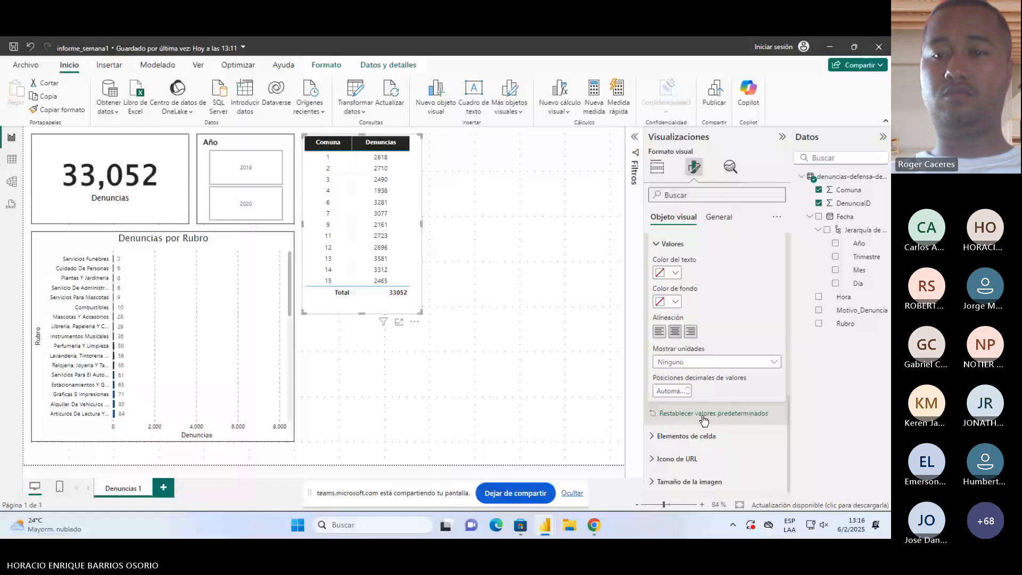
pyautogui.scroll(4, 704, 421)
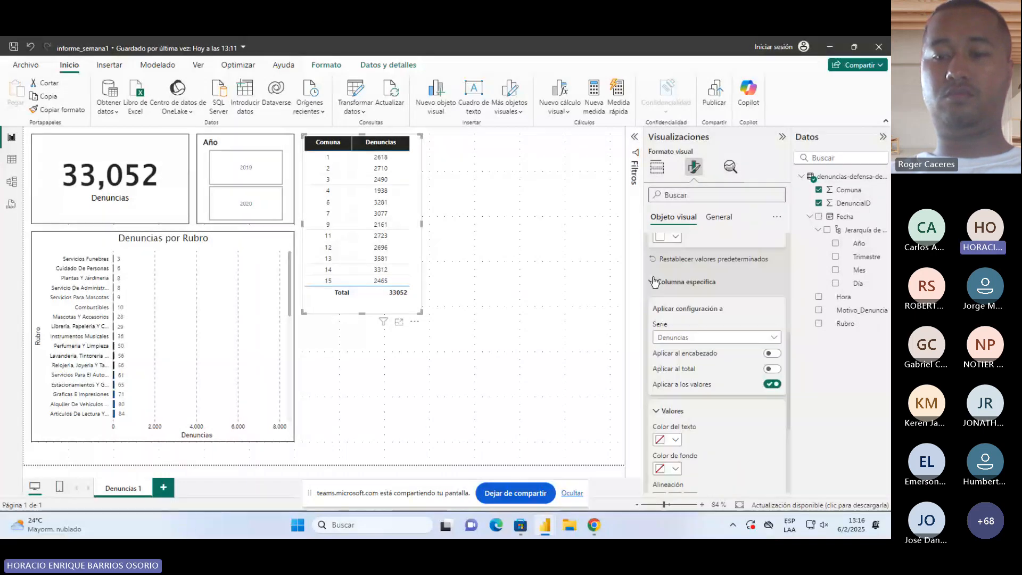
# Step: Examine the table's cell element, conditional font color, URL icon and image size settings without changing them
pyautogui.click(654, 282)
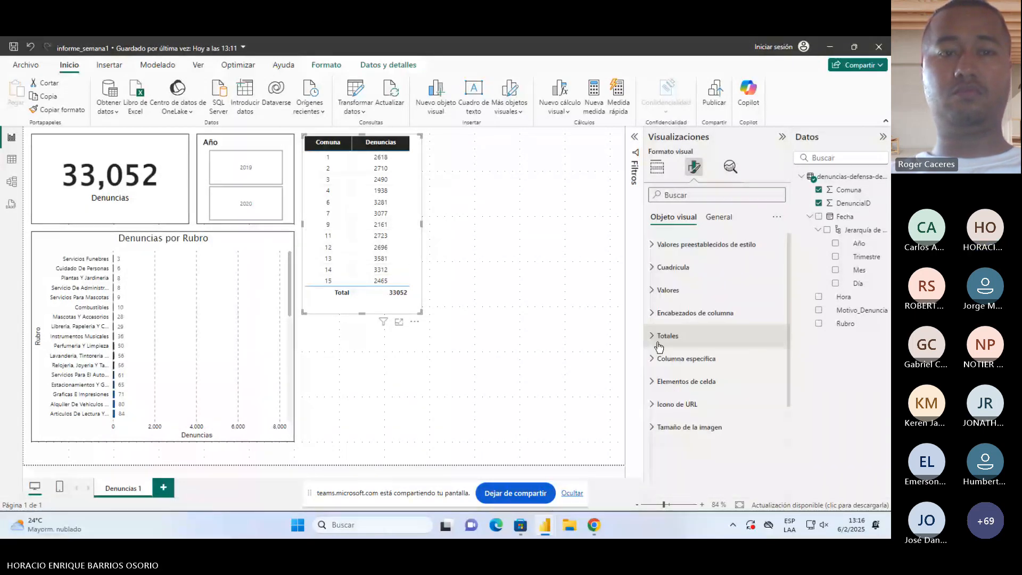
pyautogui.click(659, 358)
pyautogui.scroll(-2, 659, 375)
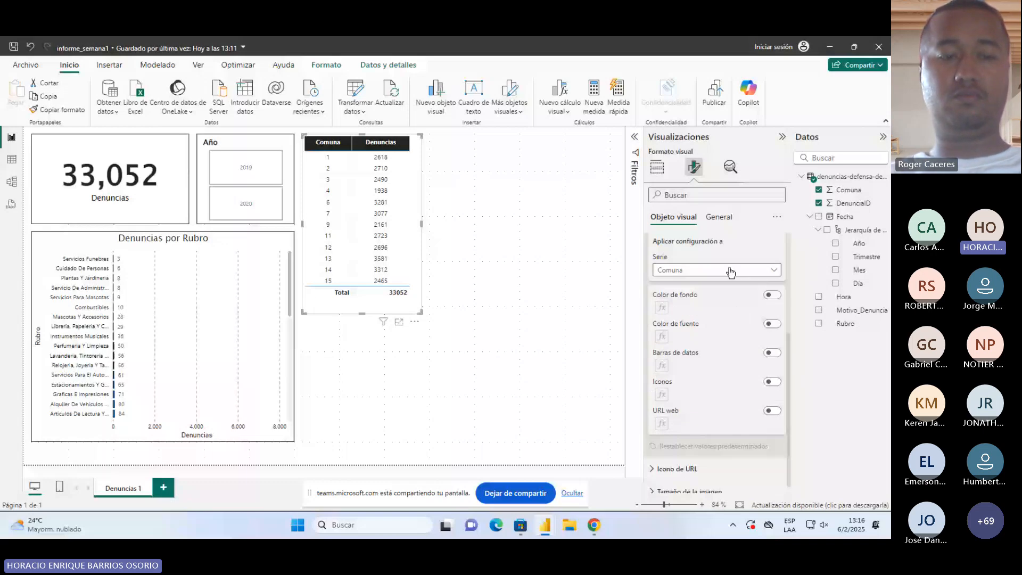
pyautogui.click(770, 324)
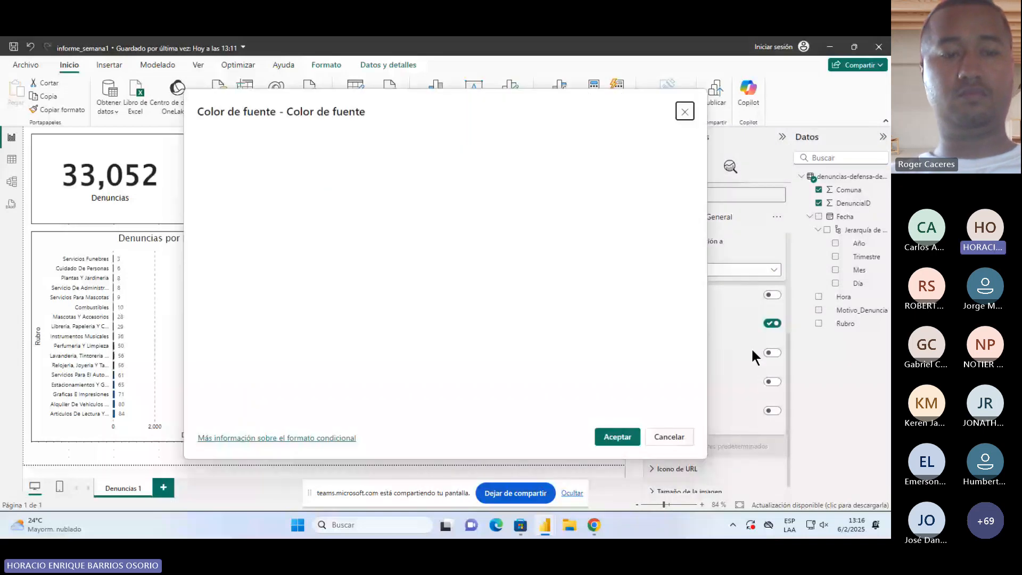
pyautogui.press('Escape')
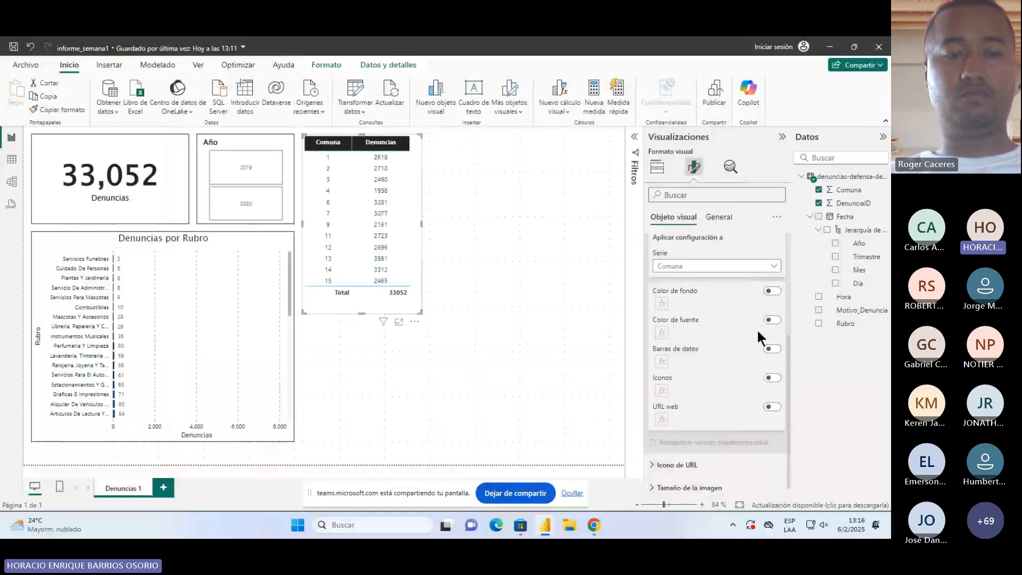
pyautogui.scroll(-1, 674, 448)
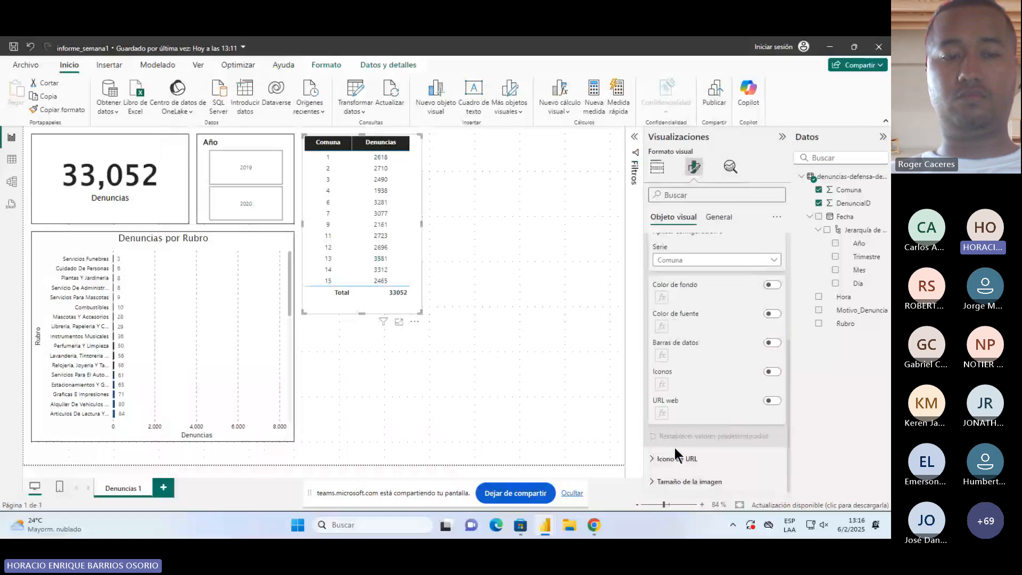
pyautogui.click(675, 455)
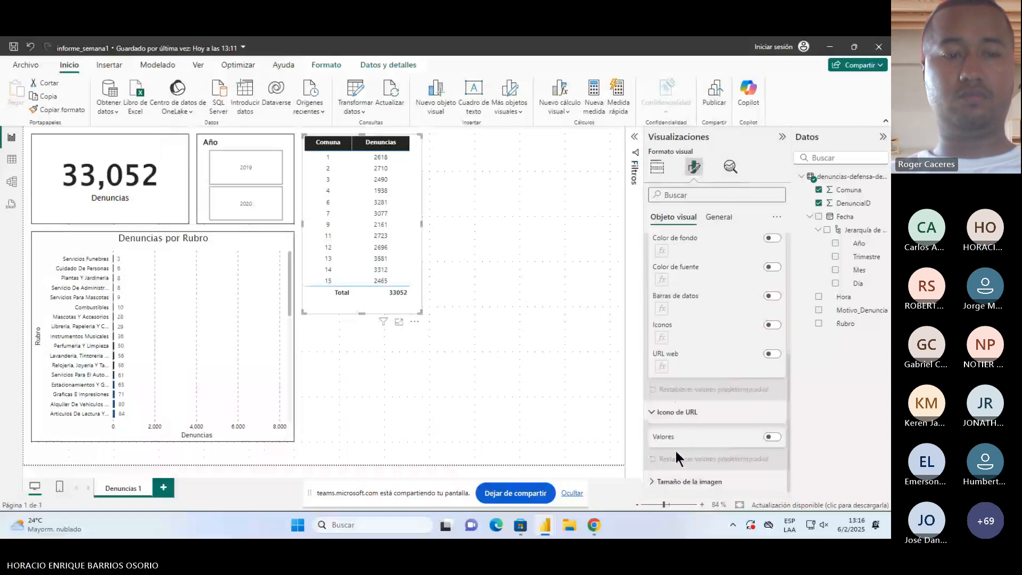
pyautogui.click(663, 413)
pyautogui.click(671, 482)
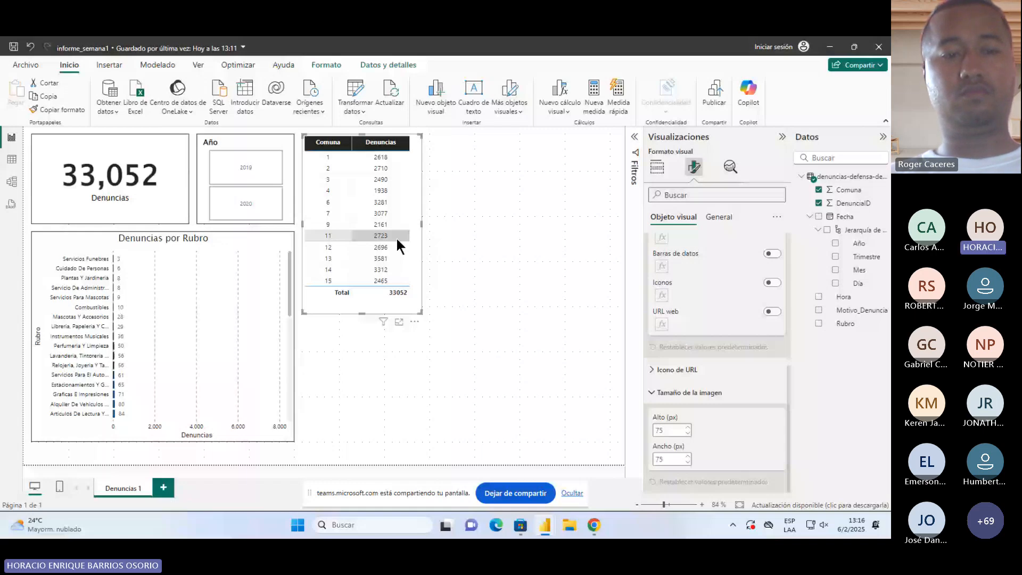
# Step: Look over the complaints records in the data table view and return to the report page
pyautogui.click(12, 159)
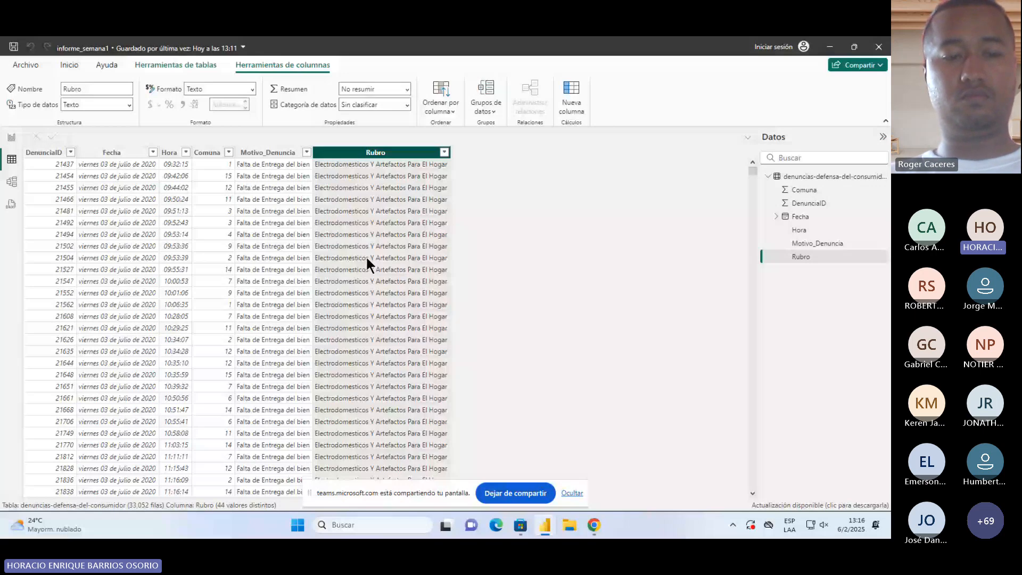
pyautogui.click(12, 137)
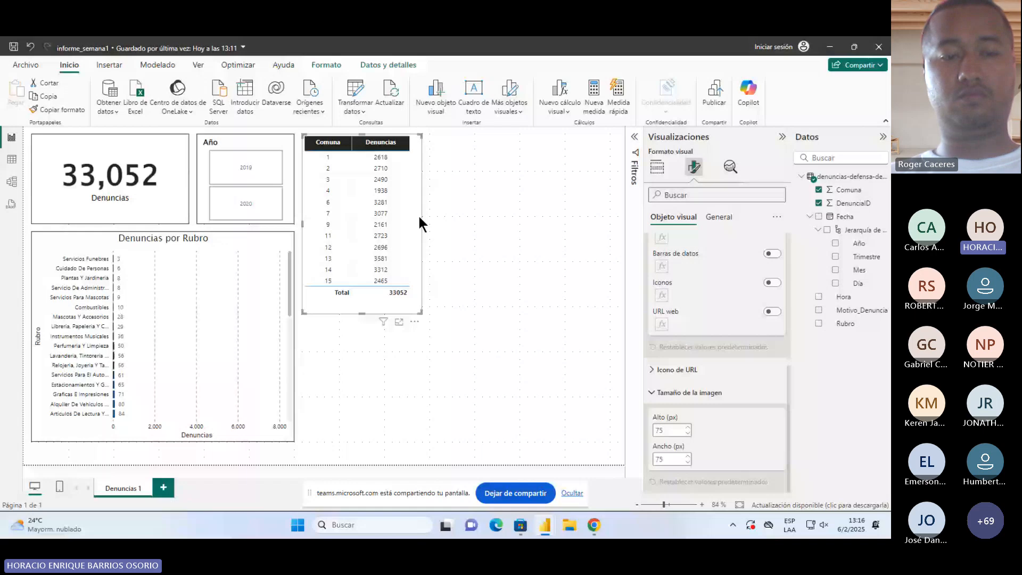
pyautogui.click(12, 159)
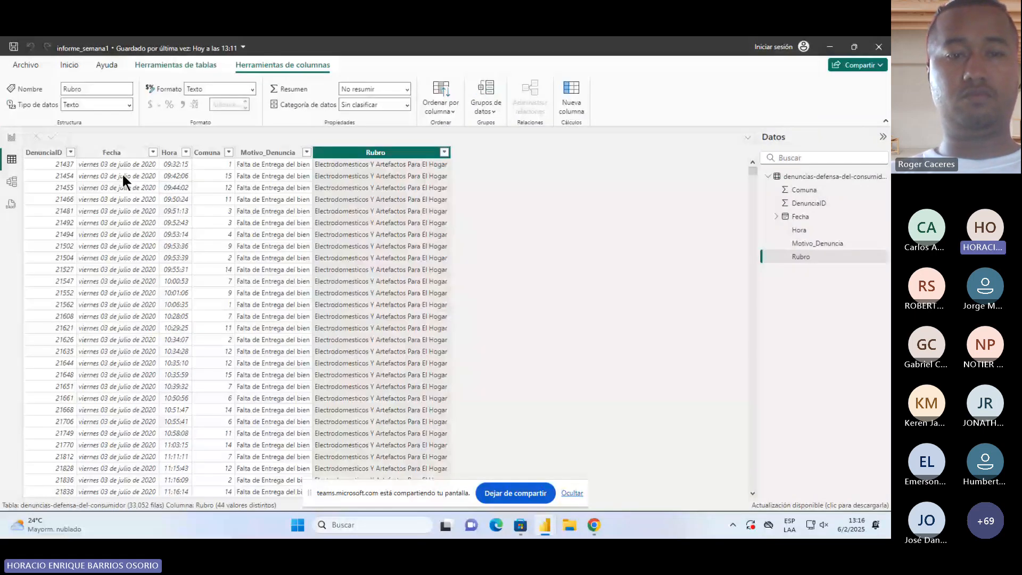
pyautogui.click(11, 137)
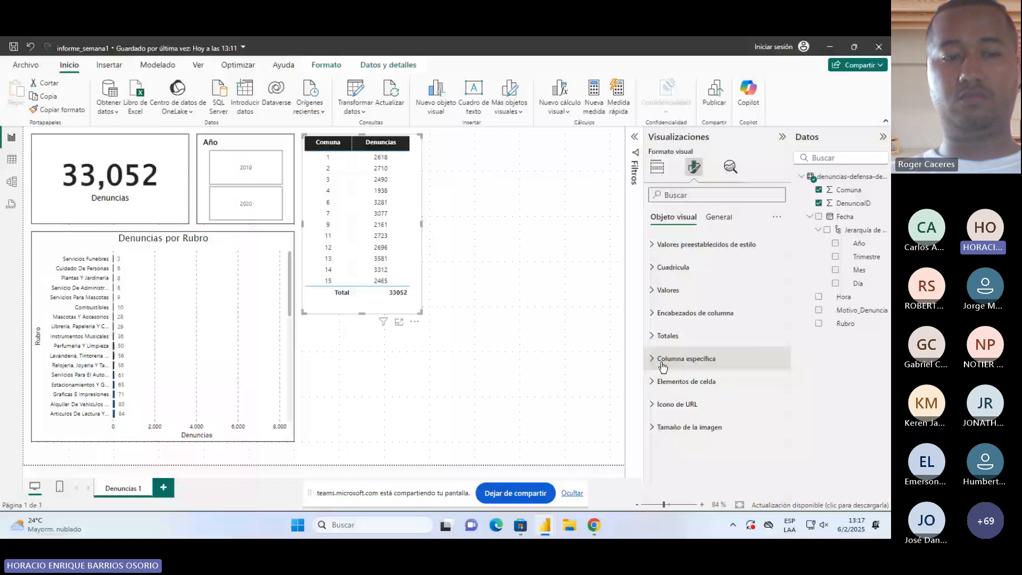
# Step: Apply the centered alignment of the Denuncias and Comuna columns to the total row as well
pyautogui.click(662, 360)
pyautogui.scroll(-2, 790, 360)
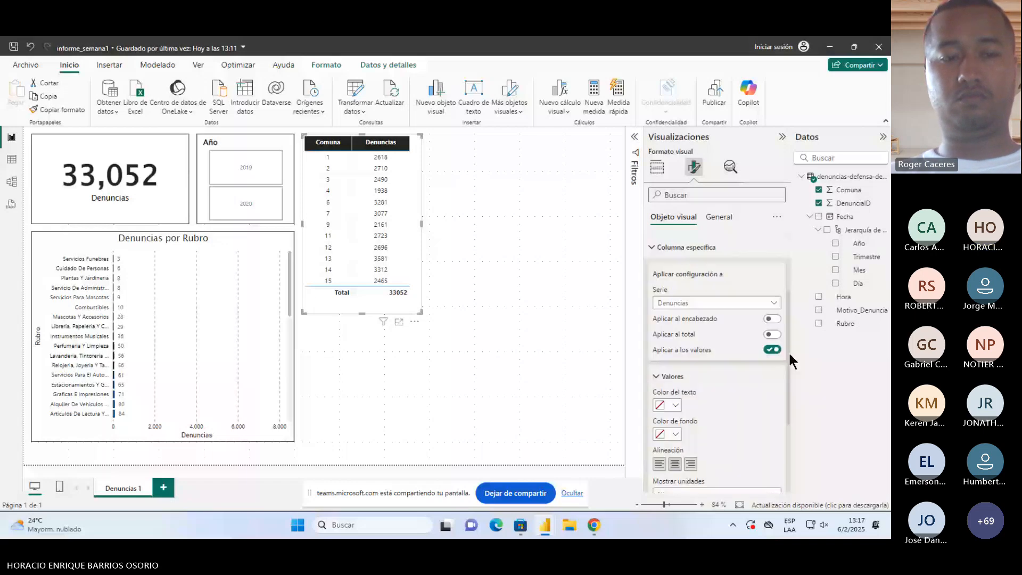
pyautogui.click(773, 334)
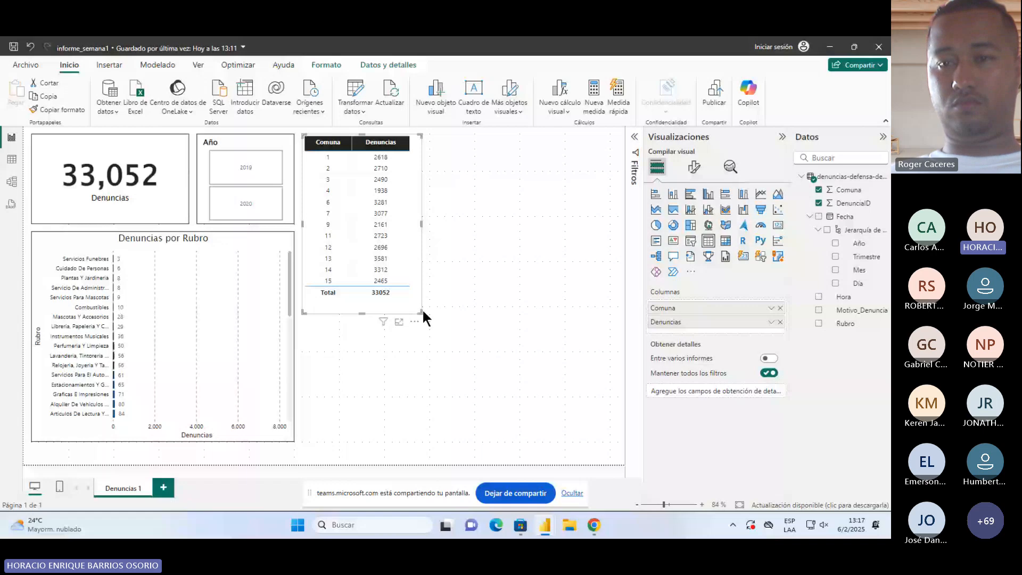
# Step: Shorten the table visual so that it ends just below the total row
pyautogui.moveTo(422, 311); pyautogui.dragTo(423, 297)
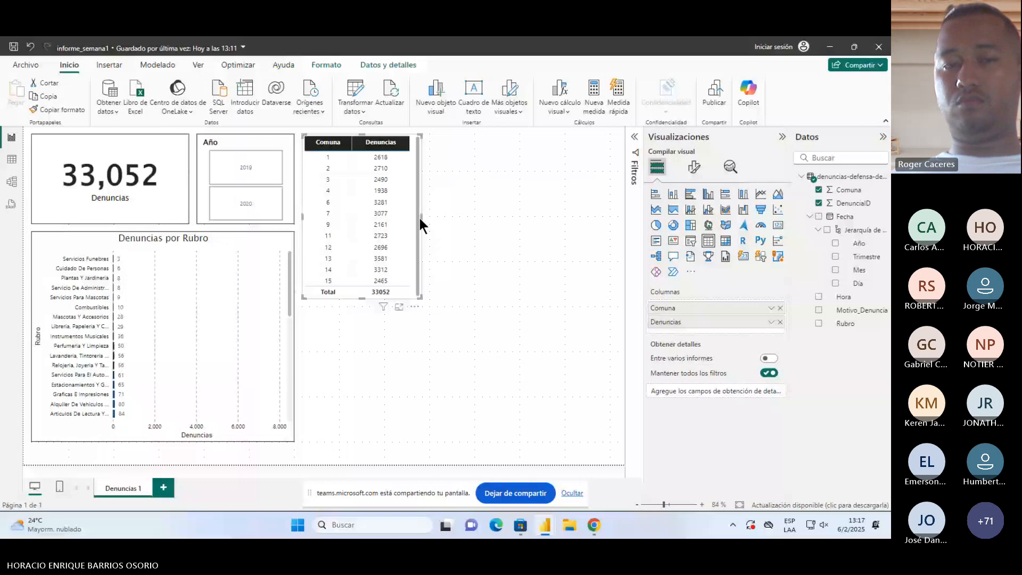
pyautogui.moveTo(363, 298); pyautogui.dragTo(357, 305)
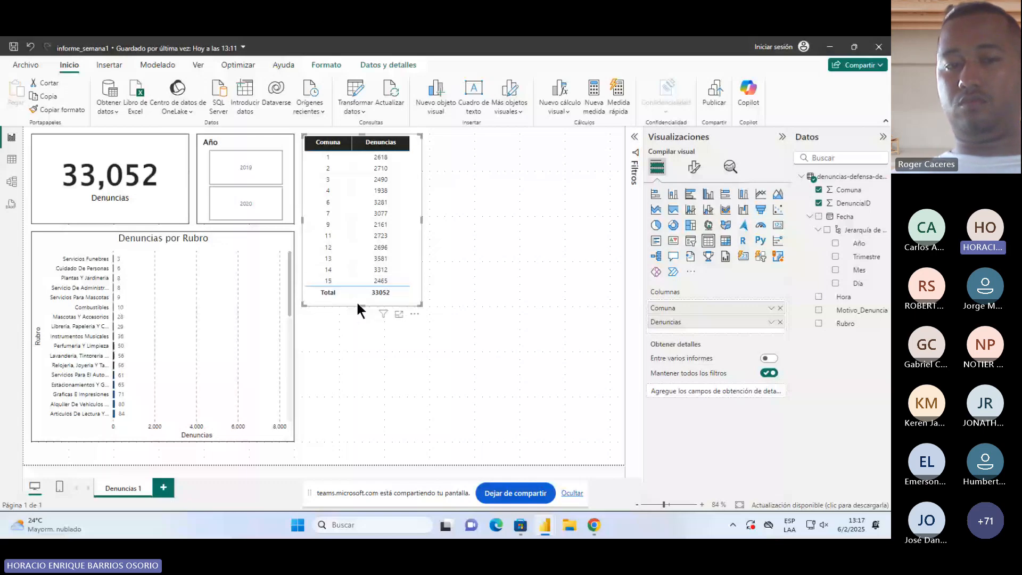
# Step: Give the table the title "Denuncias por comuna" in Título 3 style and center it horizontally
pyautogui.click(691, 166)
pyautogui.click(730, 167)
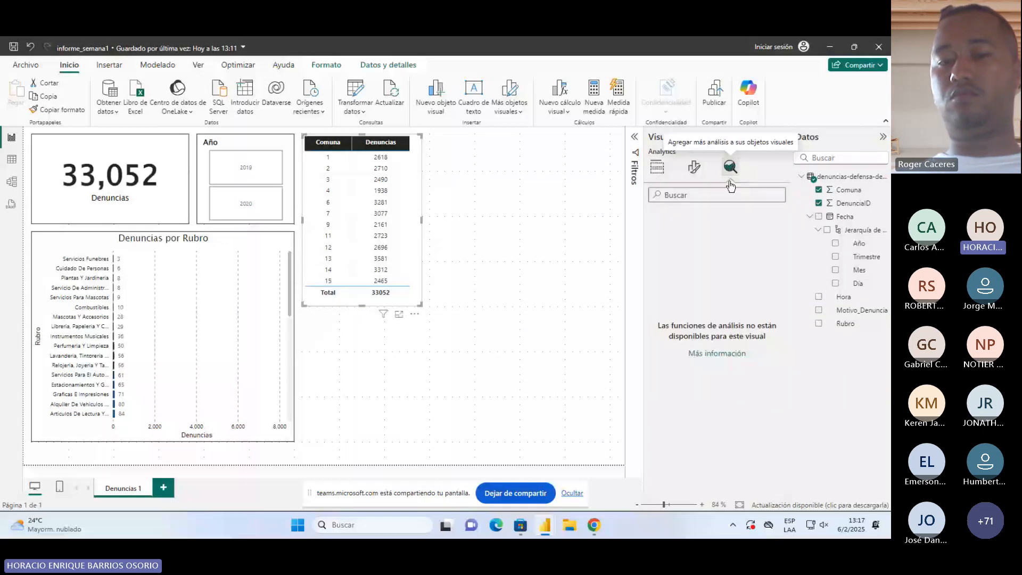
pyautogui.click(694, 166)
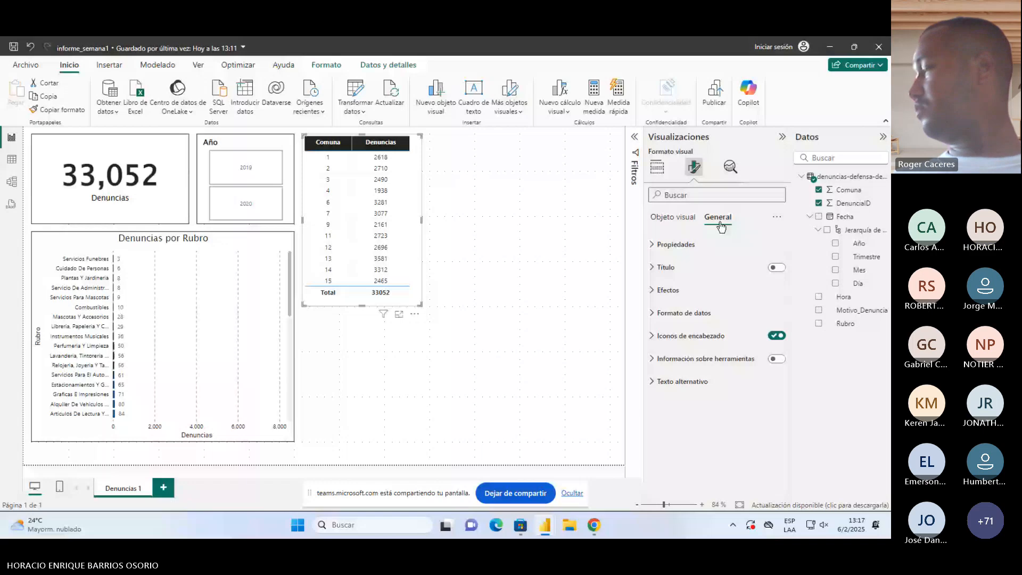
pyautogui.click(776, 267)
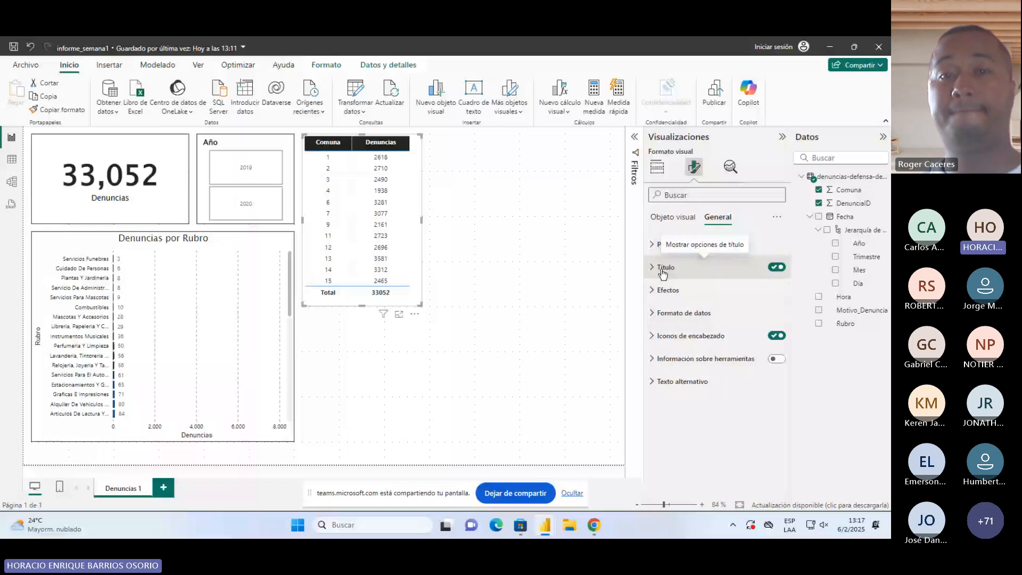
pyautogui.click(662, 274)
pyautogui.click(684, 322)
pyautogui.write('Denuncias por co')
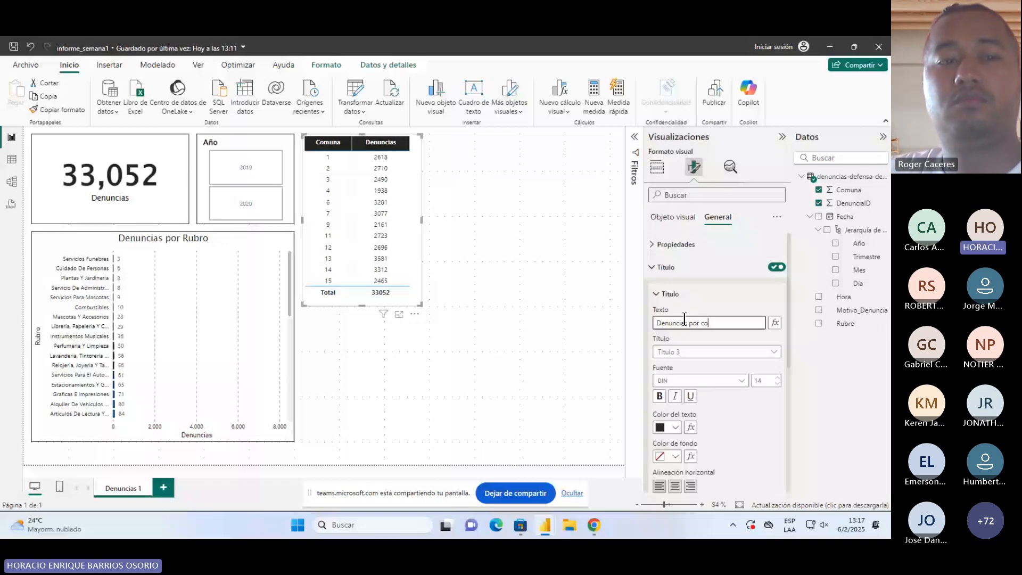
pyautogui.write('muna')
pyautogui.click(715, 351)
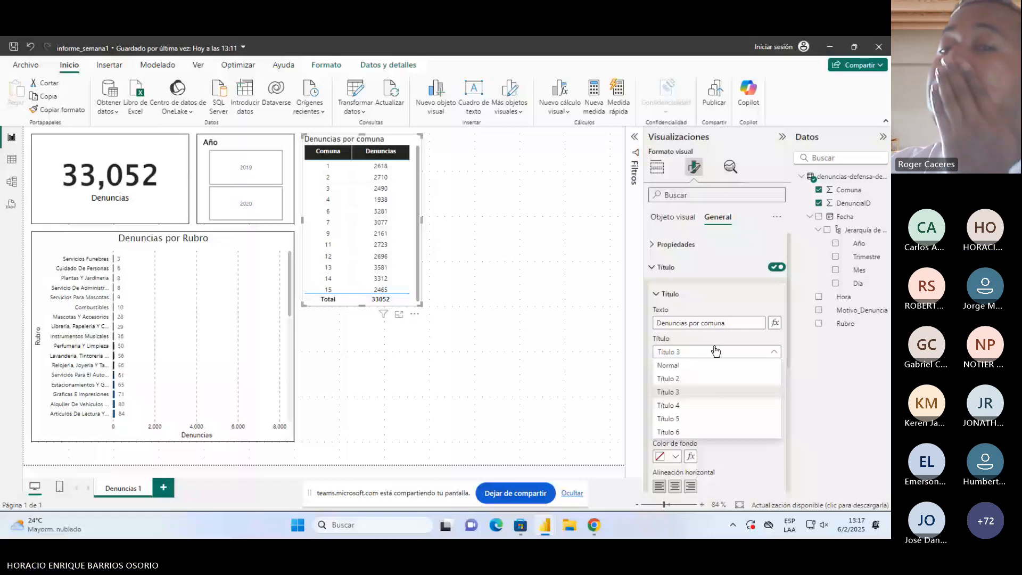
pyautogui.click(668, 392)
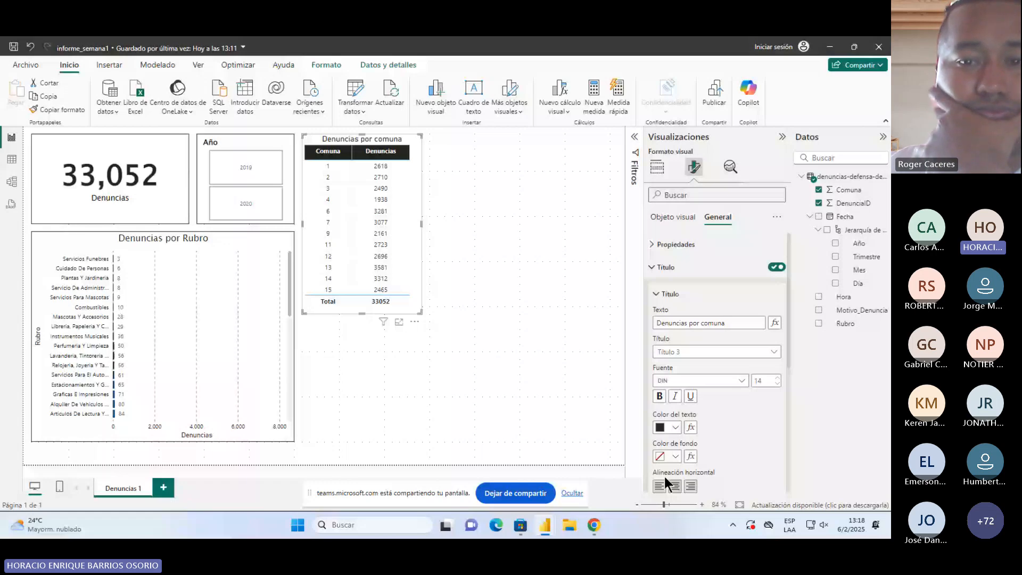
# Step: Add a visual border around the table, show its size properties, and deselect the table
pyautogui.scroll(-10, 673, 387)
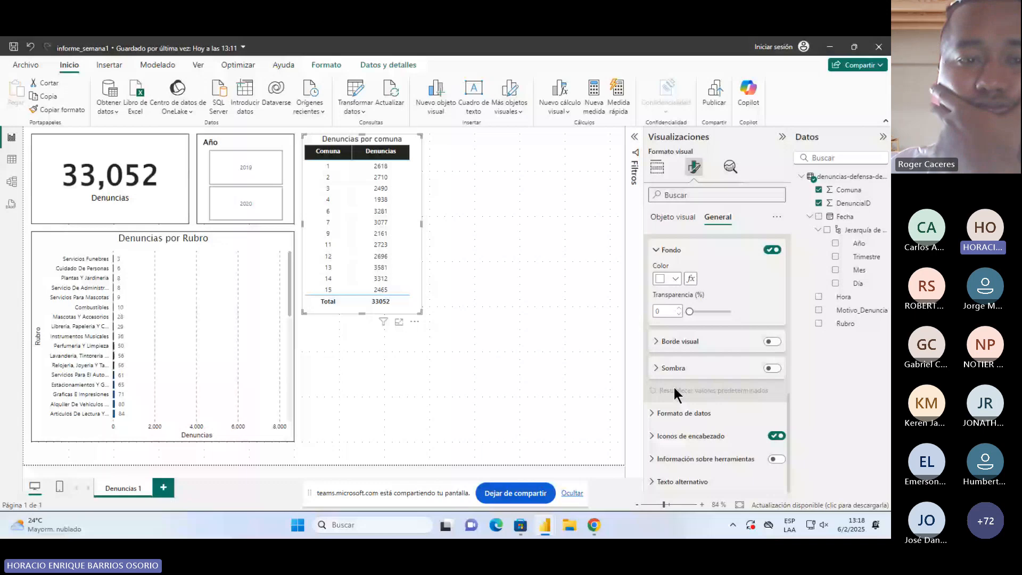
pyautogui.click(487, 288)
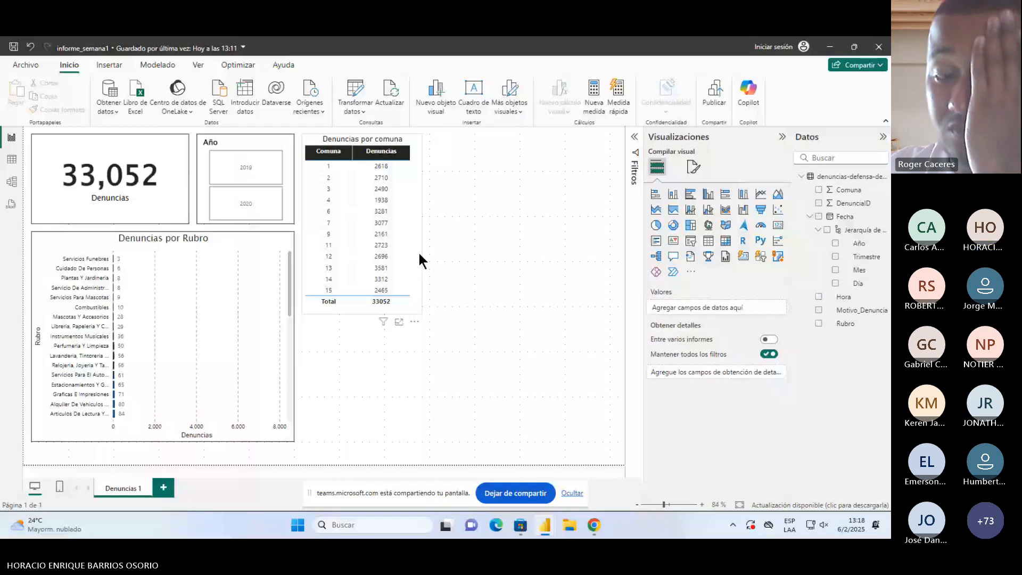
pyautogui.click(419, 260)
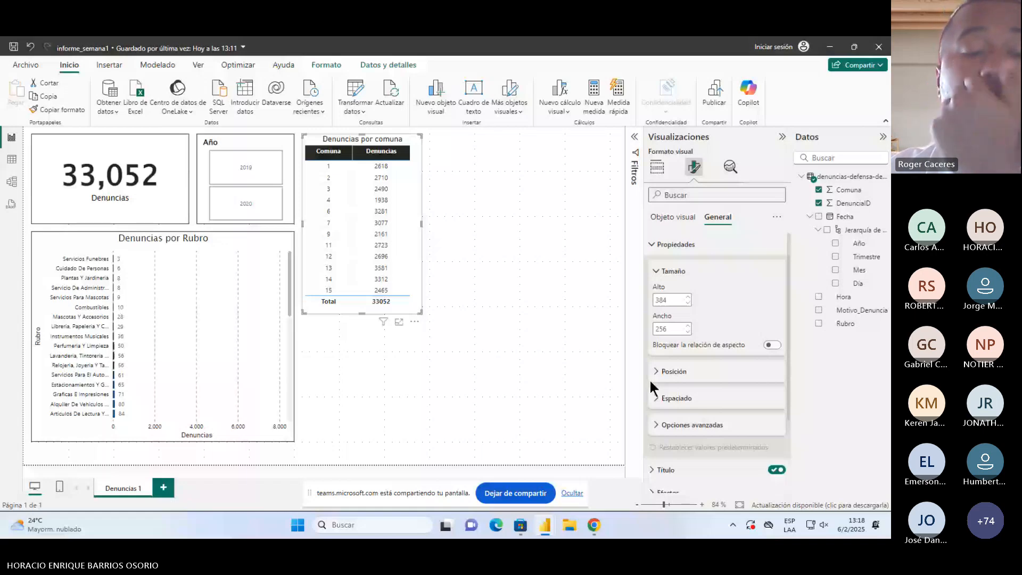
pyautogui.click(673, 245)
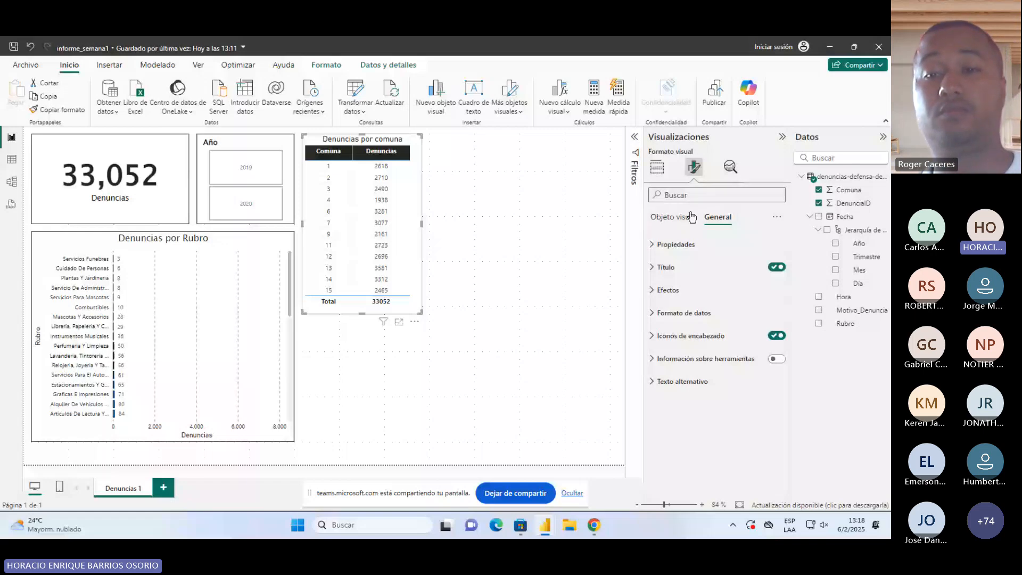
pyautogui.click(425, 304)
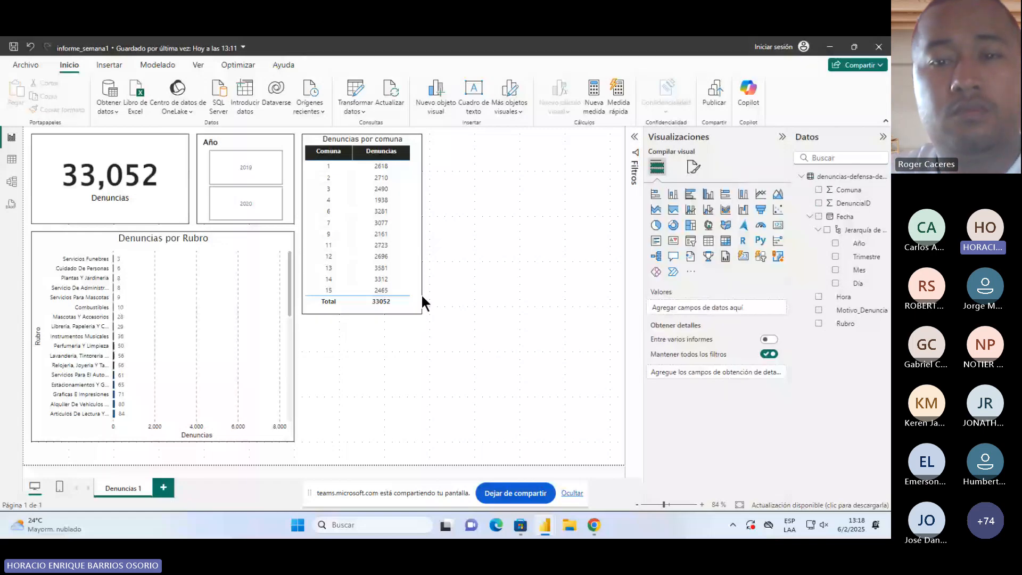
# Step: Compare the current report page with the finished reference report in the other window, including its expandable Rubro matrix
pyautogui.click(410, 301)
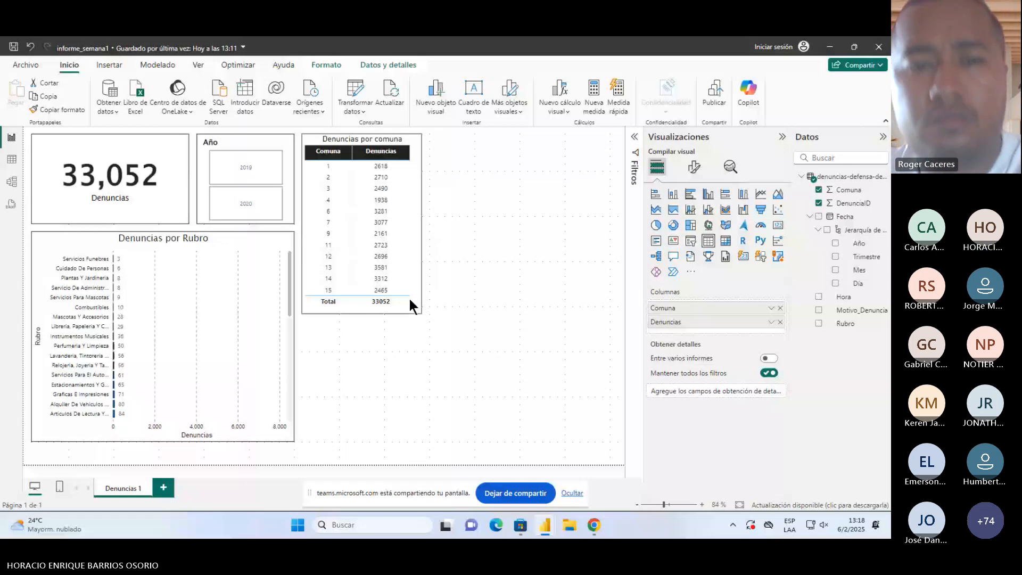
pyautogui.hotkey('alt', 'Tab')
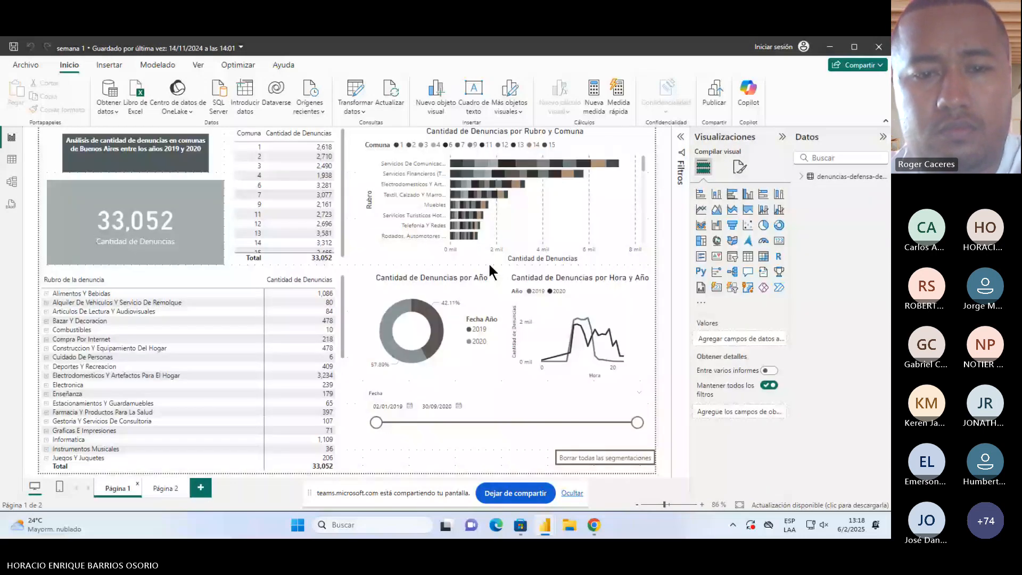
pyautogui.hotkey('alt', 'Tab')
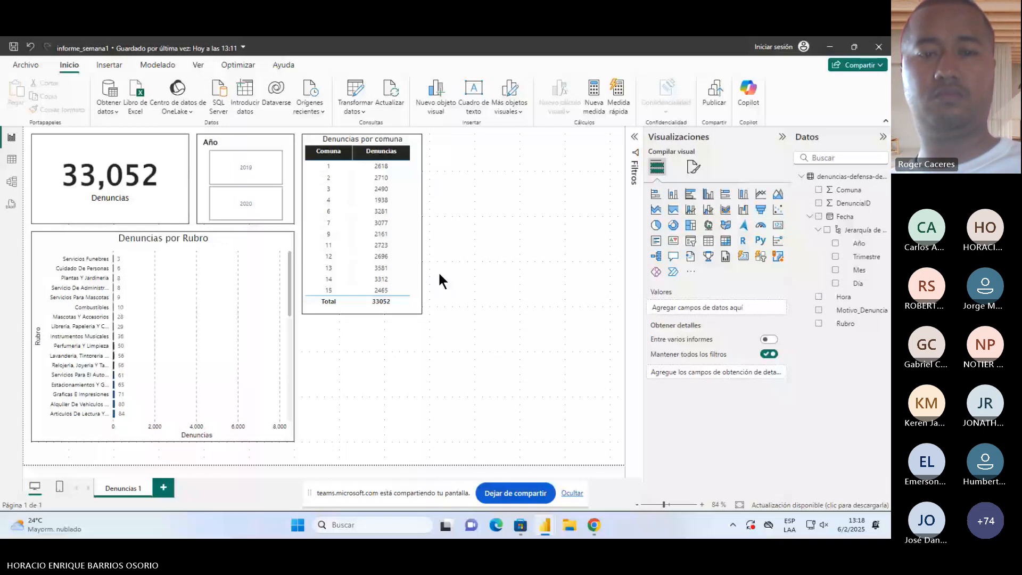
pyautogui.hotkey('alt', 'Tab')
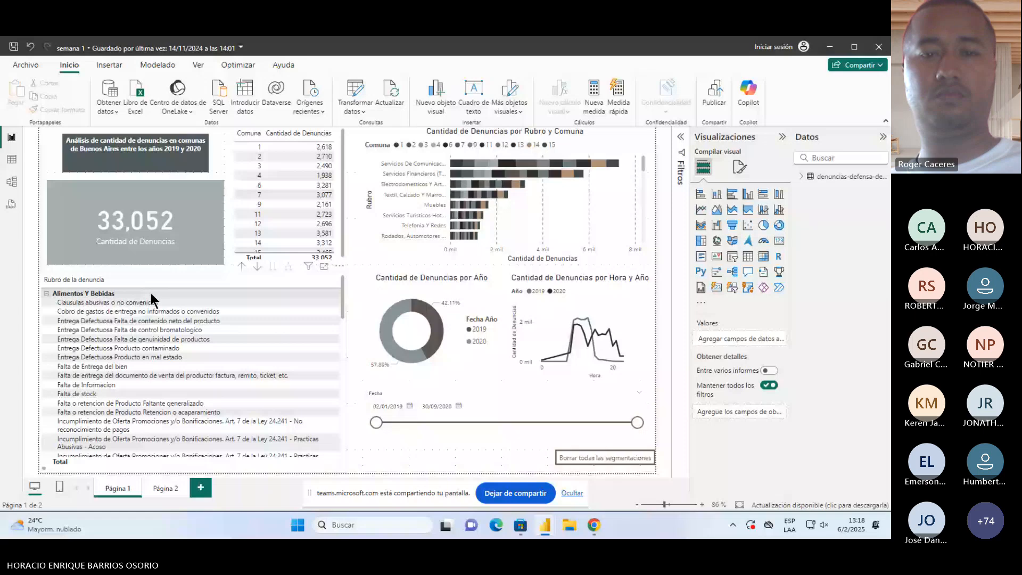
pyautogui.hotkey('alt', 'Tab')
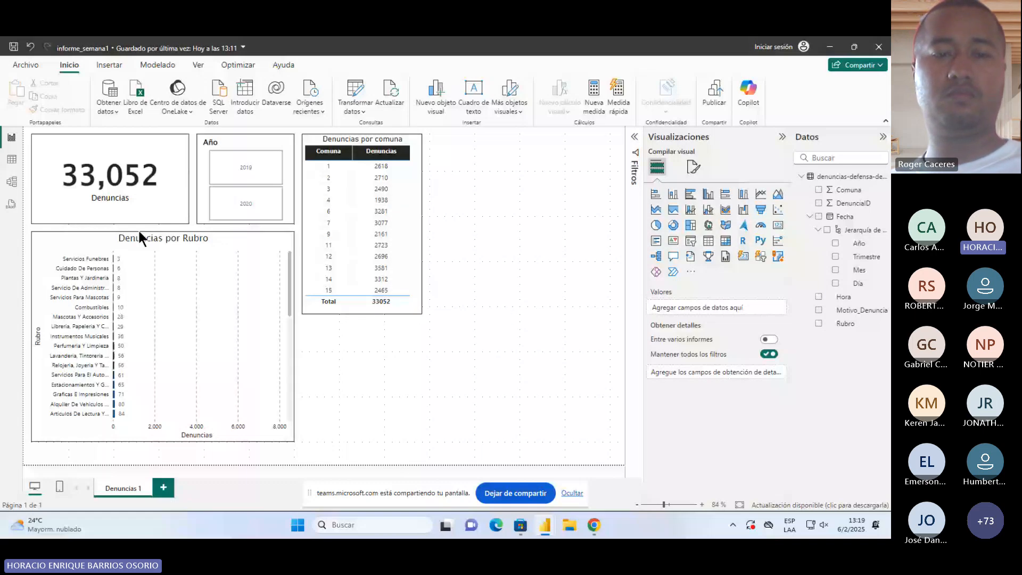
# Step: Move the Denuncias por Rubro bar chart to the right of the Comuna table and narrow it to fit beside it
pyautogui.moveTo(138, 229); pyautogui.dragTo(468, 136)
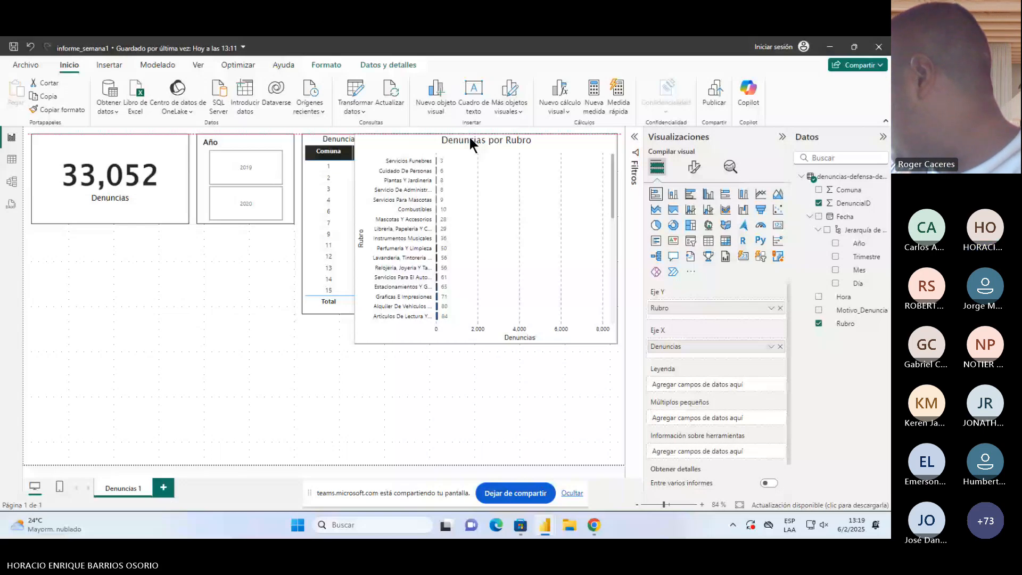
pyautogui.moveTo(355, 233); pyautogui.dragTo(431, 231)
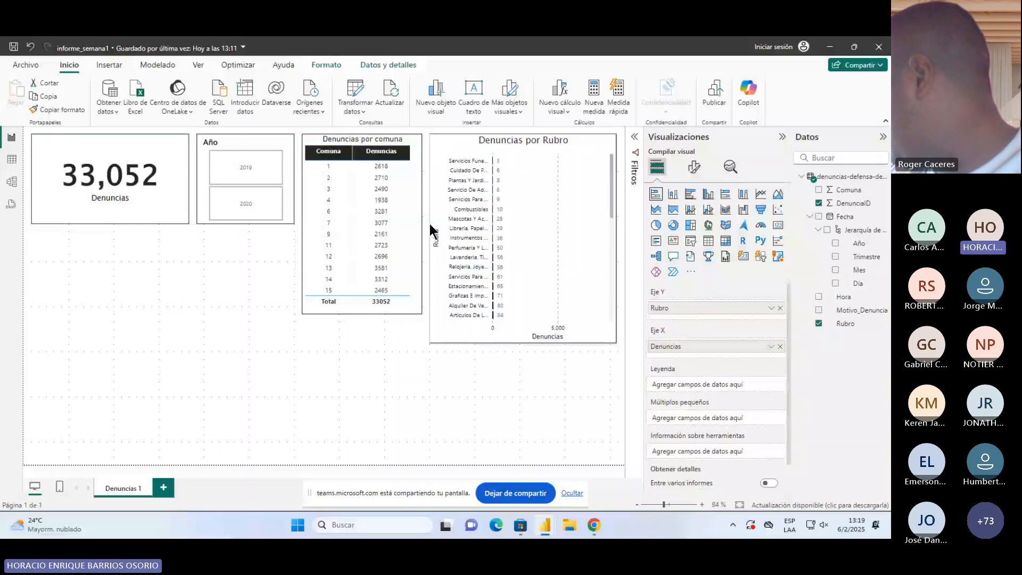
# Step: Shrink the card and Año slicer, then close the gaps by shifting the Comuna table and widening the Rubro chart
pyautogui.click(244, 143)
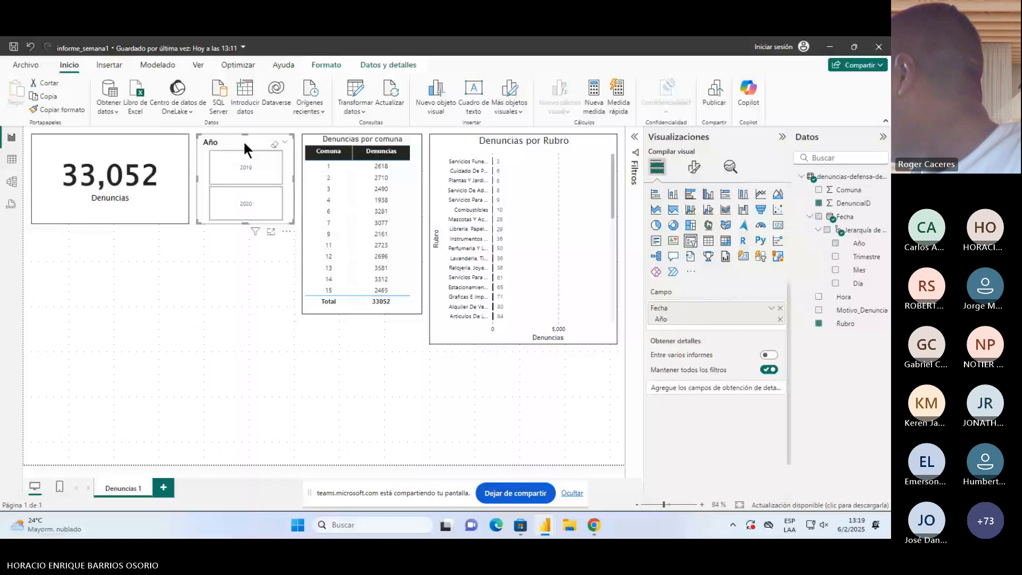
pyautogui.moveTo(189, 223); pyautogui.dragTo(148, 200)
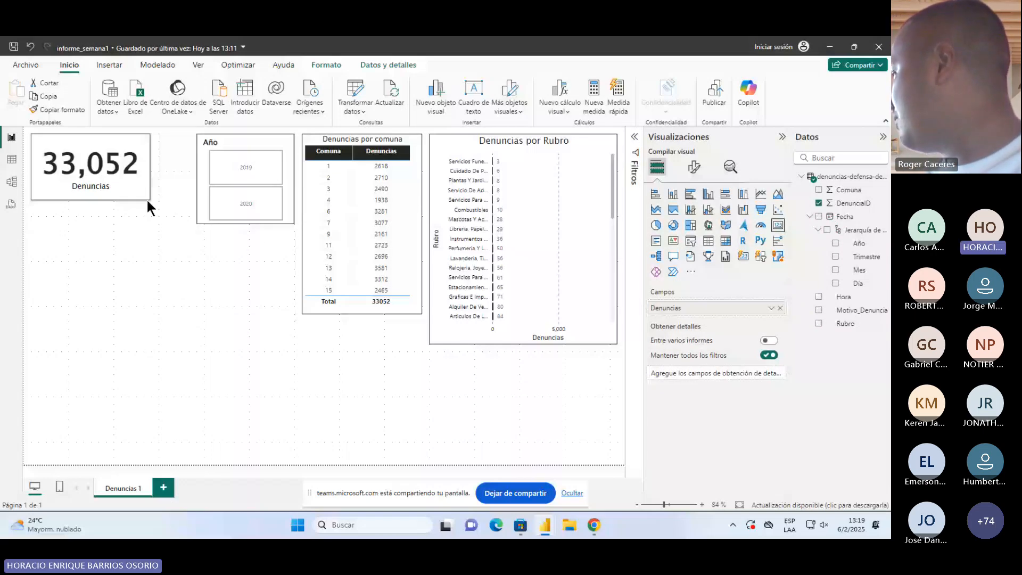
pyautogui.moveTo(290, 216); pyautogui.dragTo(252, 216)
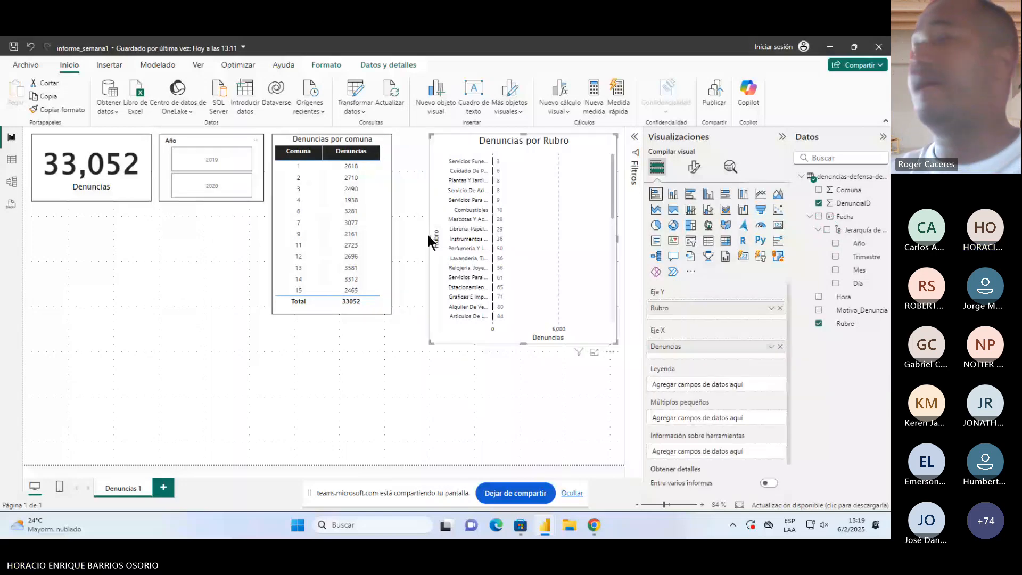
pyautogui.moveTo(429, 235); pyautogui.dragTo(399, 235)
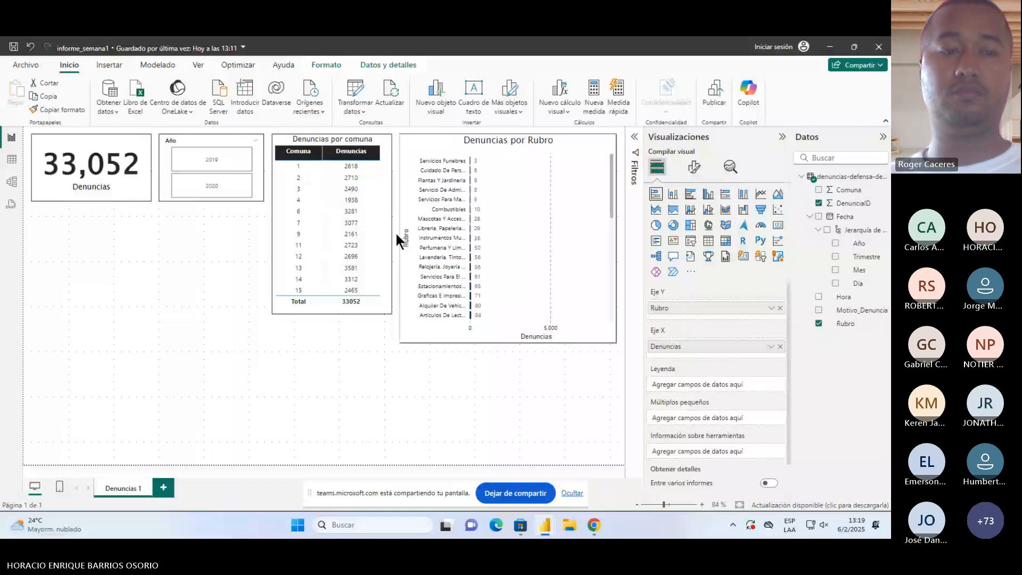
pyautogui.click(484, 139)
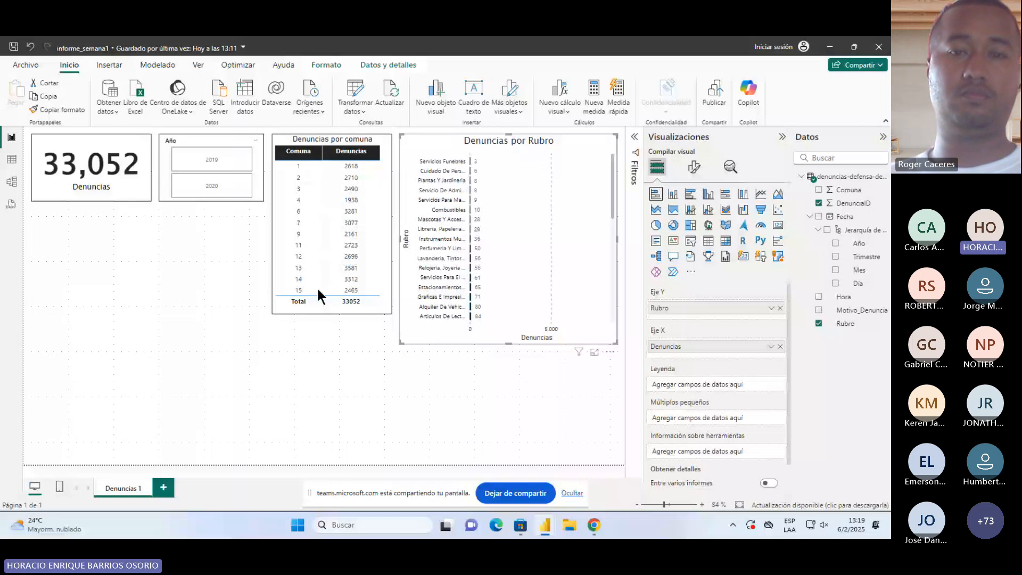
# Step: Add a matrix visual and enlarge it to fill the space below the card and the Año slicer
pyautogui.click(726, 241)
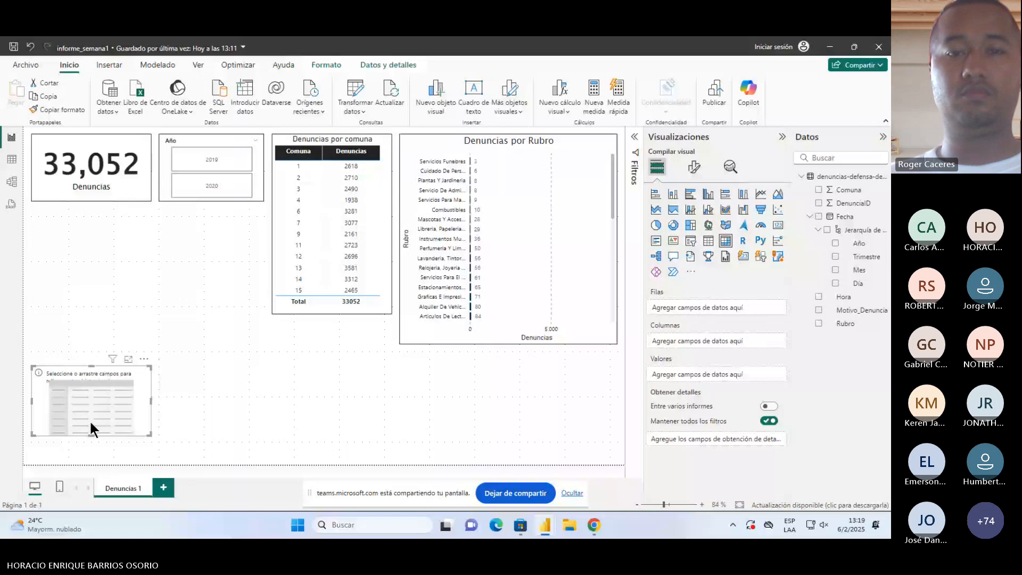
pyautogui.moveTo(89, 419); pyautogui.dragTo(260, 453)
# Step: Resize the Comuna table and the Rubro bar chart vertically so that their lower edges align
pyautogui.click(328, 315)
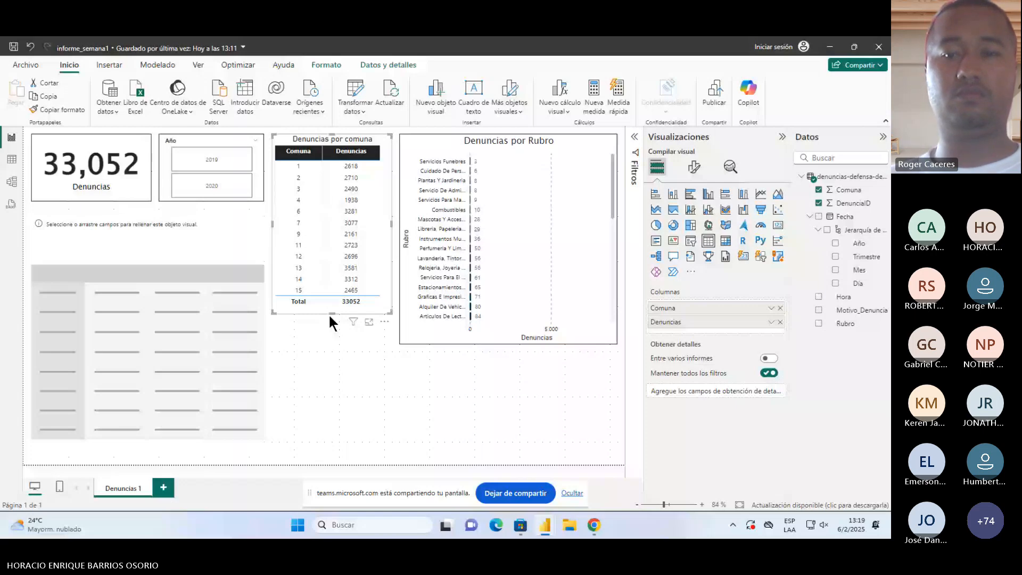
pyautogui.click(507, 341)
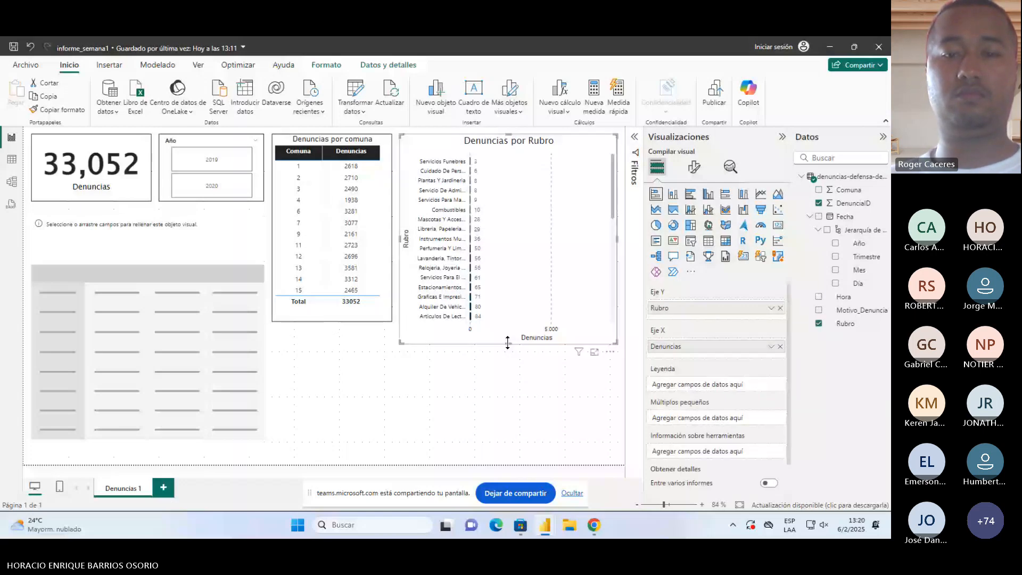
pyautogui.moveTo(507, 343); pyautogui.dragTo(507, 320)
pyautogui.click(495, 373)
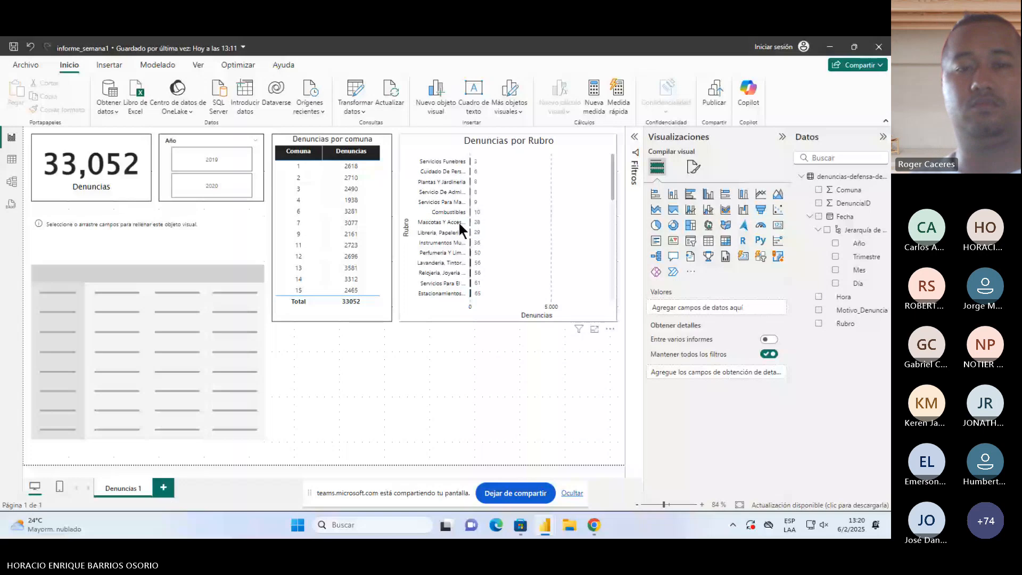
pyautogui.scroll(-5, 458, 221)
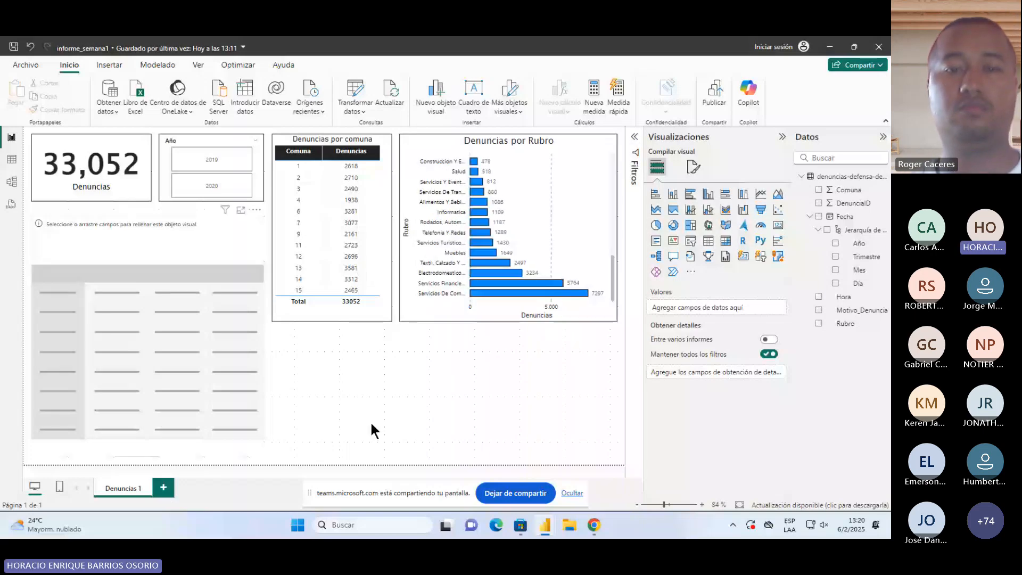
# Step: Narrow the visualizations pane and add Rubro and Motivo_Denuncia as the rows of the matrix
pyautogui.click(193, 254)
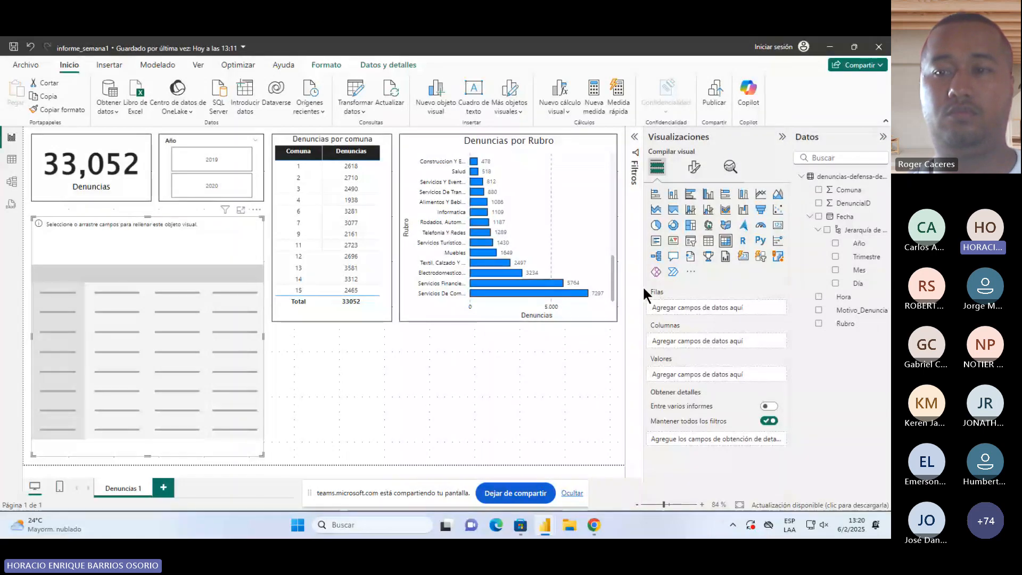
pyautogui.moveTo(642, 286); pyautogui.dragTo(673, 280)
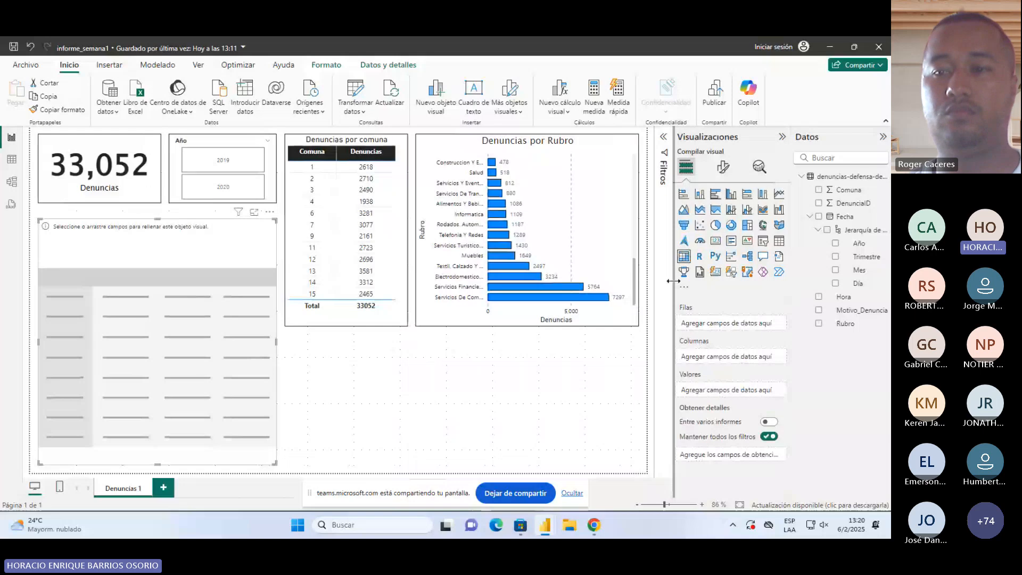
pyautogui.moveTo(674, 280); pyautogui.dragTo(672, 280)
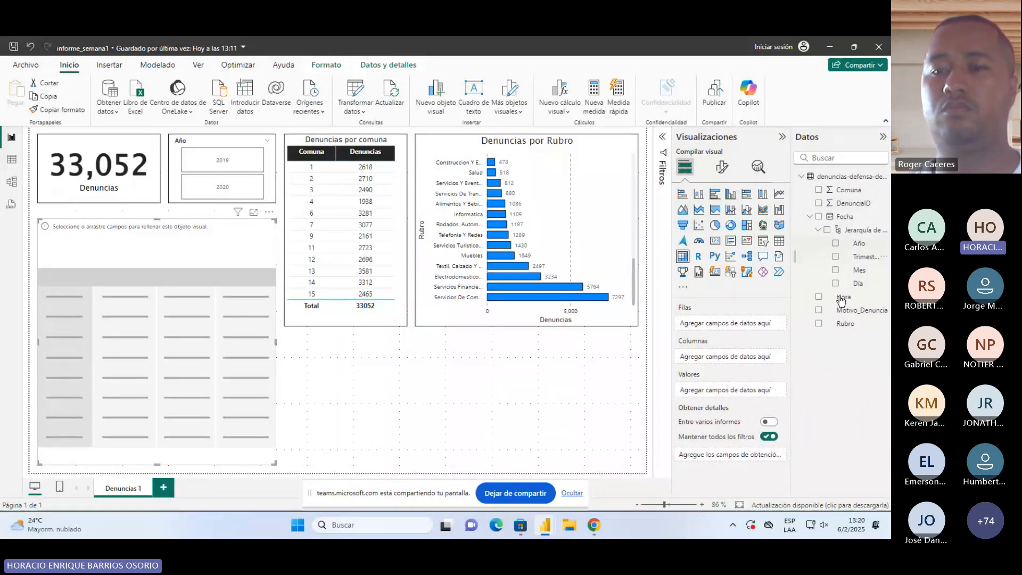
pyautogui.moveTo(844, 323); pyautogui.dragTo(98, 363)
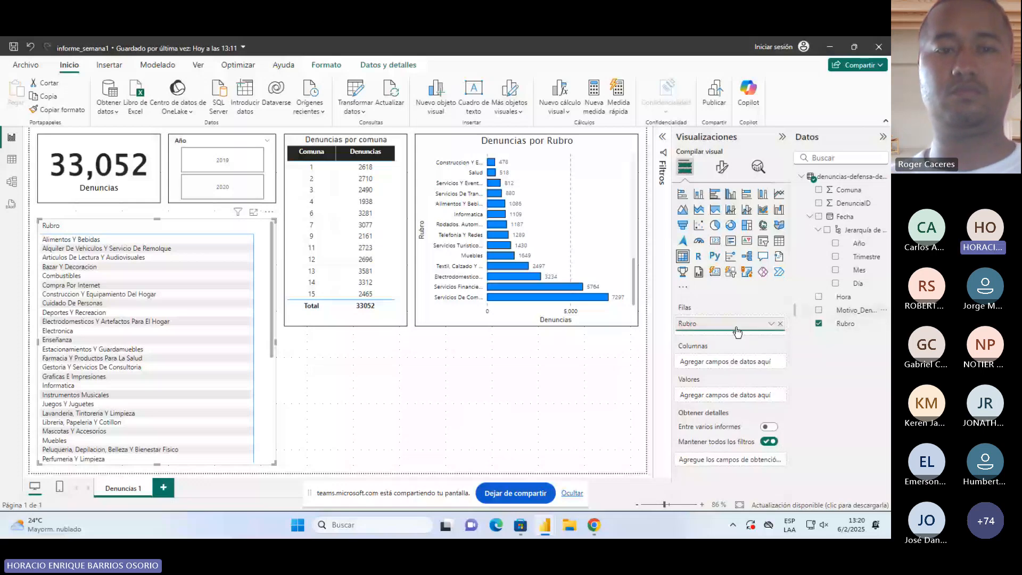
pyautogui.moveTo(737, 332); pyautogui.dragTo(737, 332)
# Step: Show the matrix in focus mode and expand Alimentos Y Bebidas to examine its complaint reasons
pyautogui.click(253, 212)
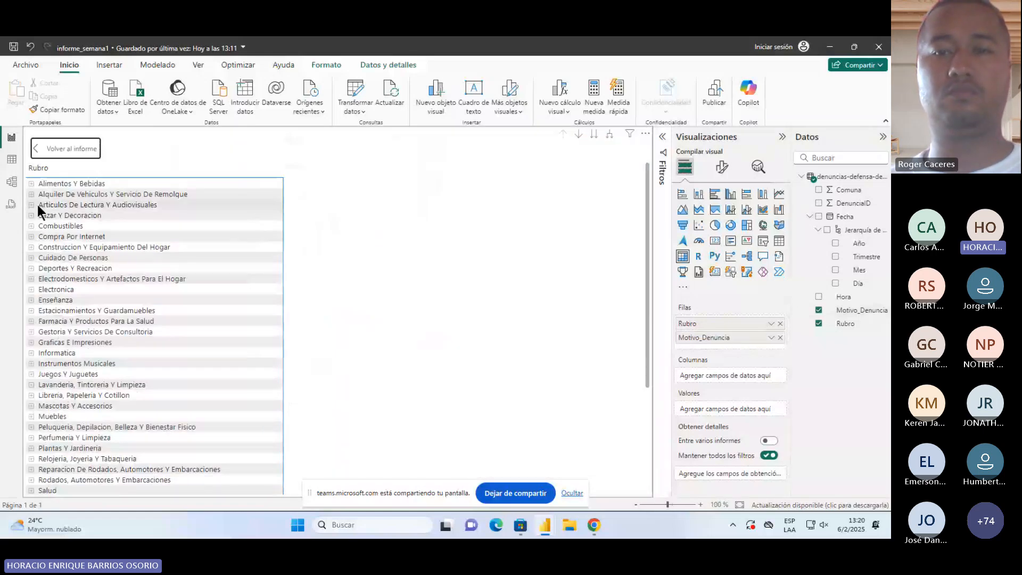
pyautogui.click(31, 183)
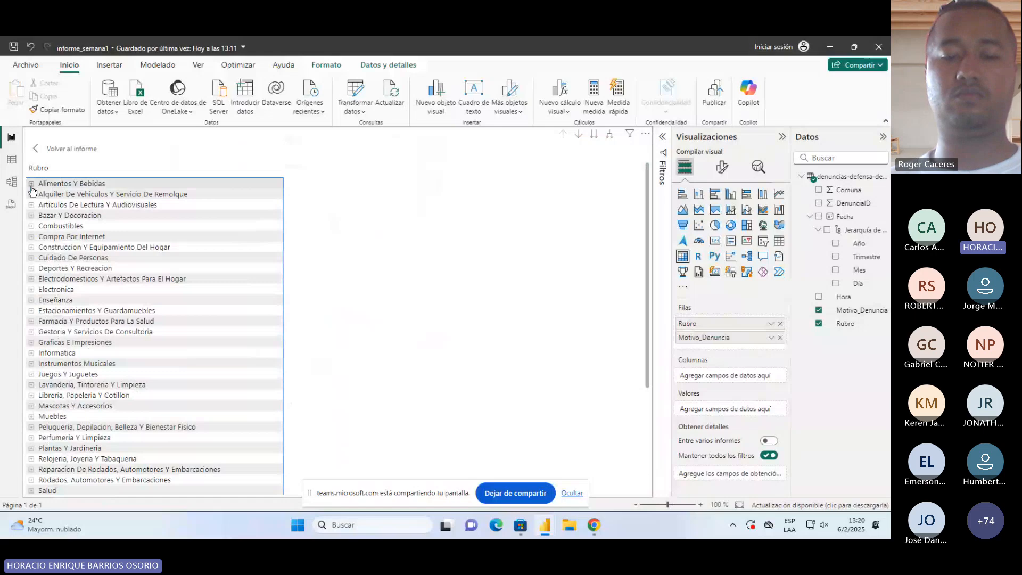
pyautogui.scroll(-5, 101, 238)
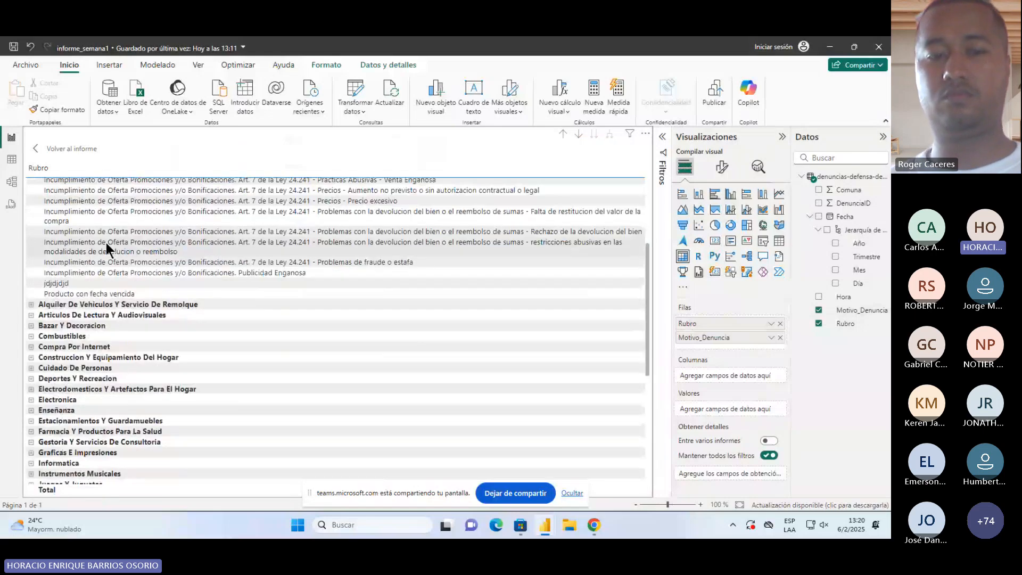
pyautogui.scroll(5, 106, 242)
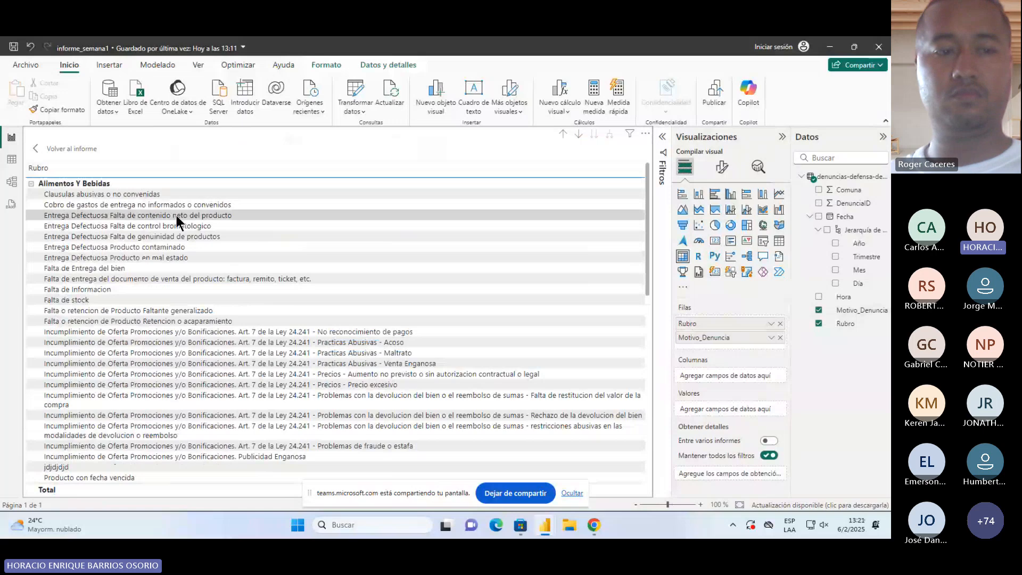
pyautogui.scroll(-3, 237, 262)
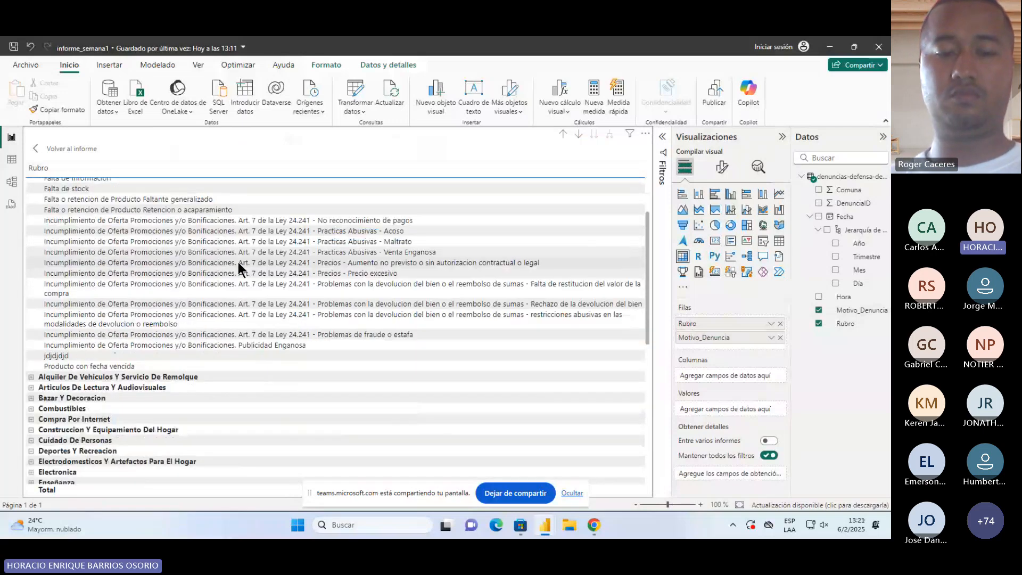
pyautogui.scroll(3, 238, 261)
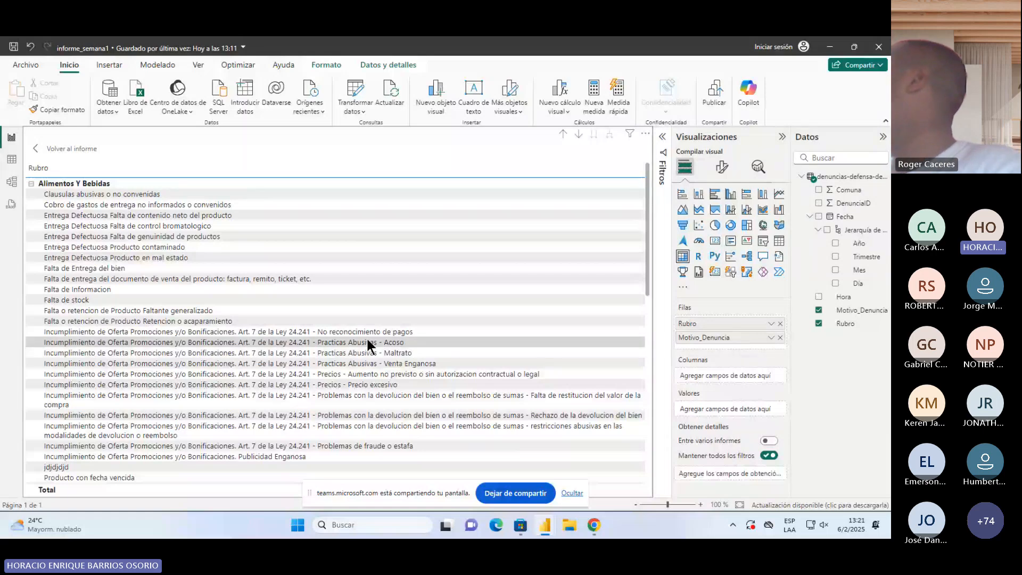
pyautogui.scroll(-1, 224, 436)
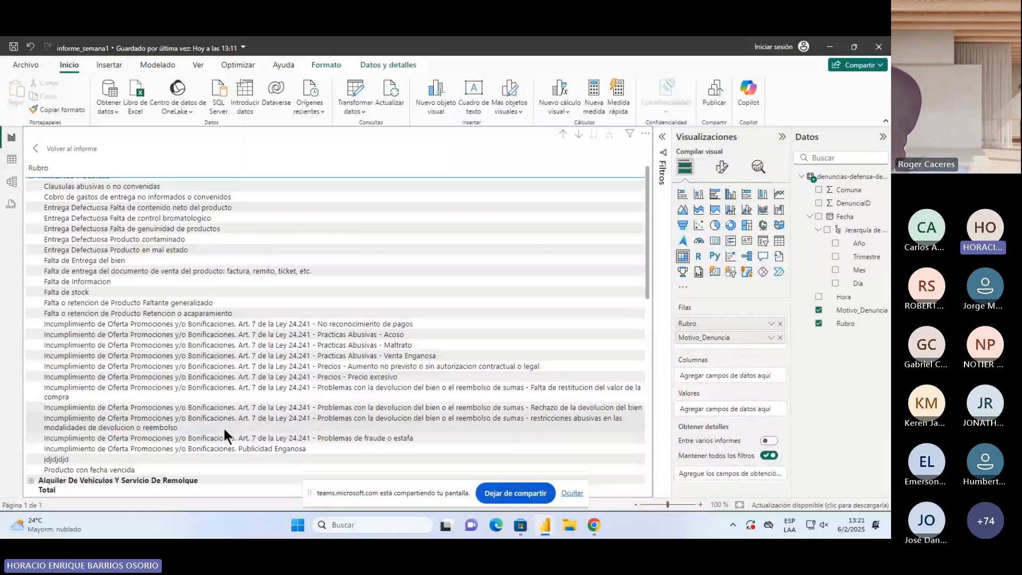
pyautogui.scroll(-3, 224, 436)
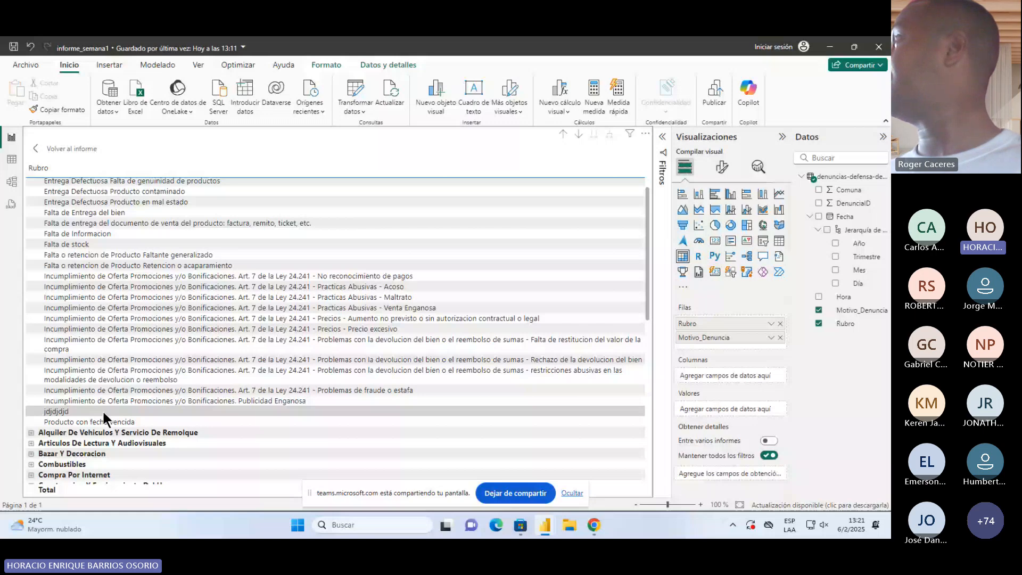
pyautogui.scroll(-2, 102, 410)
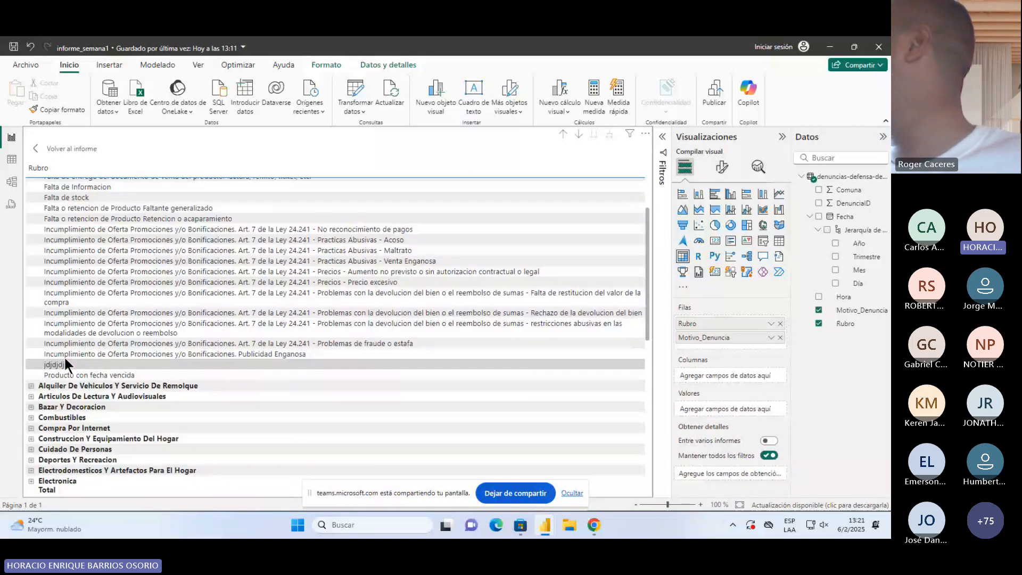
pyautogui.scroll(4, 64, 364)
# Step: Expand Relojeria, Joyeria Y Tabaqueria in the matrix to view its complaint reasons
pyautogui.scroll(-10, 135, 325)
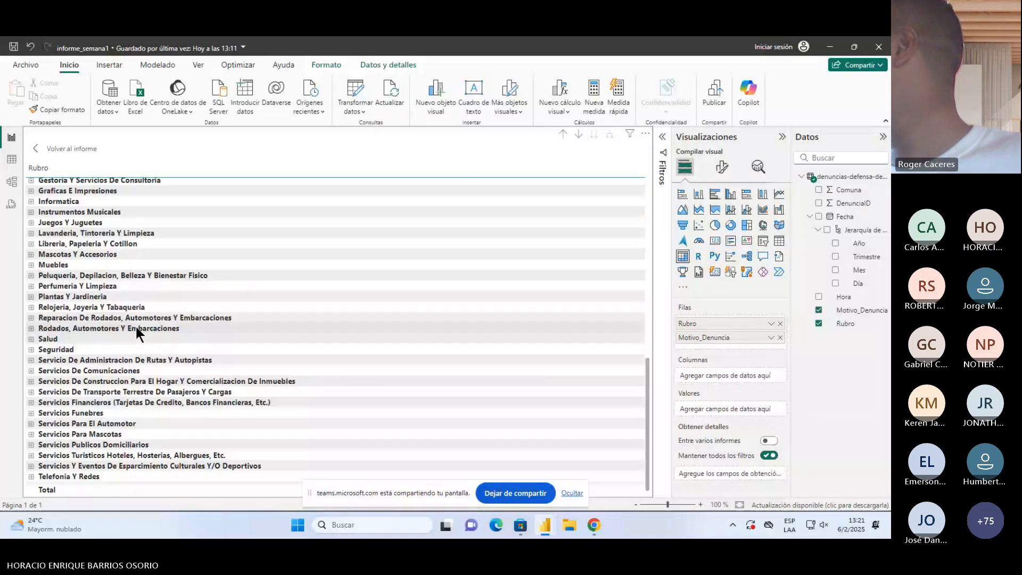
pyautogui.scroll(-1, 136, 328)
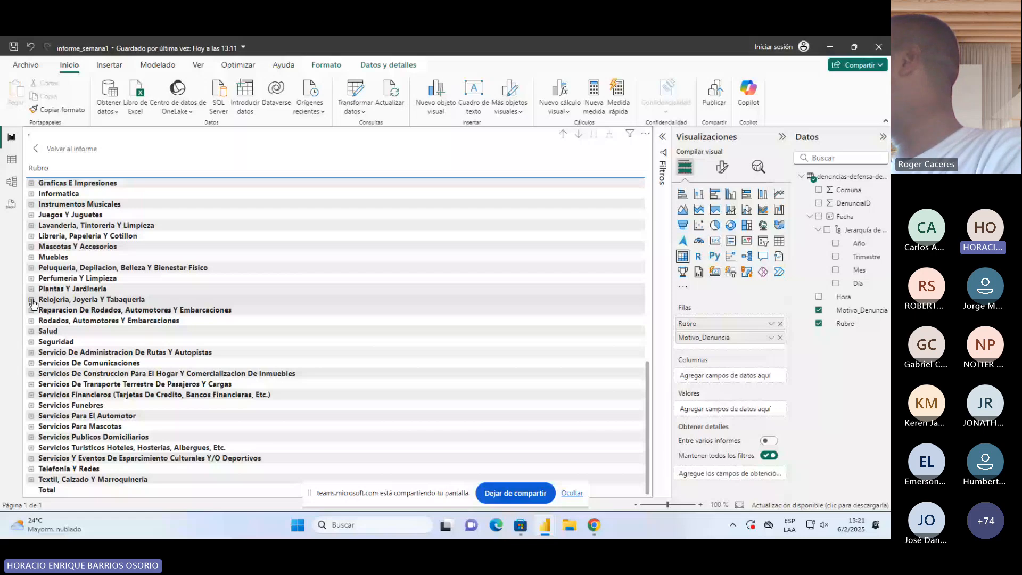
pyautogui.click(32, 299)
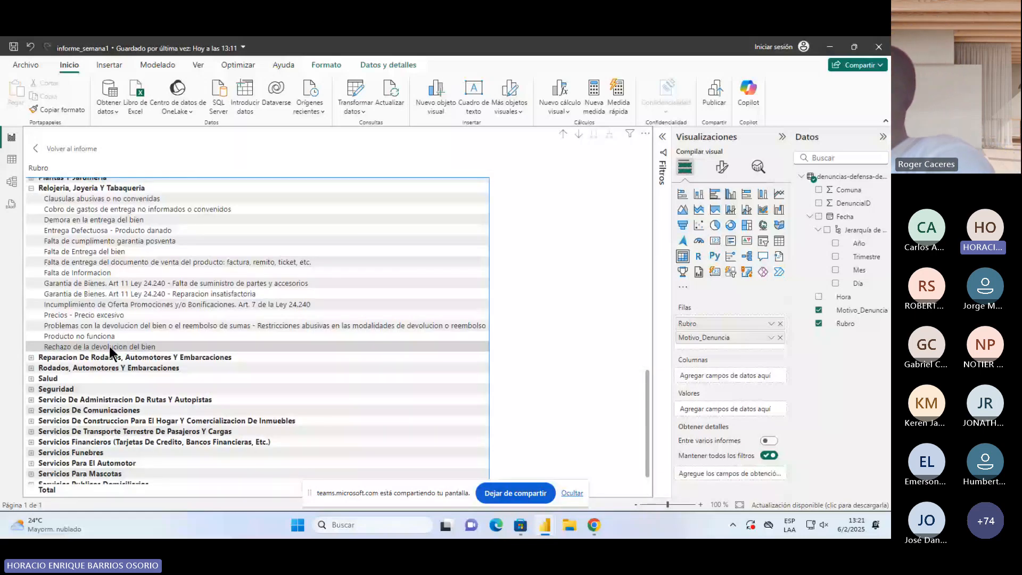
# Step: Collapse Alimentos Y Bebidas and Relojeria, Joyeria Y Tabaqueria in the matrix and return to the report page
pyautogui.scroll(10, 110, 346)
pyautogui.scroll(3, 109, 345)
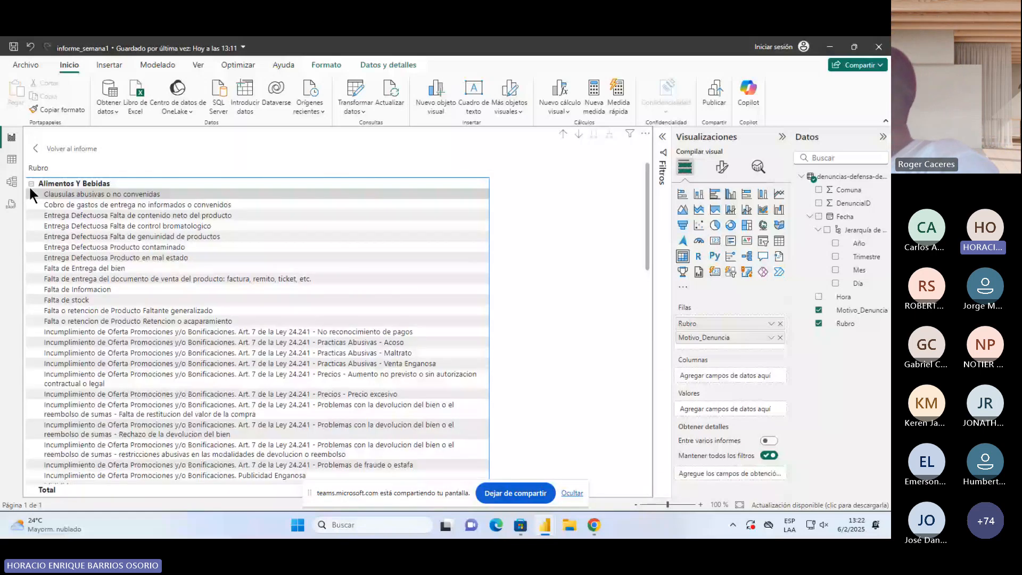
pyautogui.click(30, 184)
pyautogui.scroll(-5, 28, 275)
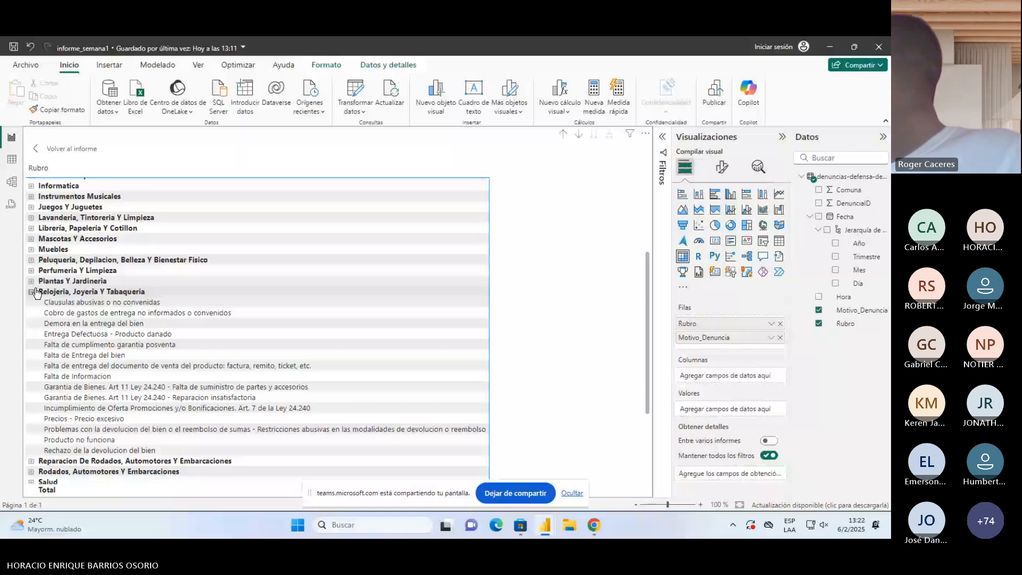
pyautogui.click(32, 292)
pyautogui.click(66, 149)
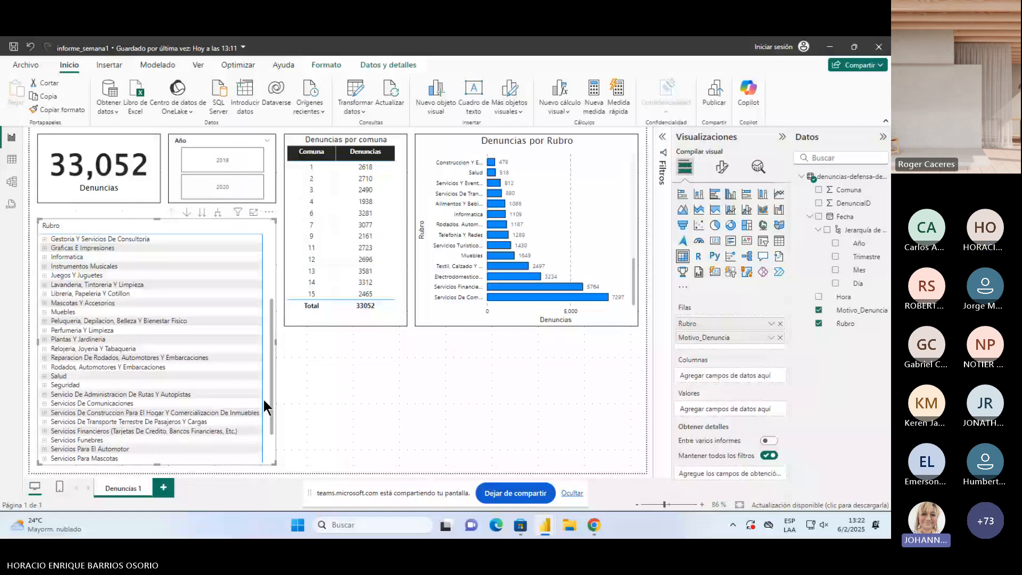
pyautogui.scroll(1, 222, 402)
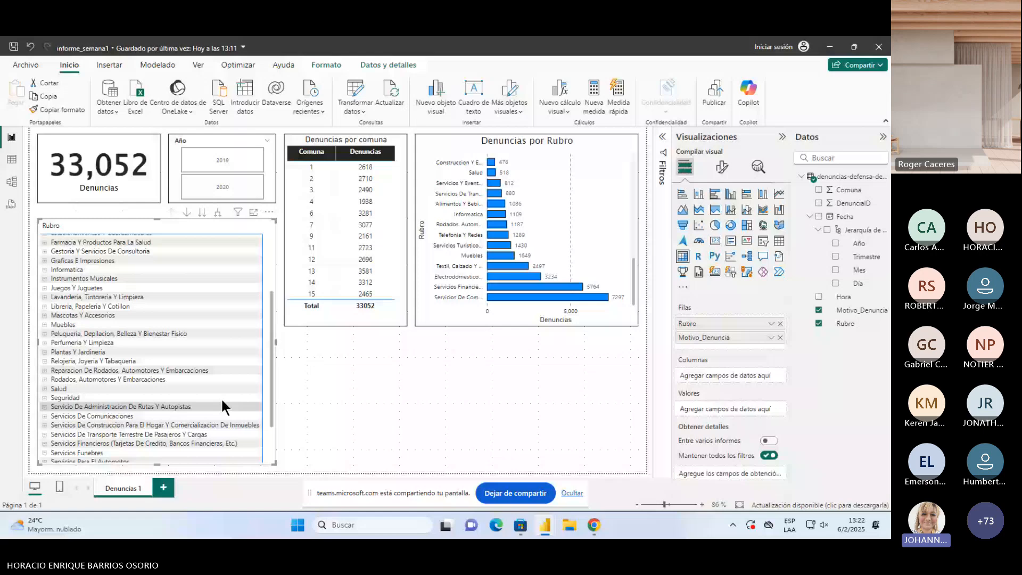
pyautogui.scroll(5, 223, 403)
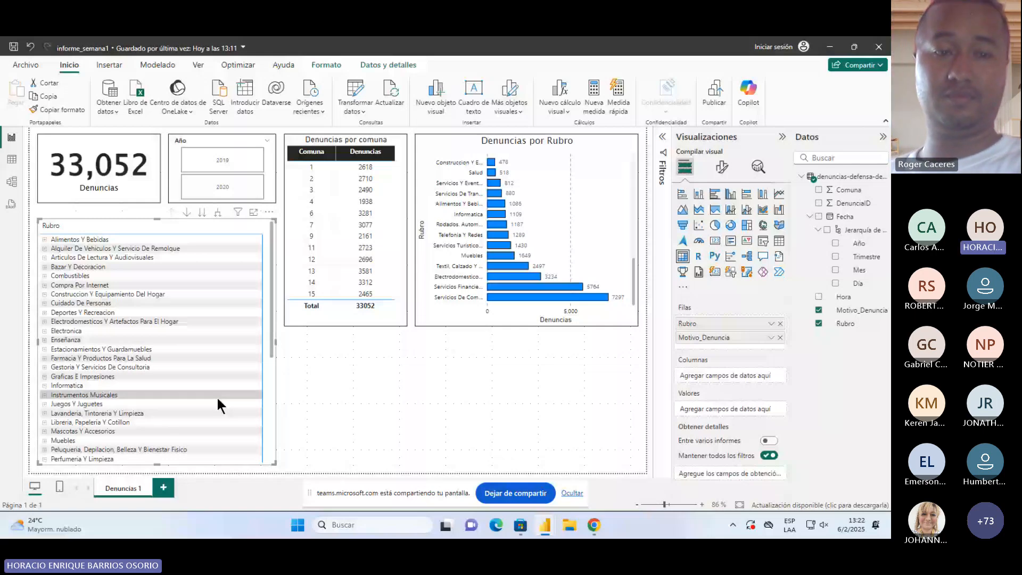
# Step: Show the data table, fit the Motivo_Denuncia column to its contents and browse the complaint records
pyautogui.click(11, 159)
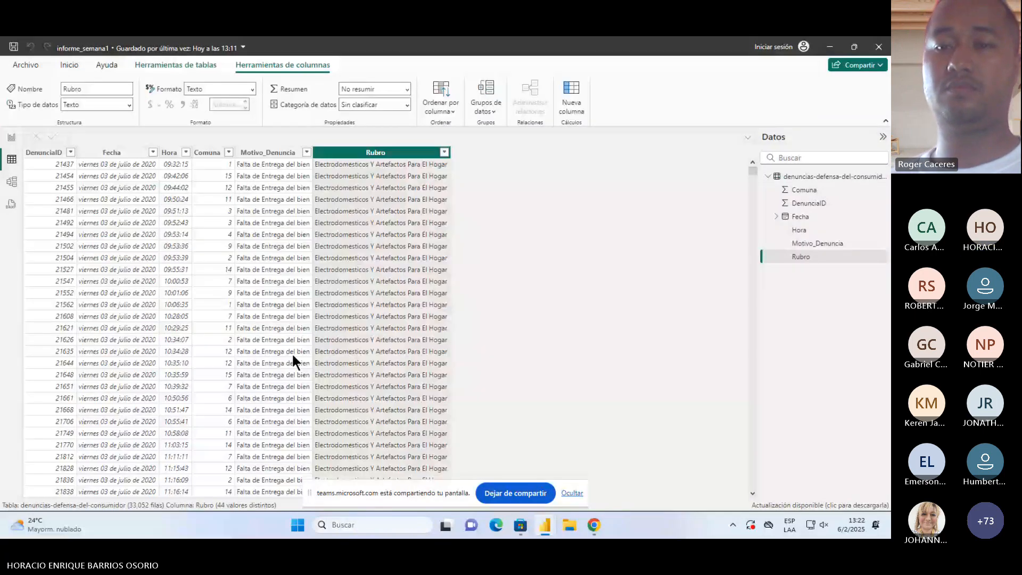
pyautogui.doubleClick(314, 153)
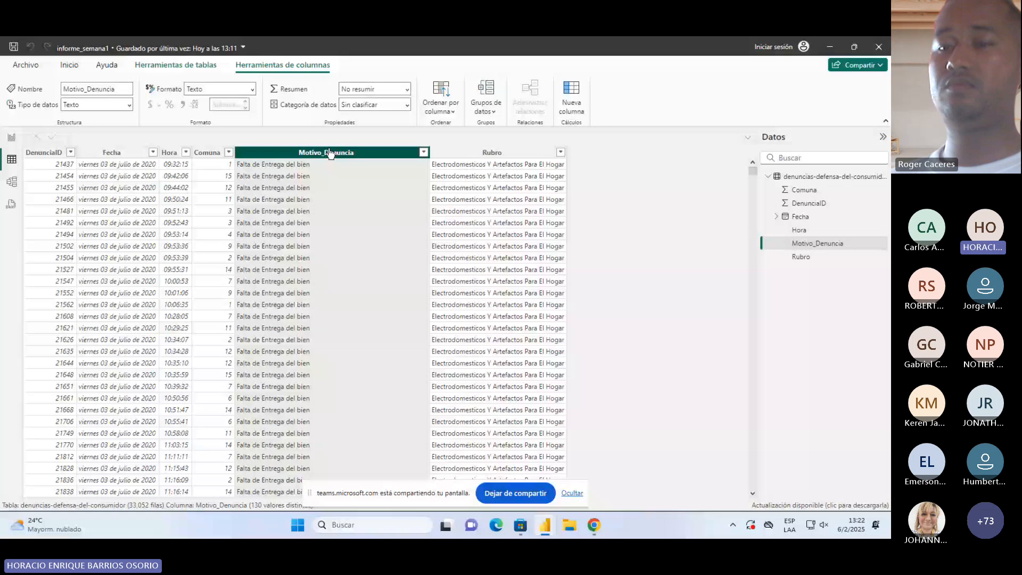
pyautogui.moveTo(318, 493); pyautogui.dragTo(613, 369)
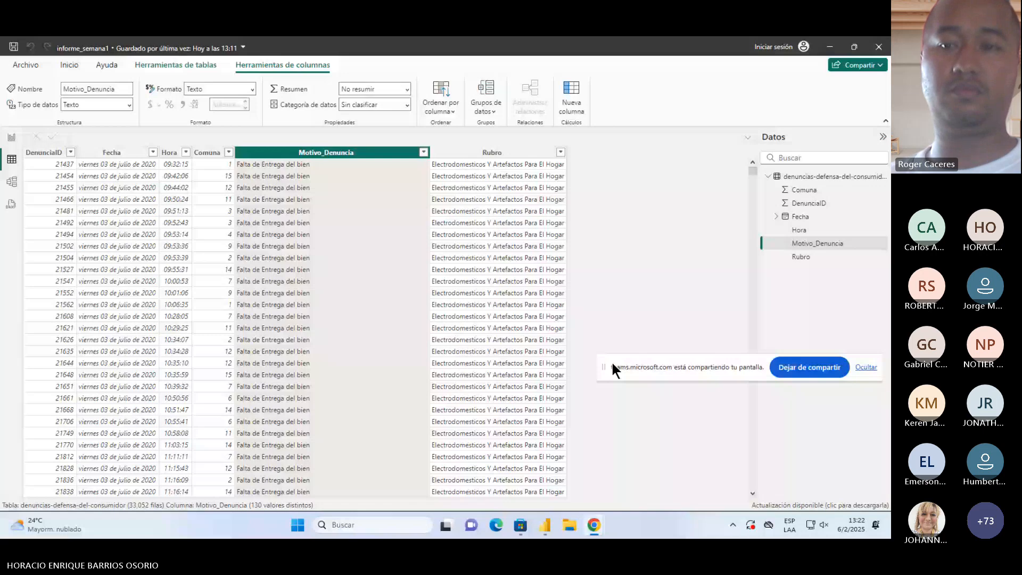
pyautogui.scroll(-10, 282, 343)
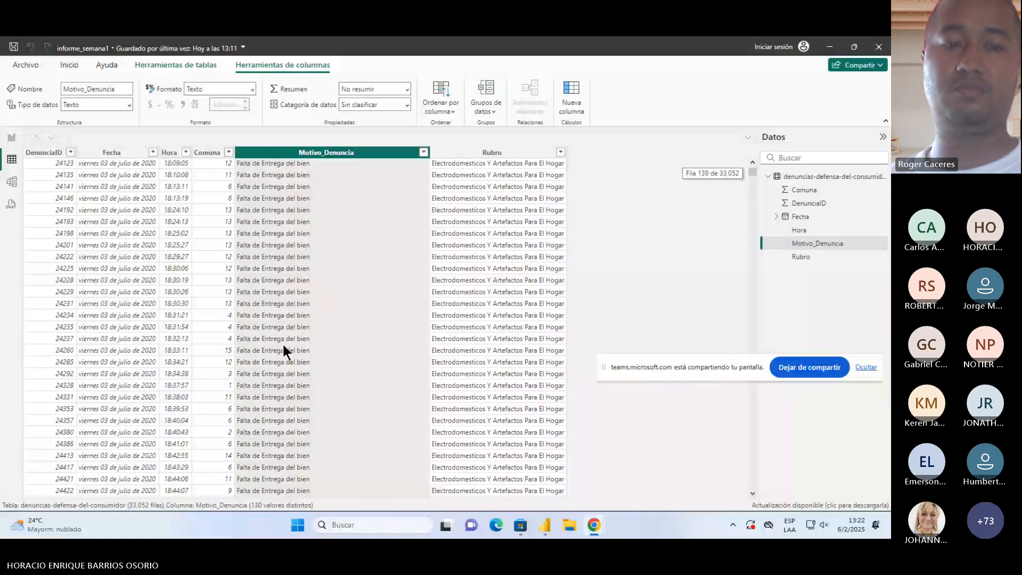
pyautogui.moveTo(752, 172); pyautogui.dragTo(444, 176)
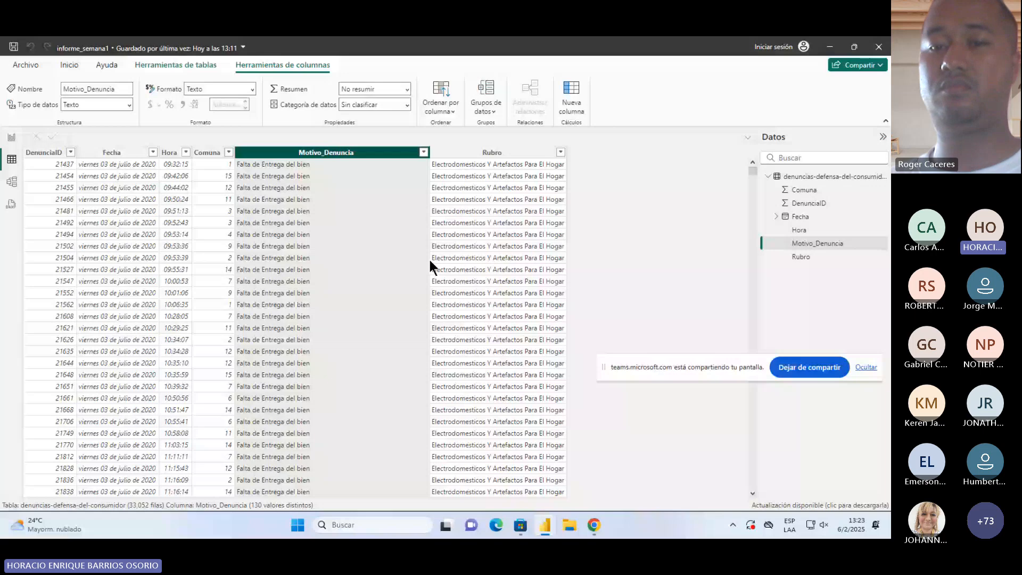
# Step: Filter the Motivo_Denuncia column of the data table to exclude the value jdjdjdjd
pyautogui.click(424, 153)
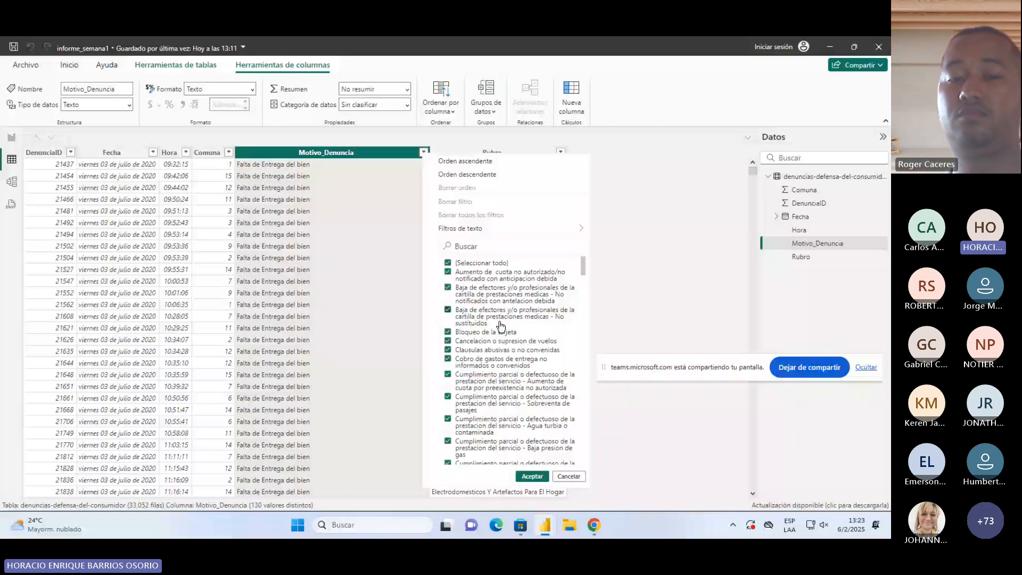
pyautogui.scroll(-3, 500, 325)
pyautogui.scroll(-3, 495, 306)
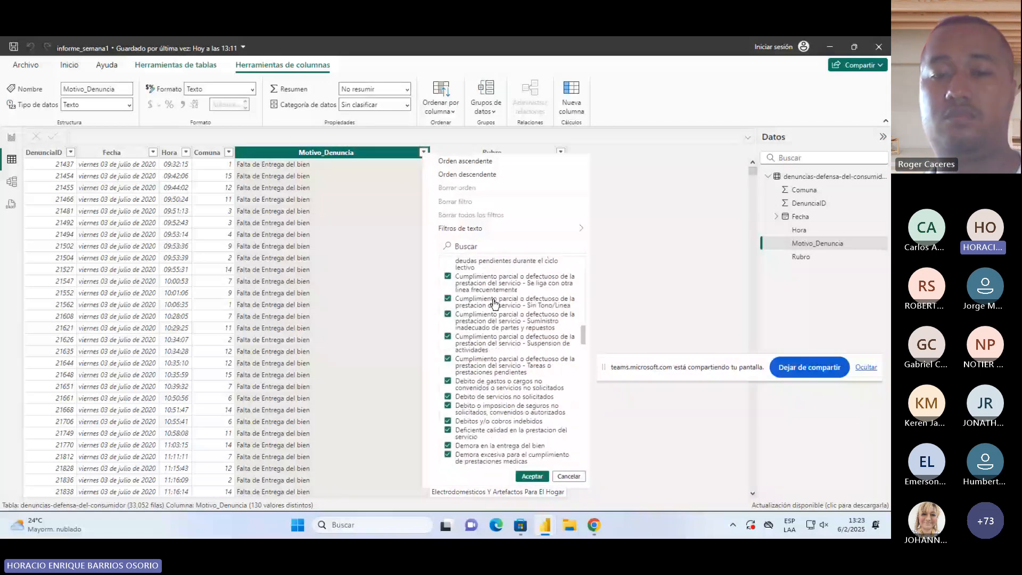
pyautogui.scroll(6, 495, 305)
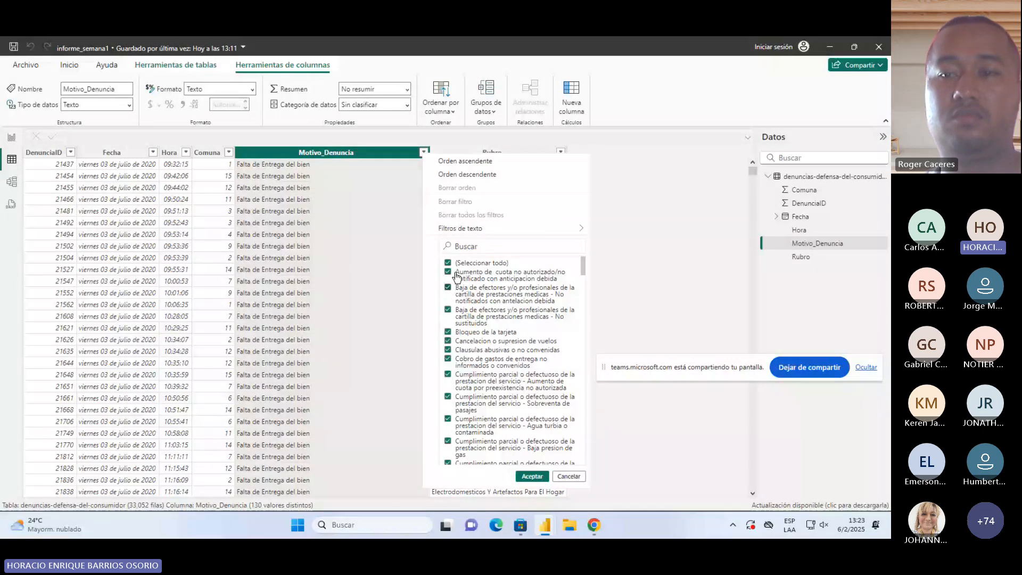
pyautogui.scroll(-3, 458, 382)
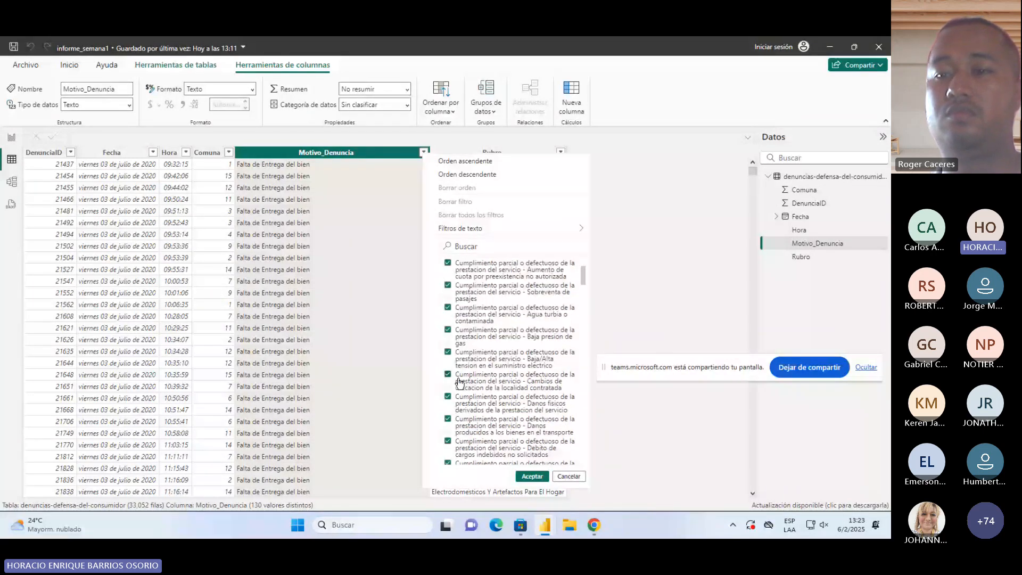
pyautogui.scroll(-3, 459, 382)
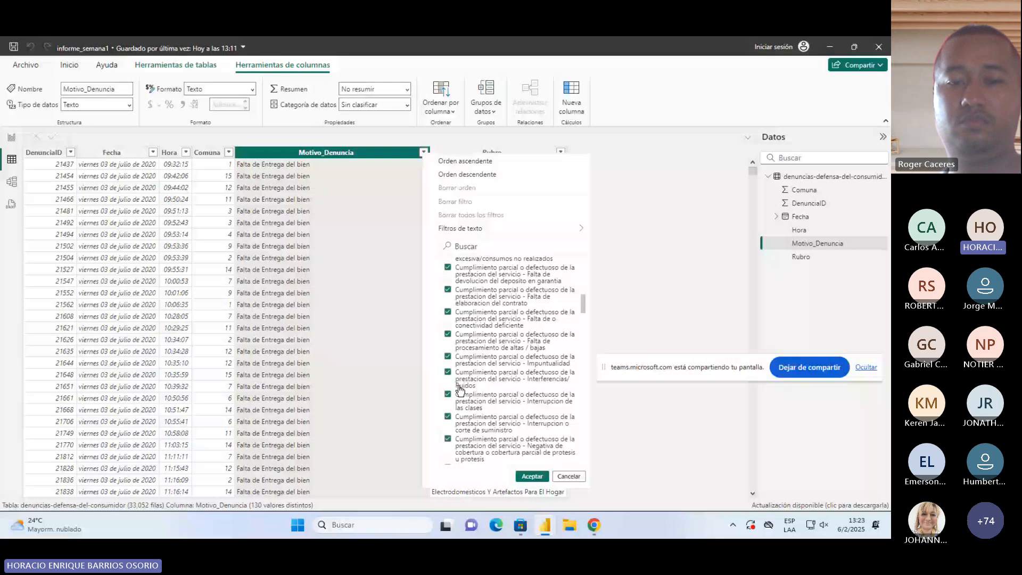
pyautogui.scroll(-3, 473, 375)
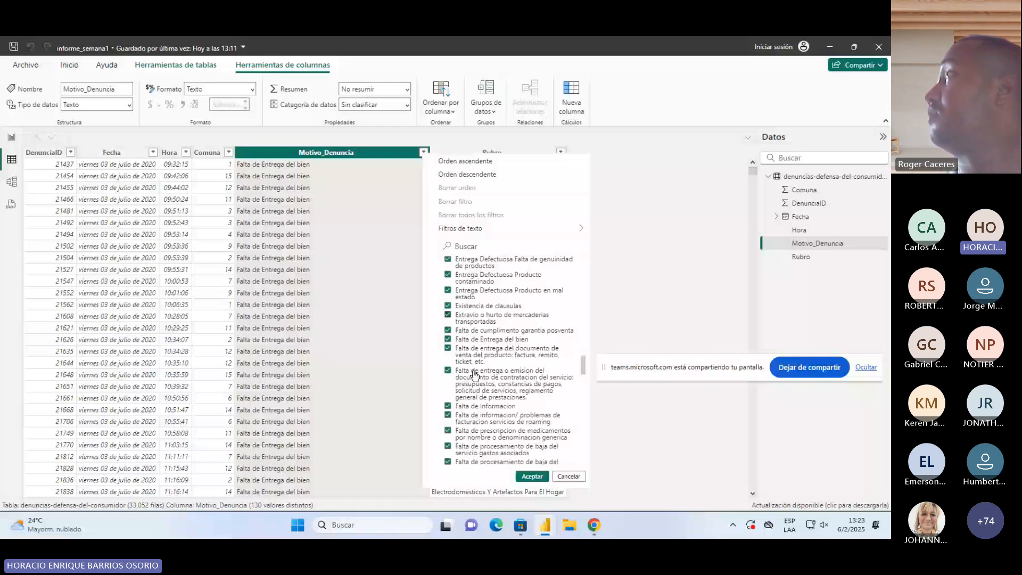
pyautogui.scroll(-9, 473, 376)
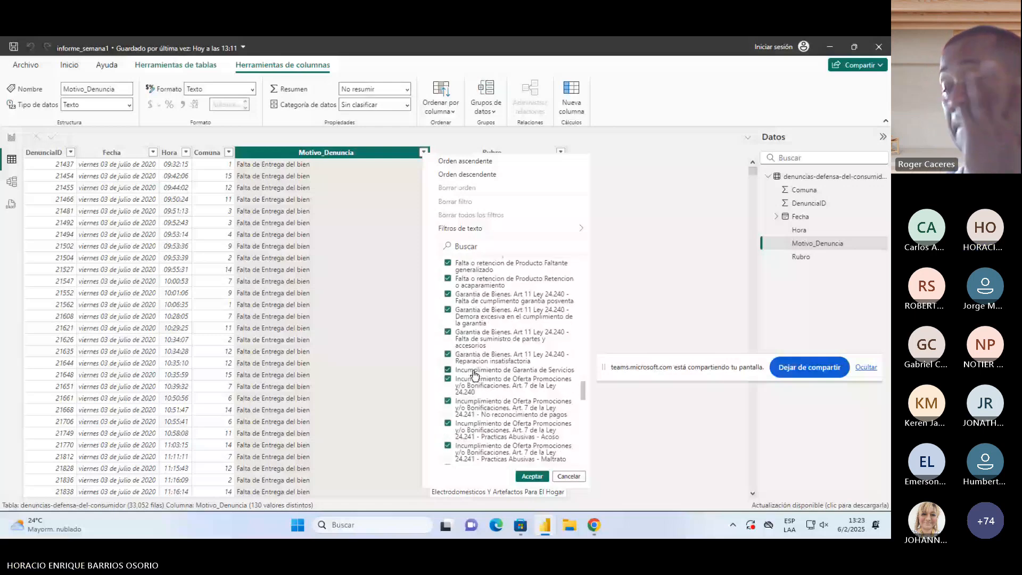
pyautogui.scroll(-3, 474, 376)
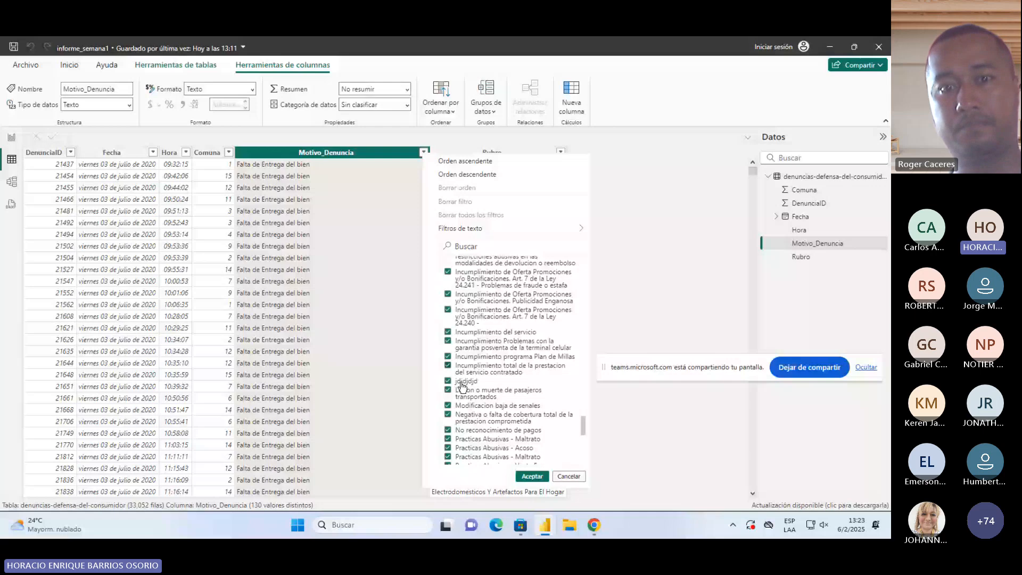
pyautogui.click(449, 381)
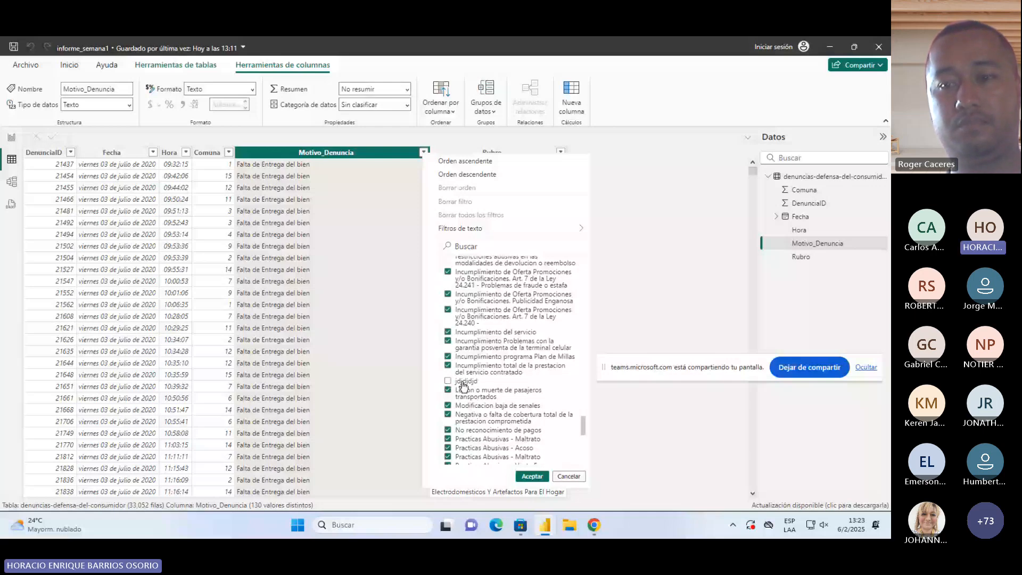
pyautogui.click(528, 476)
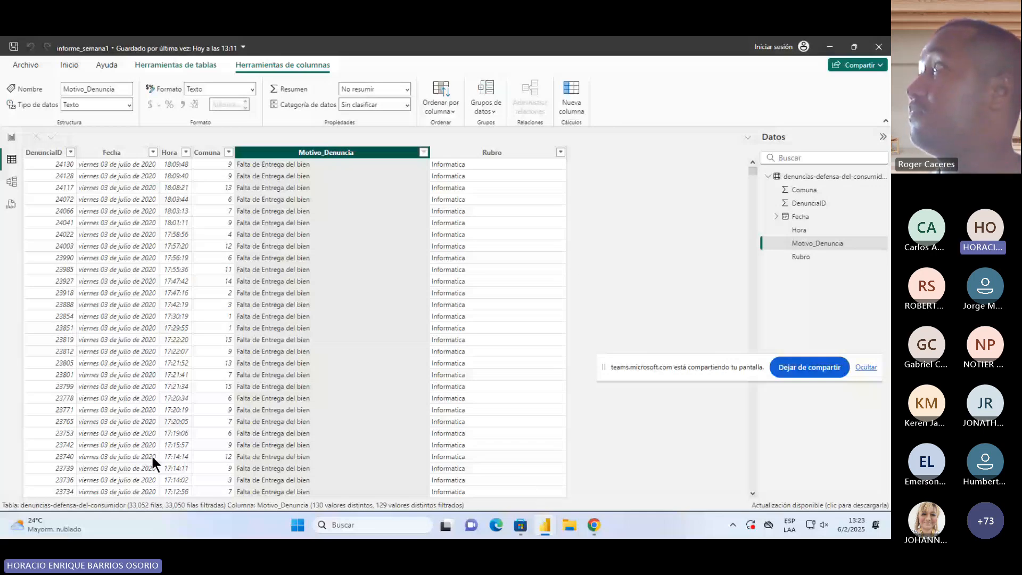
# Step: Show the report's matrix in focus mode and expand Alimentos Y Bebidas to check its reasons for jdjdjdjd
pyautogui.click(9, 138)
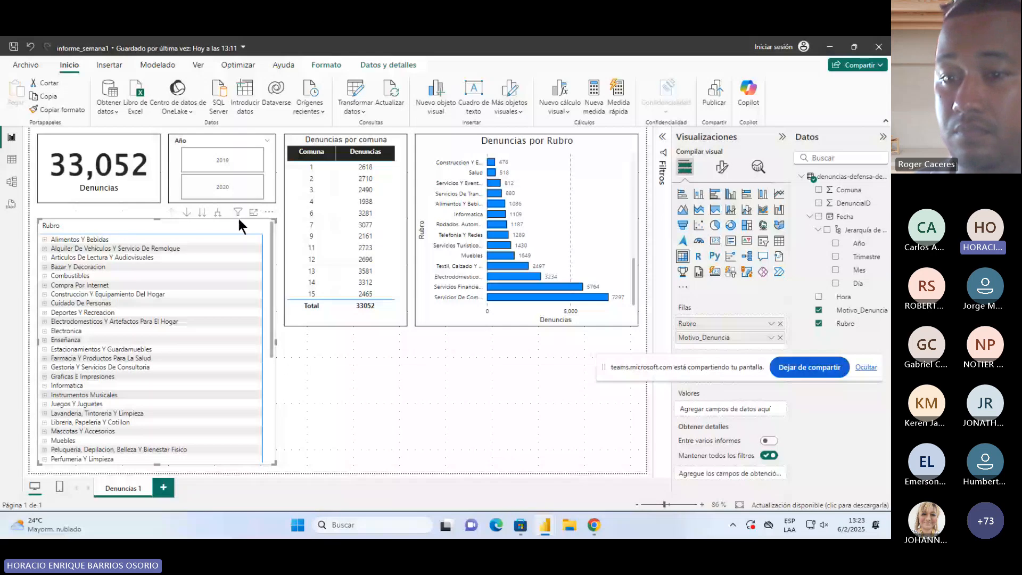
pyautogui.click(254, 211)
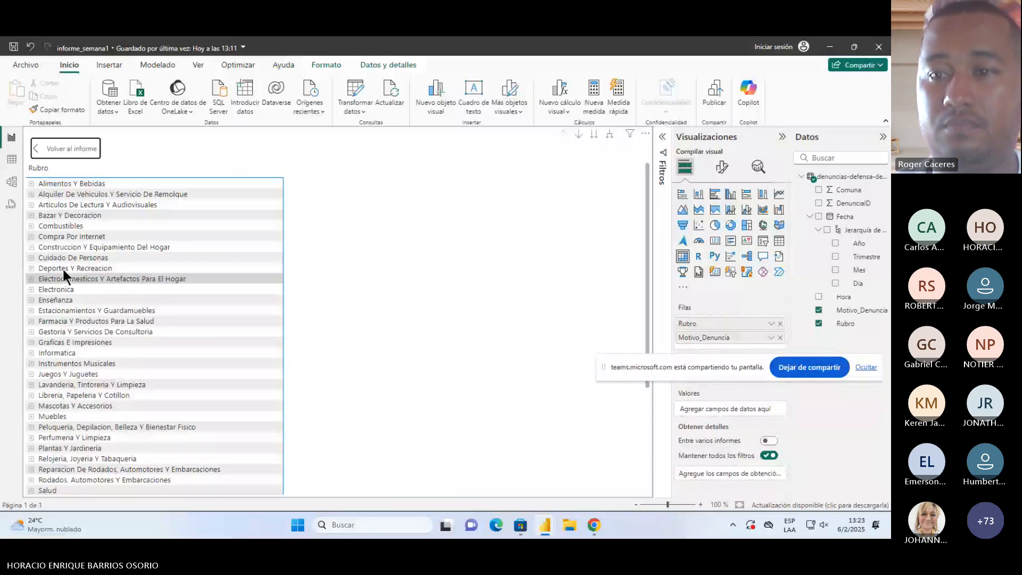
pyautogui.click(30, 183)
pyautogui.scroll(-3, 99, 362)
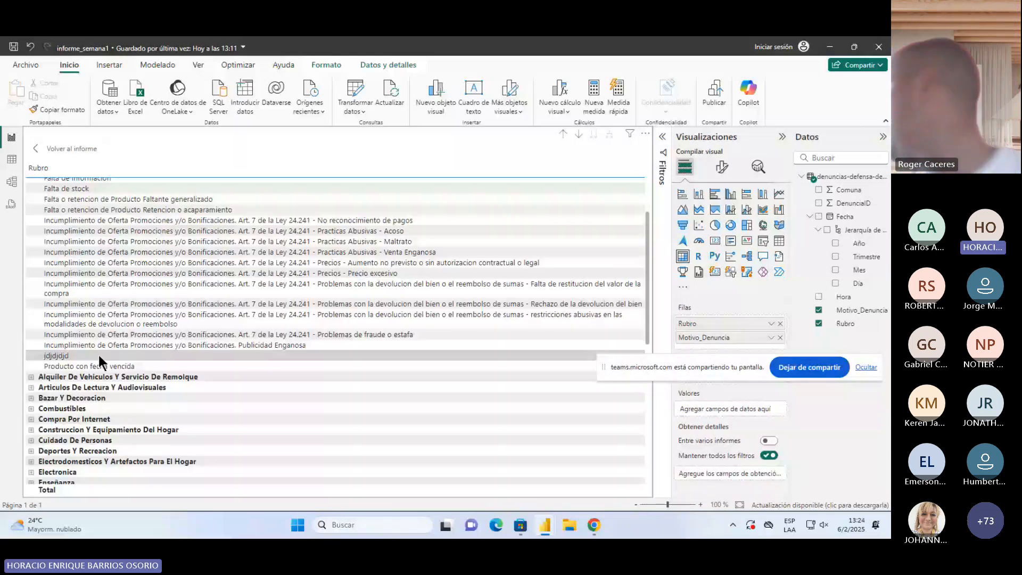
pyautogui.click(51, 148)
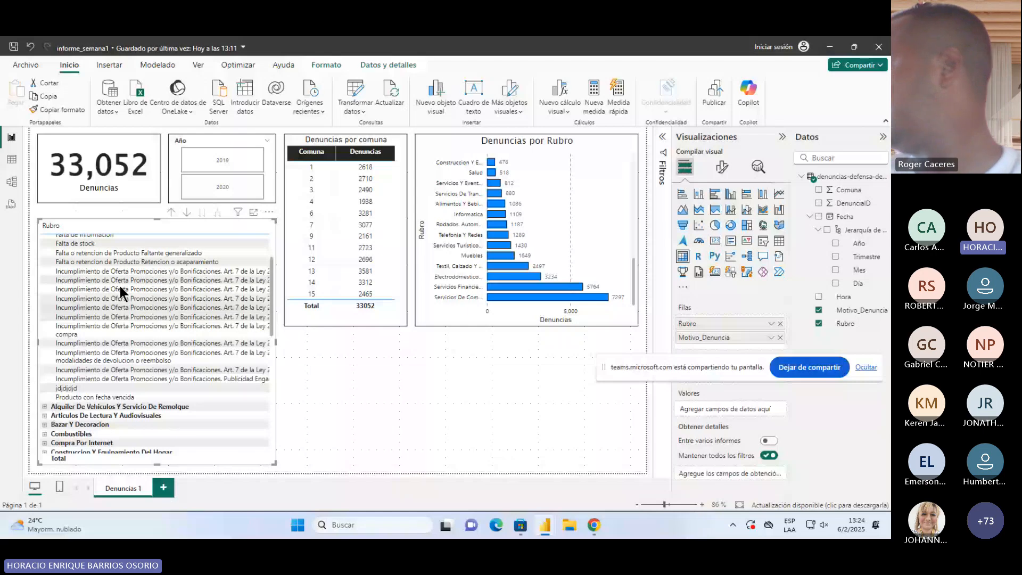
# Step: Clear the filter on the data table's Motivo_Denuncia column and return to the report page
pyautogui.click(11, 159)
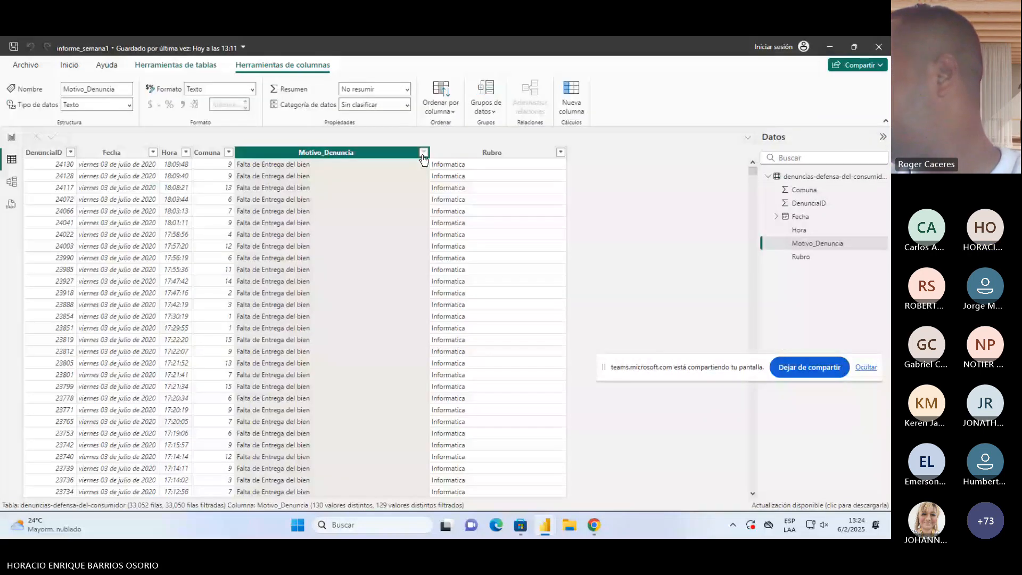
pyautogui.click(423, 153)
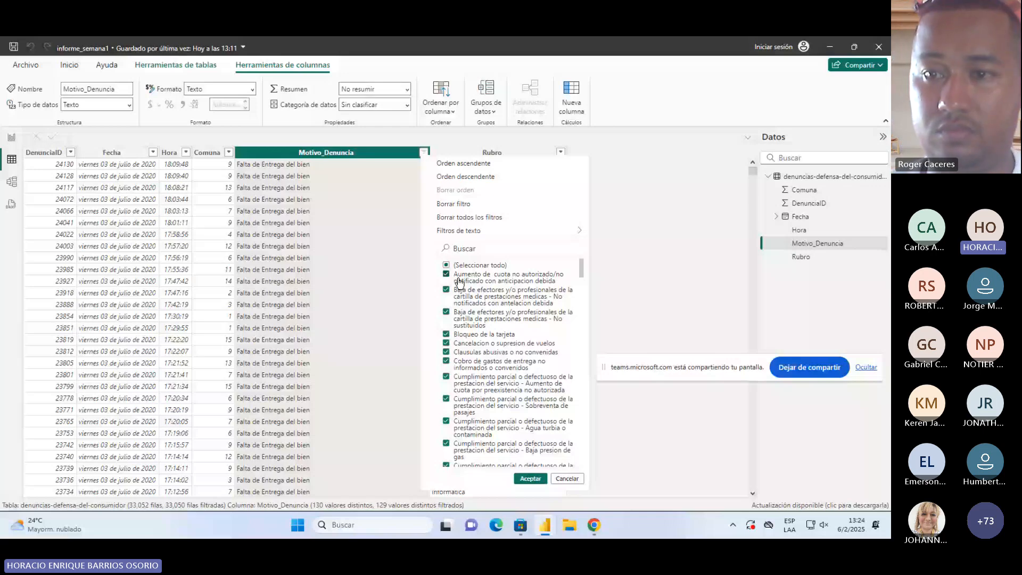
pyautogui.click(453, 203)
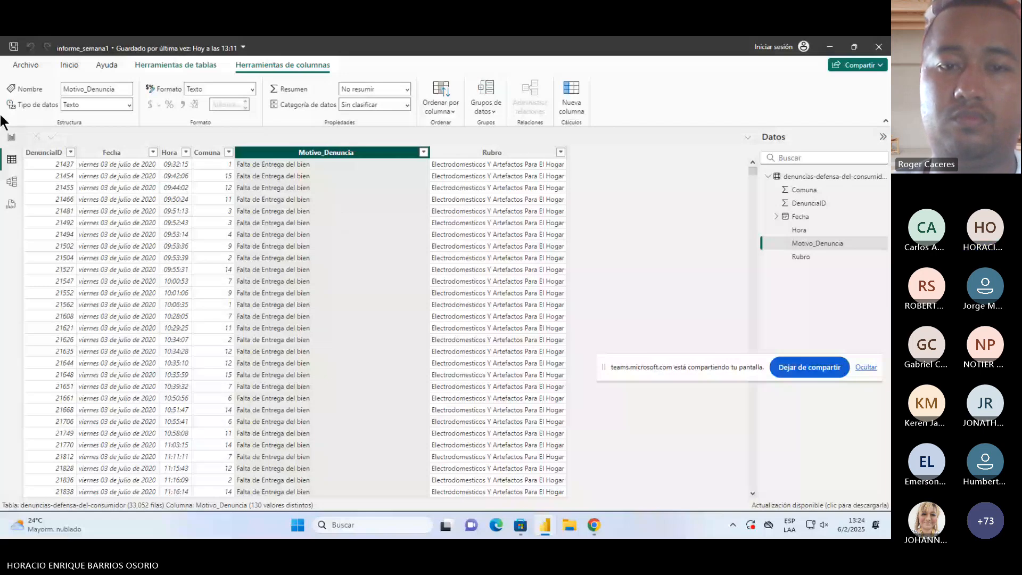
pyautogui.click(11, 137)
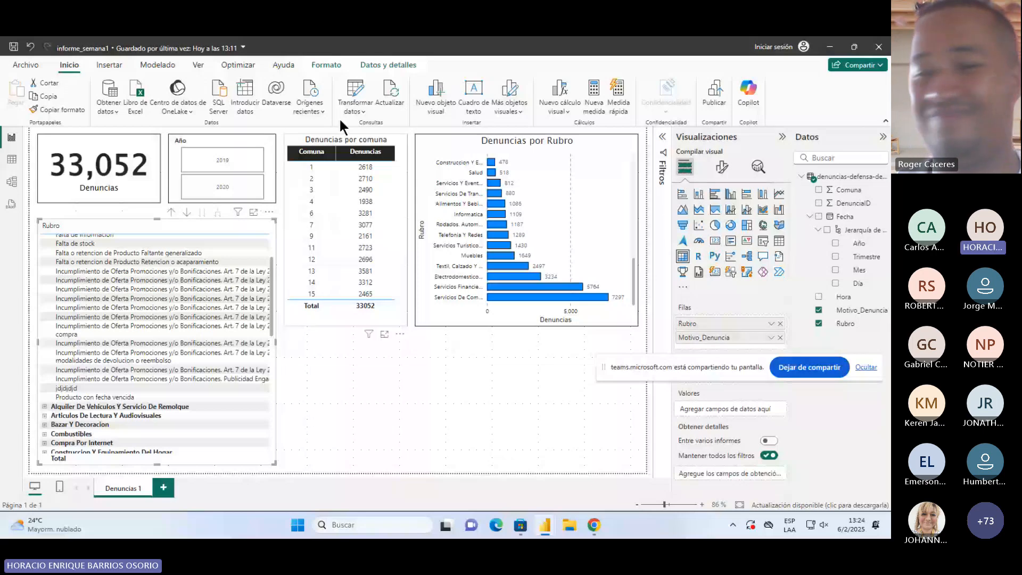
# Step: Open the data in the query editor, load the full Motivo_Denuncia filter list and deselect jdjdjdjd
pyautogui.click(353, 93)
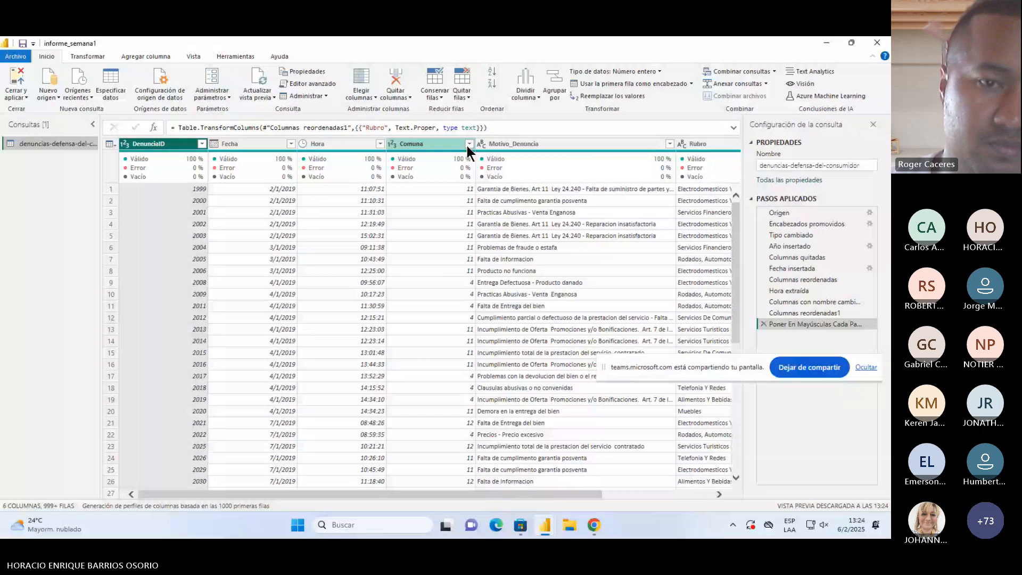
pyautogui.click(670, 143)
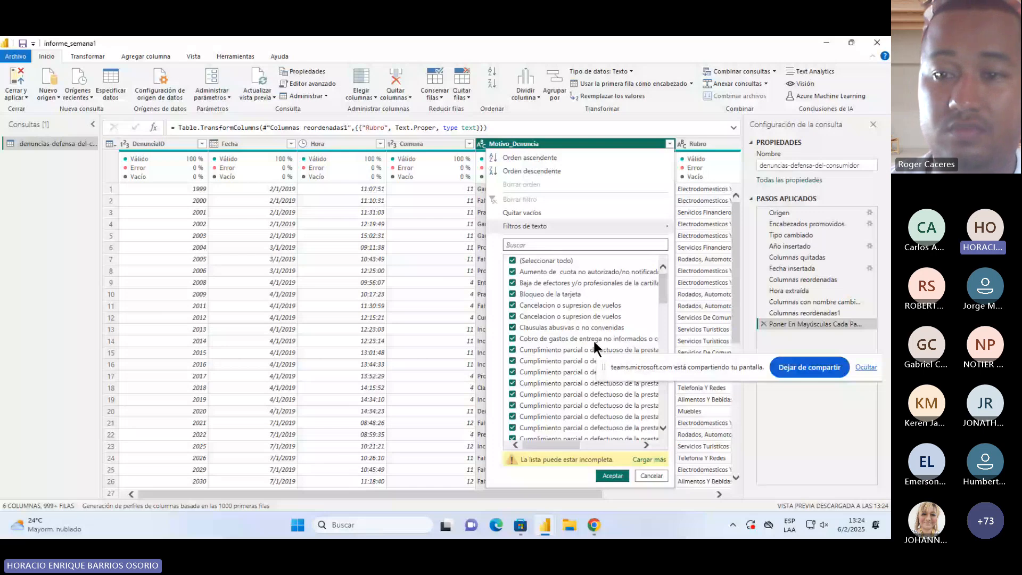
pyautogui.click(649, 460)
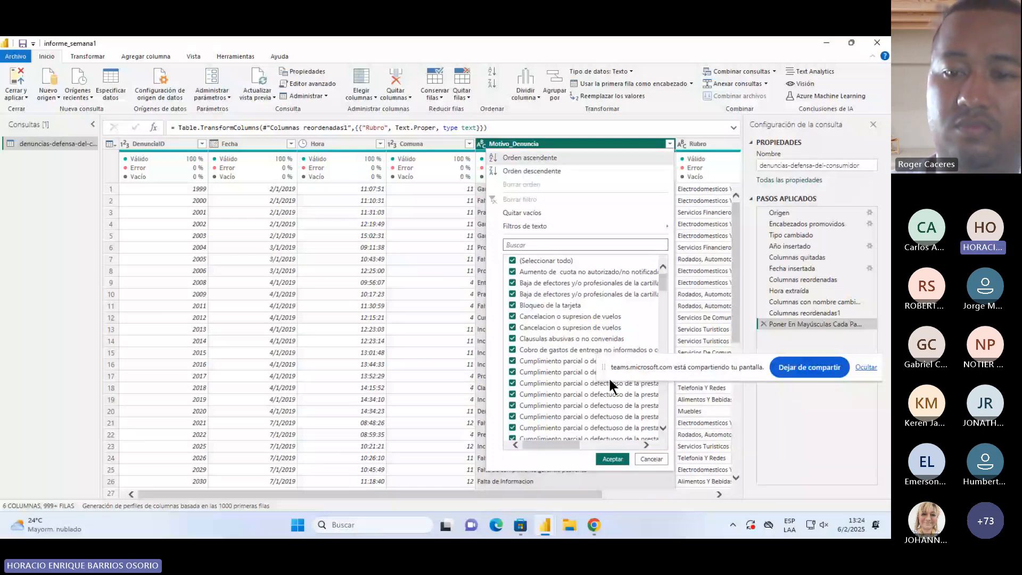
pyautogui.scroll(-5, 556, 318)
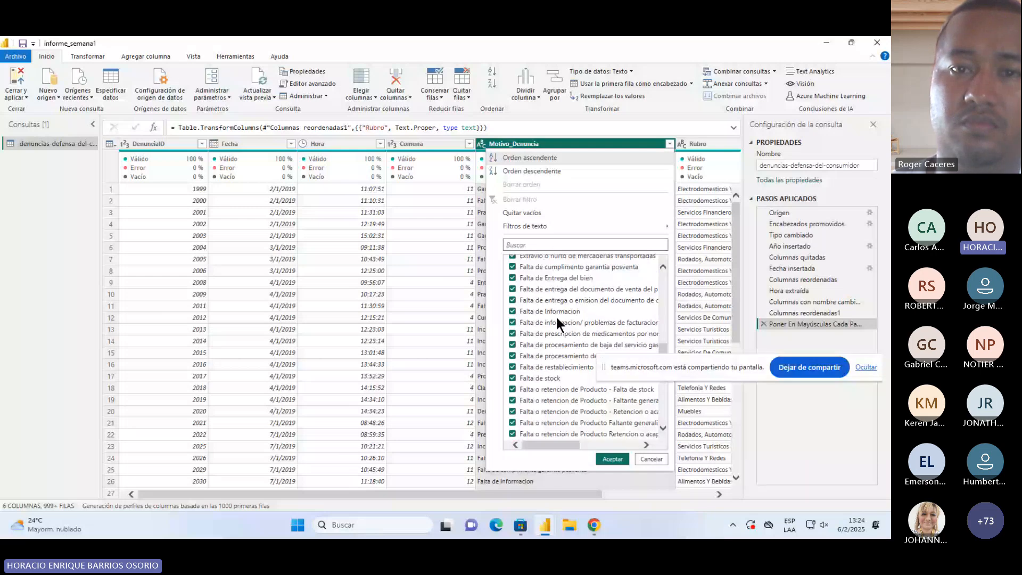
pyautogui.scroll(-3, 555, 315)
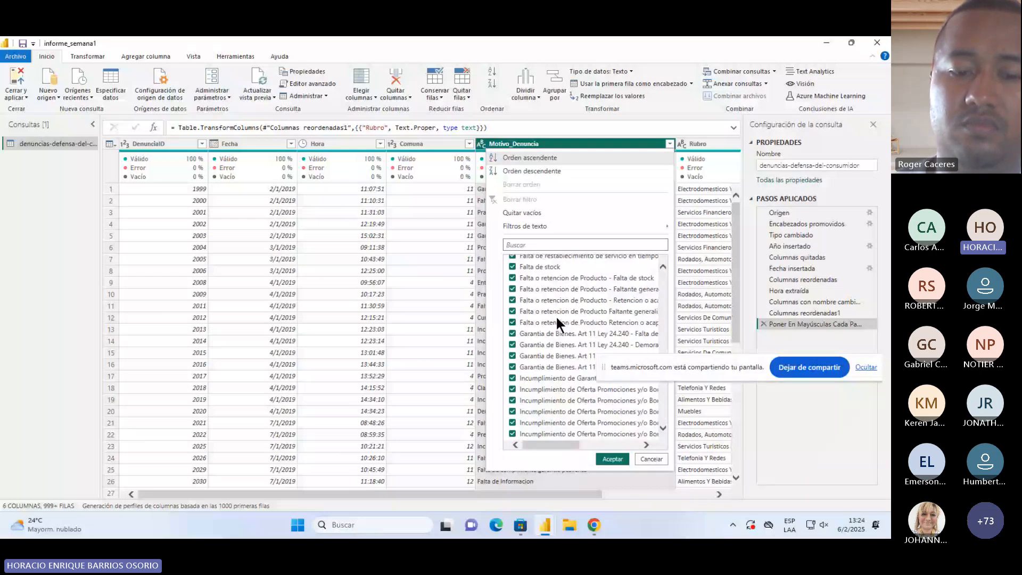
pyautogui.scroll(-4, 554, 315)
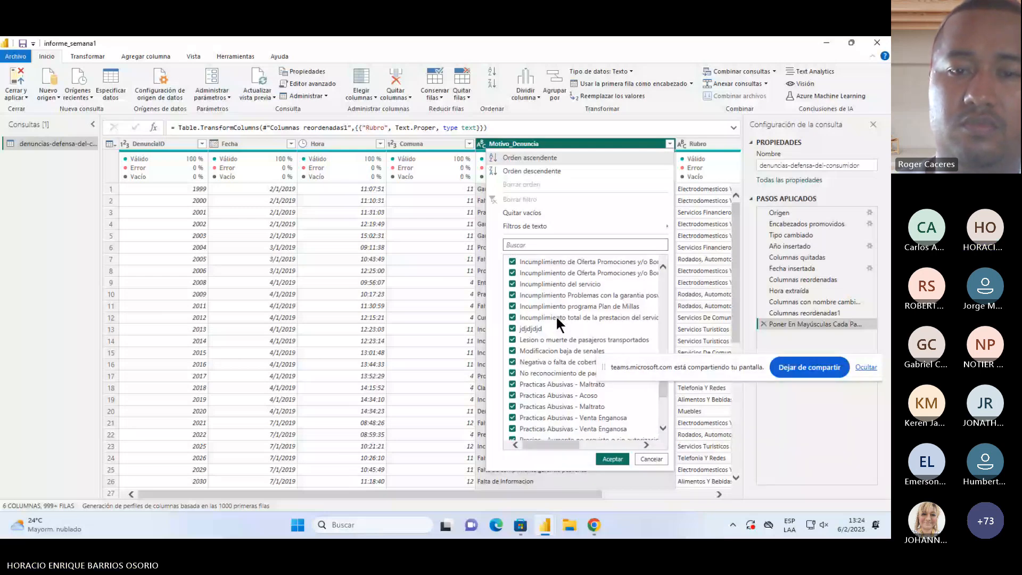
pyautogui.scroll(-1, 556, 315)
# Step: Examine the full list of Motivo_Denuncia filter values for other invalid reasons and check the selection of jdjdjdjd
pyautogui.scroll(-5, 538, 311)
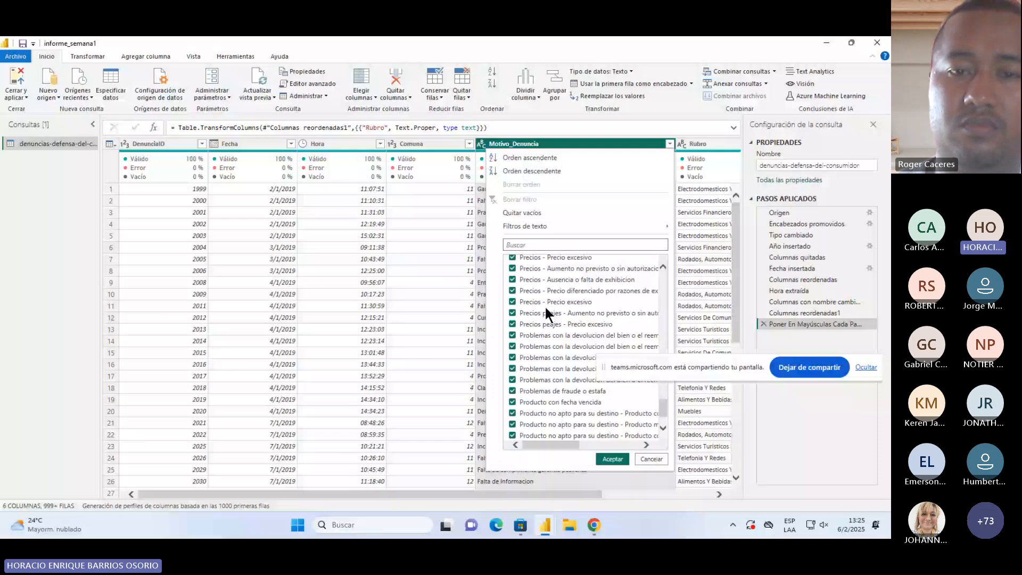
pyautogui.scroll(-1, 545, 309)
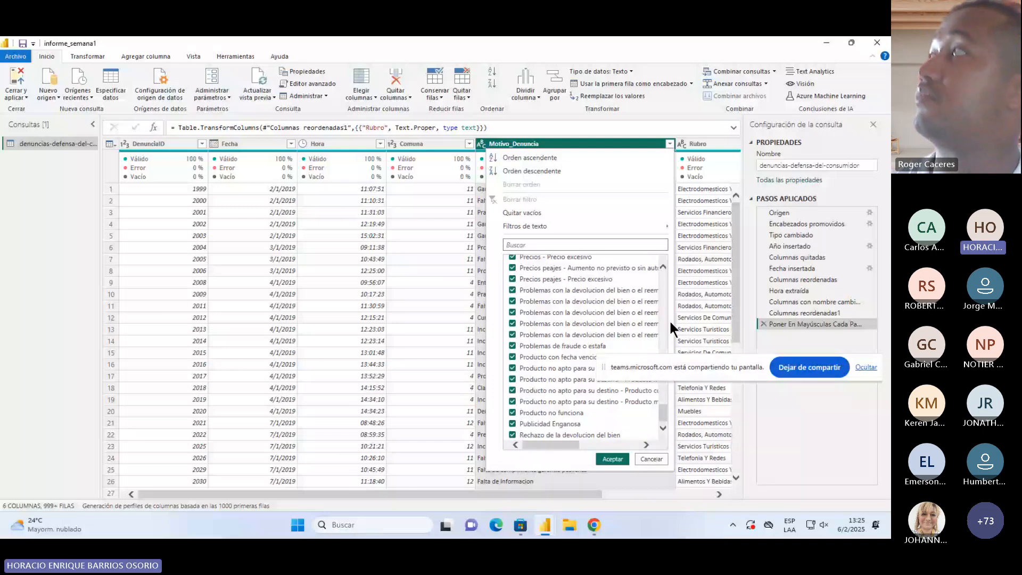
pyautogui.scroll(1, 551, 367)
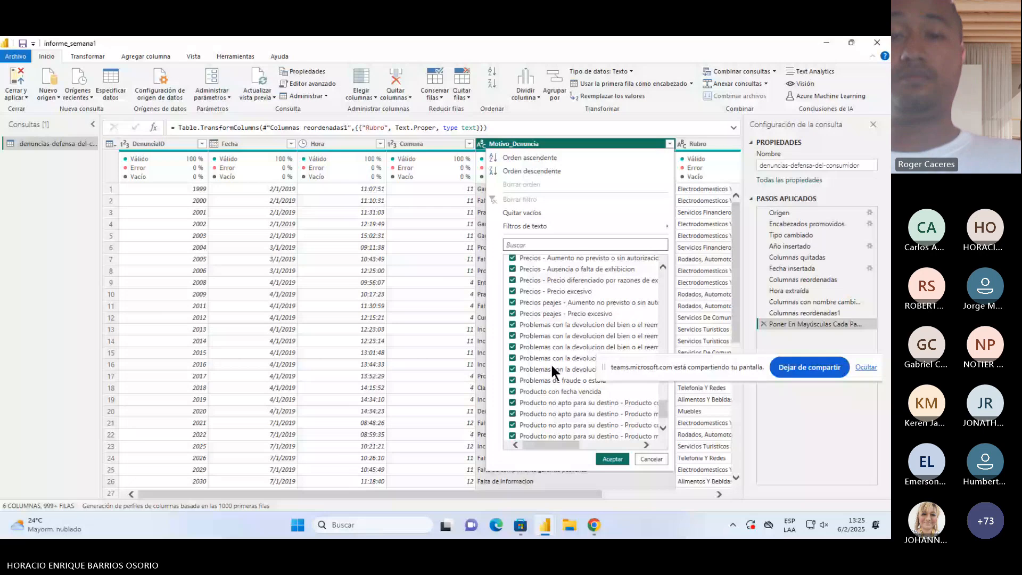
pyautogui.moveTo(663, 408); pyautogui.dragTo(675, 201)
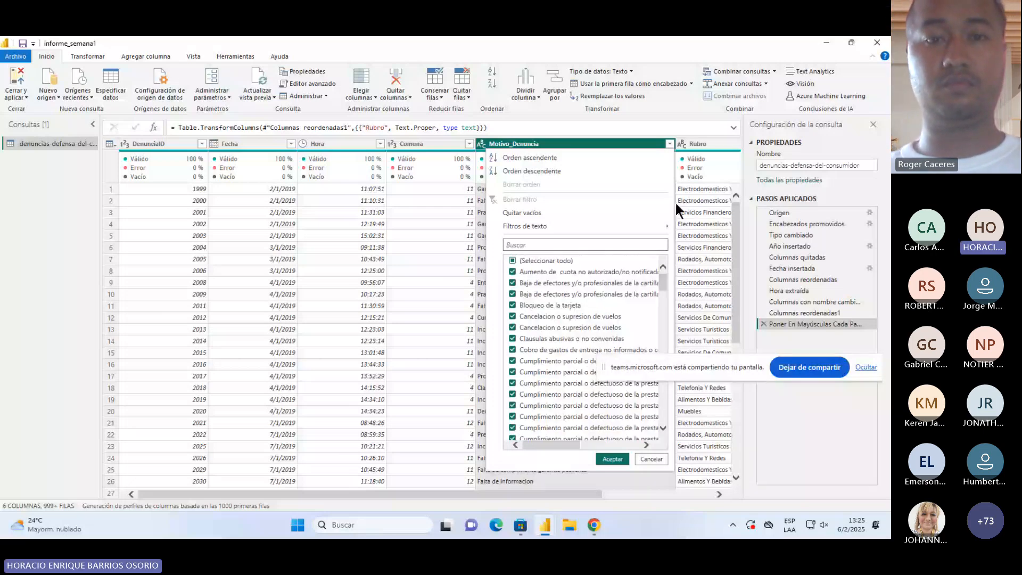
pyautogui.moveTo(543, 444); pyautogui.dragTo(650, 445)
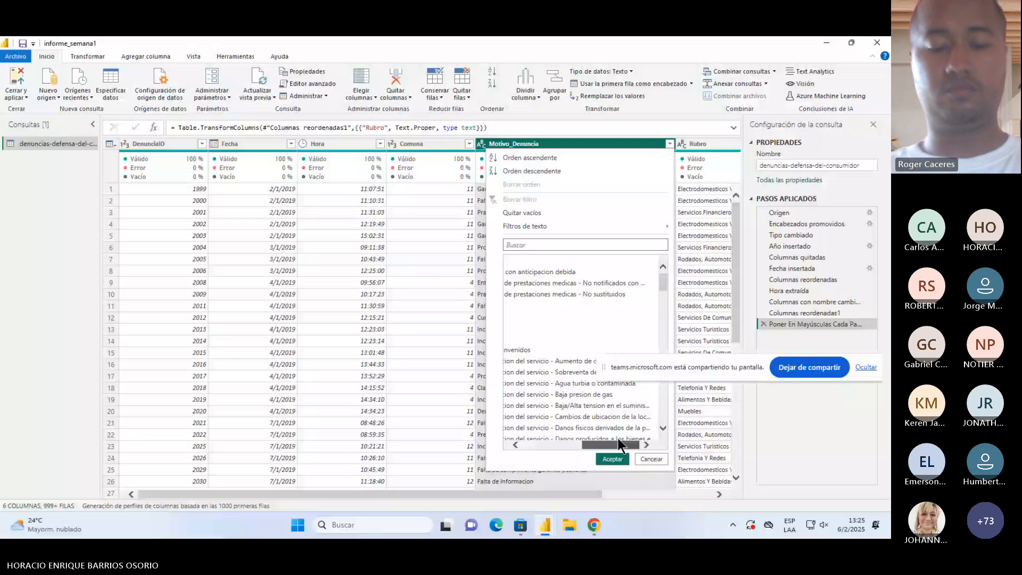
pyautogui.moveTo(618, 439); pyautogui.dragTo(548, 439)
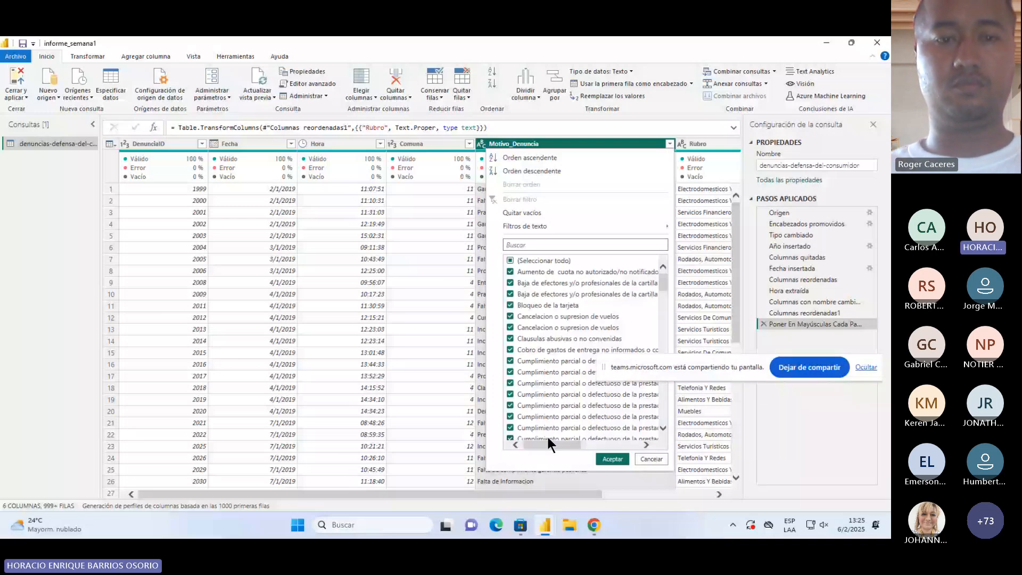
pyautogui.scroll(-1, 545, 426)
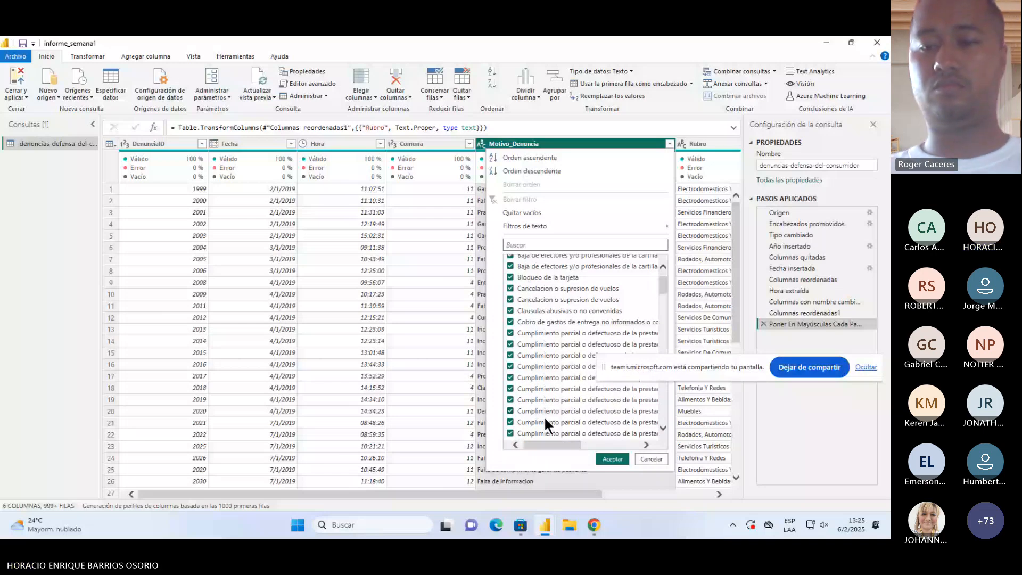
pyautogui.hscroll(5, 545, 420)
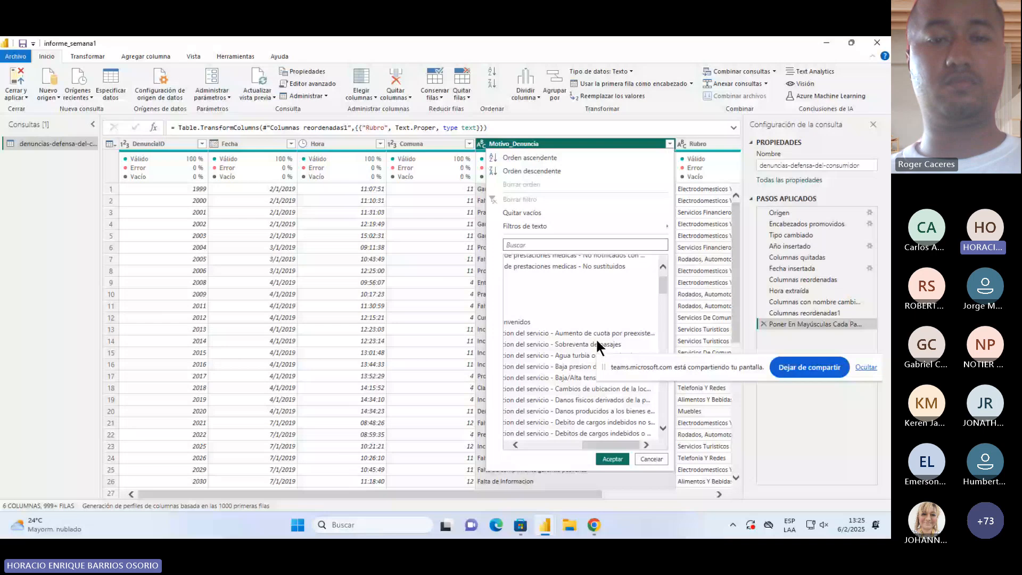
pyautogui.hscroll(-5, 537, 362)
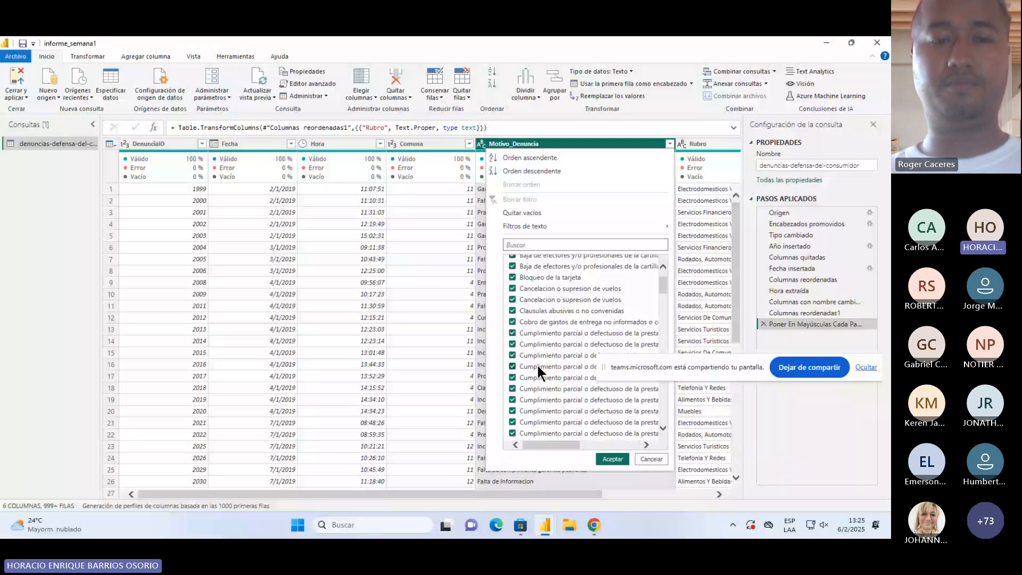
pyautogui.scroll(-5, 538, 367)
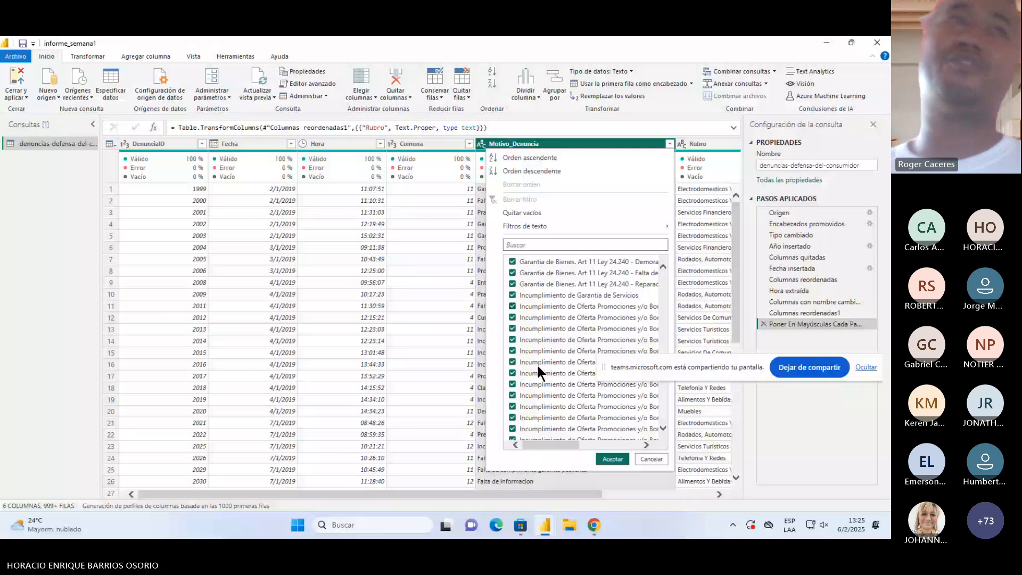
pyautogui.scroll(-5, 522, 300)
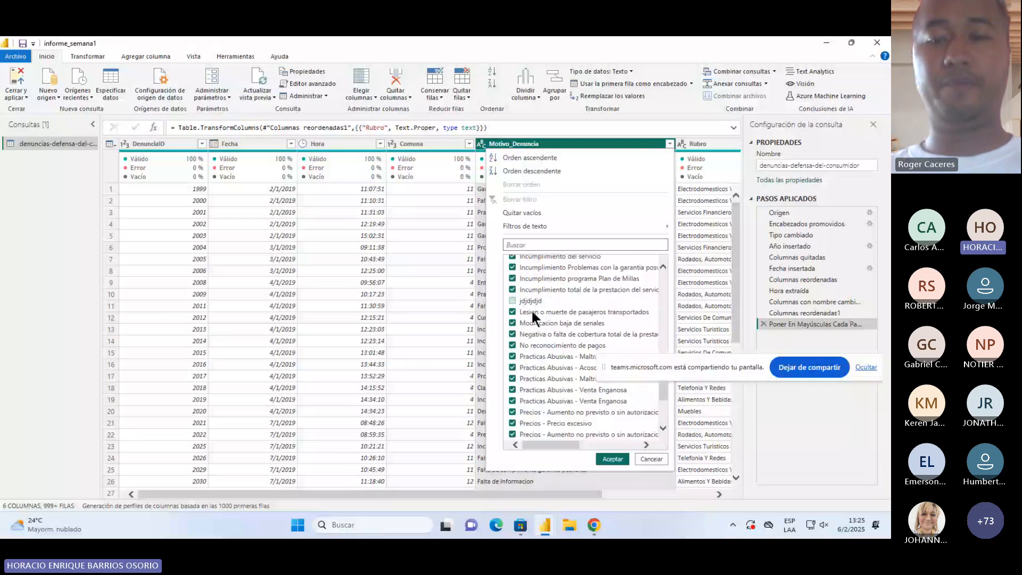
# Step: Accept the Motivo_Denuncia filter that excludes jdjdjdjd and apply the query changes to the report
pyautogui.click(611, 458)
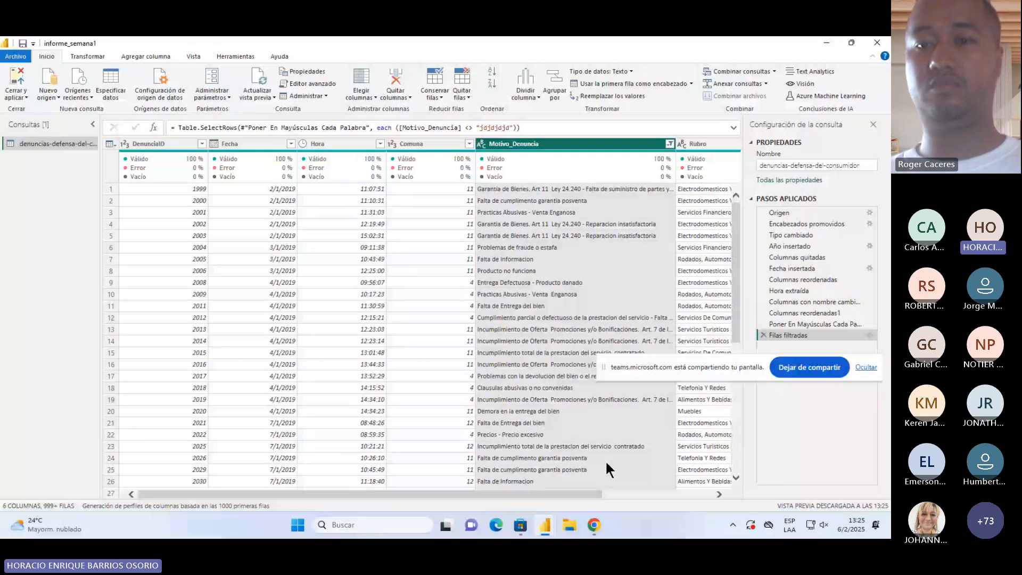
pyautogui.click(19, 75)
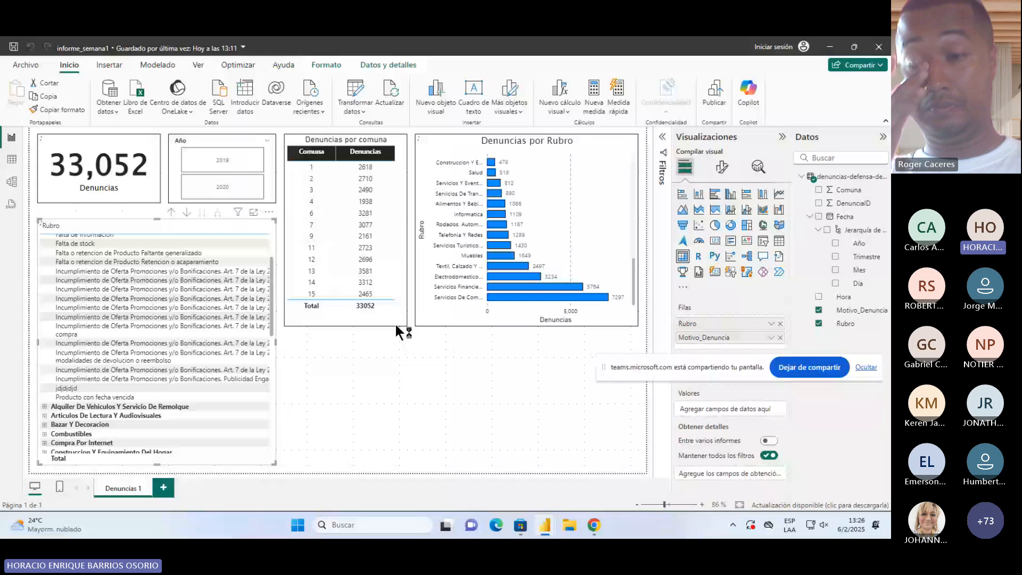
# Step: Check the Denuncias card and look through the reasons under Alimentos Y Bebidas in the matrix for jdjdjdjd
pyautogui.click(109, 177)
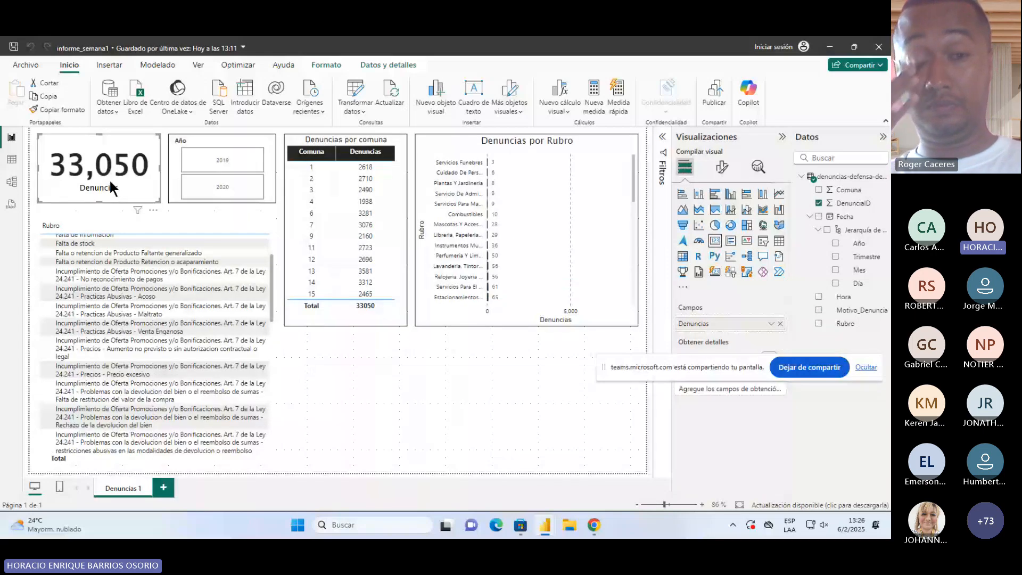
pyautogui.click(330, 396)
pyautogui.scroll(-3, 188, 407)
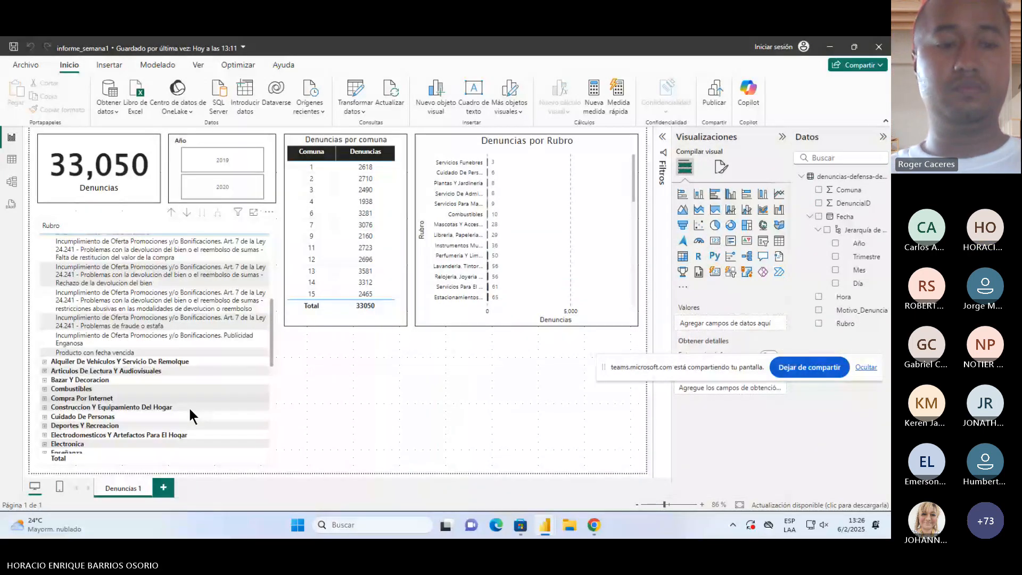
pyautogui.scroll(5, 130, 336)
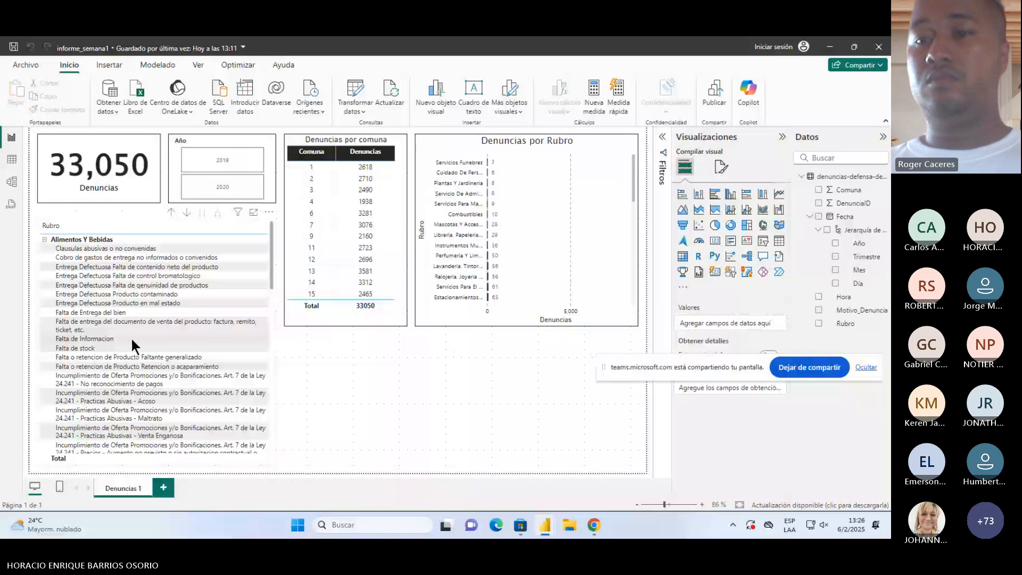
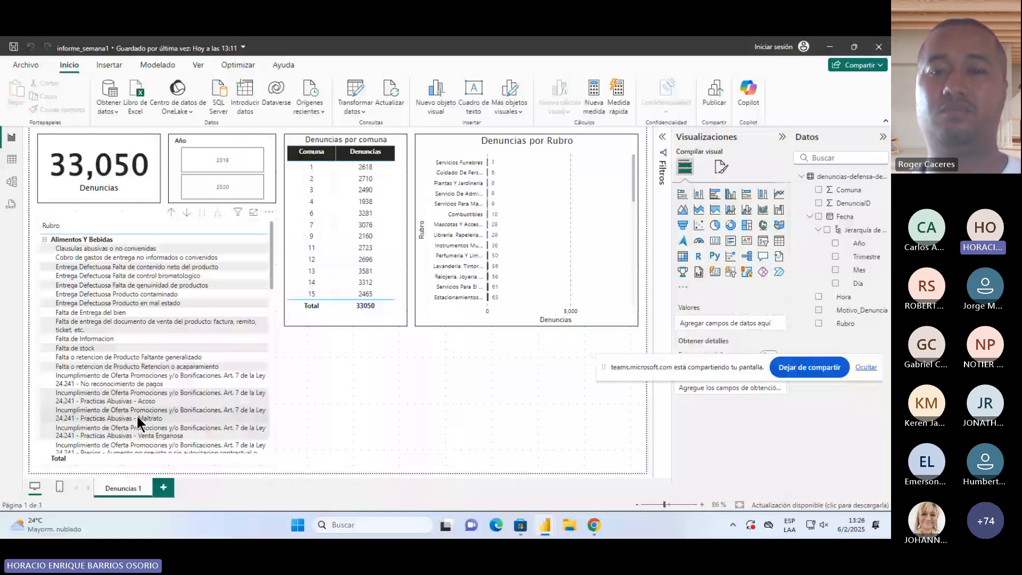
# Step: Collapse Alimentos Y Bebidas in the matrix and look over the list of Rubro categories
pyautogui.click(44, 240)
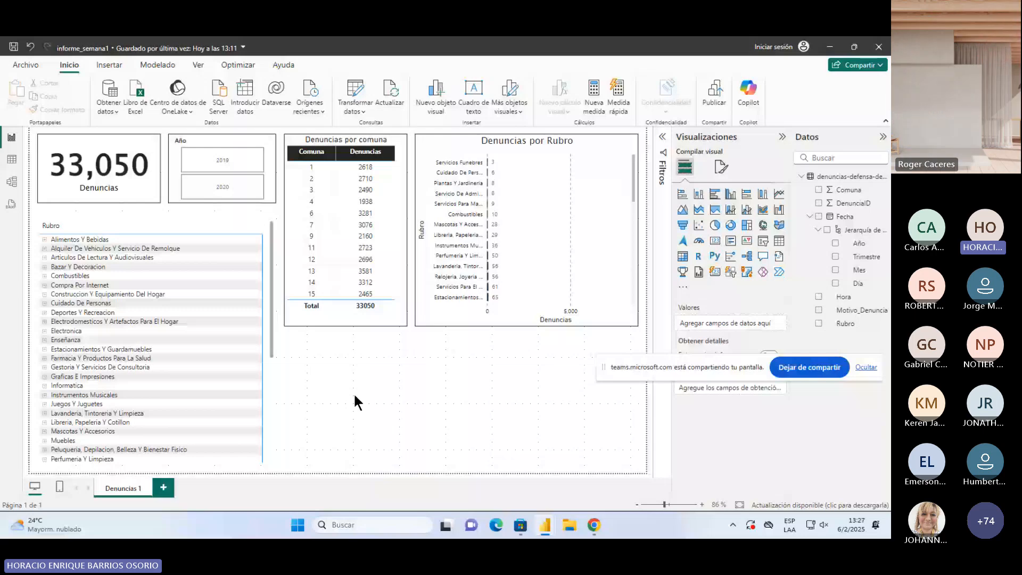
pyautogui.scroll(-1, 168, 388)
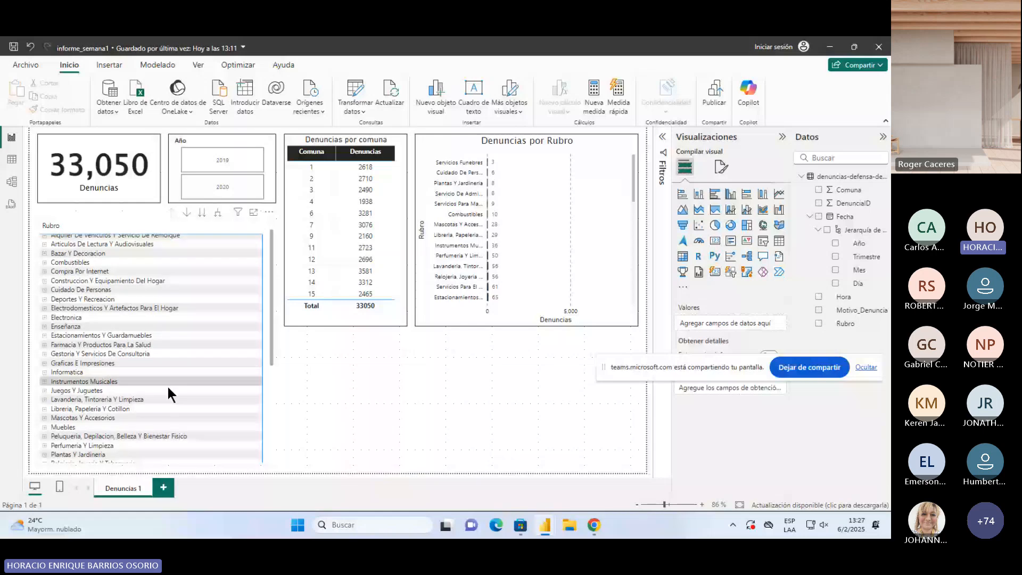
pyautogui.scroll(1, 168, 388)
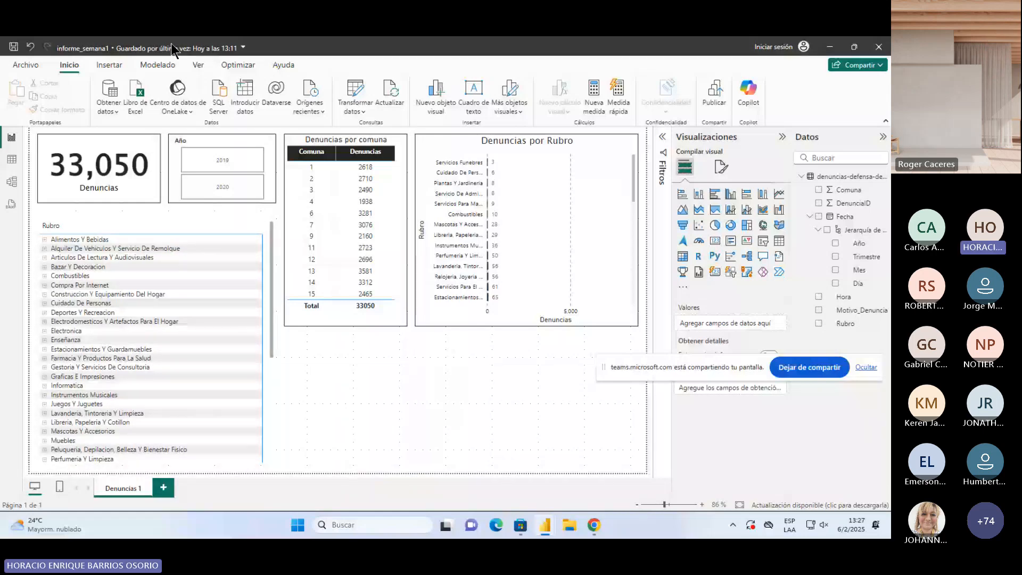
# Step: Review the Filas filtradas step in the query editor, return to the report and check the Denuncias card
pyautogui.click(345, 97)
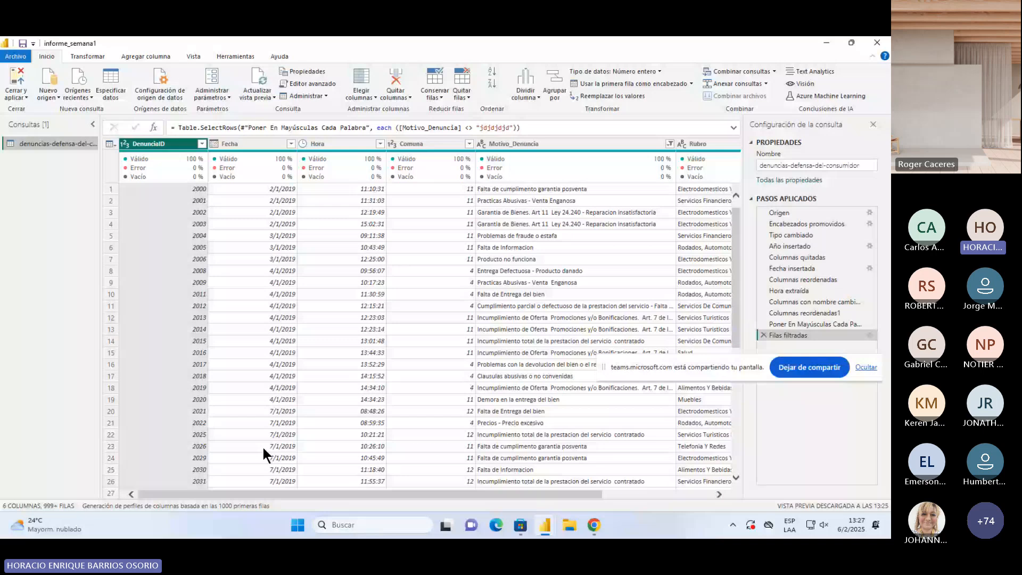
pyautogui.scroll(1, 261, 444)
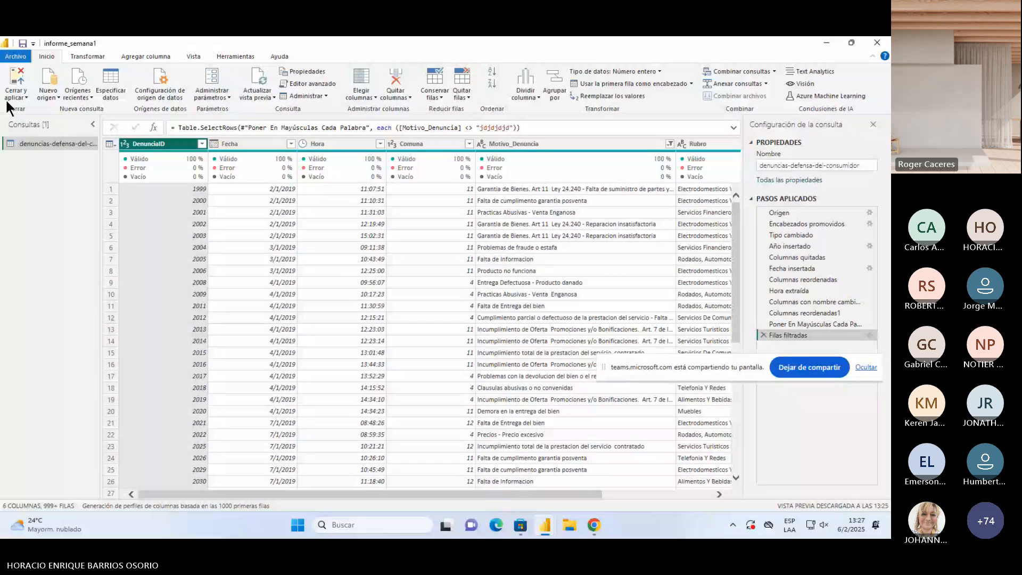
pyautogui.click(8, 80)
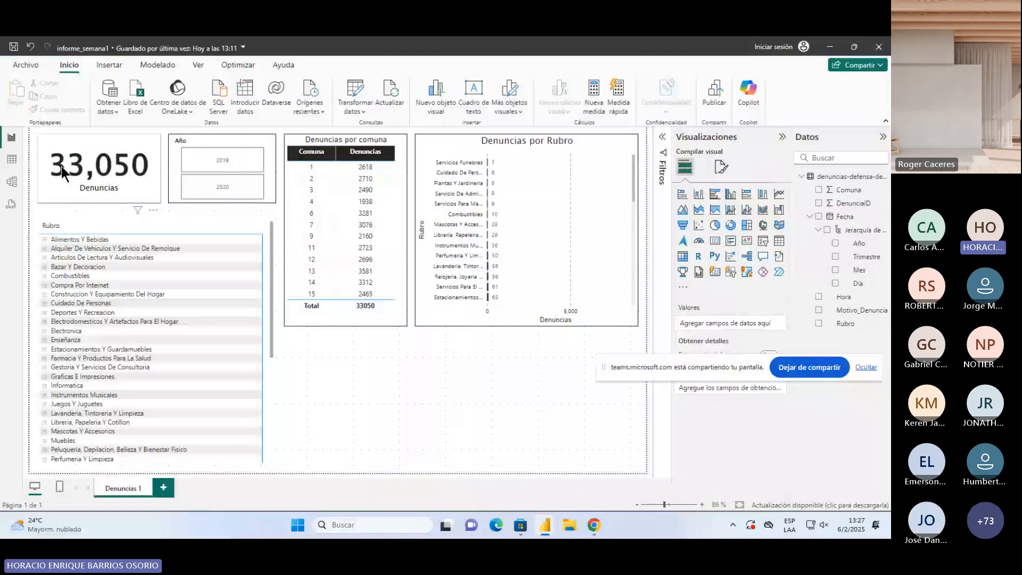
pyautogui.click(83, 189)
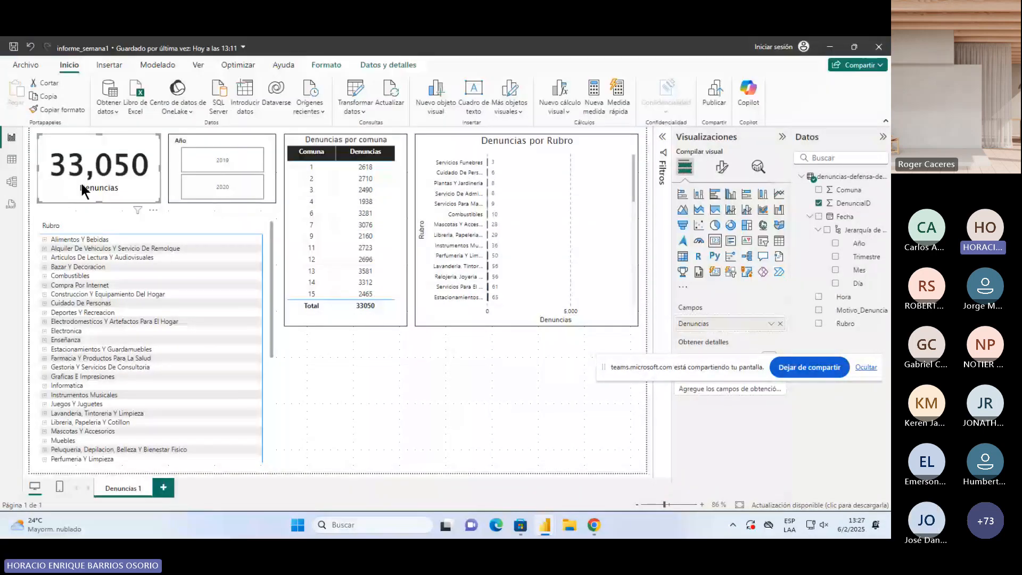
pyautogui.click(157, 175)
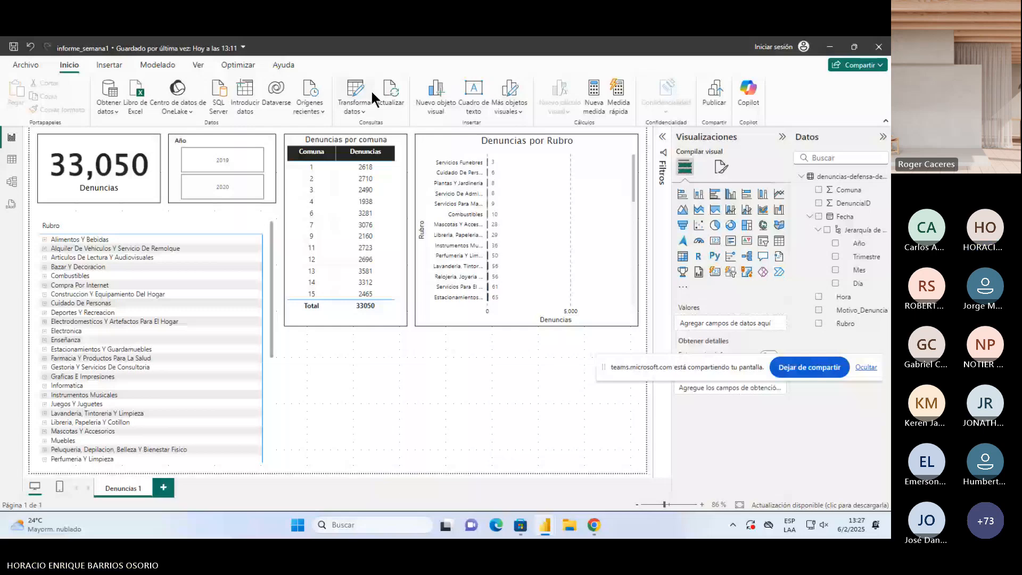
# Step: Refresh the report's data and view the kinds of buttons that can be inserted on the page
pyautogui.click(399, 91)
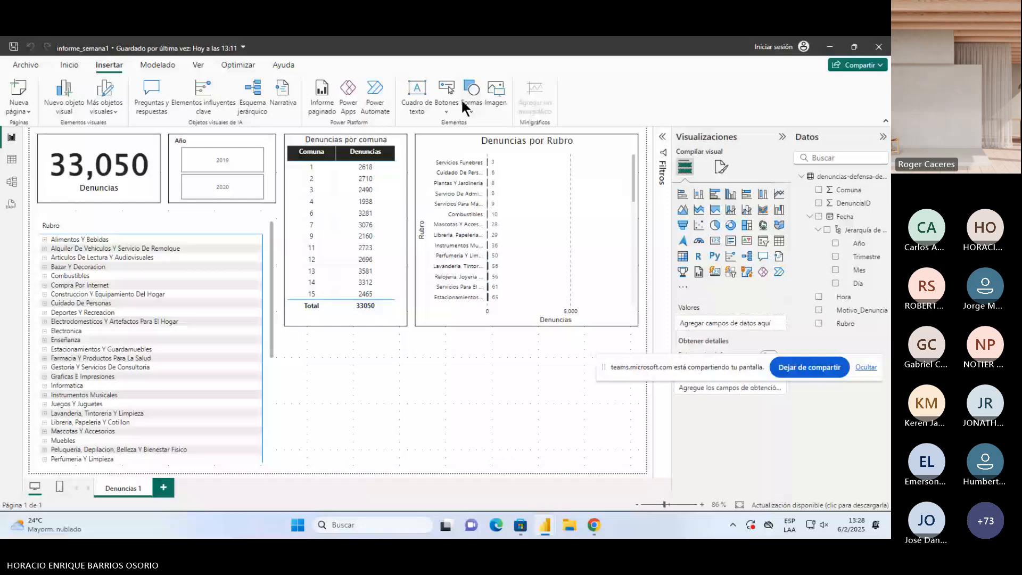
pyautogui.click(446, 101)
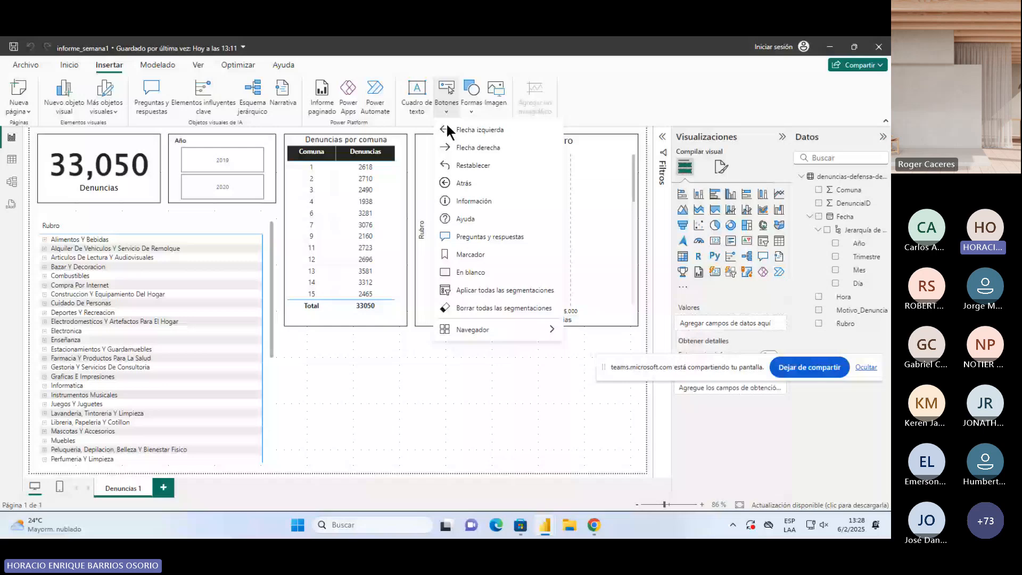
pyautogui.click(459, 171)
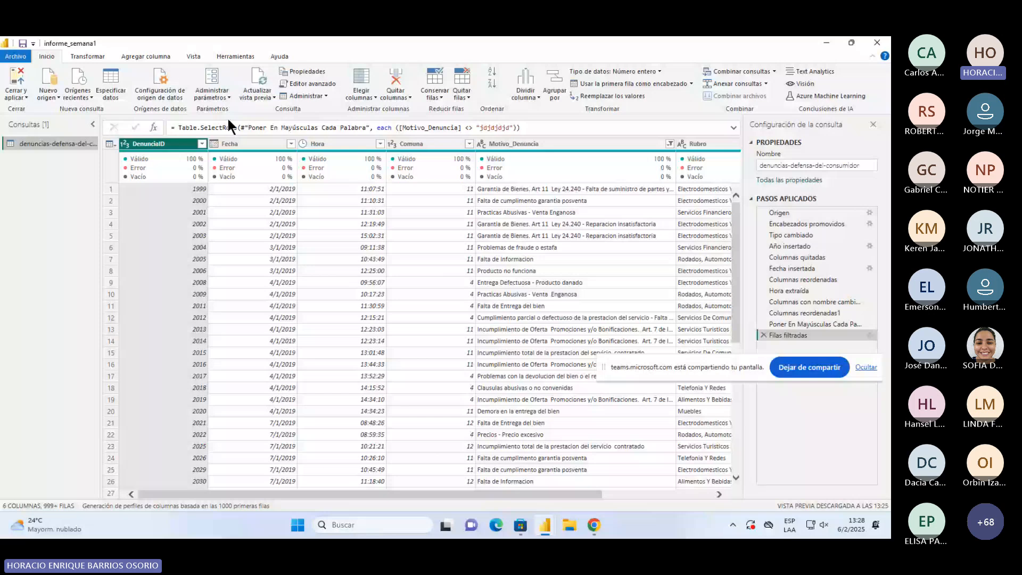
# Step: Examine the Table.SelectRows formula of the Filas filtradas step in the query editor and return to the report
pyautogui.click(196, 127)
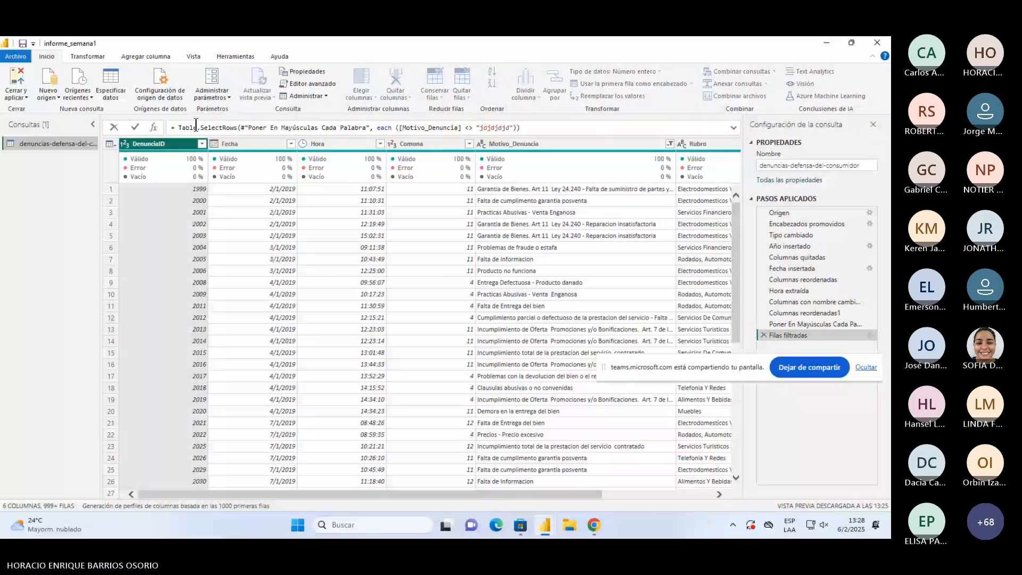
pyautogui.moveTo(178, 127); pyautogui.dragTo(531, 130)
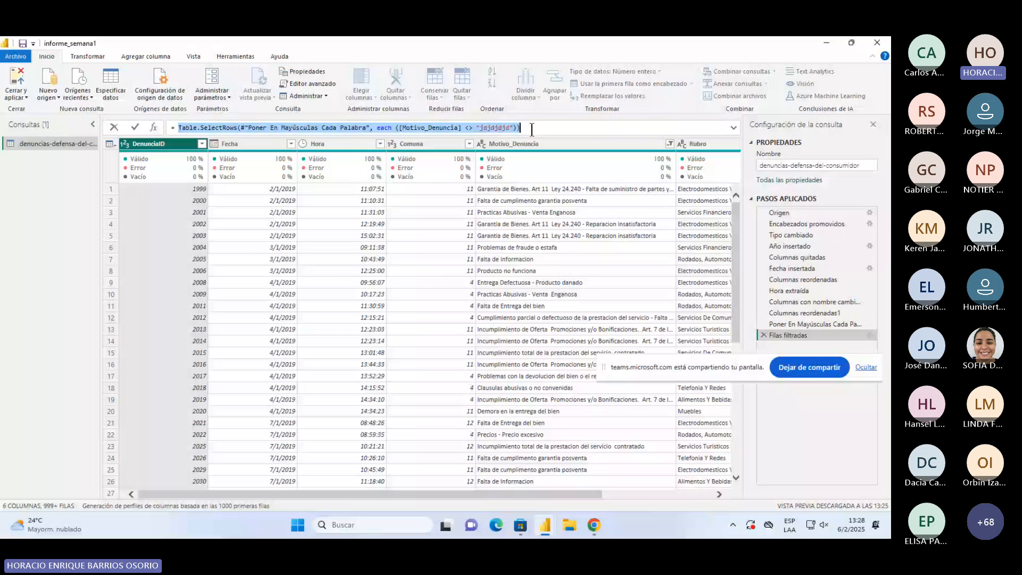
pyautogui.moveTo(531, 129); pyautogui.dragTo(307, 127)
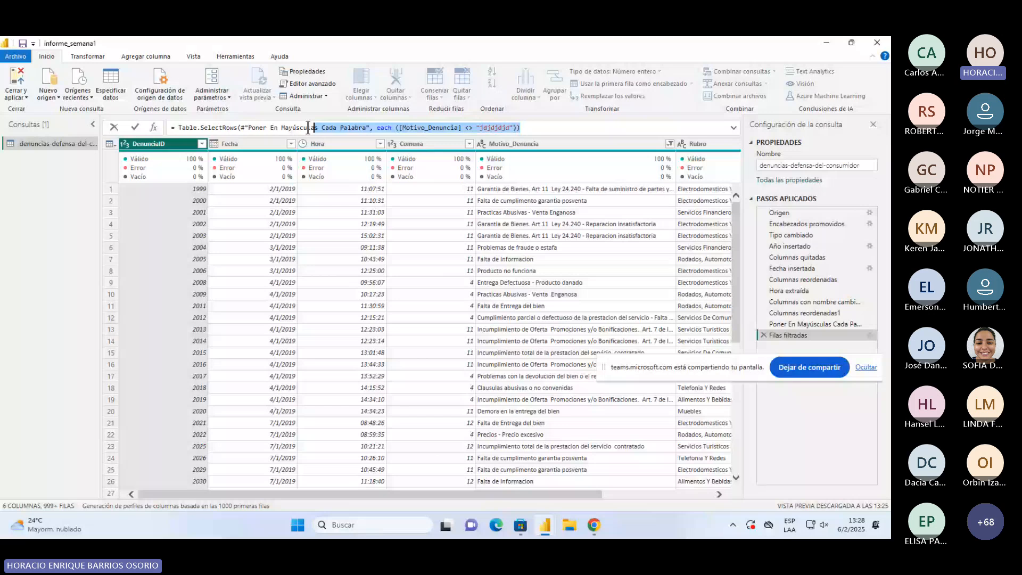
pyautogui.click(179, 128)
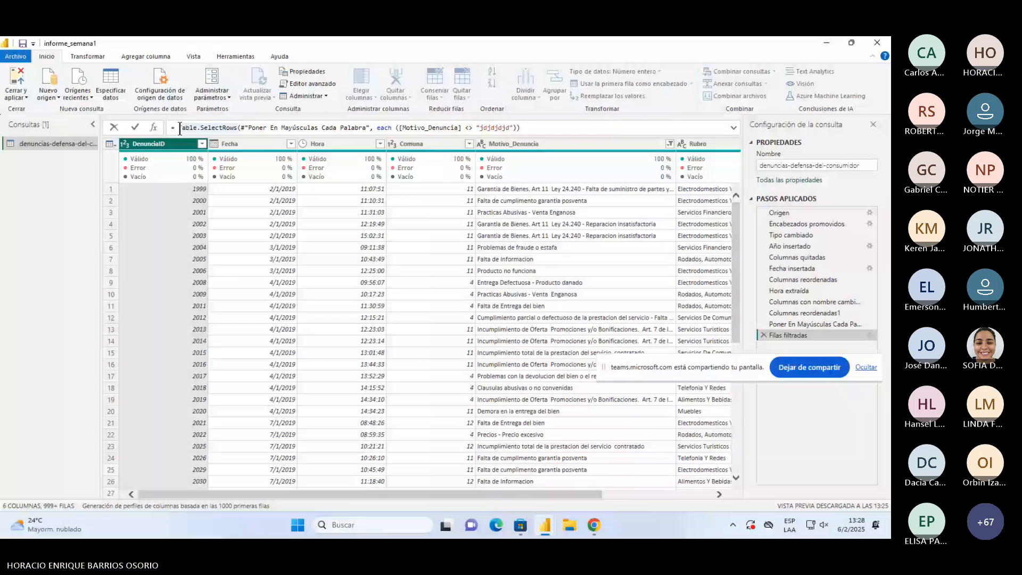
pyautogui.doubleClick(179, 128)
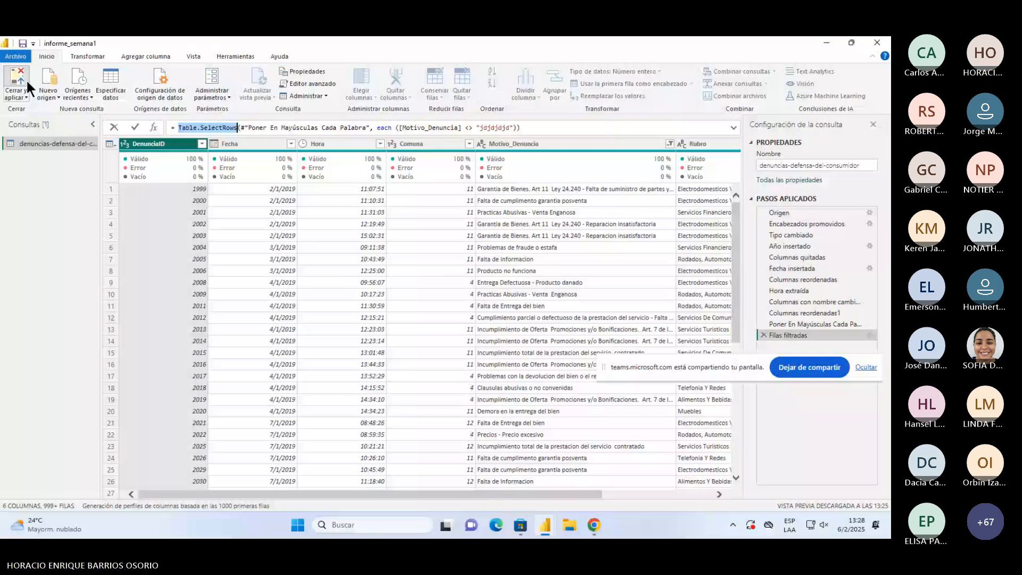
pyautogui.click(26, 79)
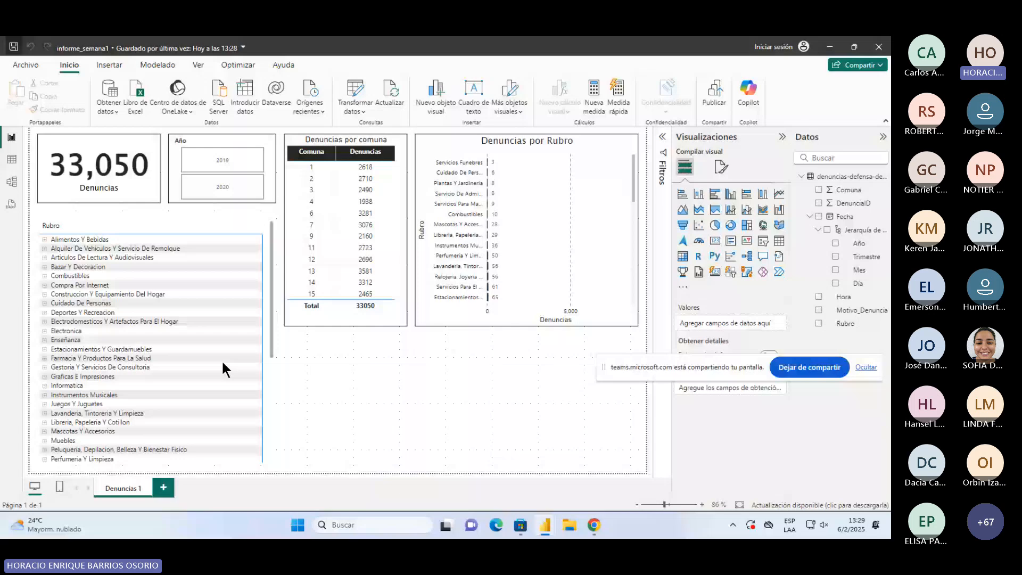
# Step: Replace the existing Rubro matrix with a new empty matrix filling the area below the Denuncias card and Año slicer
pyautogui.press('Delete')
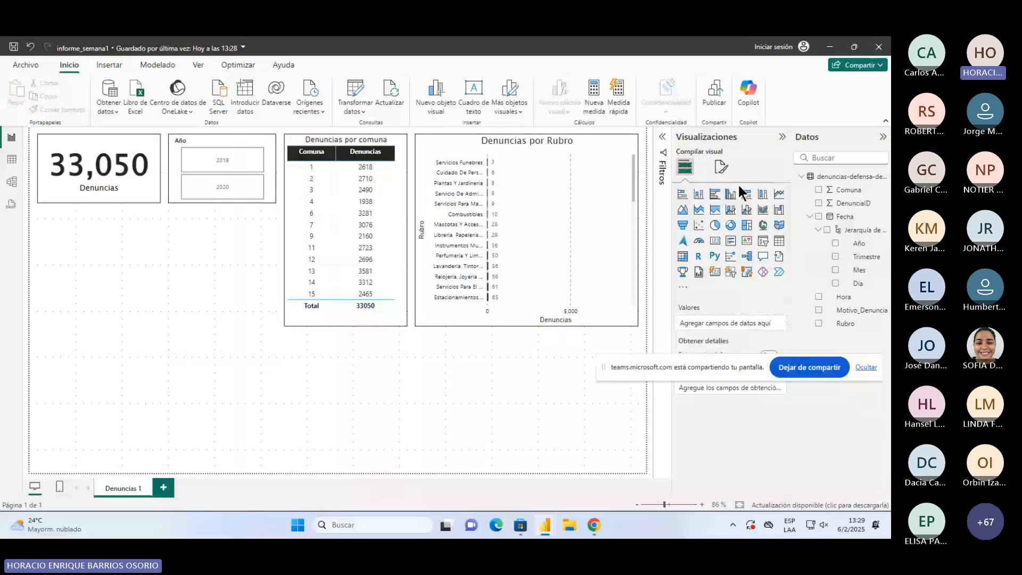
pyautogui.click(682, 258)
pyautogui.moveTo(110, 249); pyautogui.dragTo(120, 247)
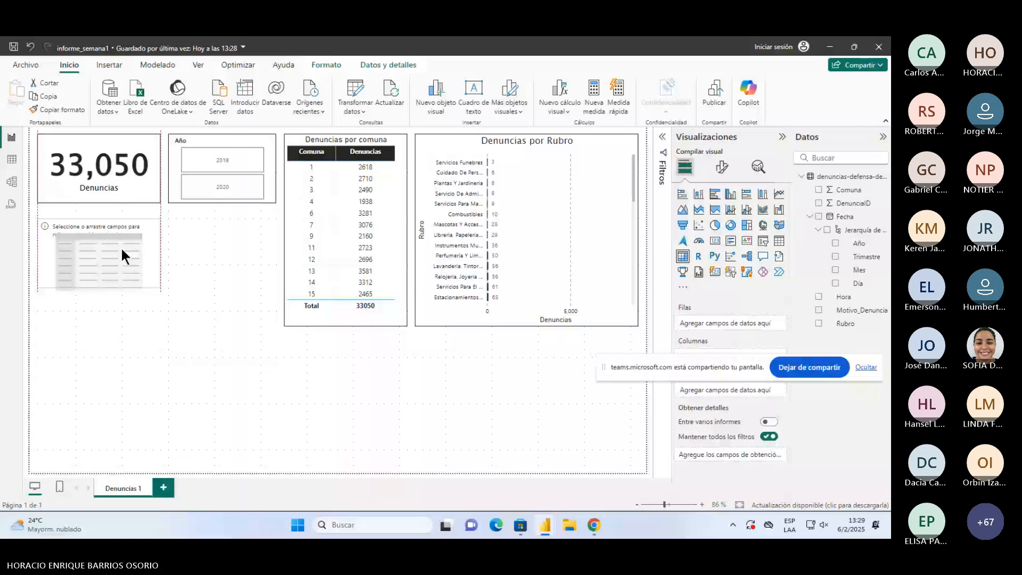
pyautogui.moveTo(160, 289); pyautogui.dragTo(274, 462)
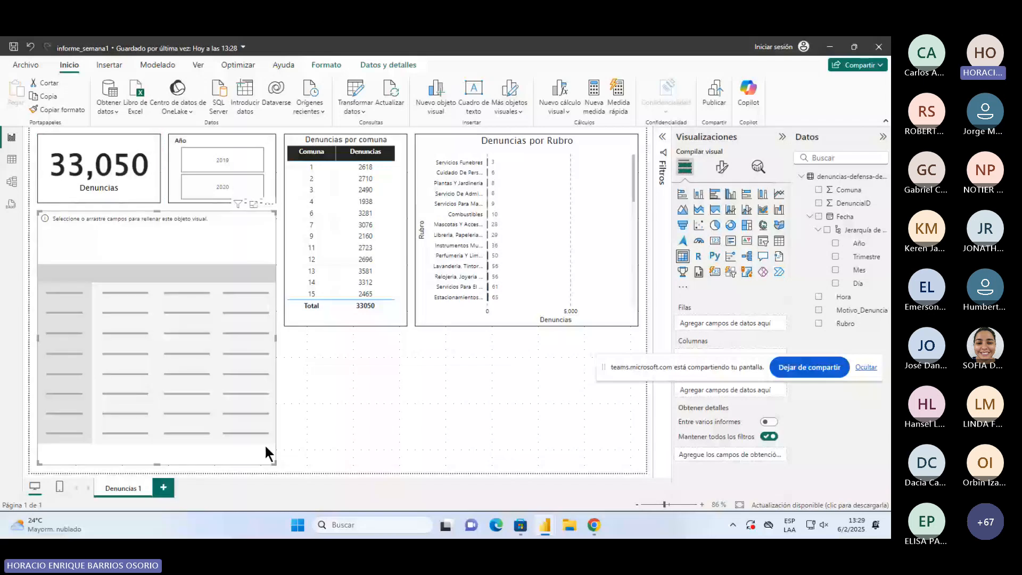
# Step: Add Rubro and Motivo_Denuncia as the matrix's row levels and collapse the Alimentos Y Bebidas category
pyautogui.click(846, 323)
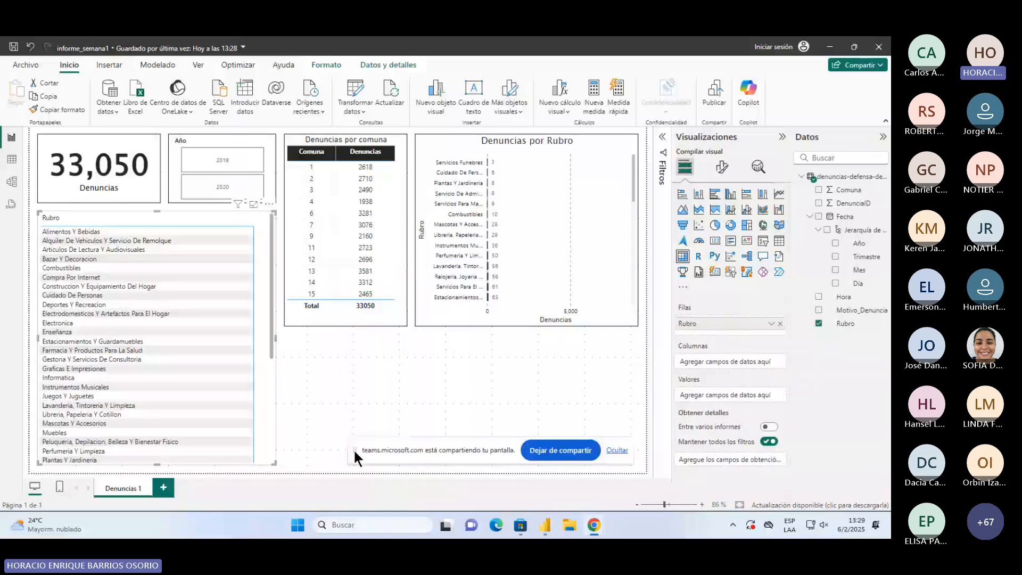
pyautogui.click(852, 310)
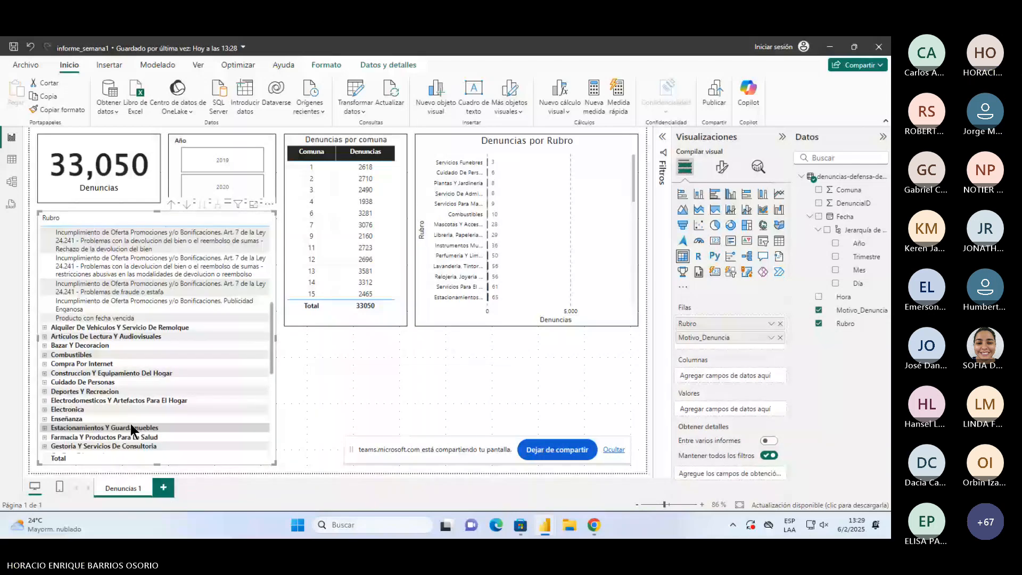
pyautogui.scroll(5, 130, 424)
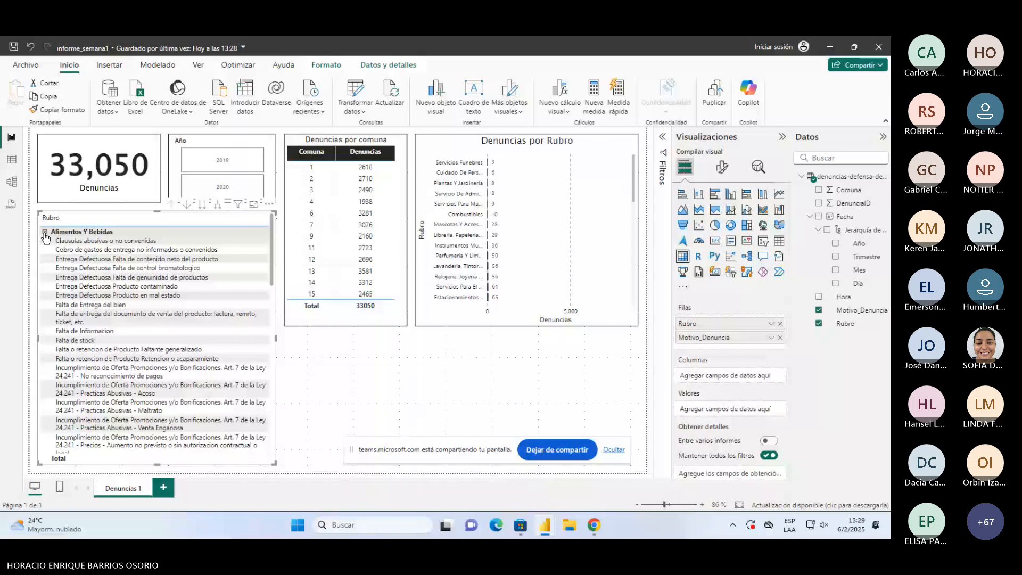
pyautogui.click(45, 232)
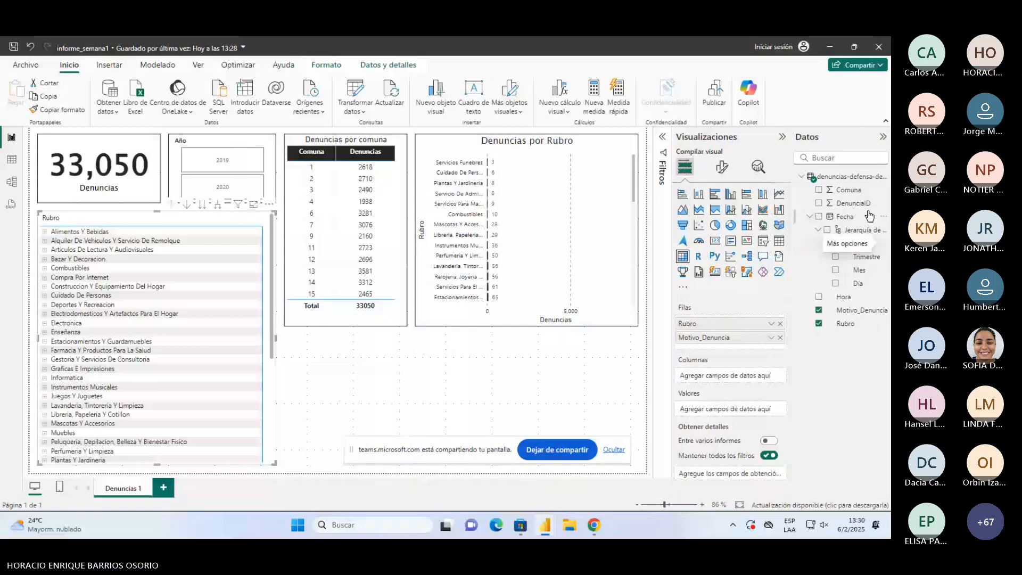
# Step: Add DenunciaID to the matrix's columns and inspect the matrix in focus mode
pyautogui.moveTo(860, 203); pyautogui.dragTo(754, 411)
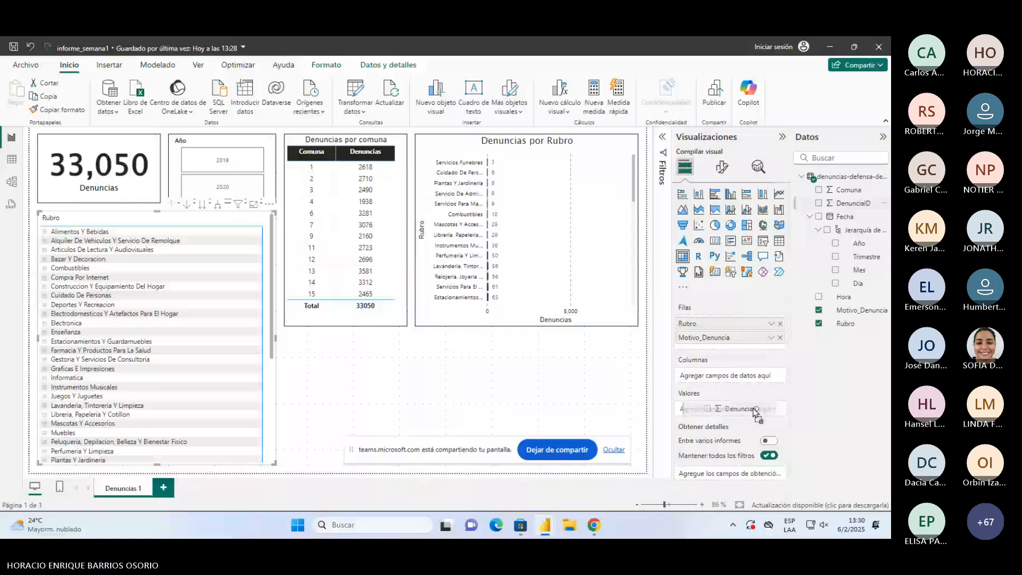
pyautogui.moveTo(754, 412); pyautogui.dragTo(725, 375)
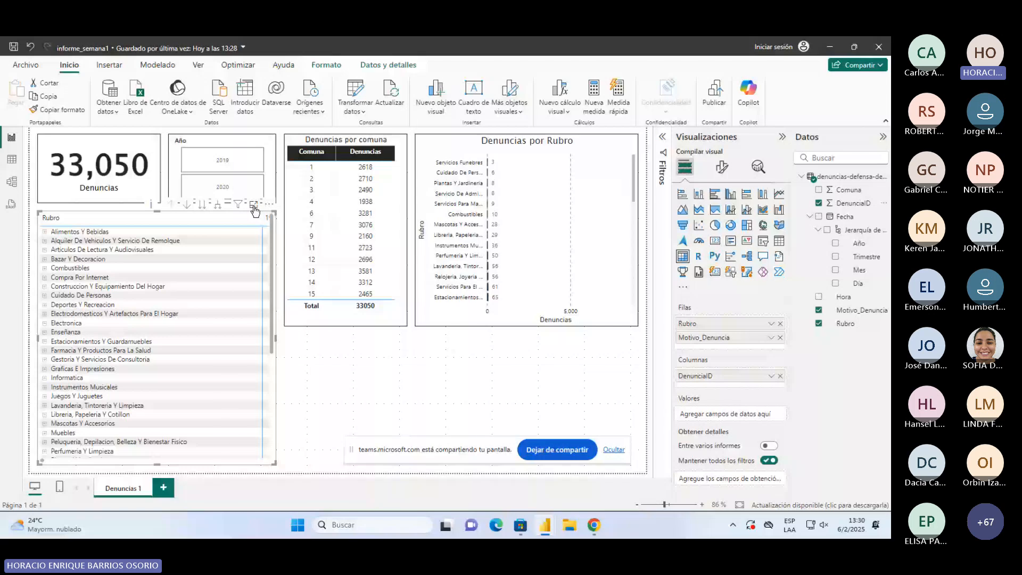
pyautogui.click(254, 205)
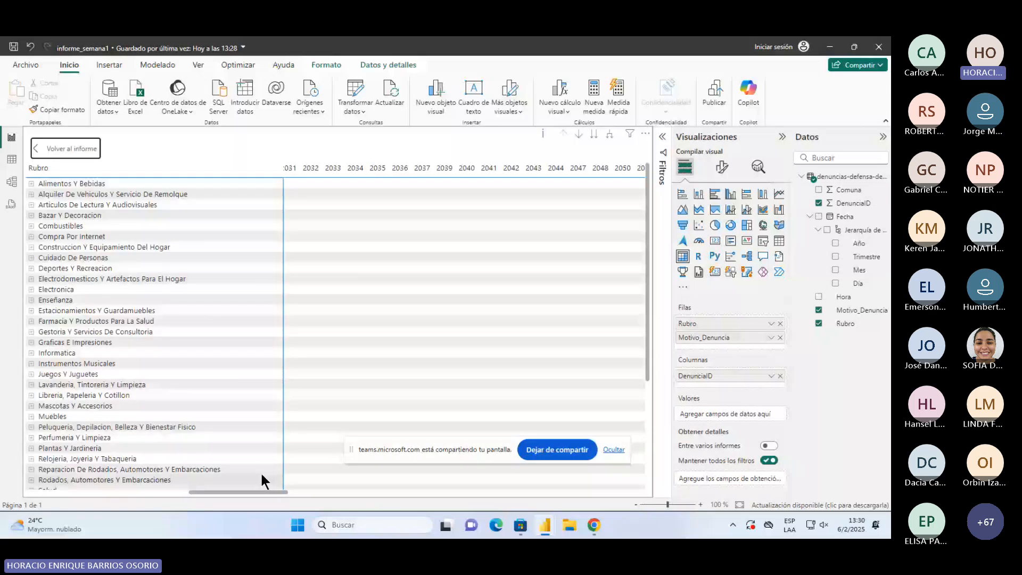
pyautogui.moveTo(261, 472); pyautogui.dragTo(71, 428)
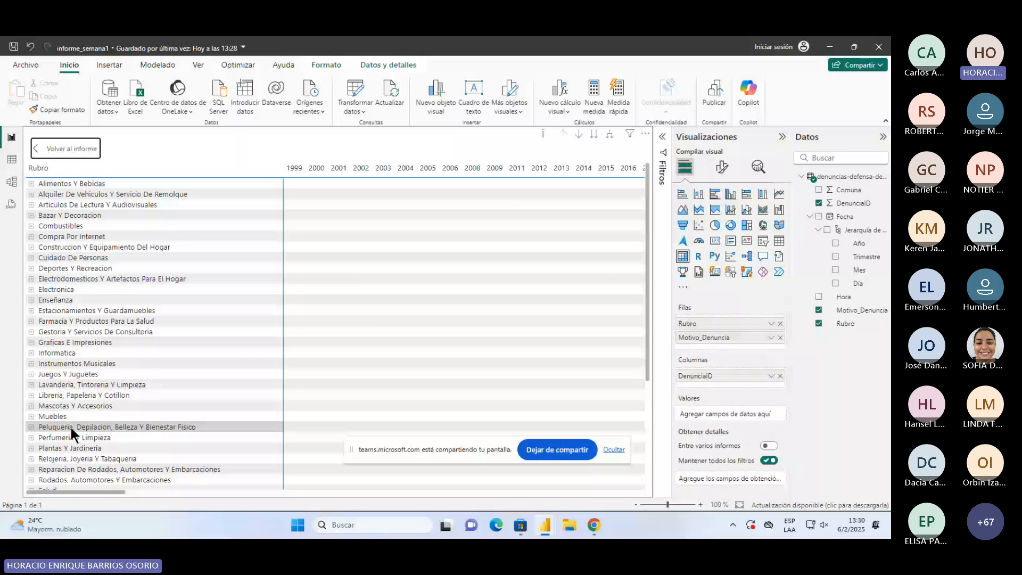
# Step: Move DenunciaID from the matrix's columns to its values as a count and rename the field Denuncias
pyautogui.moveTo(707, 376); pyautogui.dragTo(768, 413)
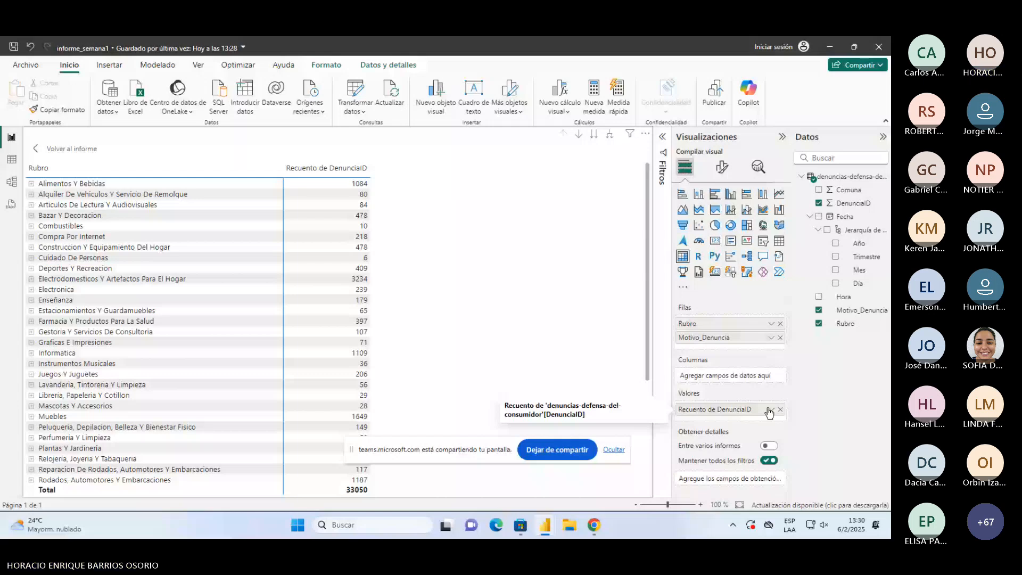
pyautogui.click(769, 410)
pyautogui.click(677, 342)
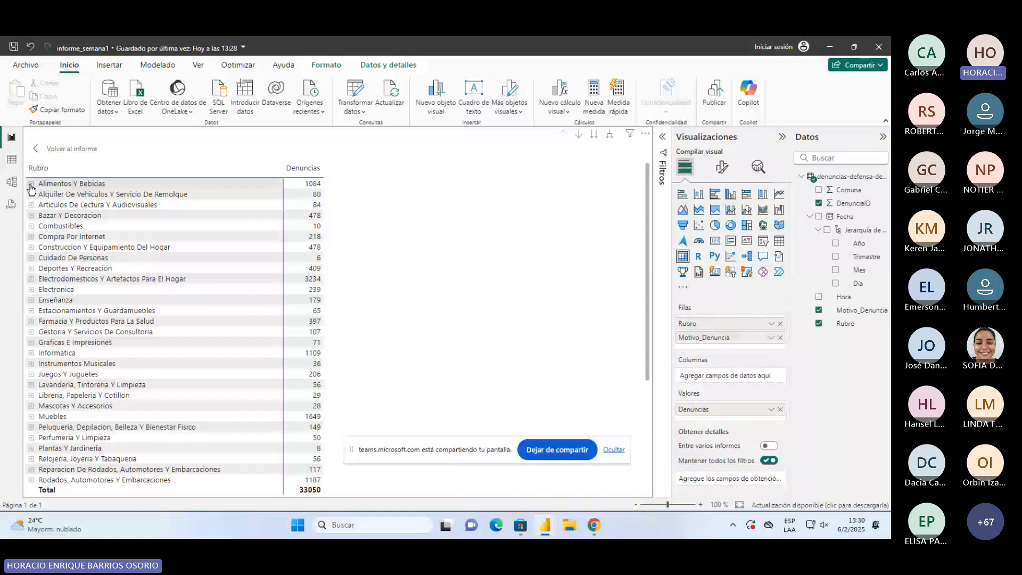
# Step: Collapse the expanded Alimentos Y Bebidas category and narrow the Rubro column of the focused matrix
pyautogui.click(31, 184)
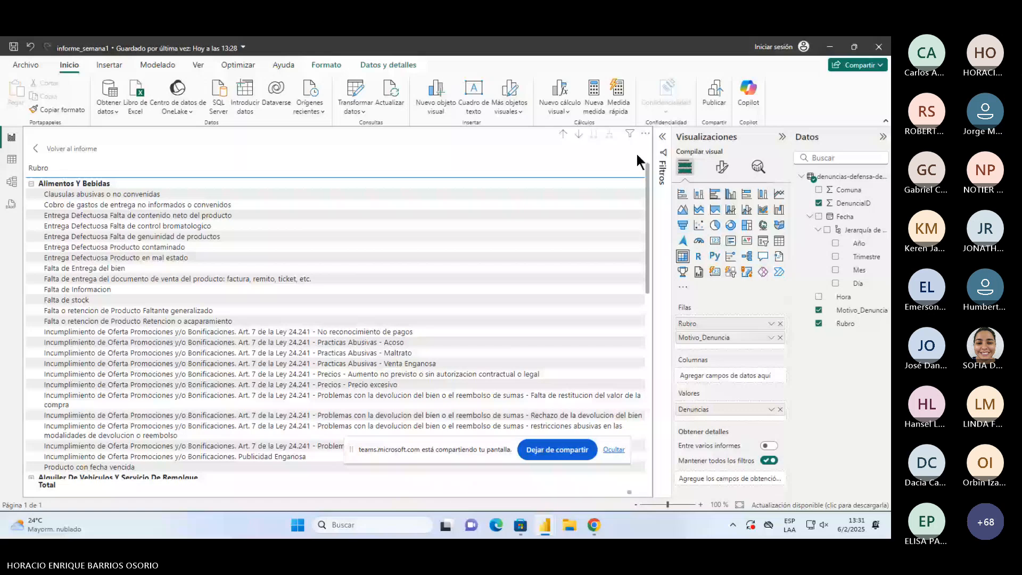
pyautogui.click(402, 194)
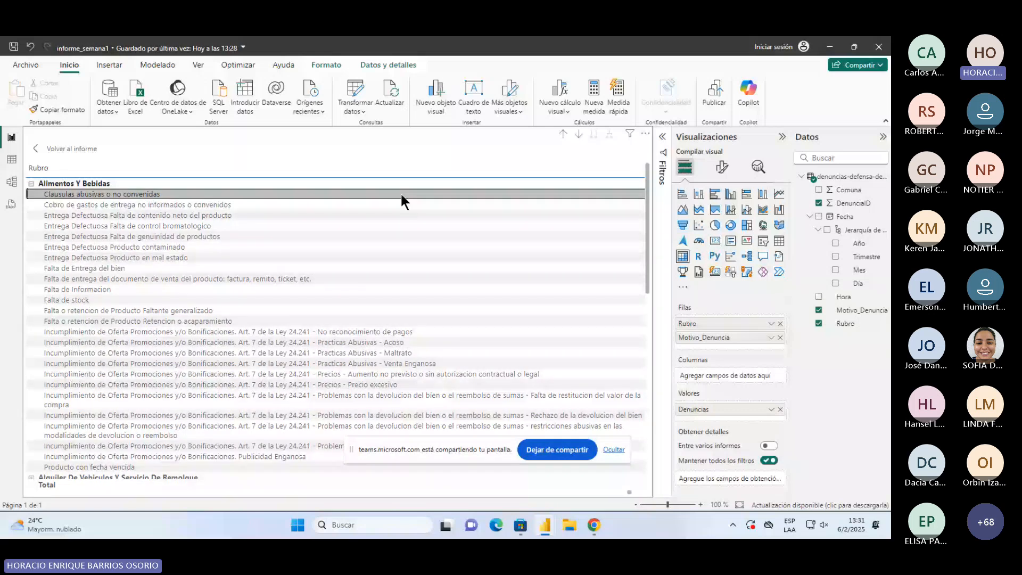
pyautogui.doubleClick(69, 183)
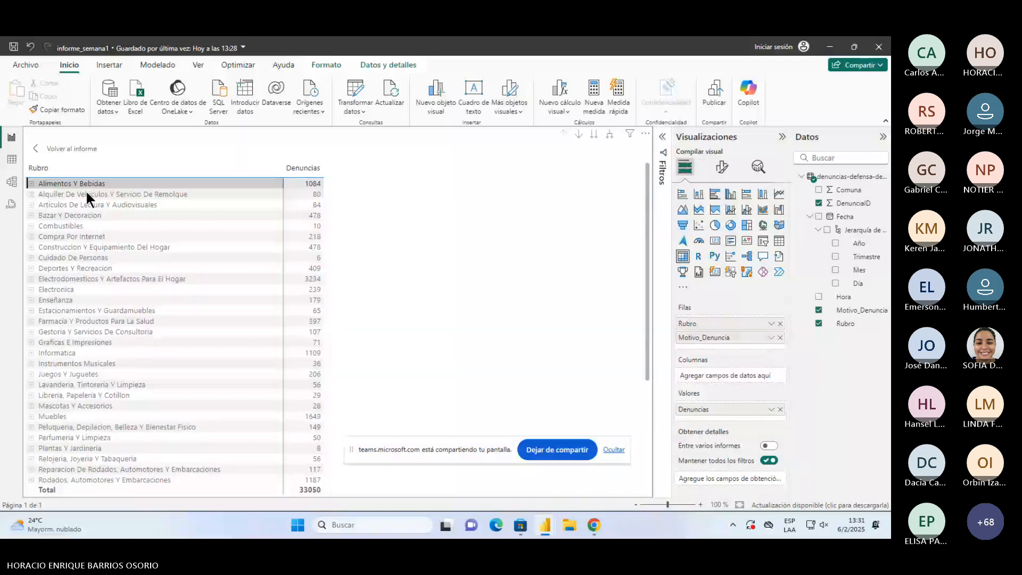
pyautogui.moveTo(283, 167); pyautogui.dragTo(185, 166)
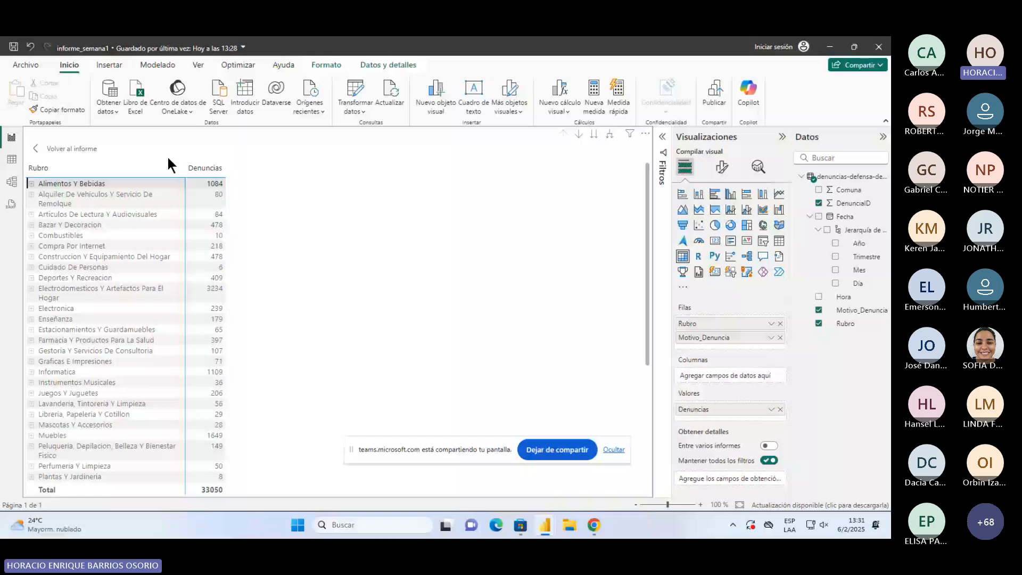
# Step: Examine the complaint reasons and counts under Alimentos Y Bebidas, collapse the category and return to the report page
pyautogui.click(31, 184)
pyautogui.scroll(-1, 138, 256)
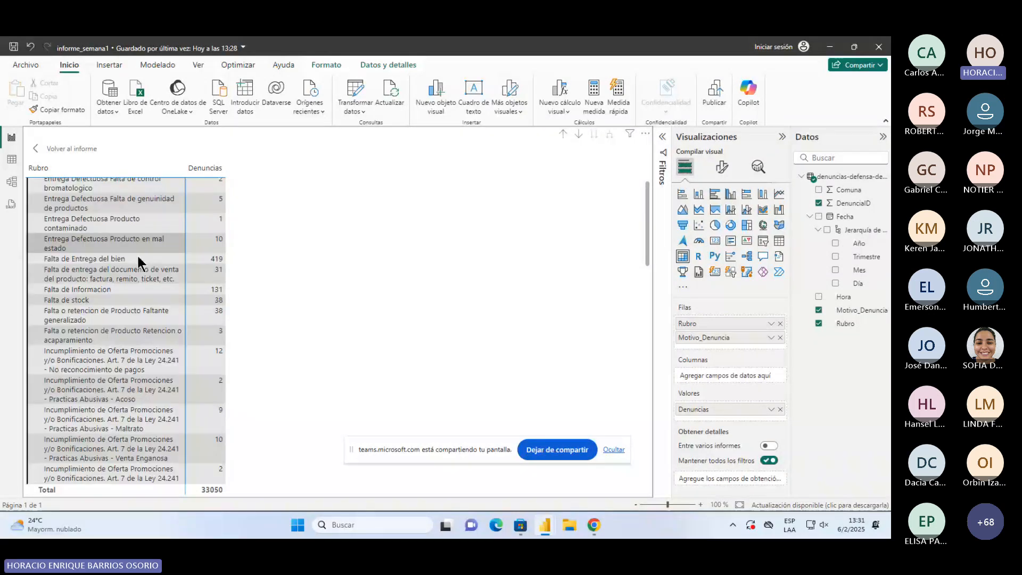
pyautogui.scroll(-3, 137, 258)
pyautogui.scroll(6, 136, 254)
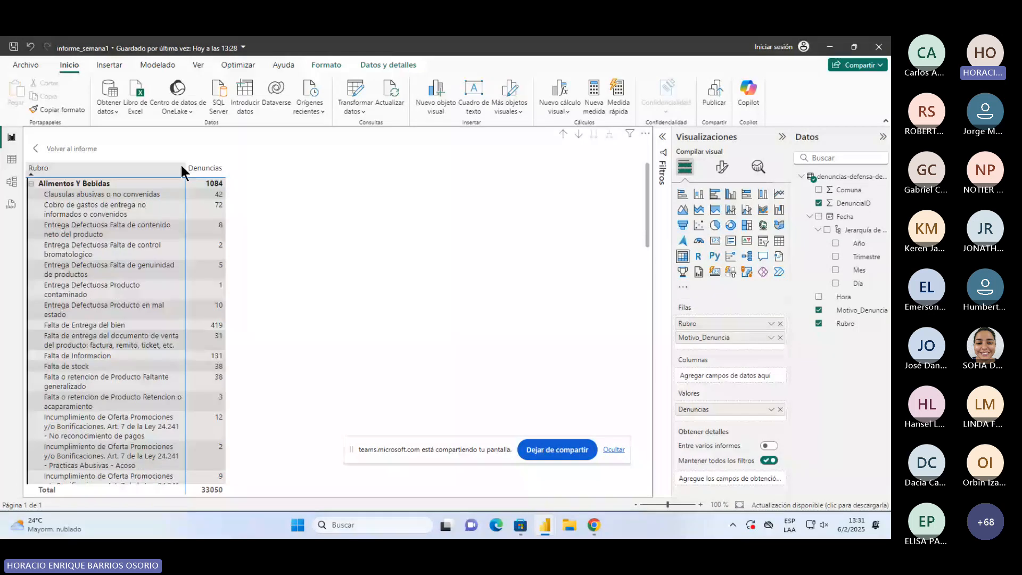
pyautogui.click(184, 168)
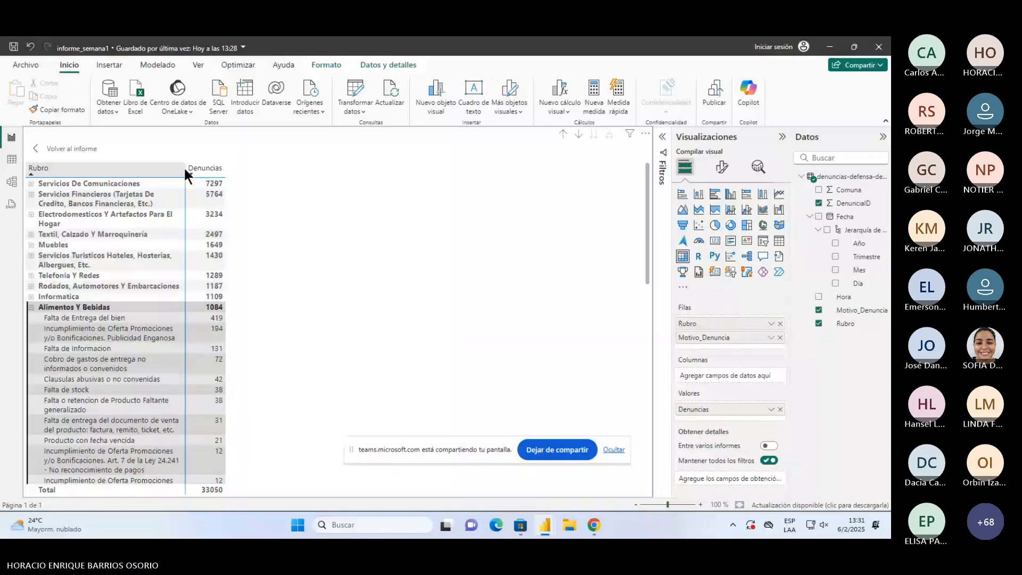
pyautogui.click(184, 167)
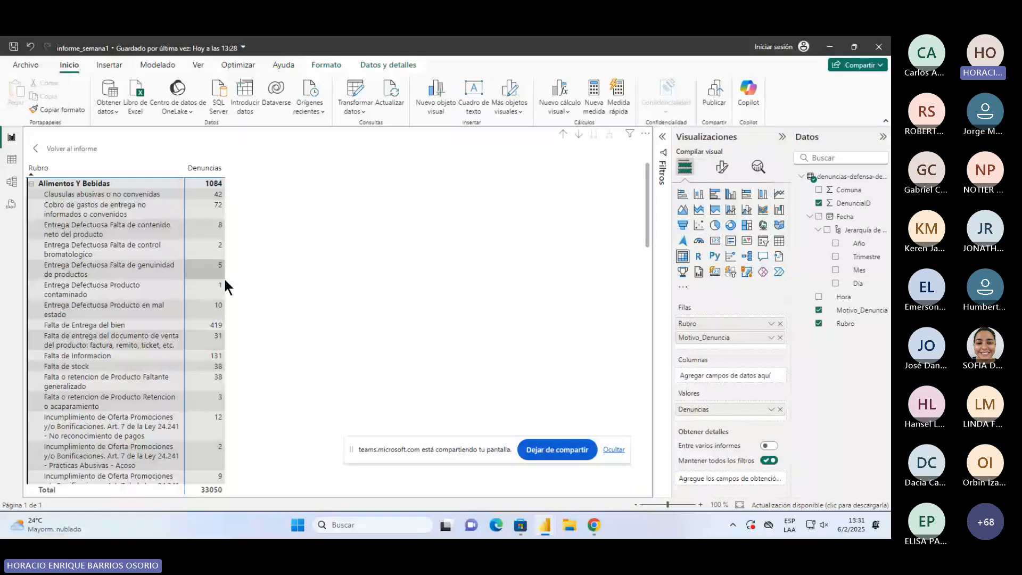
pyautogui.click(31, 183)
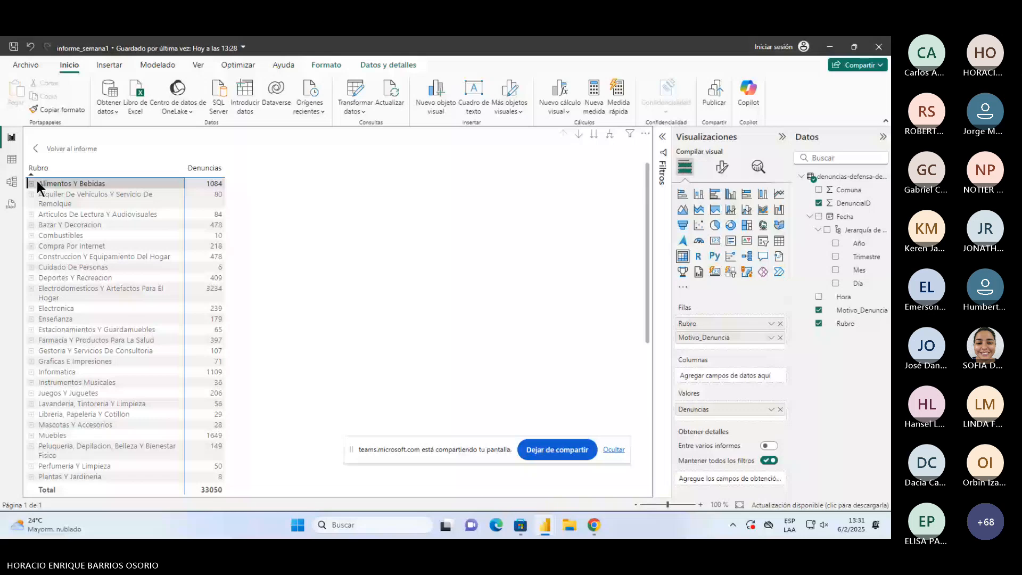
pyautogui.click(61, 149)
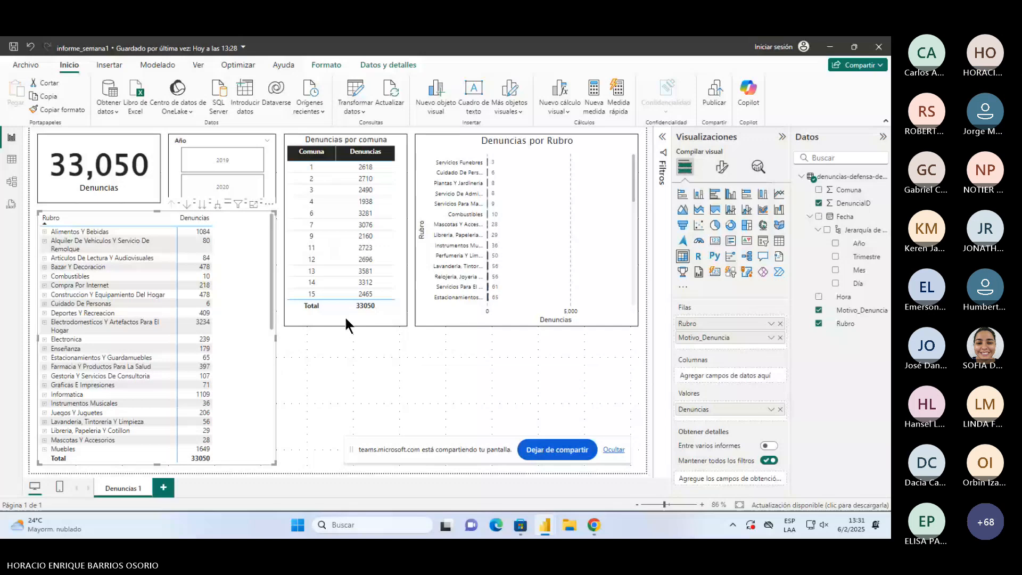
pyautogui.moveTo(863, 247); pyautogui.dragTo(842, 249)
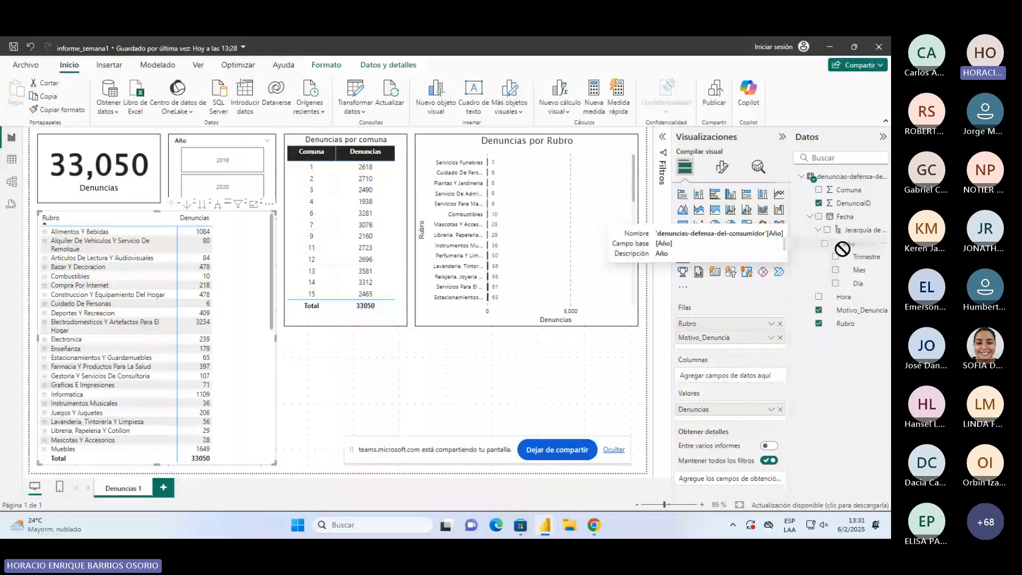
pyautogui.moveTo(842, 248); pyautogui.dragTo(773, 411)
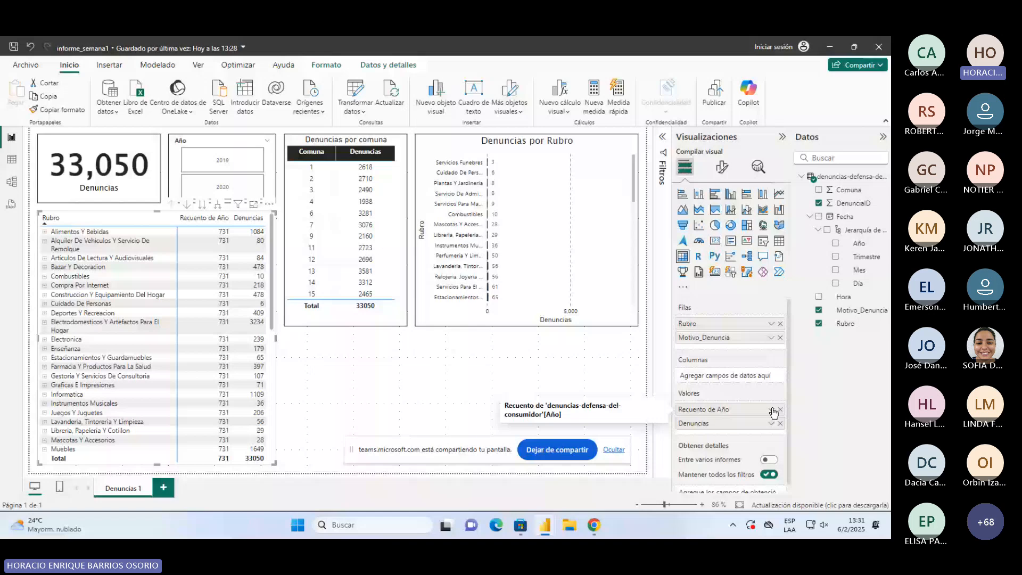
pyautogui.click(772, 410)
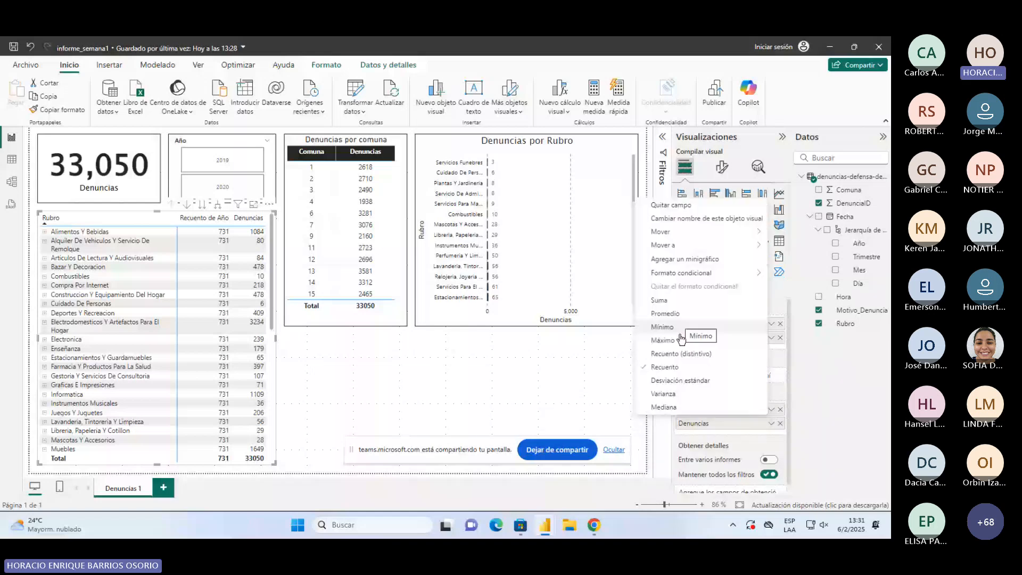
pyautogui.click(670, 204)
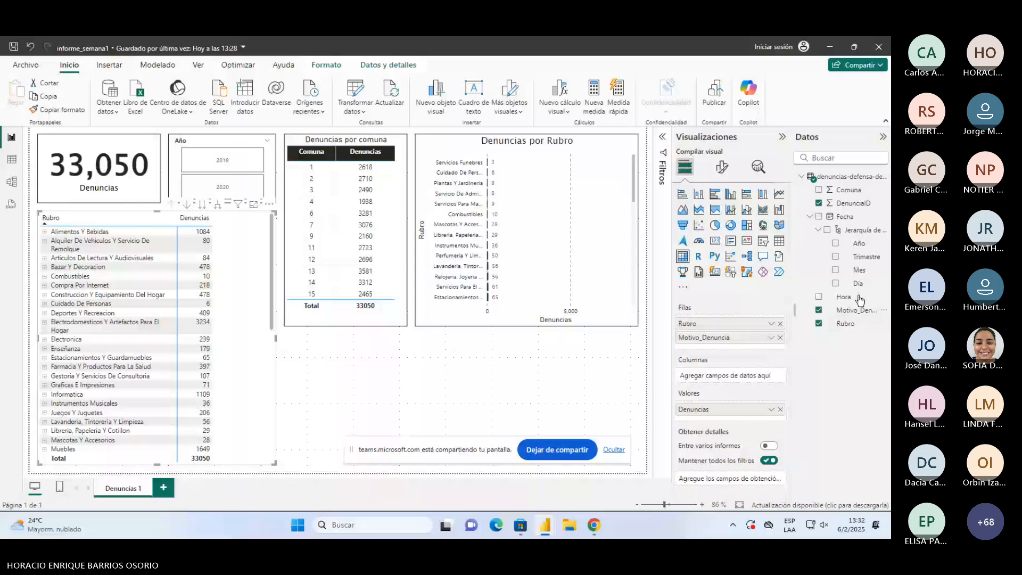
# Step: Add the Año level of Fecha to the matrix's columns and save the report
pyautogui.moveTo(860, 300); pyautogui.dragTo(735, 381)
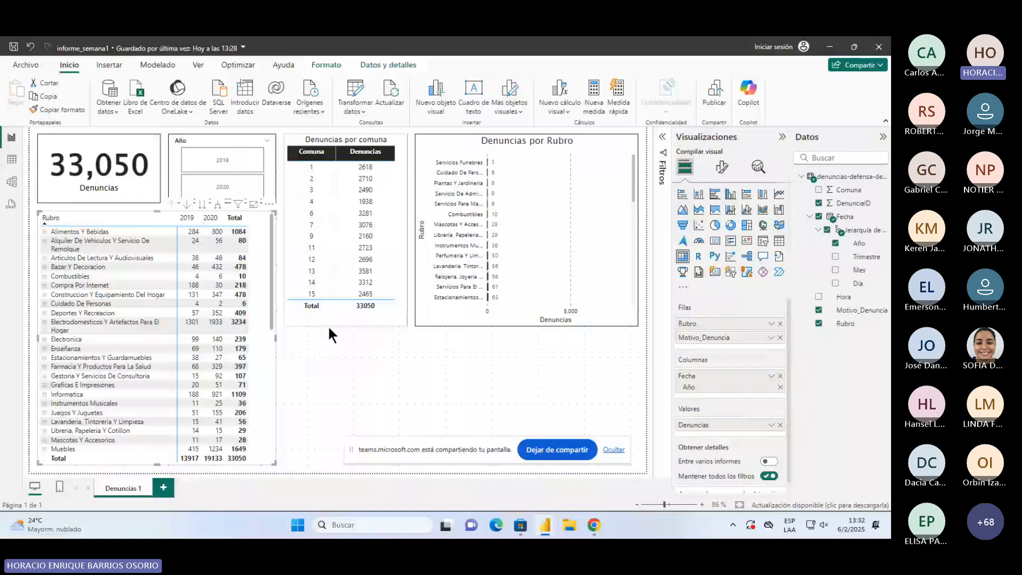
pyautogui.click(11, 50)
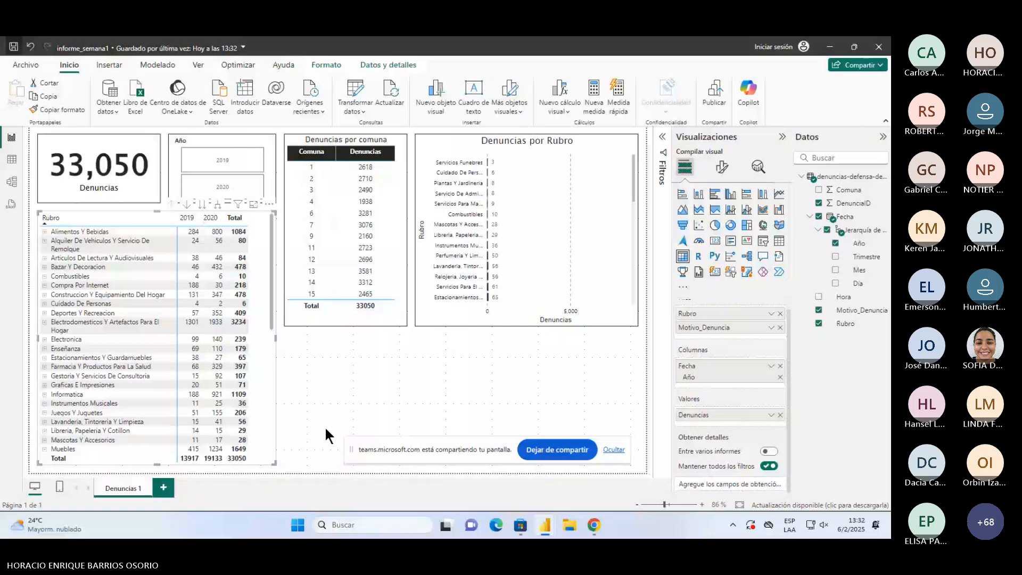
# Step: Review the yearly complaint counts per Rubro in the matrix, including the reasons under Alquiler De Vehiculos Y Servicio De Remolque
pyautogui.click(45, 243)
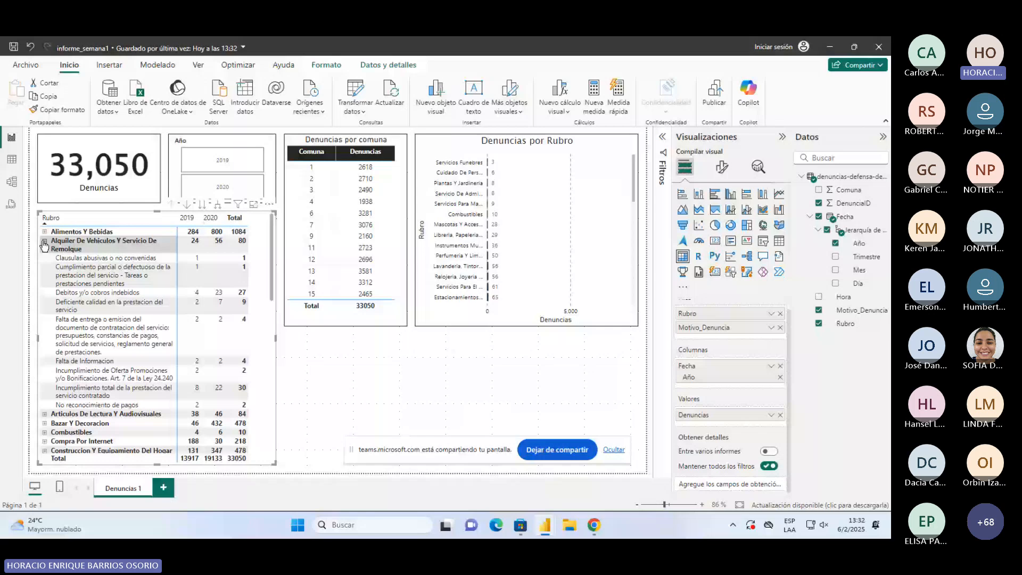
pyautogui.click(45, 244)
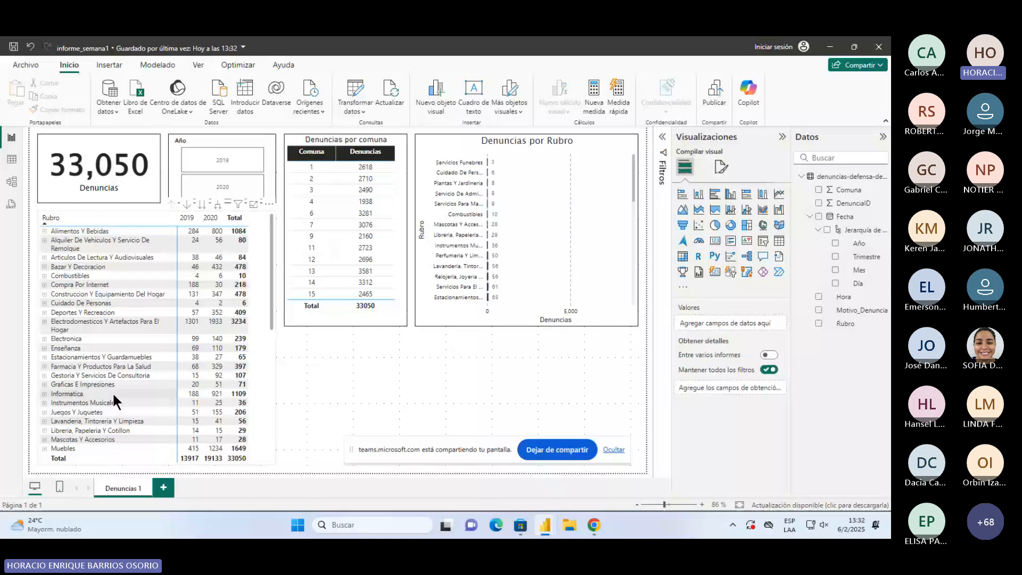
pyautogui.scroll(-3, 599, 251)
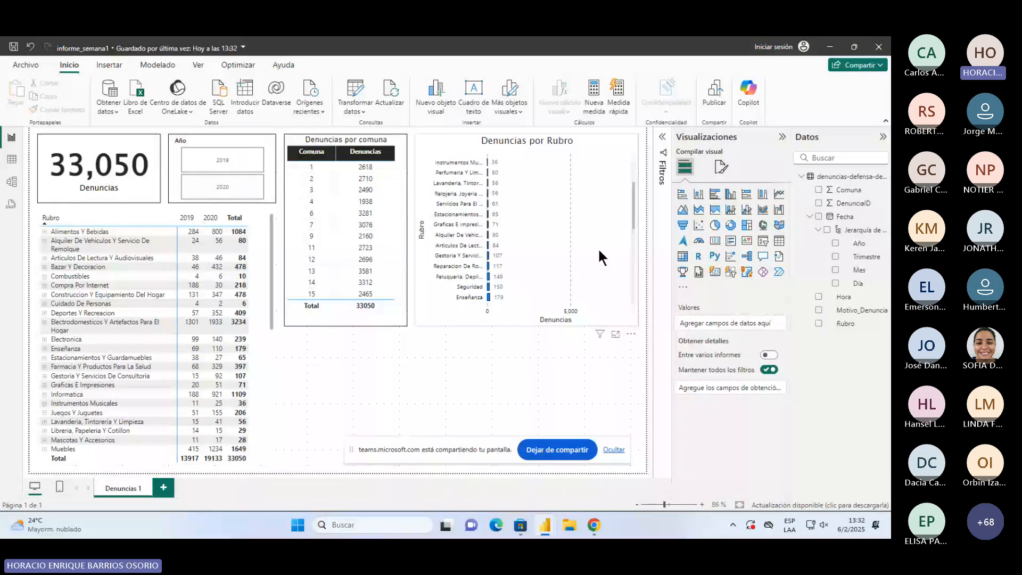
pyautogui.scroll(3, 600, 250)
pyautogui.scroll(-5, 177, 328)
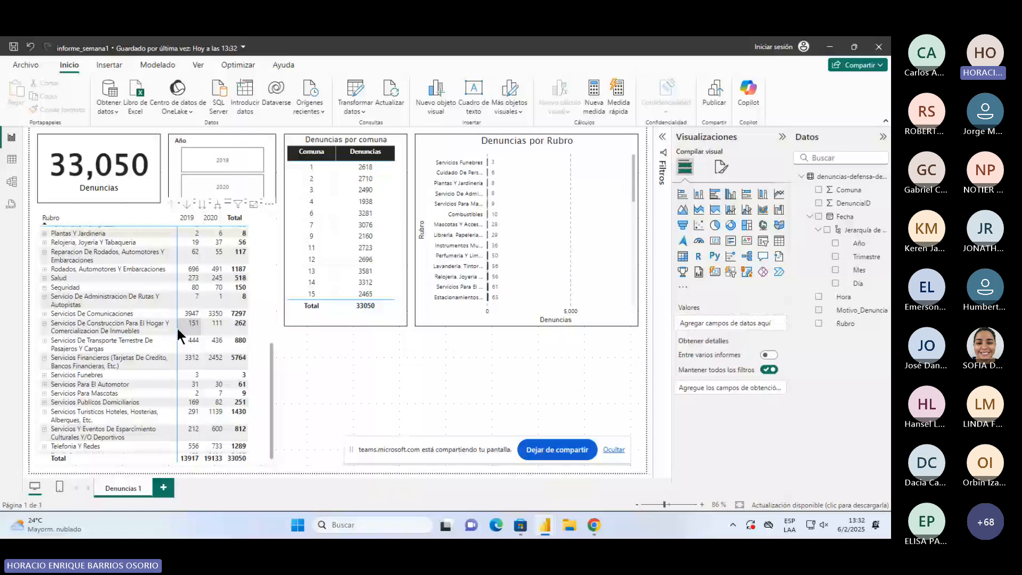
pyautogui.scroll(-1, 110, 261)
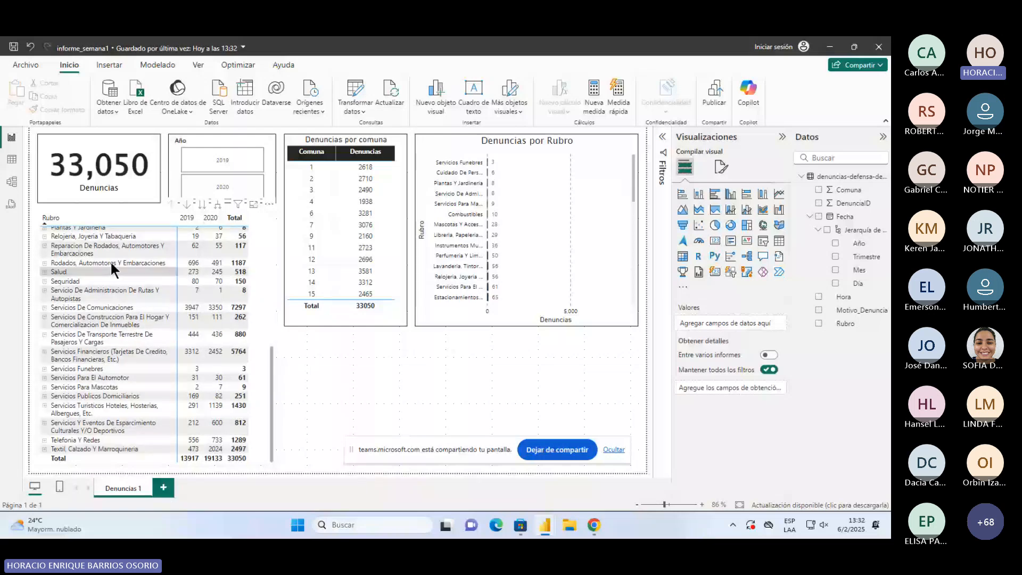
pyautogui.scroll(10, 111, 260)
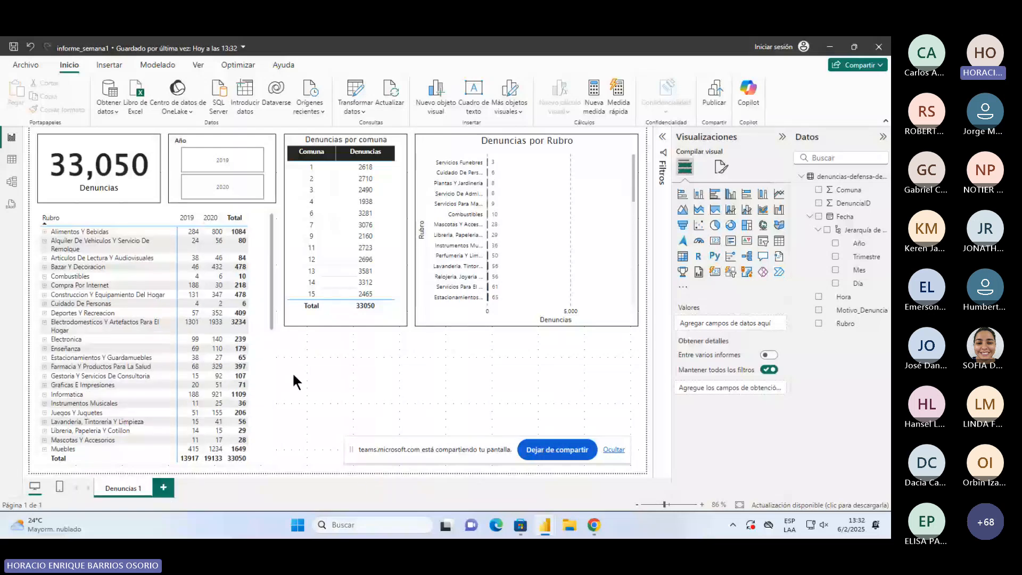
pyautogui.click(263, 356)
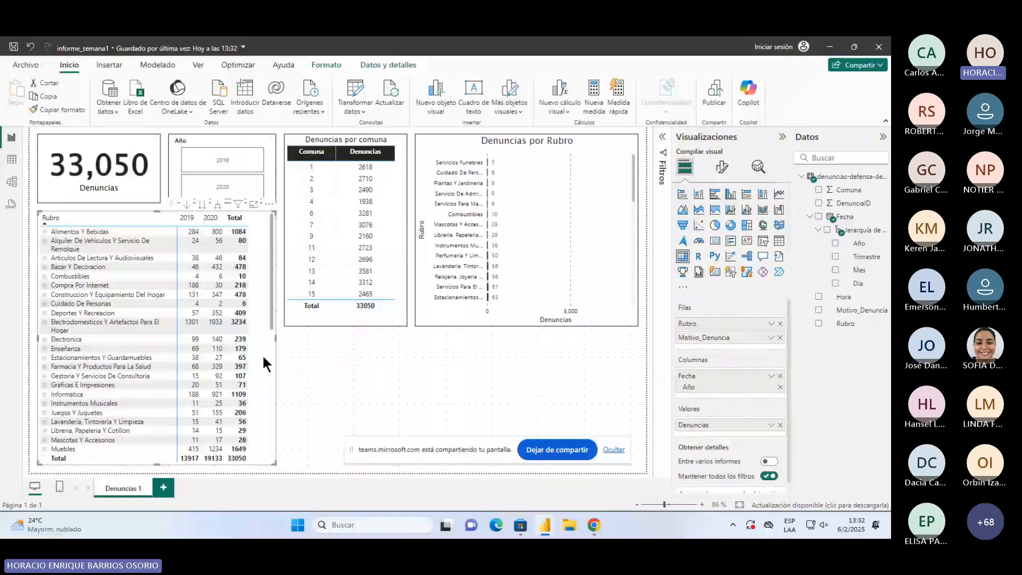
pyautogui.moveTo(542, 532)
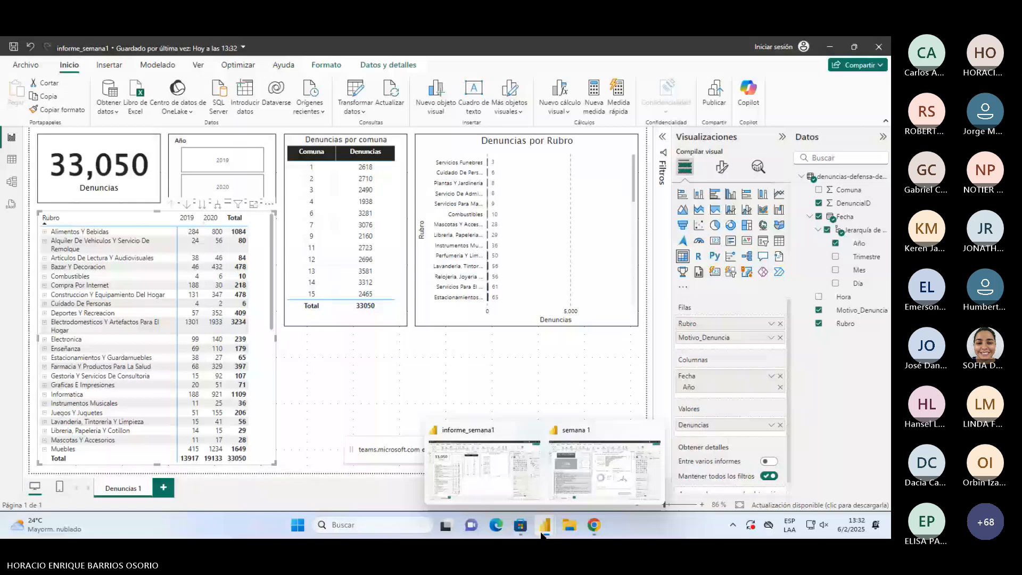
pyautogui.moveTo(591, 472)
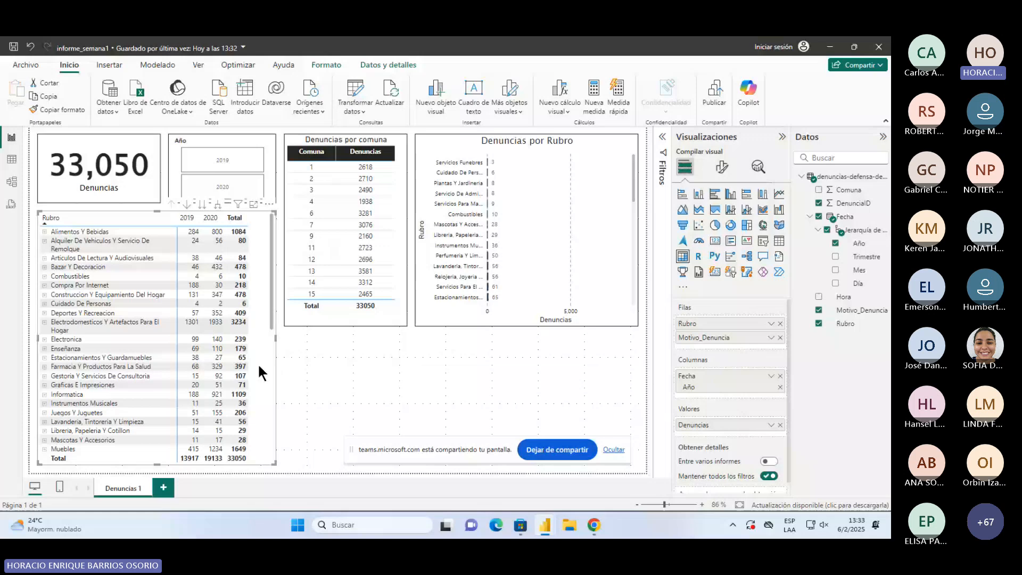
pyautogui.click(319, 367)
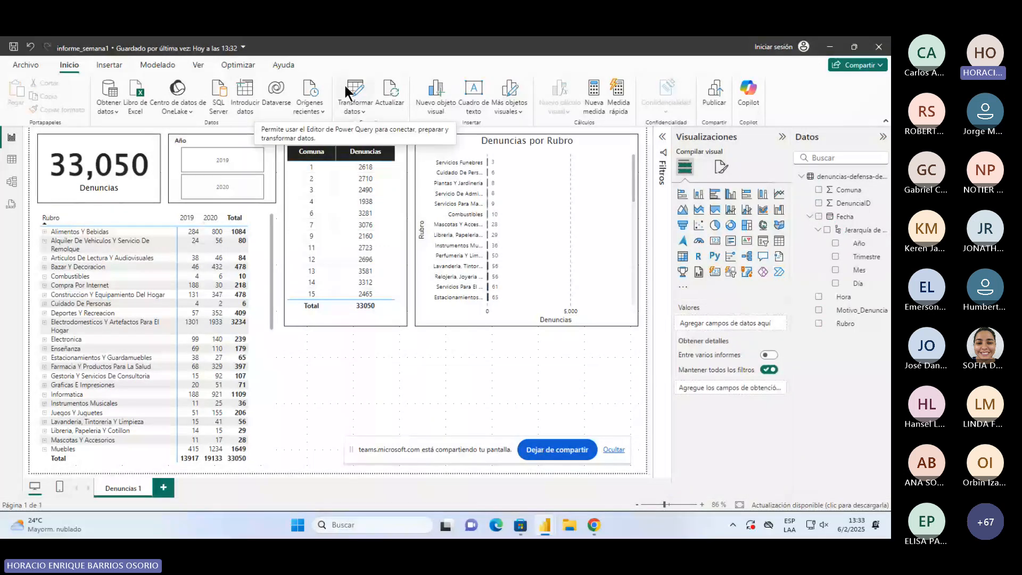
# Step: Examine the formula of the Filas filtradas step in the Power Query editor, then close and apply the query
pyautogui.click(345, 87)
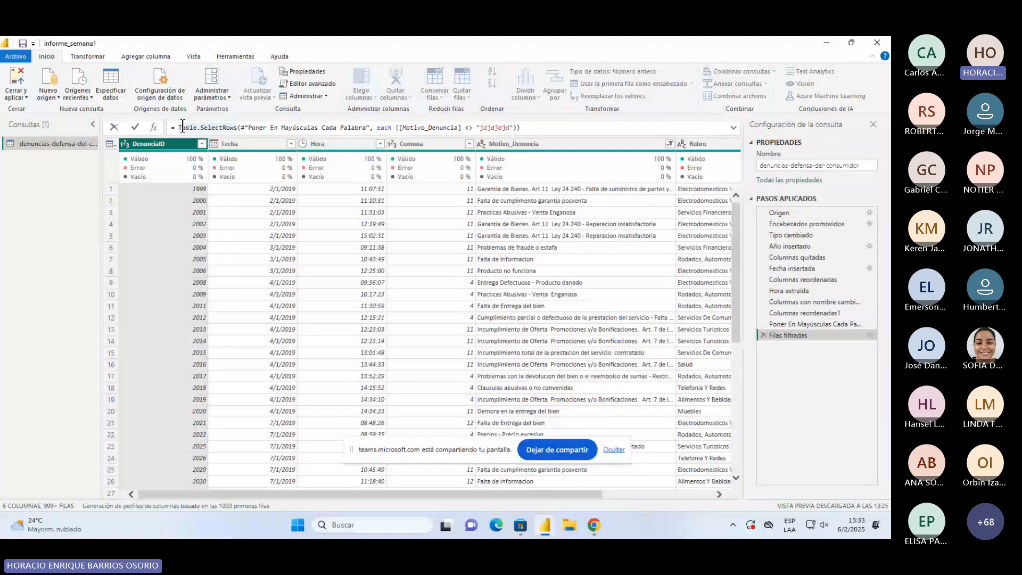
pyautogui.moveTo(183, 125); pyautogui.dragTo(558, 124)
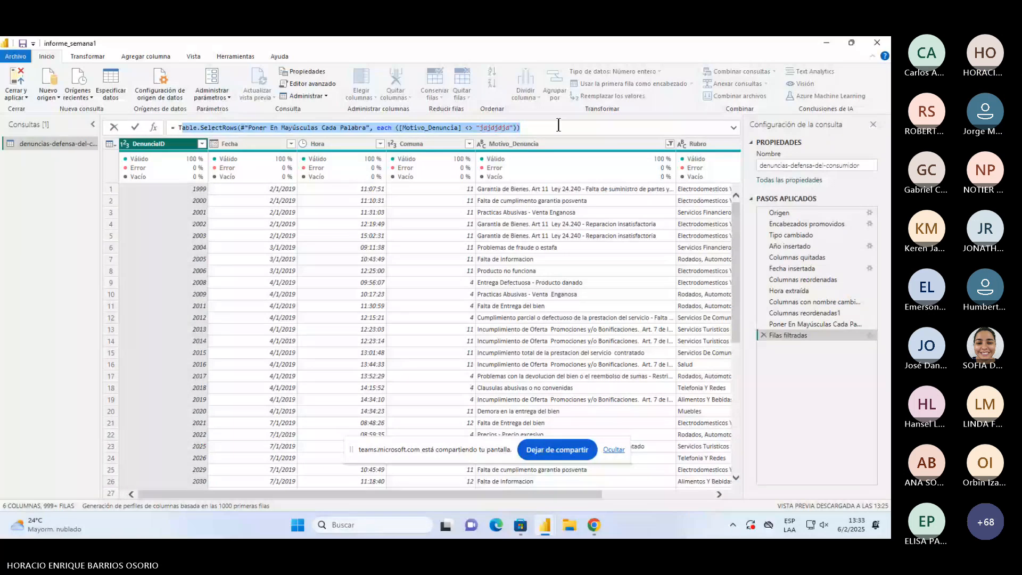
pyautogui.click(7, 84)
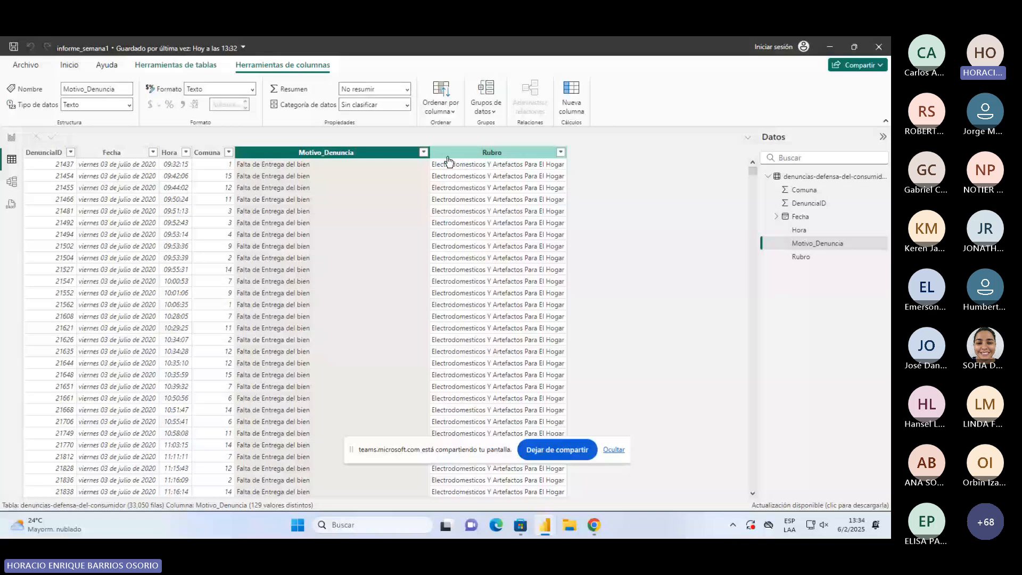
# Step: Compare the complaints data in table view with the report's visuals, ending on the report page
pyautogui.click(11, 136)
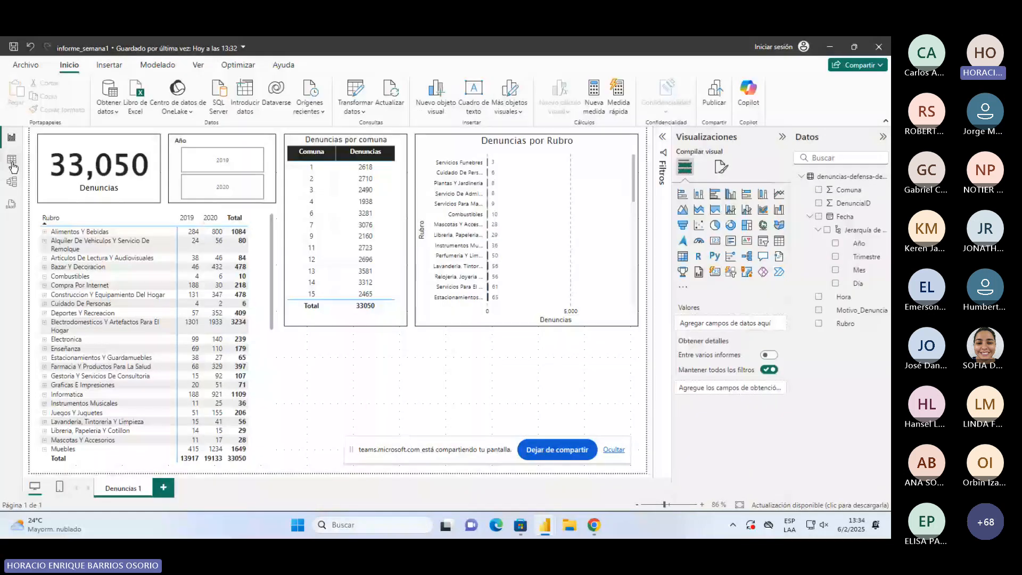
pyautogui.click(11, 161)
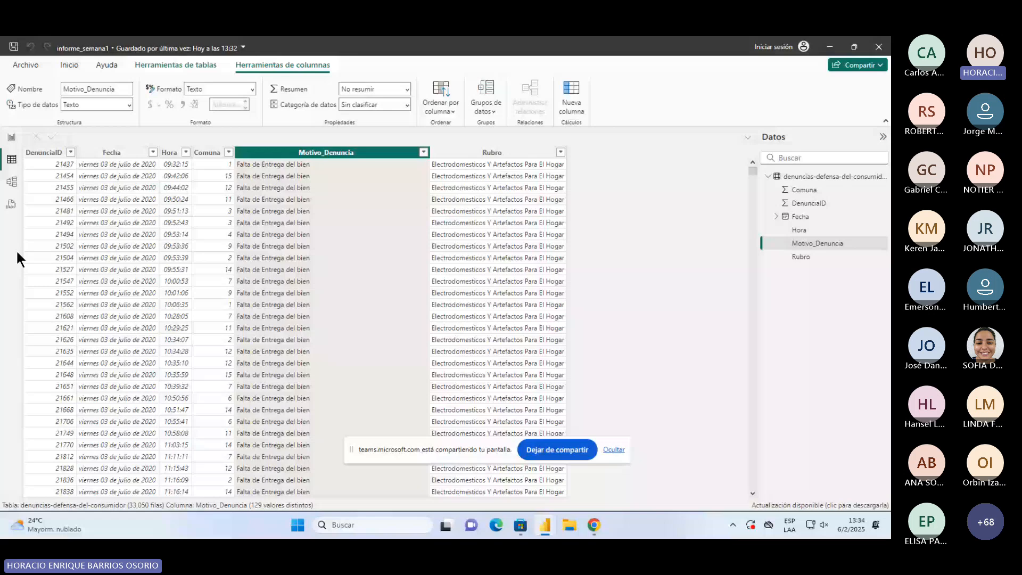
pyautogui.click(11, 137)
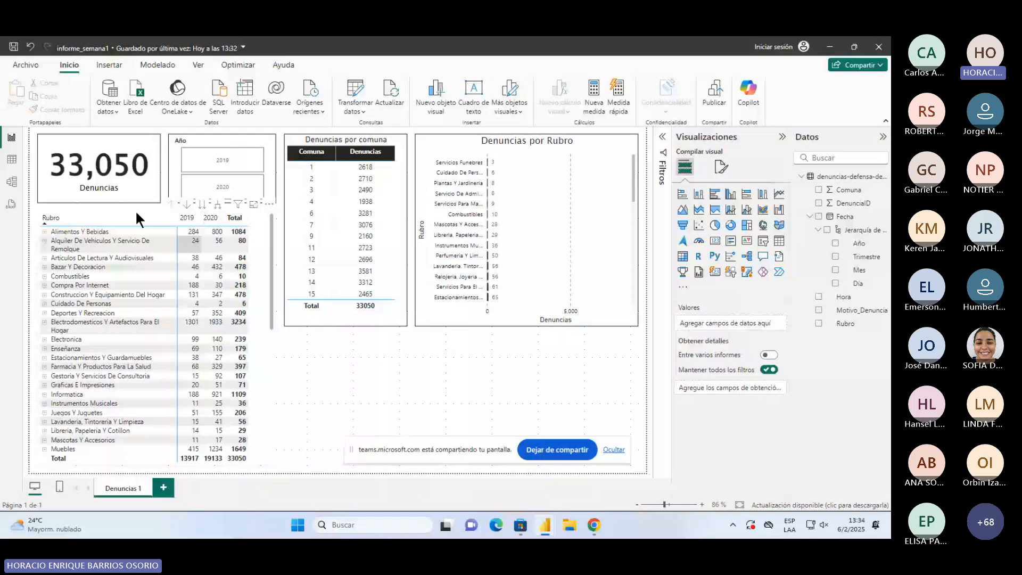
pyautogui.click(12, 159)
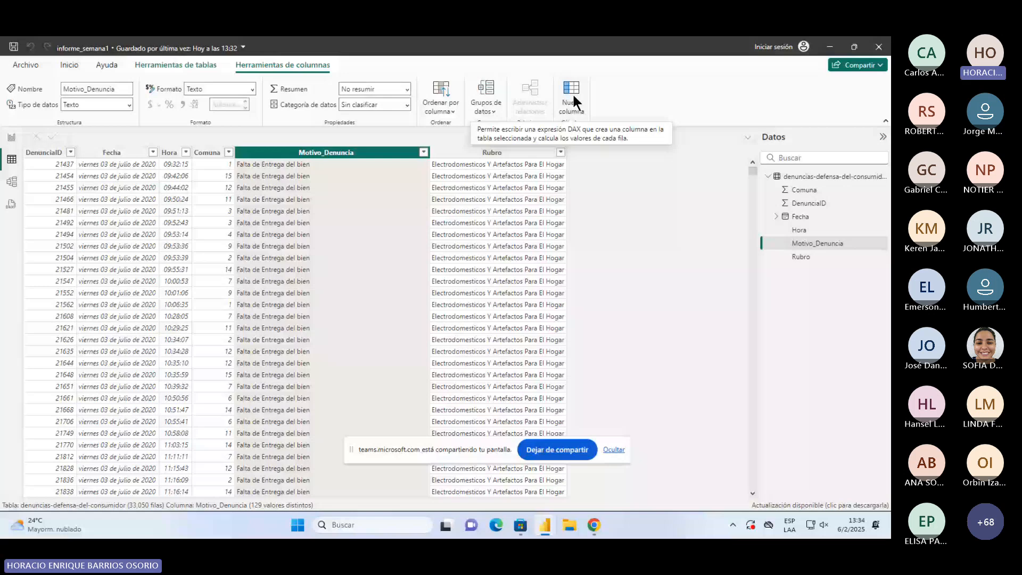
pyautogui.click(8, 139)
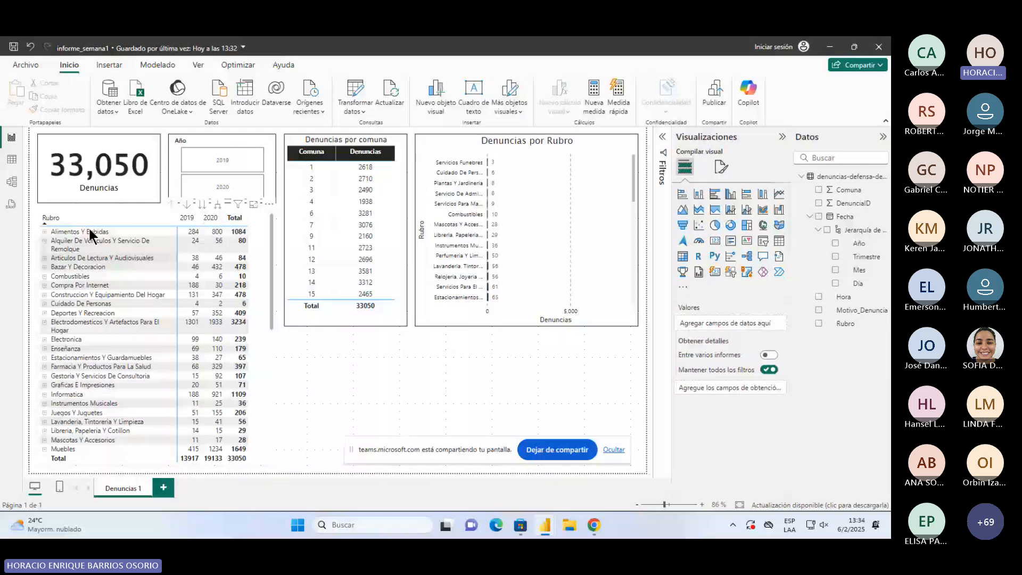
# Step: Turn on horizontal and vertical gridlines for the Rubro matrix
pyautogui.click(252, 288)
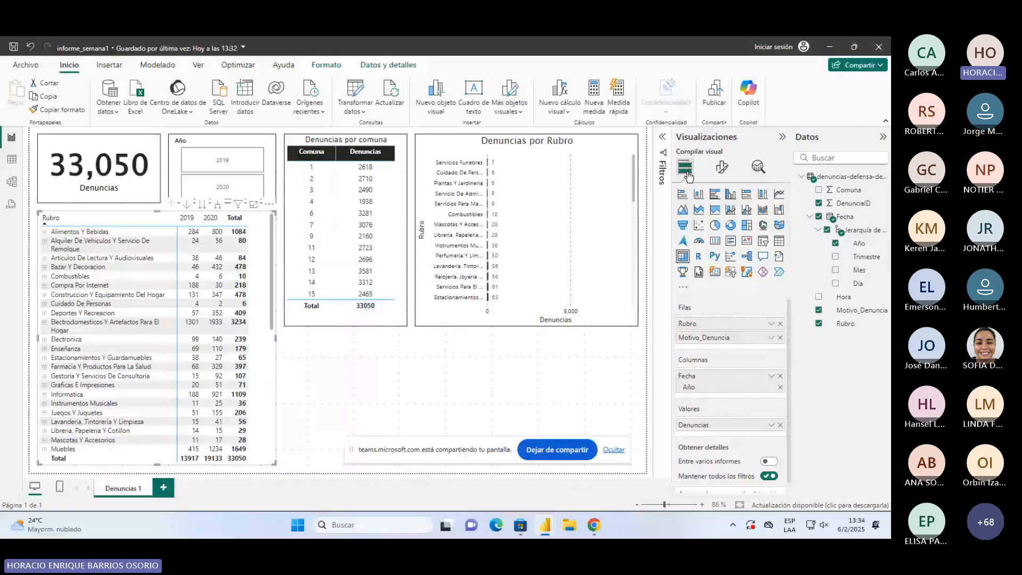
pyautogui.click(722, 166)
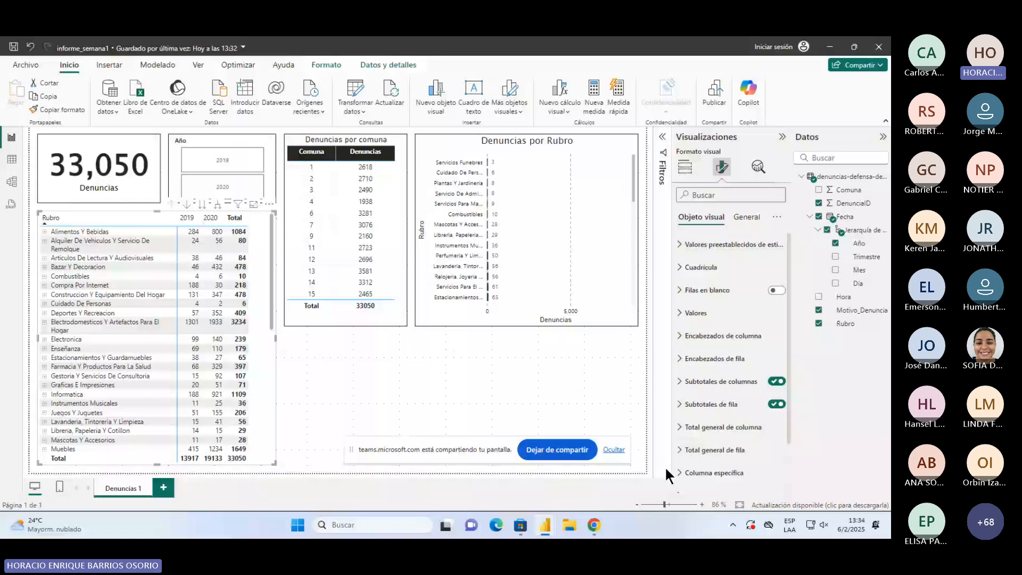
pyautogui.click(691, 267)
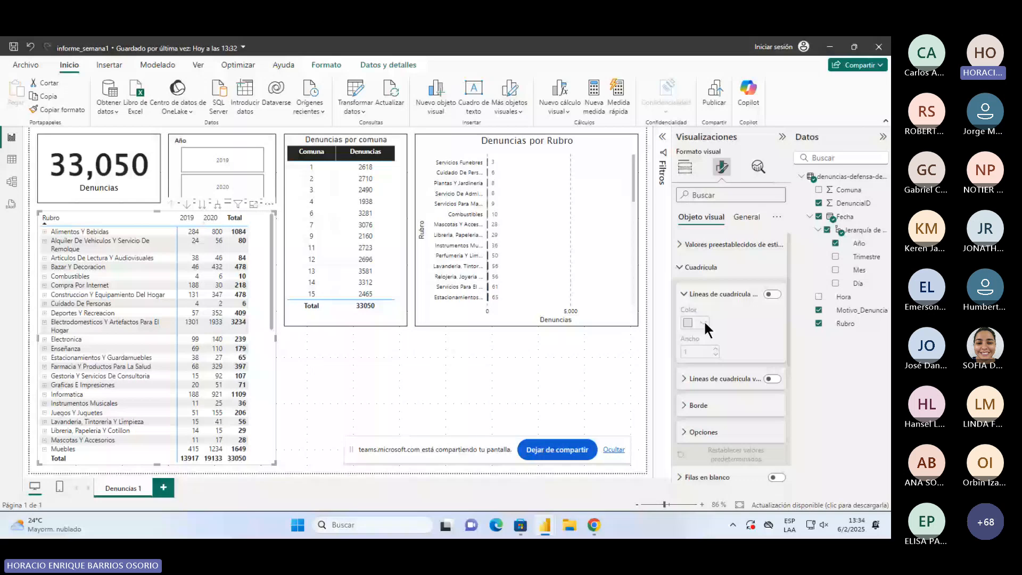
pyautogui.click(776, 379)
pyautogui.click(771, 294)
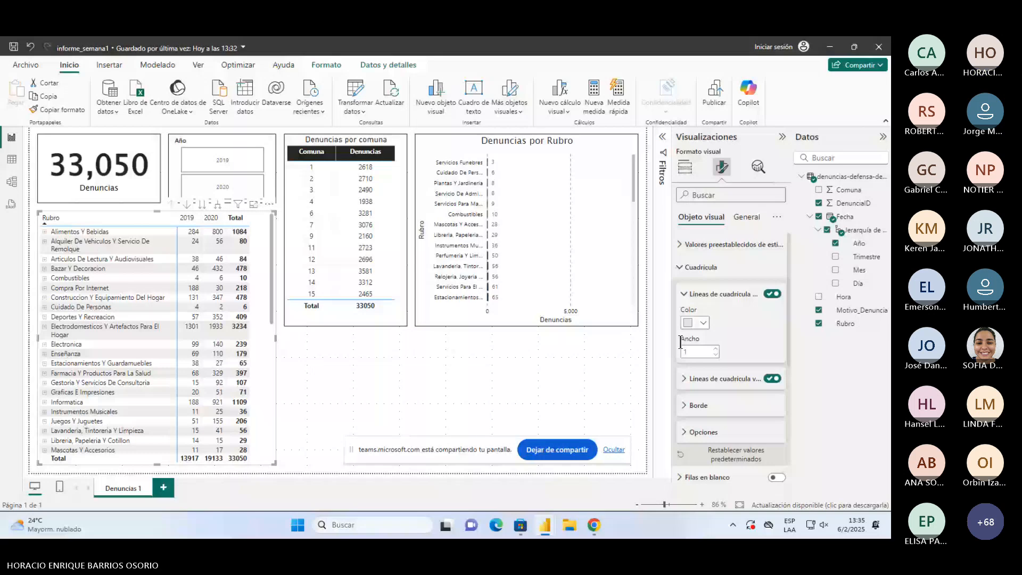
pyautogui.click(692, 266)
# Step: Try blank rows between the Rubro categories of the matrix and switch them off again
pyautogui.click(691, 290)
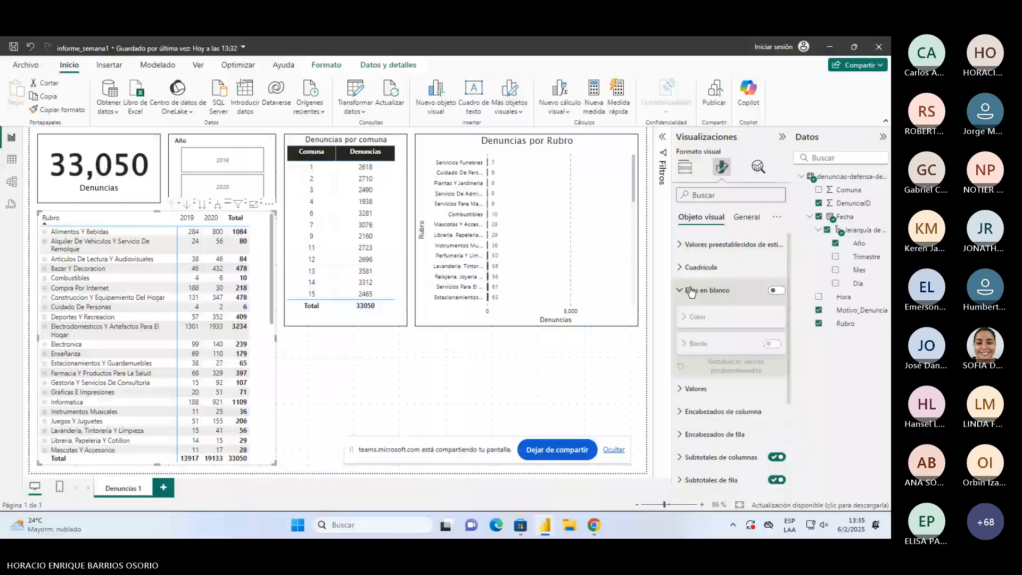
pyautogui.click(776, 290)
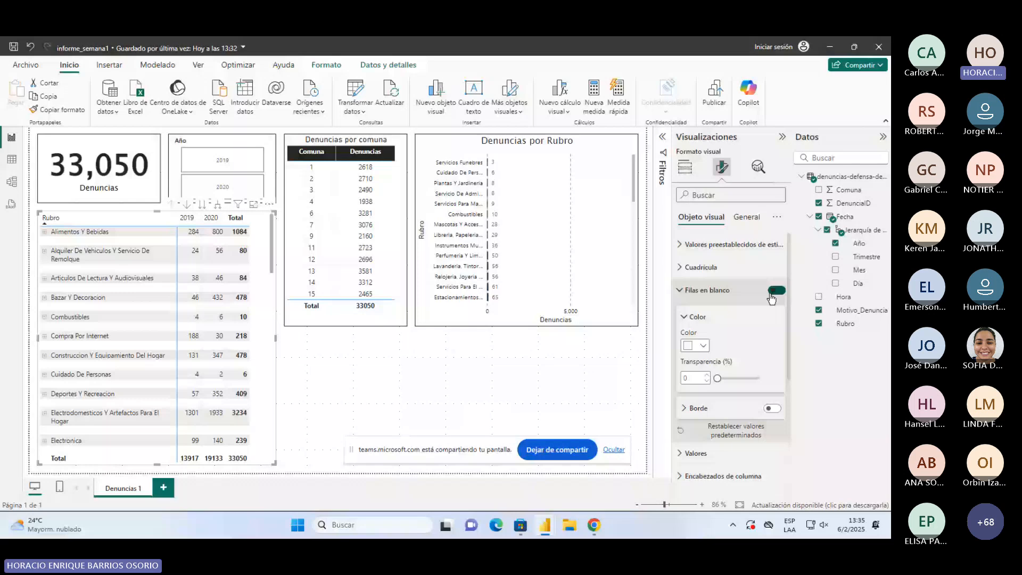
pyautogui.click(776, 290)
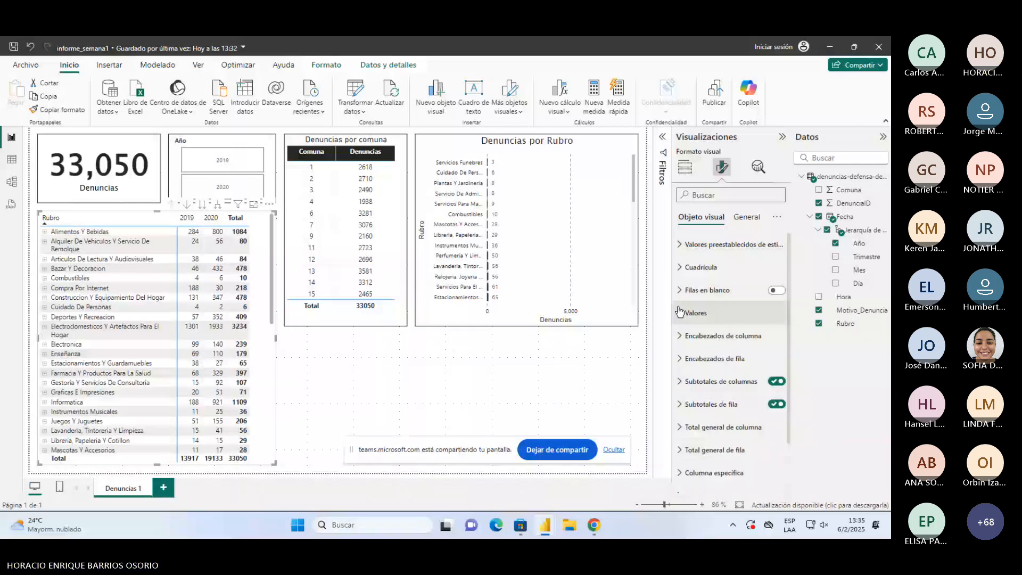
# Step: Make the matrix's column headers bold and centre both the header and title alignment
pyautogui.click(681, 313)
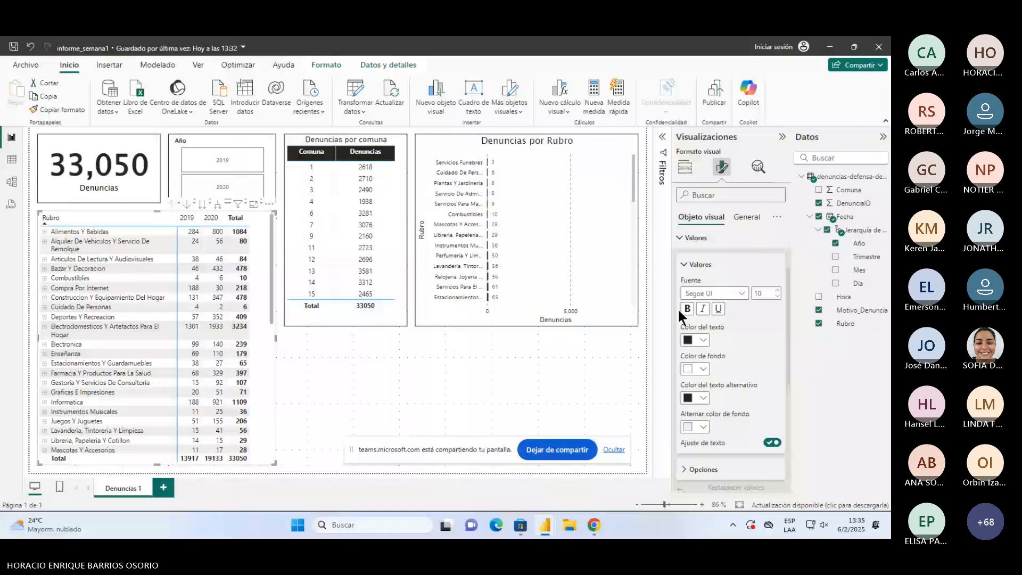
pyautogui.scroll(-1, 678, 310)
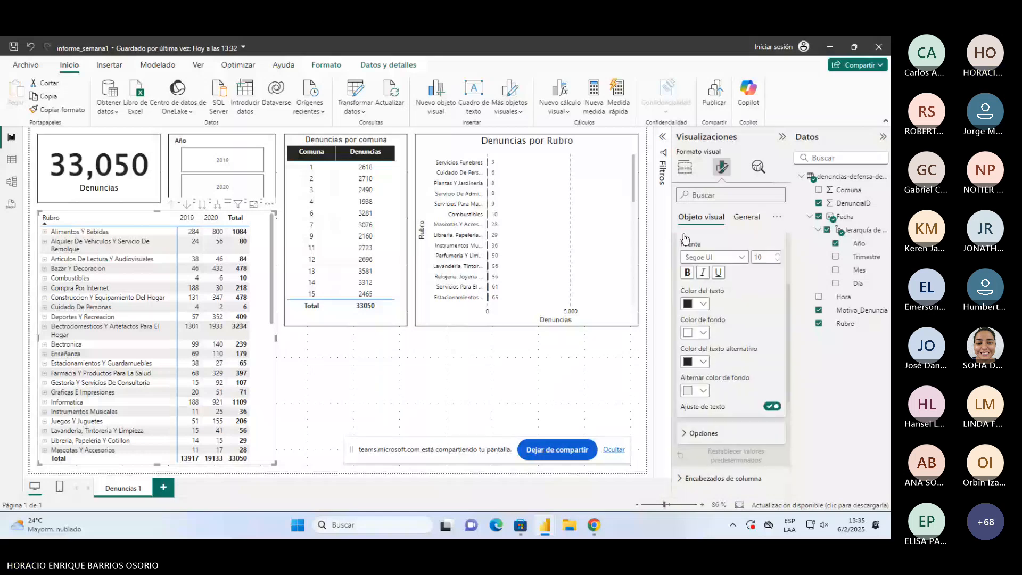
pyautogui.scroll(-2, 688, 390)
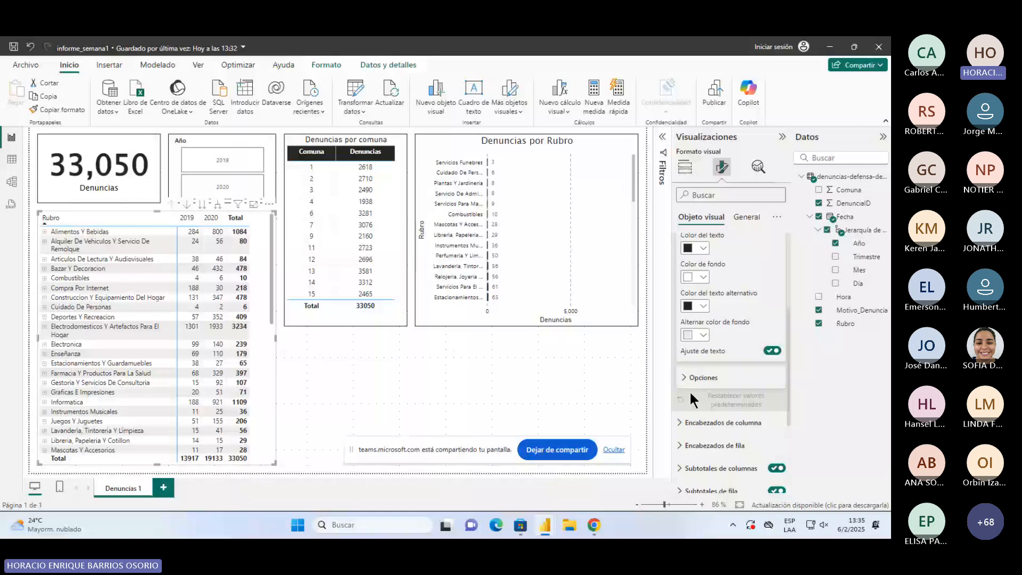
pyautogui.scroll(3, 689, 393)
pyautogui.click(679, 303)
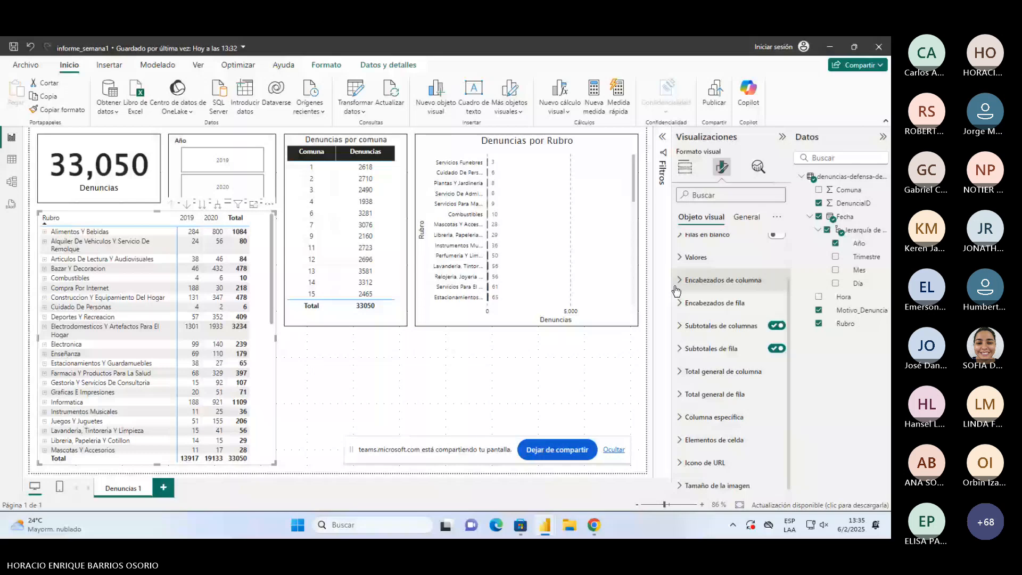
pyautogui.click(676, 286)
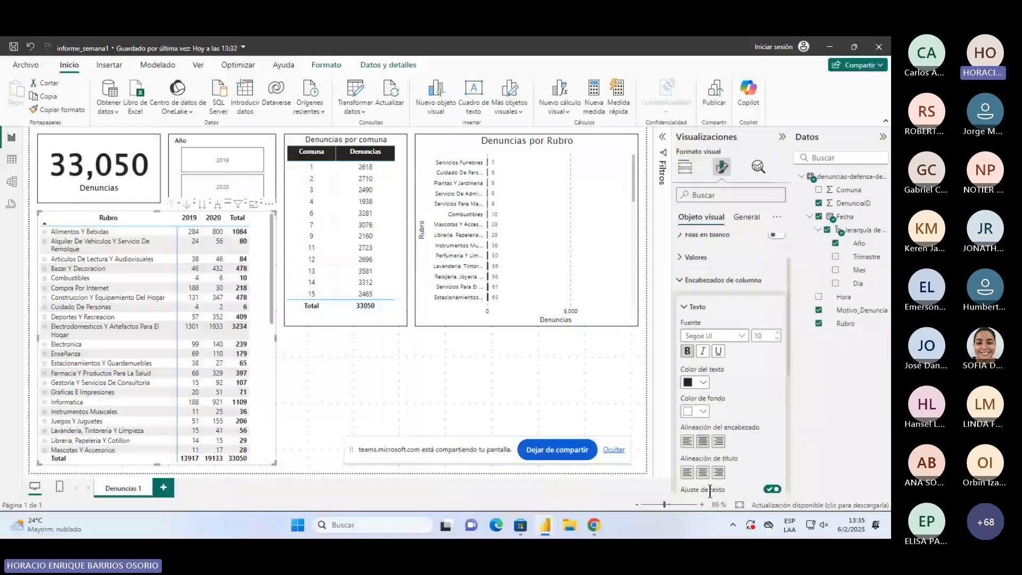
pyautogui.click(682, 308)
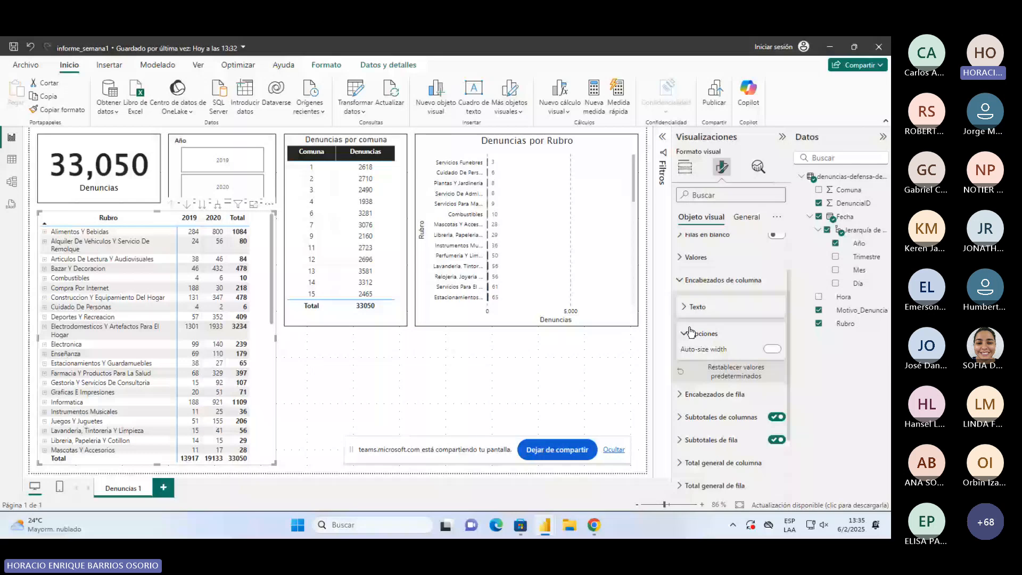
pyautogui.click(681, 282)
# Step: Try bold text on the matrix's row headers and revert it to regular weight
pyautogui.click(682, 303)
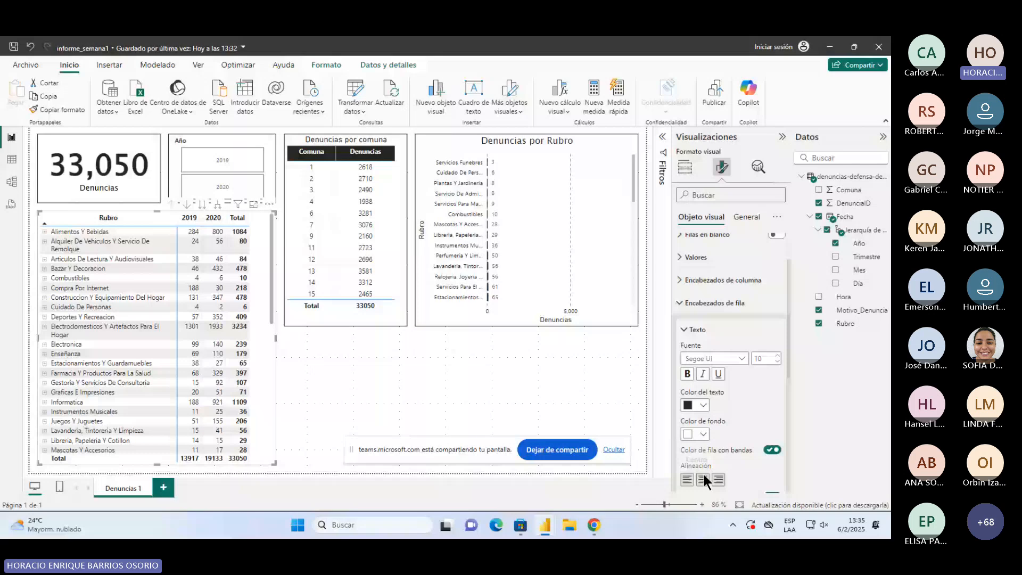
pyautogui.scroll(-2, 702, 472)
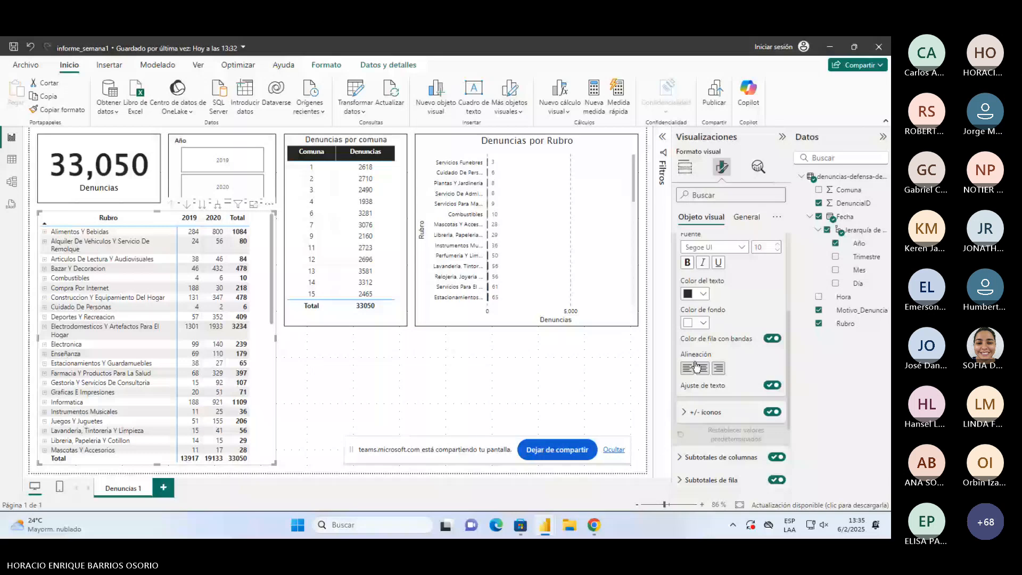
pyautogui.scroll(3, 737, 369)
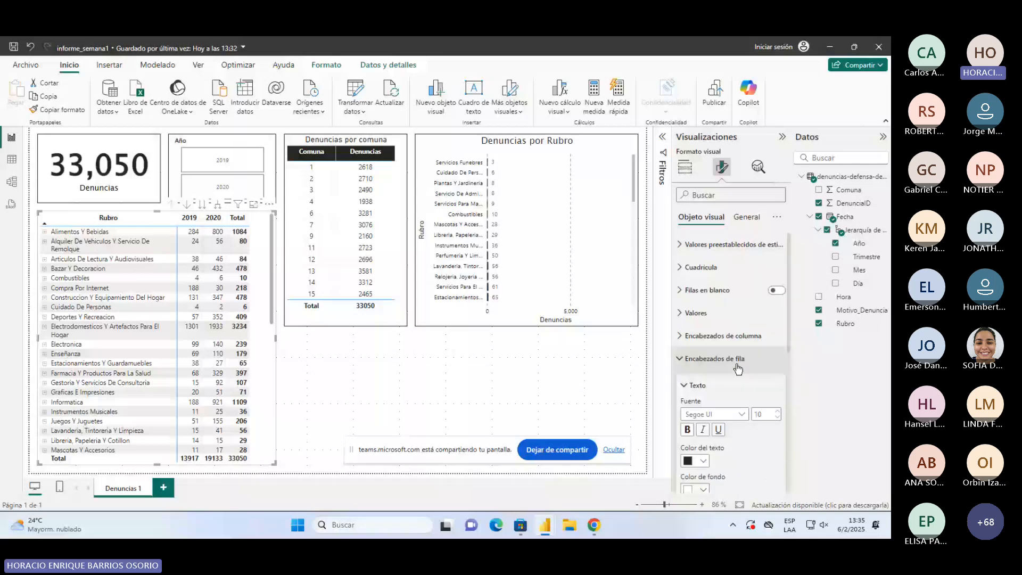
pyautogui.scroll(-1, 695, 343)
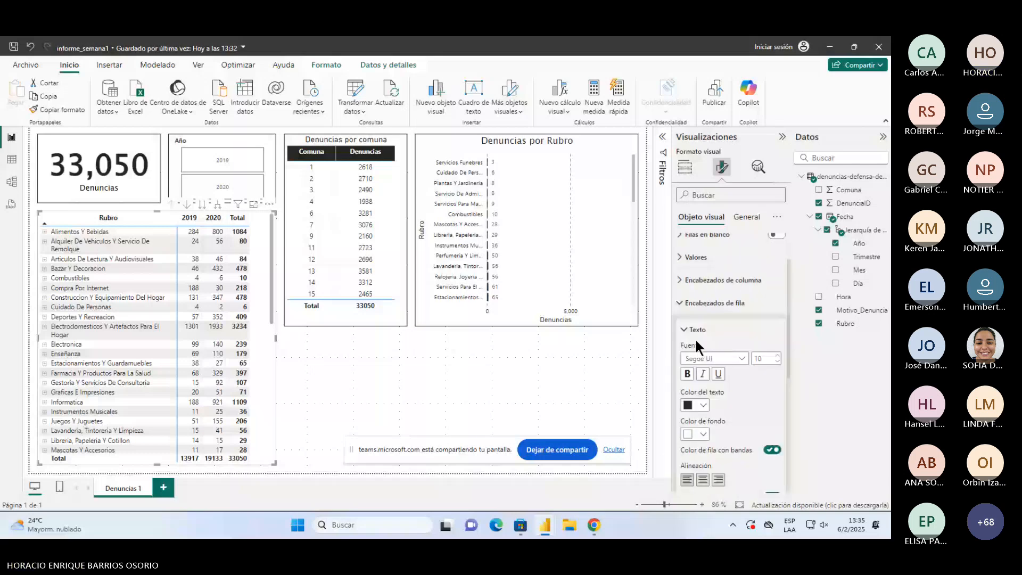
pyautogui.click(687, 374)
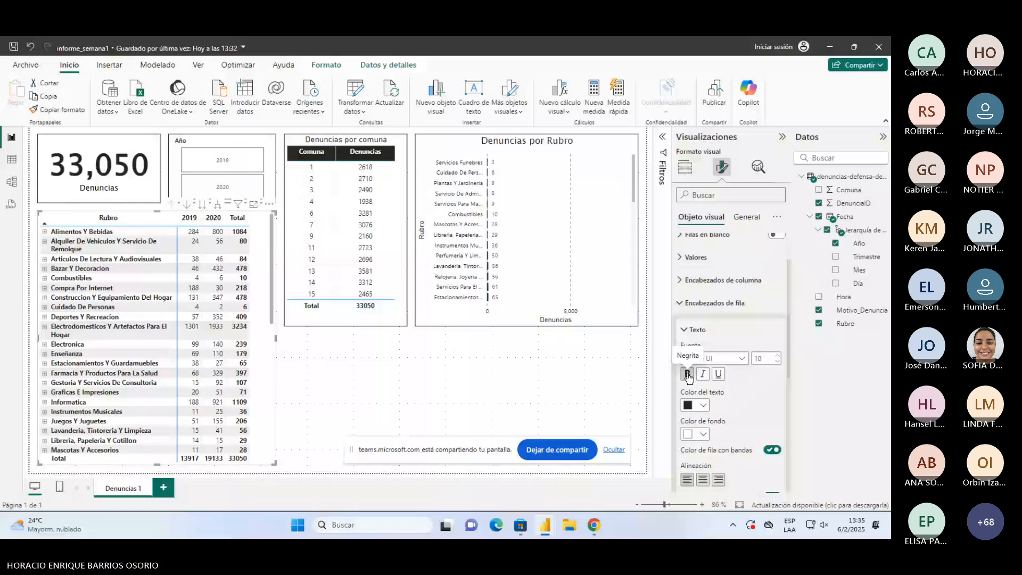
pyautogui.scroll(-1, 719, 397)
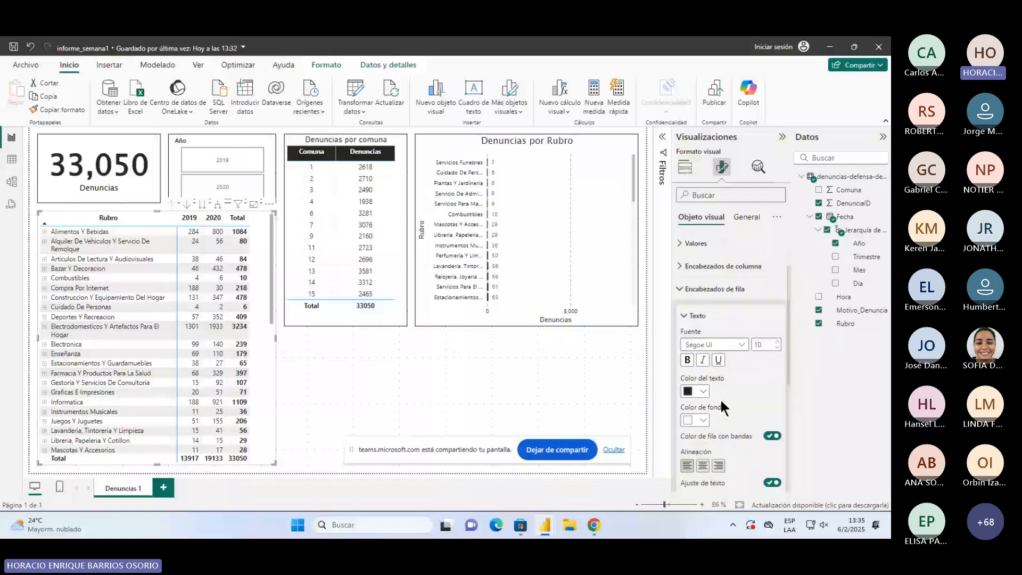
# Step: Set the matrix's row header +/- icons to dark blue with a size of 10 px
pyautogui.scroll(-3, 719, 398)
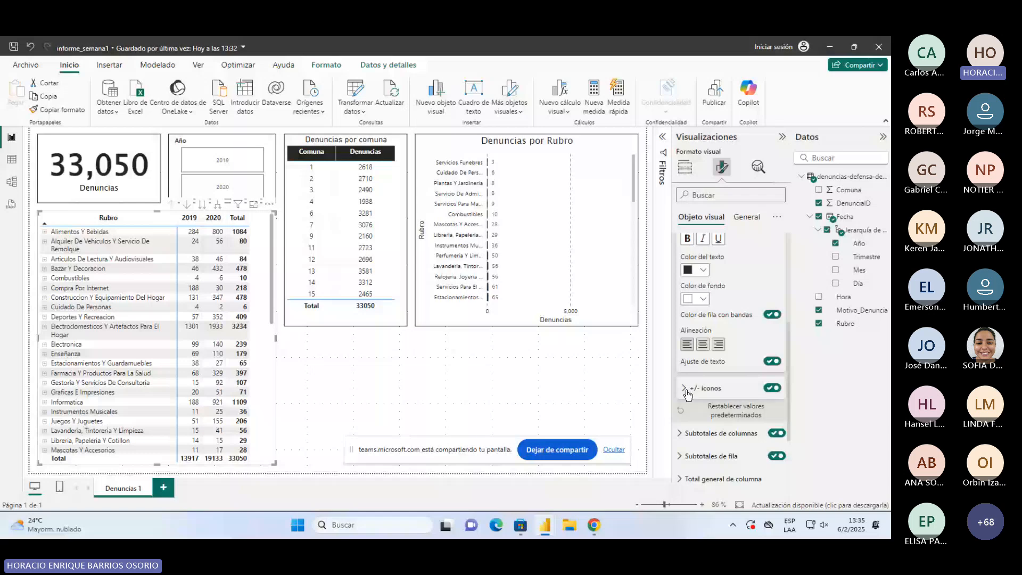
pyautogui.click(685, 389)
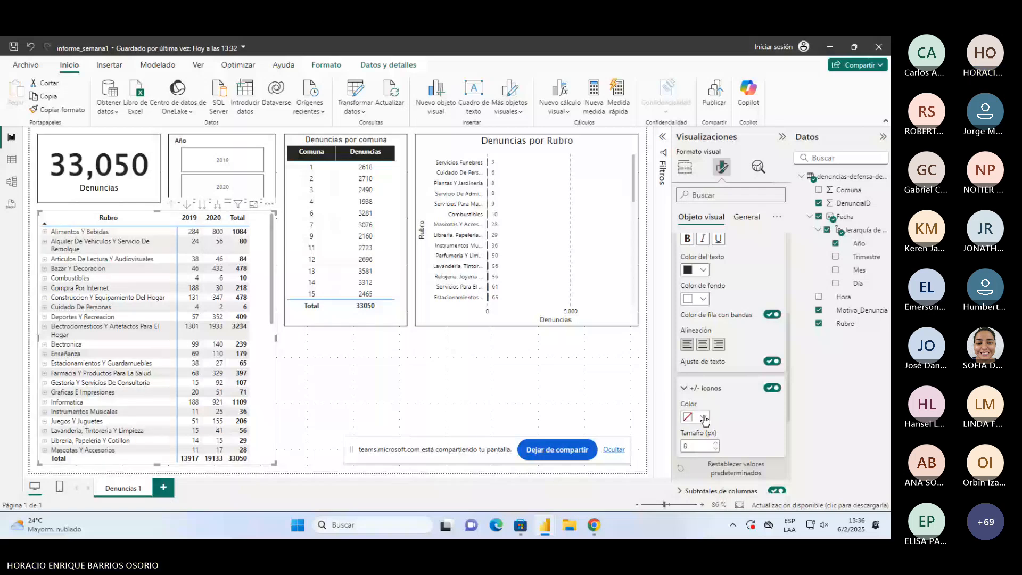
pyautogui.scroll(-3, 674, 357)
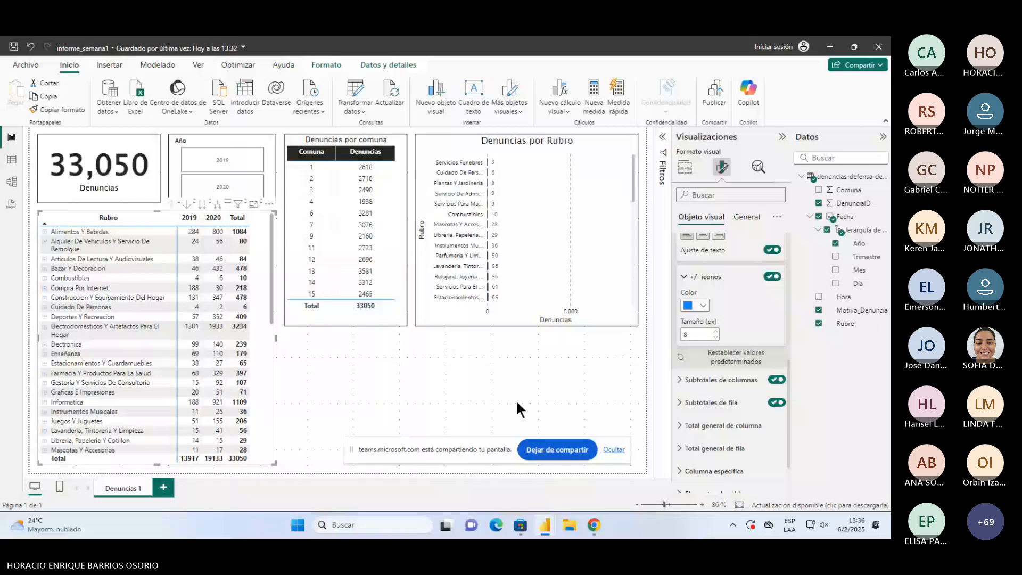
pyautogui.click(694, 305)
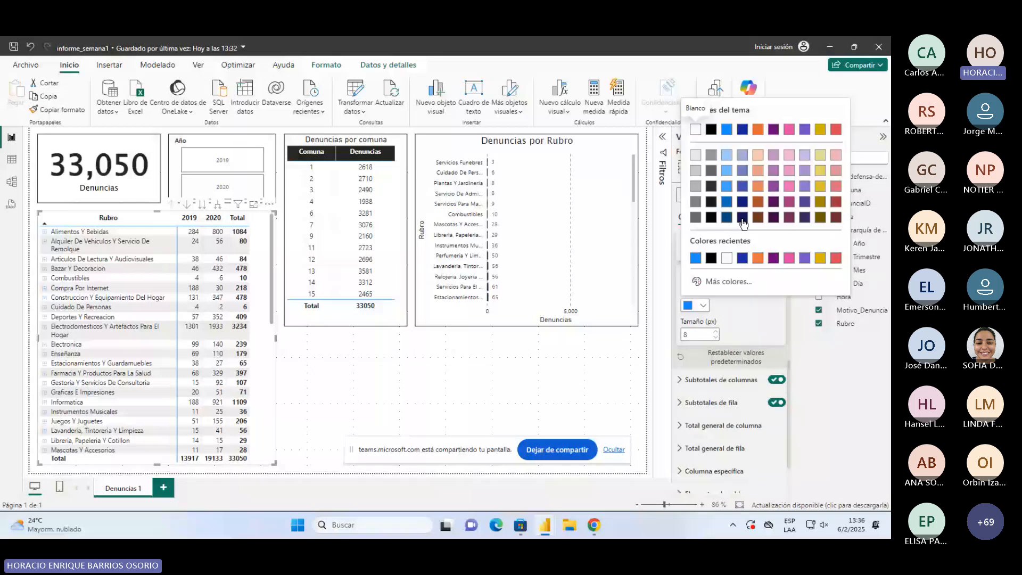
pyautogui.click(742, 217)
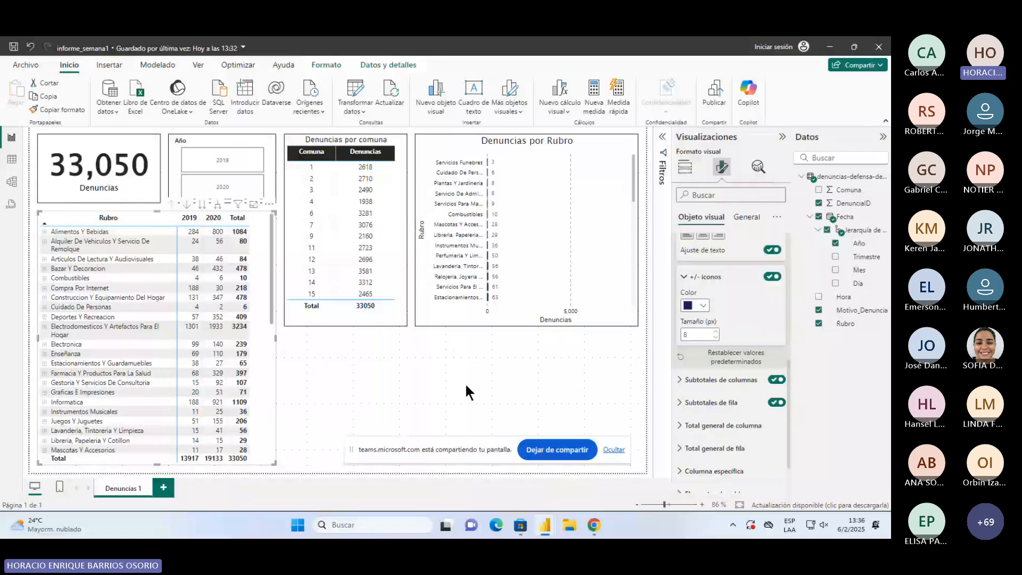
pyautogui.doubleClick(716, 331)
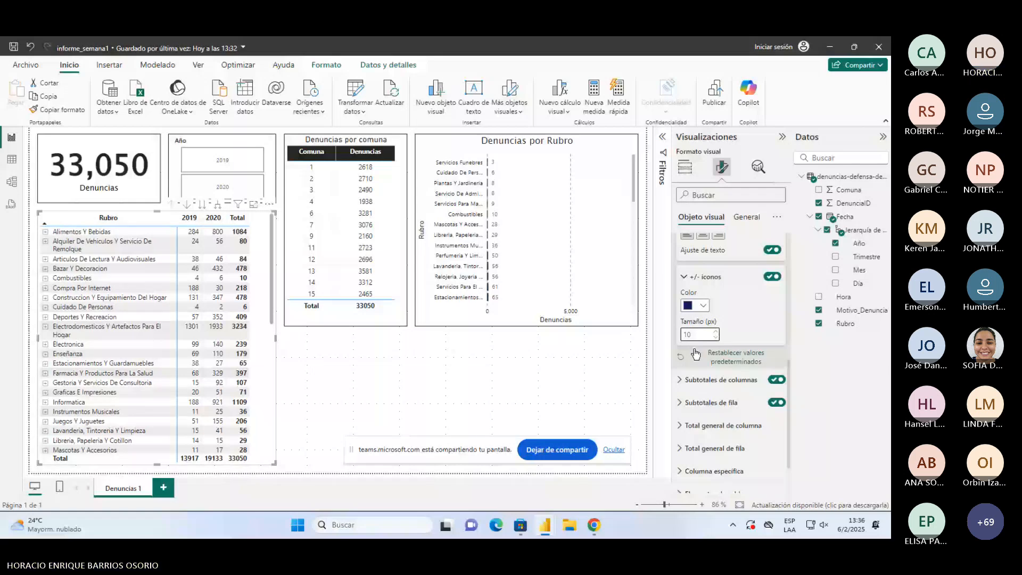
pyautogui.click(684, 276)
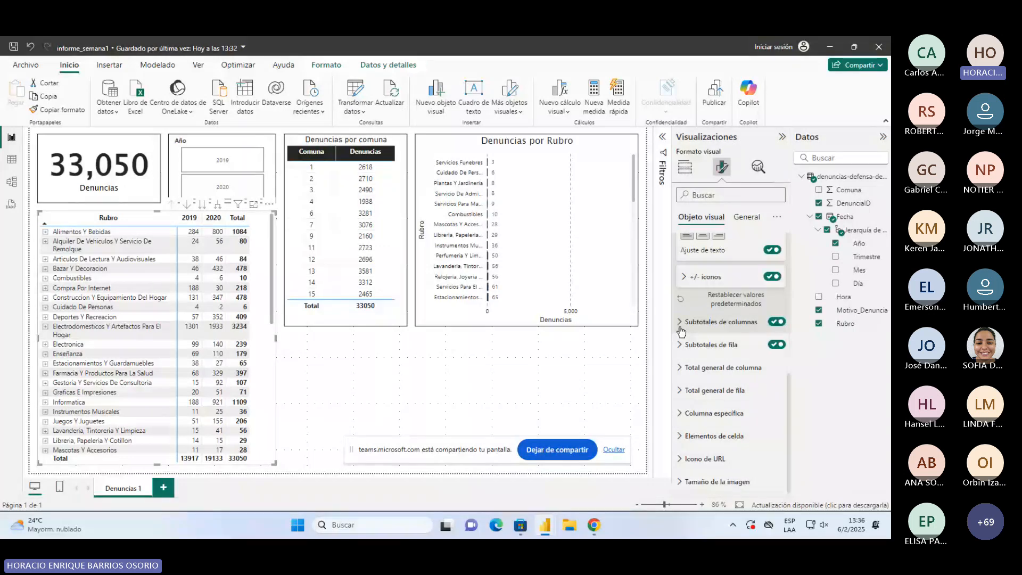
pyautogui.click(768, 345)
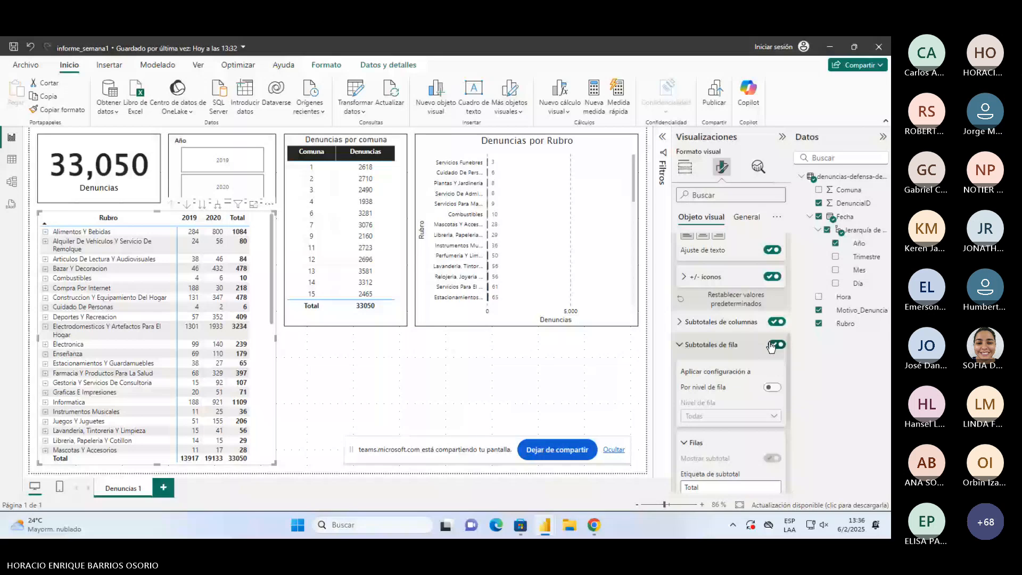
pyautogui.click(775, 330)
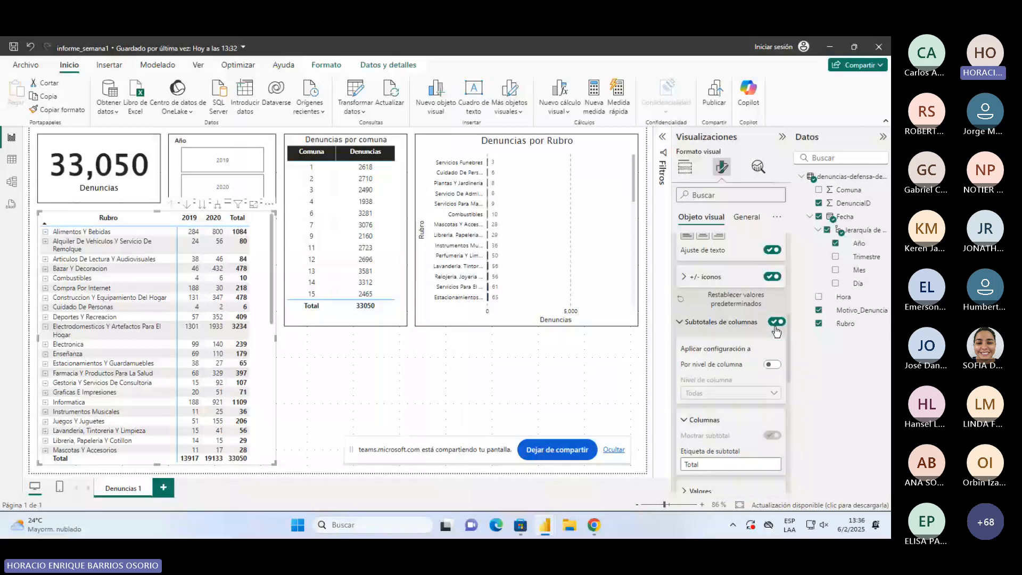
pyautogui.click(777, 326)
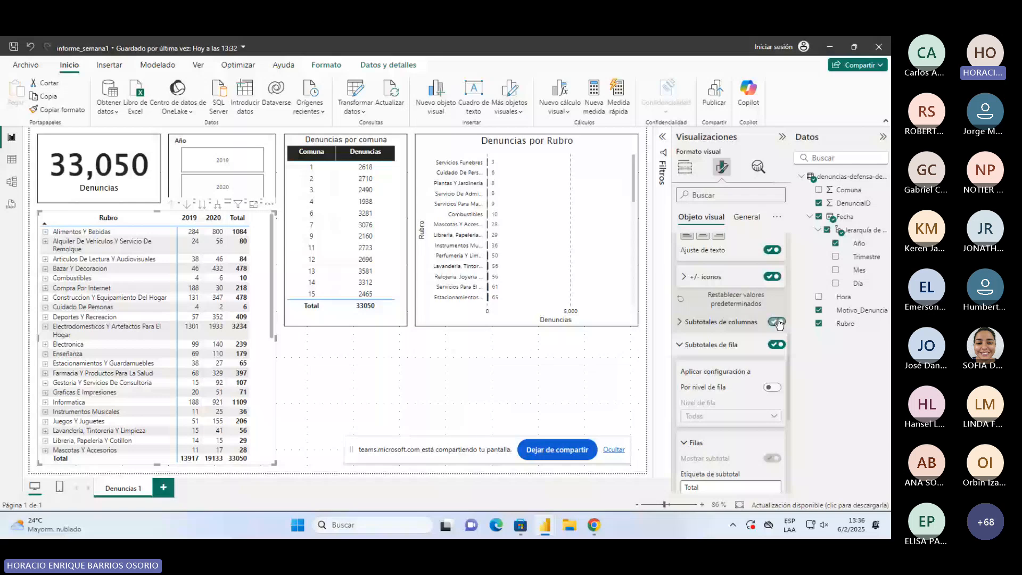
pyautogui.click(681, 345)
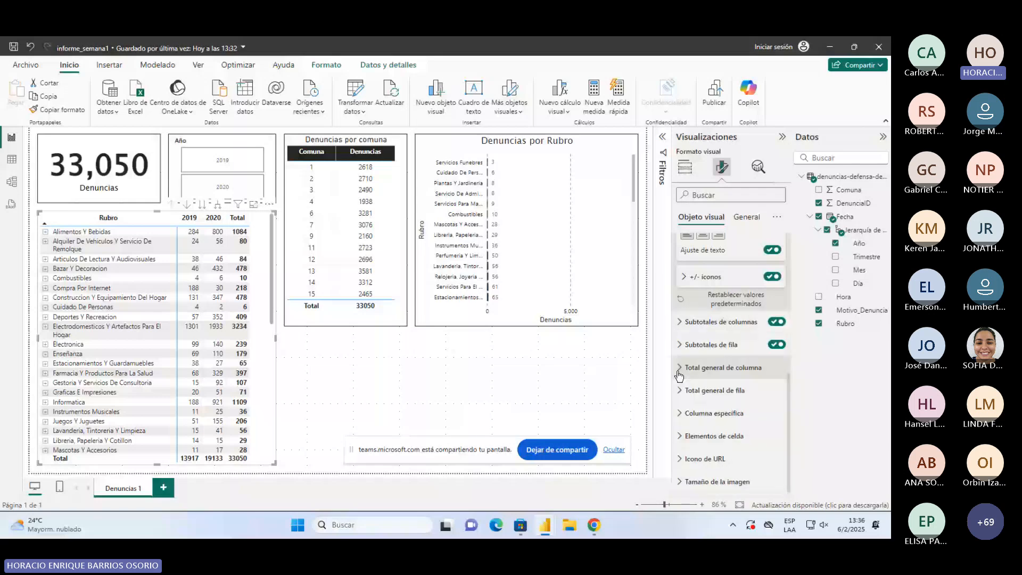
pyautogui.click(679, 370)
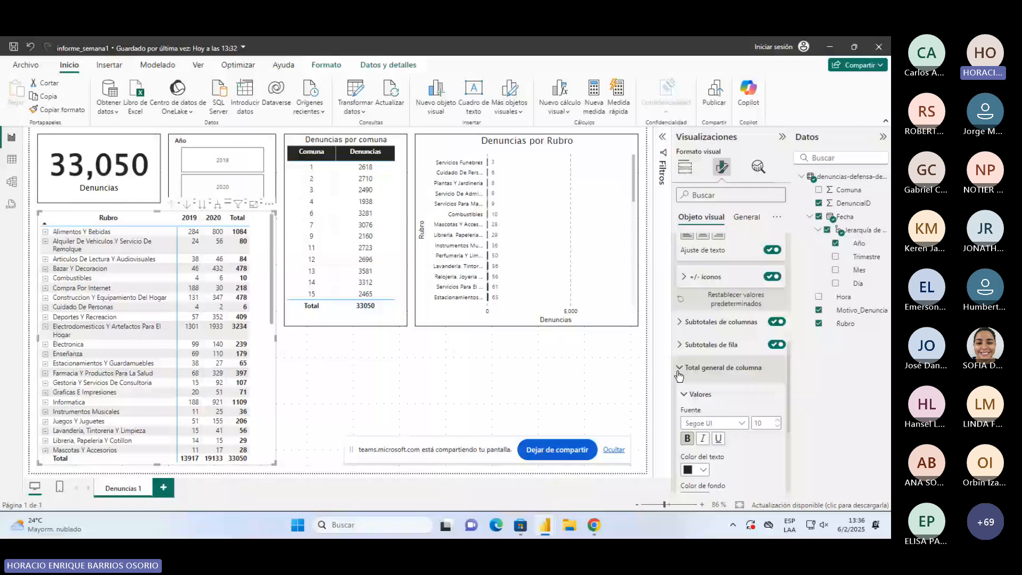
pyautogui.click(679, 375)
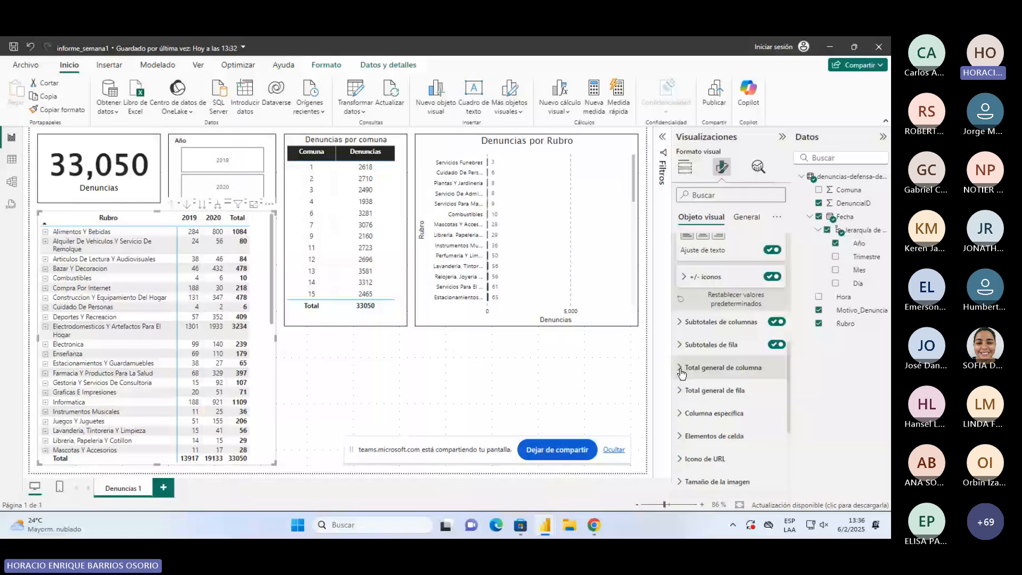
# Step: Apply the matrix's specific-column formatting for the Denuncias series to the total as well
pyautogui.click(684, 412)
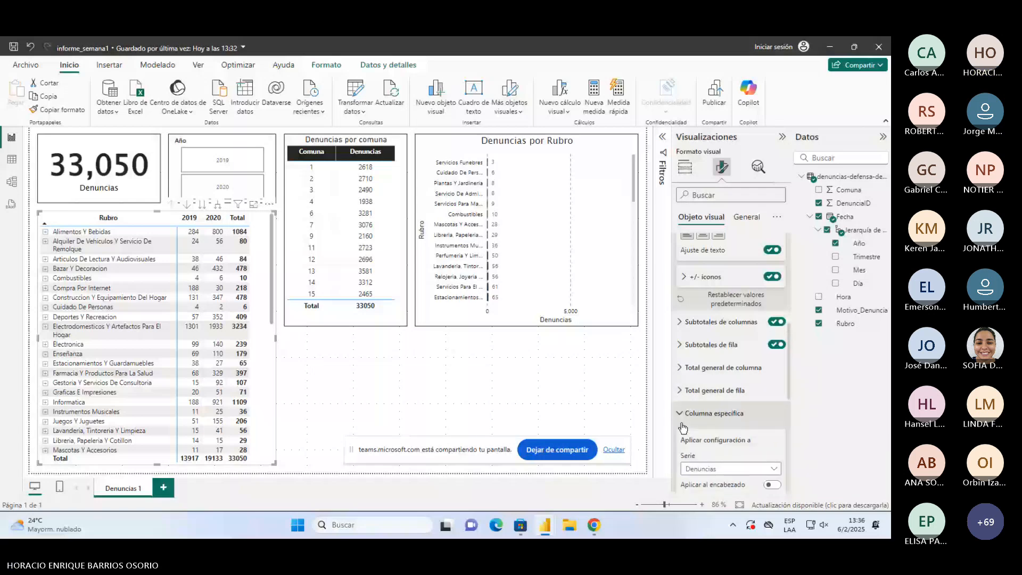
pyautogui.scroll(-3, 701, 371)
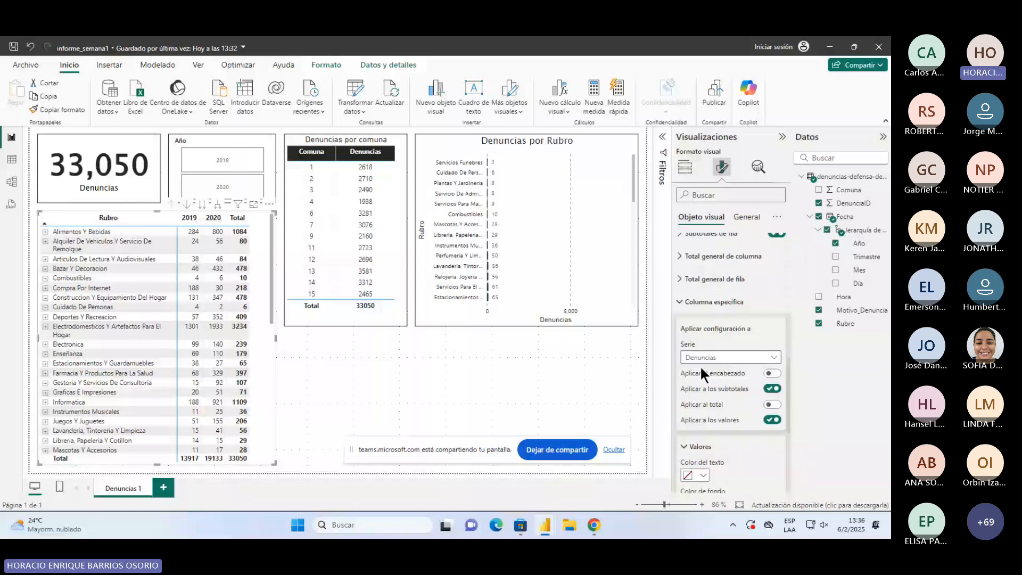
pyautogui.scroll(-2, 738, 333)
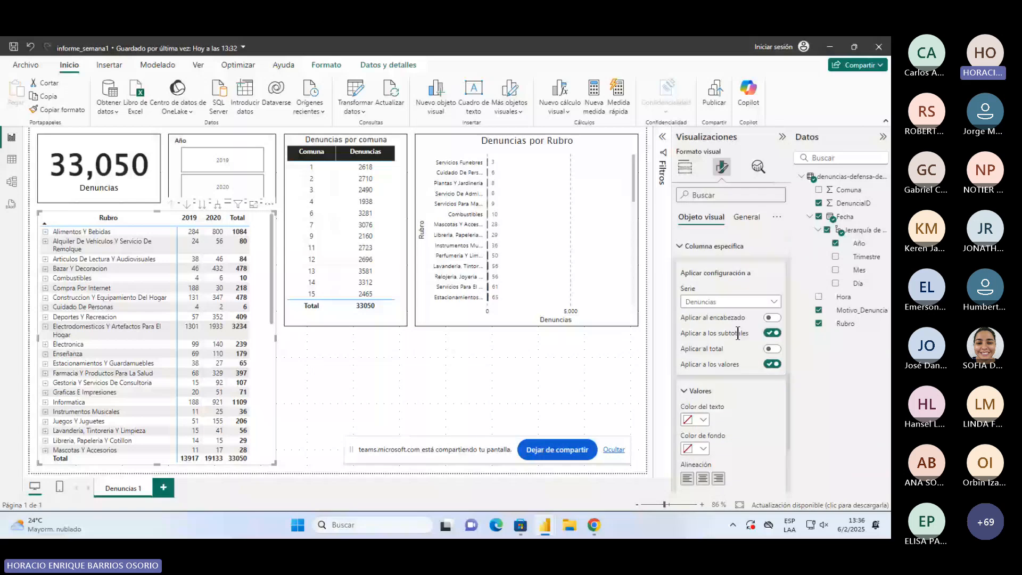
pyautogui.click(772, 348)
pyautogui.scroll(-2, 756, 352)
pyautogui.click(701, 424)
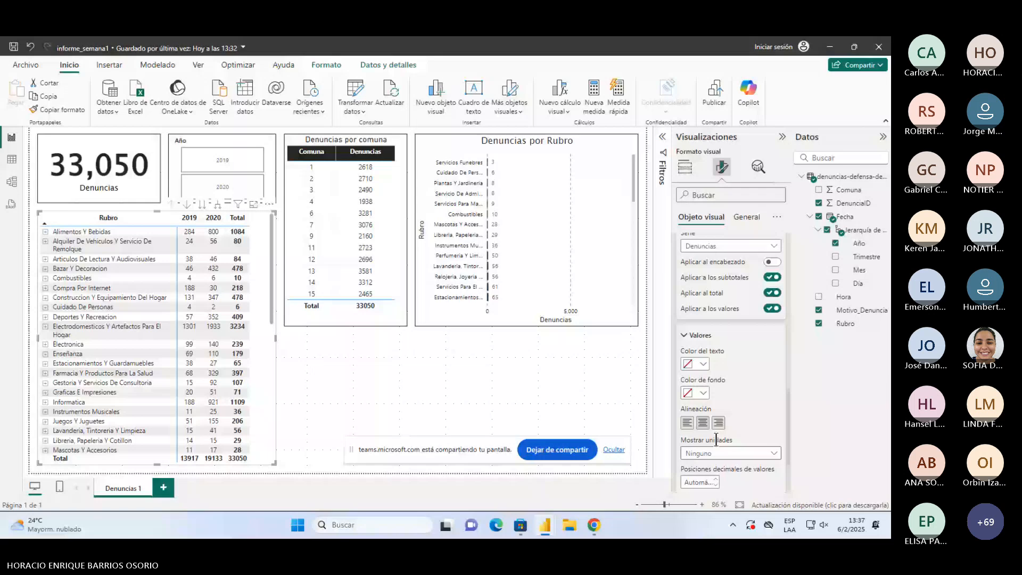
pyautogui.click(684, 335)
pyautogui.click(699, 435)
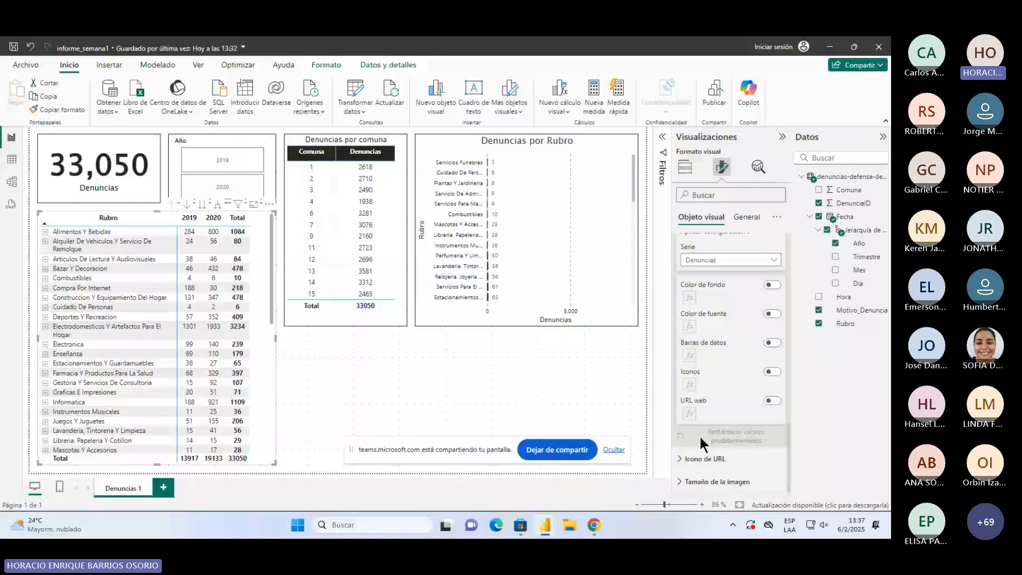
# Step: Turn on the visual border and the title of the matrix
pyautogui.scroll(6, 701, 441)
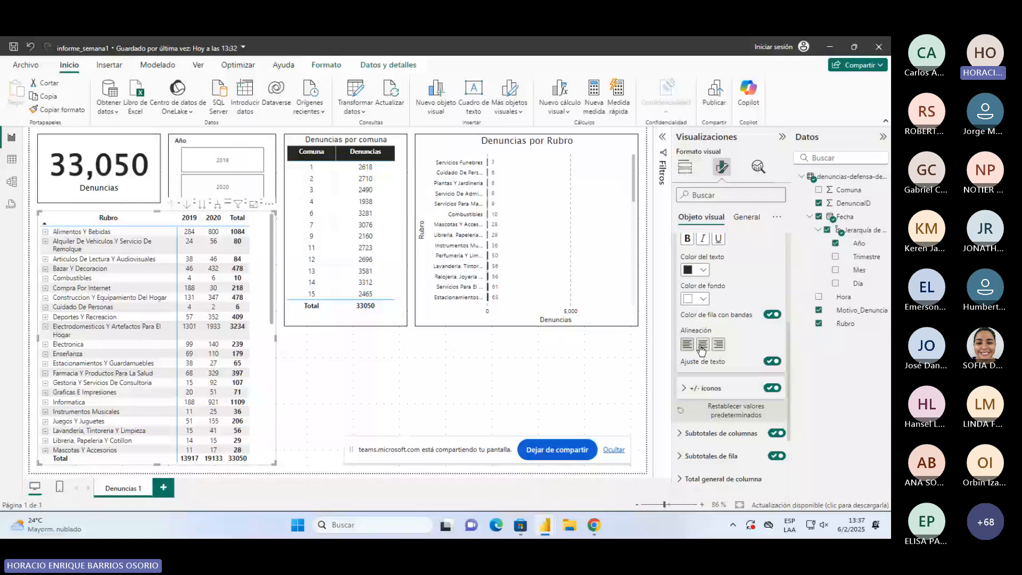
pyautogui.scroll(3, 686, 344)
pyautogui.click(685, 335)
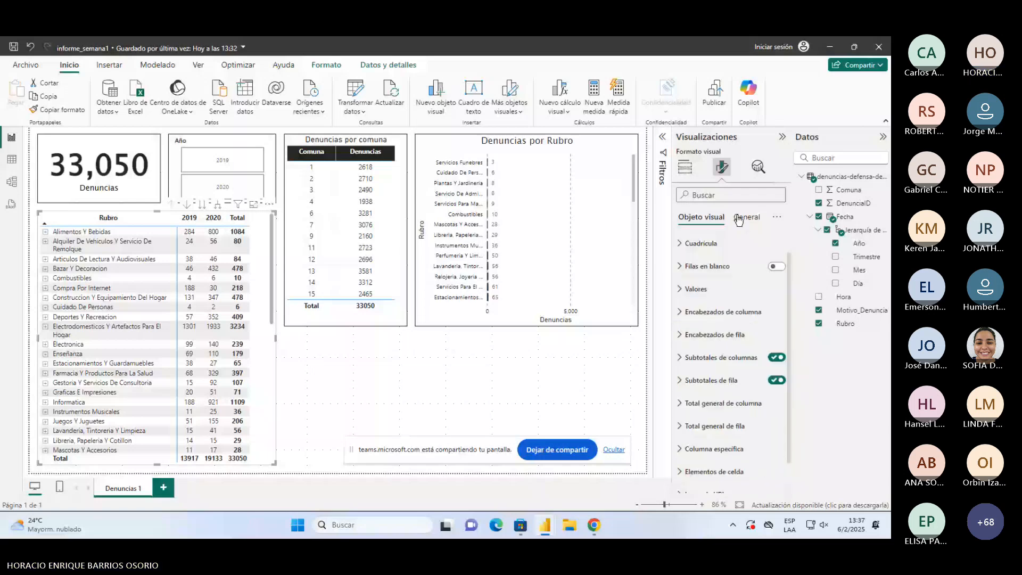
pyautogui.click(745, 217)
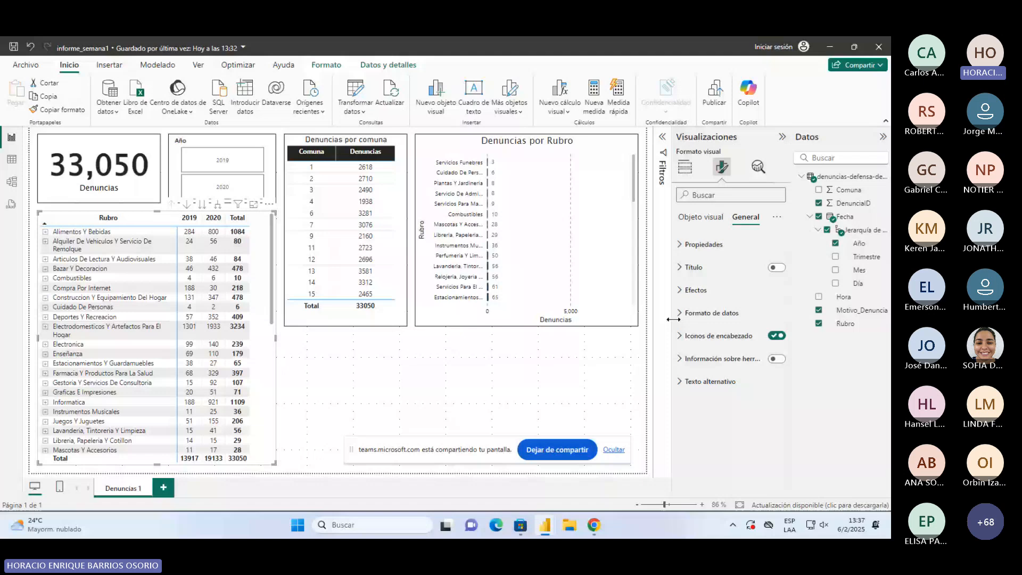
pyautogui.click(692, 290)
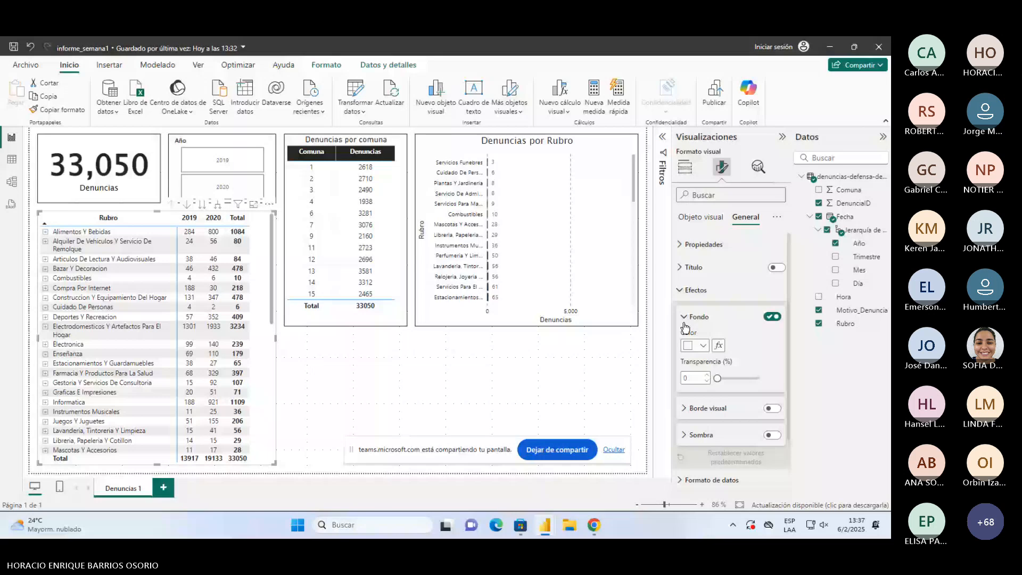
pyautogui.click(772, 408)
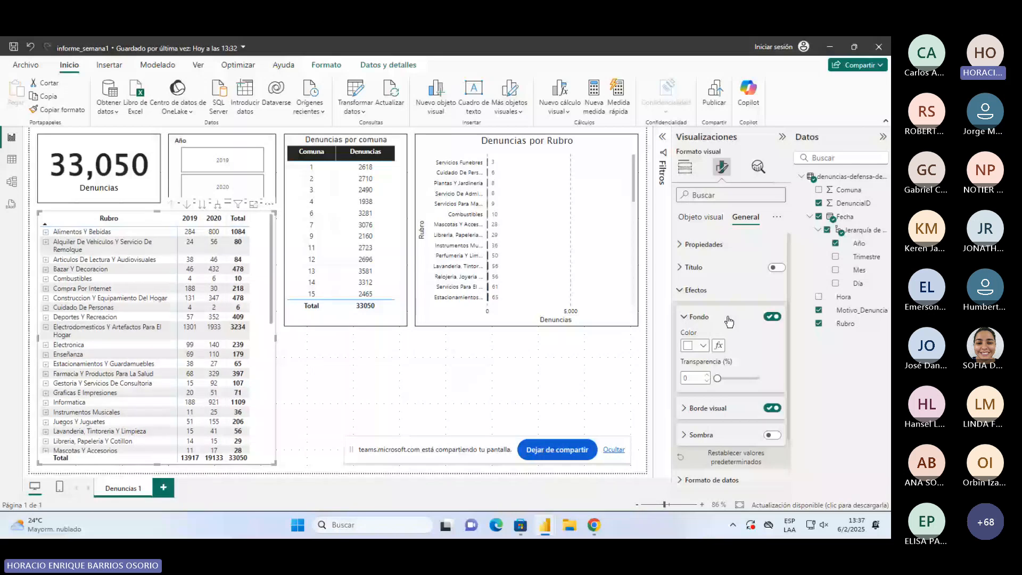
pyautogui.click(776, 268)
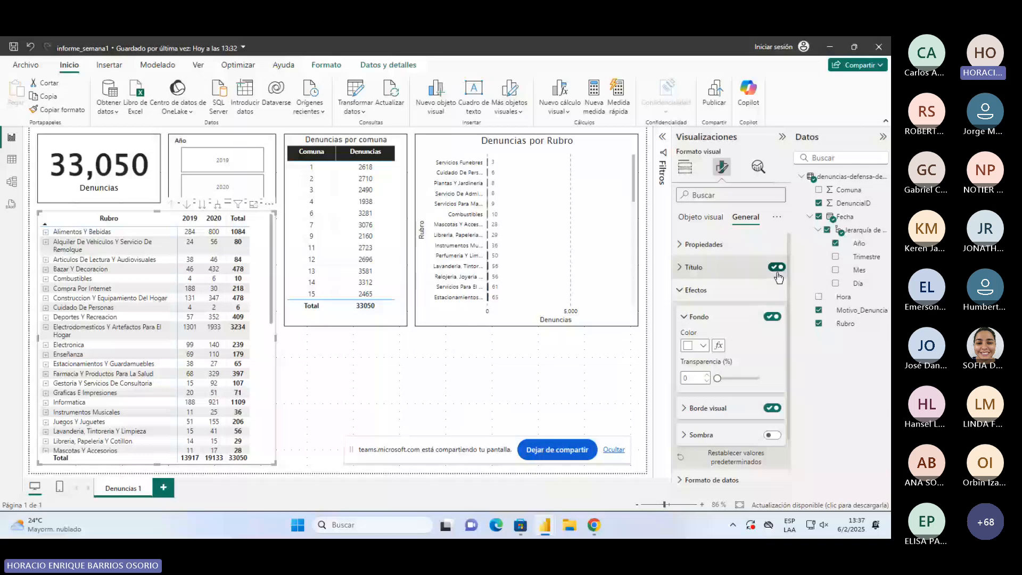
pyautogui.click(778, 276)
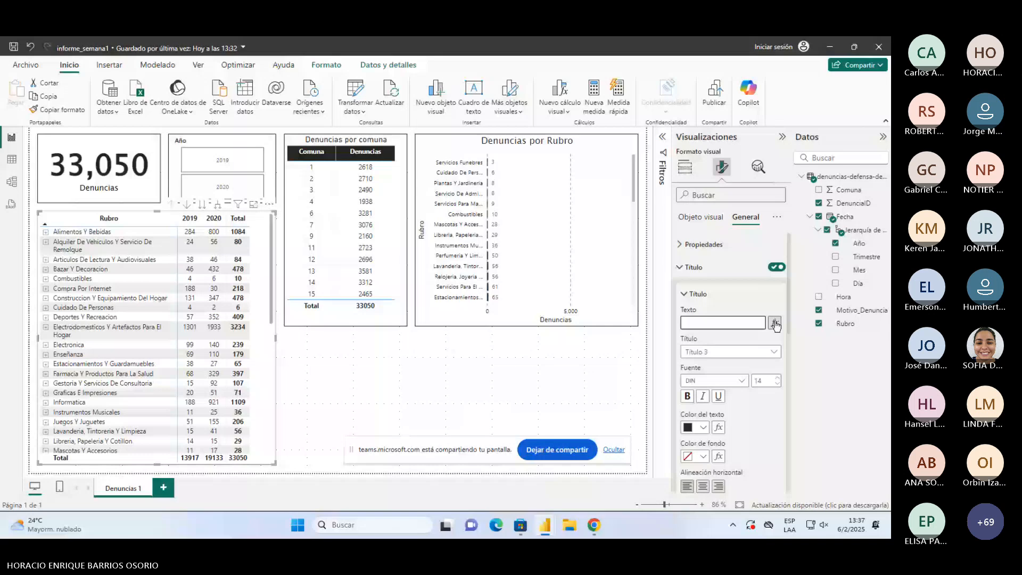
pyautogui.write('Total de denuncias anuales por')
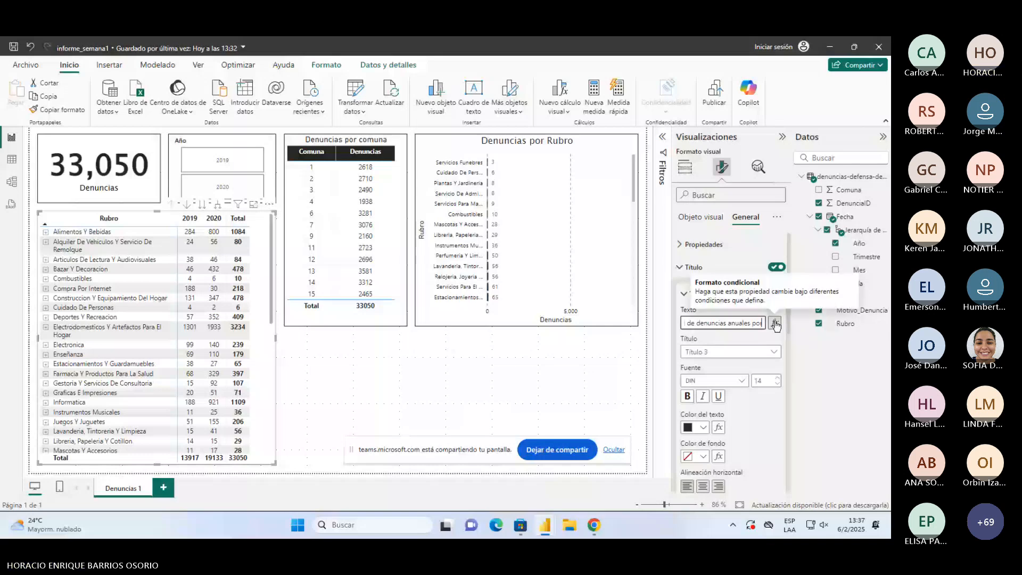
pyautogui.press('BackSpace')
pyautogui.press('BackSpace')
pyautogui.press('BackSpace')
pyautogui.press('BackSpace')
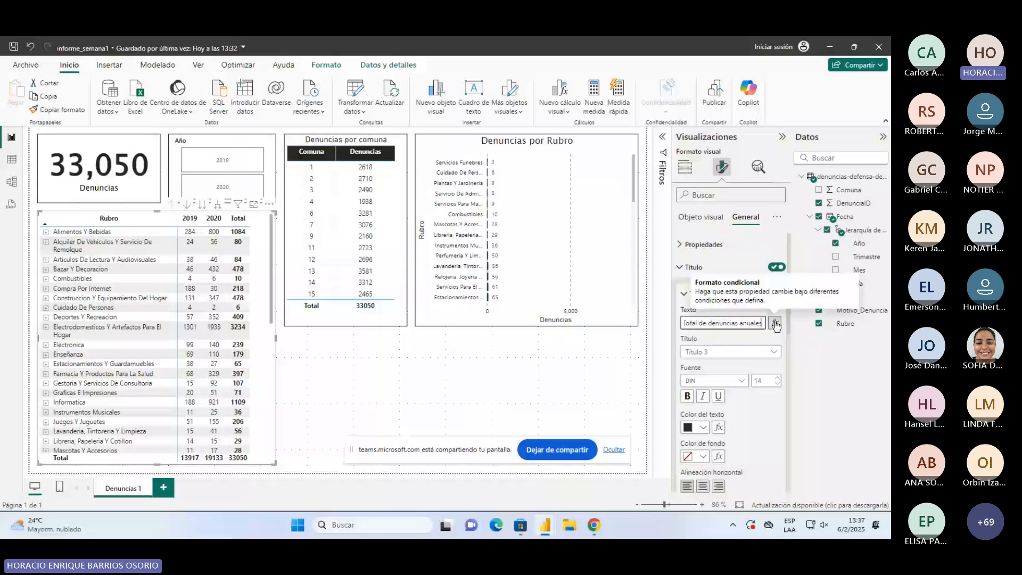
# Step: Title the matrix "Motivo de denuncias por año y rubro" in bold, centred text
pyautogui.hotkey('ctrl', 'a')
pyautogui.write('M')
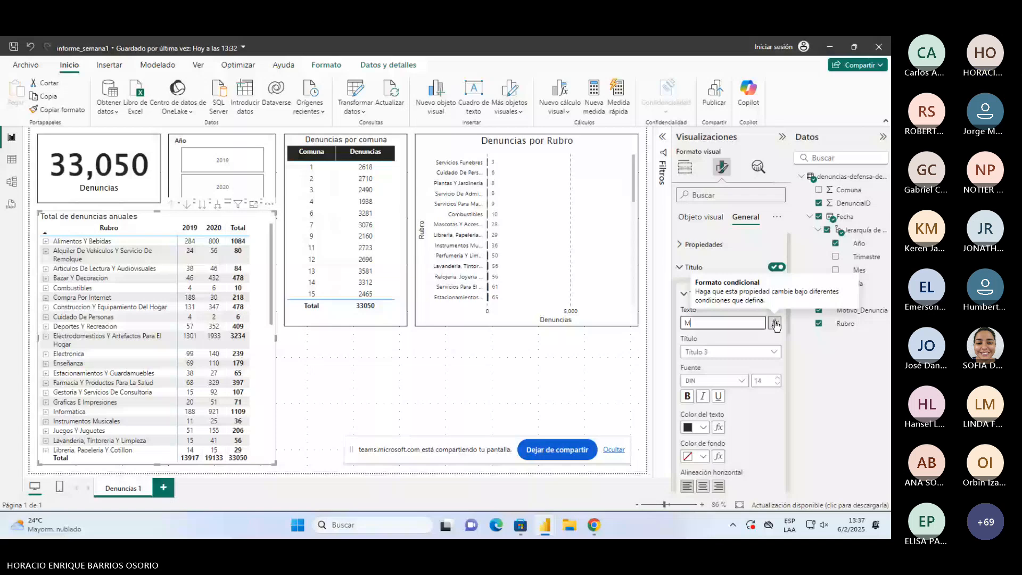
pyautogui.write('otivo de denuncias')
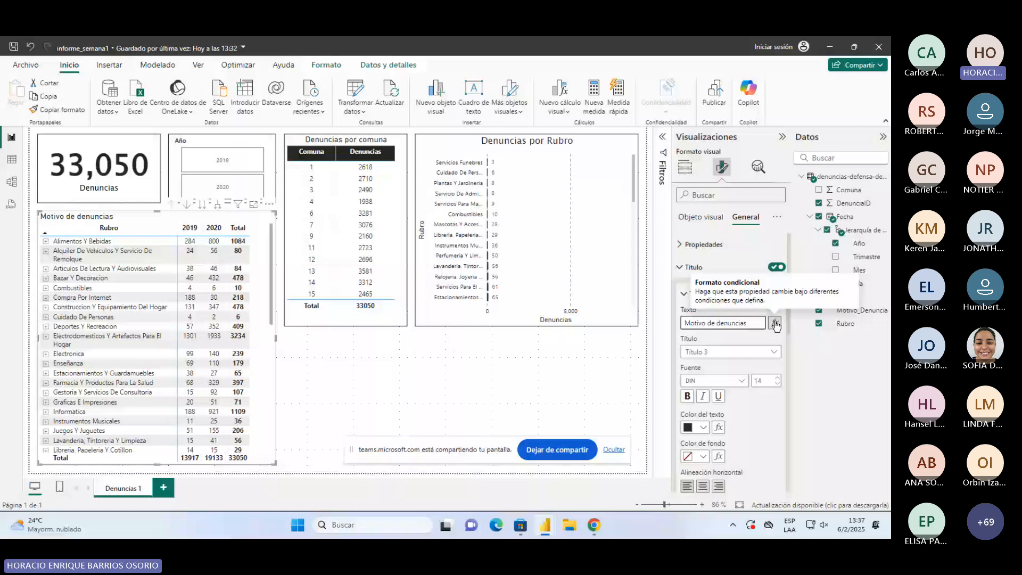
pyautogui.write(' por año y rubro')
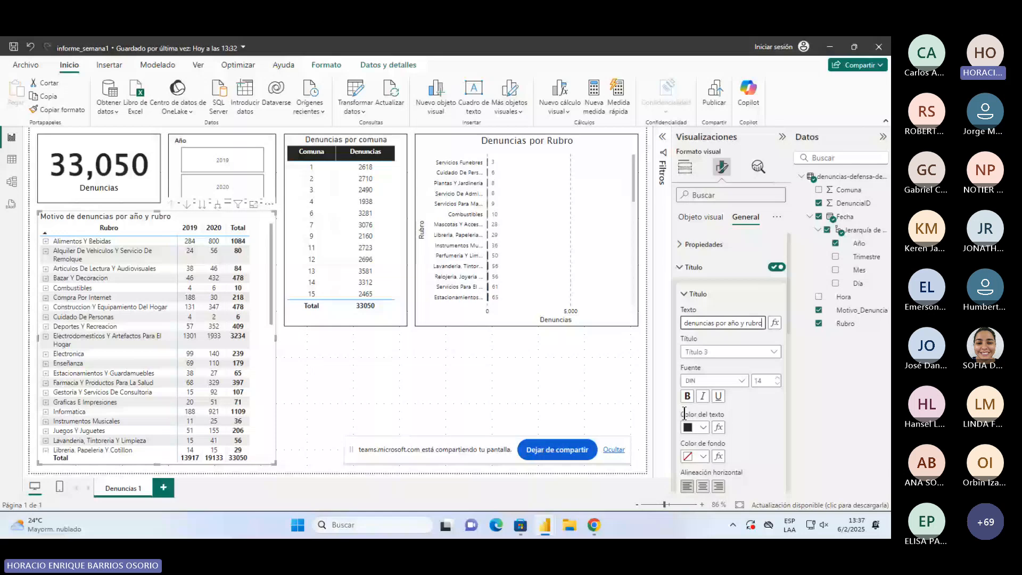
# Step: Insert an empty donut chart below the Denuncias por comuna table, lowering its upper edge slightly and widening it past the table
pyautogui.click(328, 403)
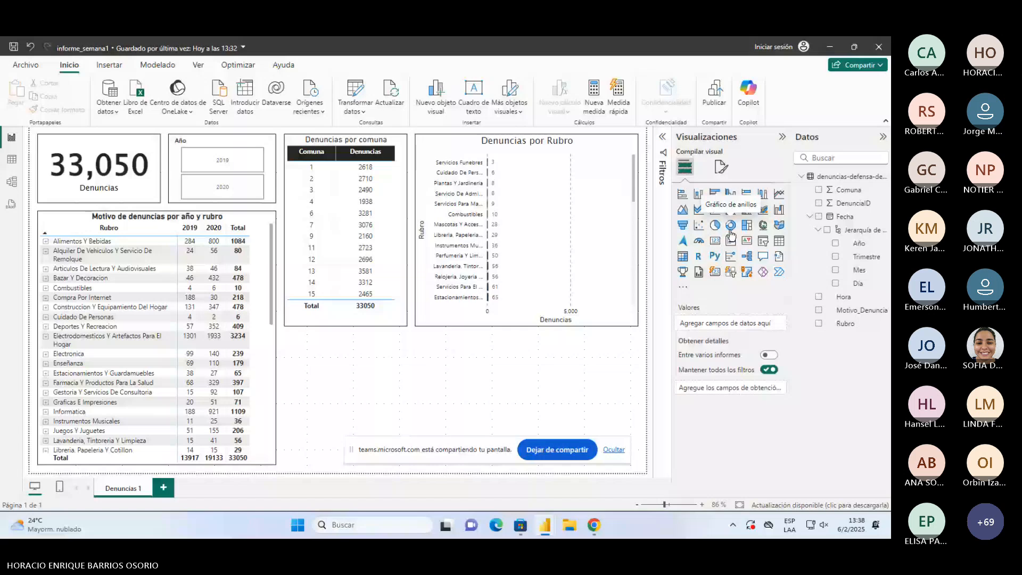
pyautogui.click(731, 233)
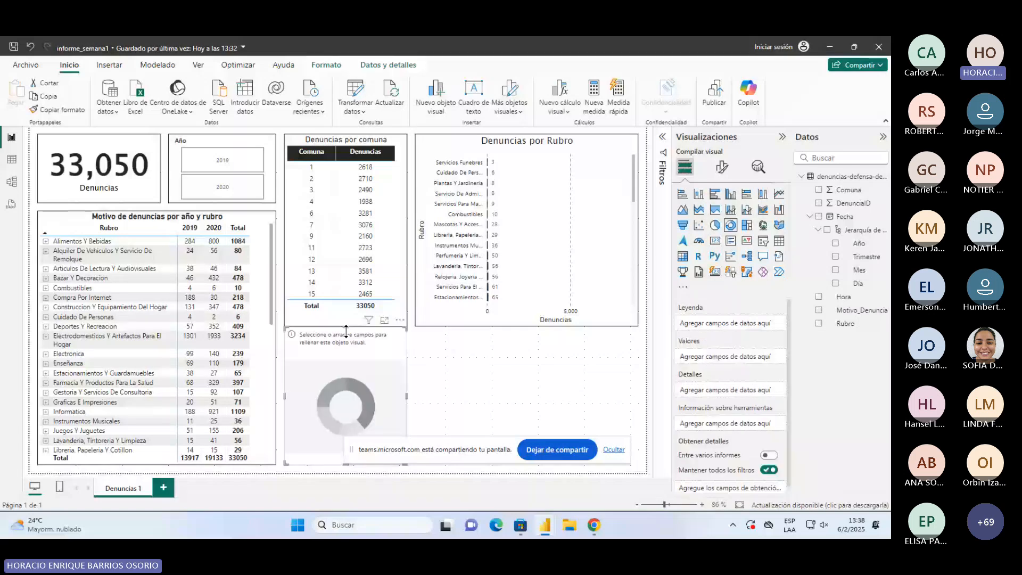
pyautogui.moveTo(346, 331); pyautogui.dragTo(346, 339)
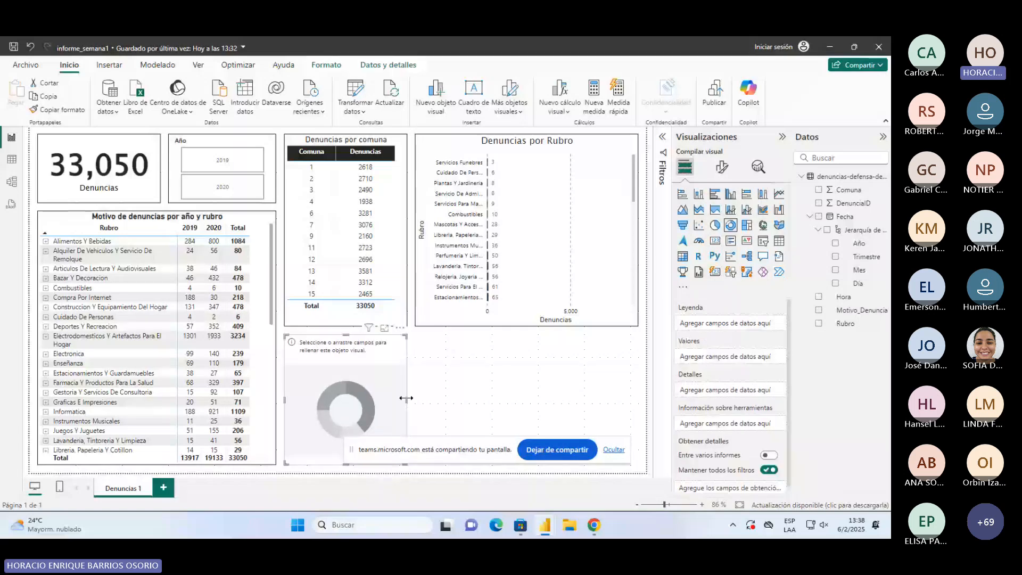
pyautogui.moveTo(406, 398); pyautogui.dragTo(445, 397)
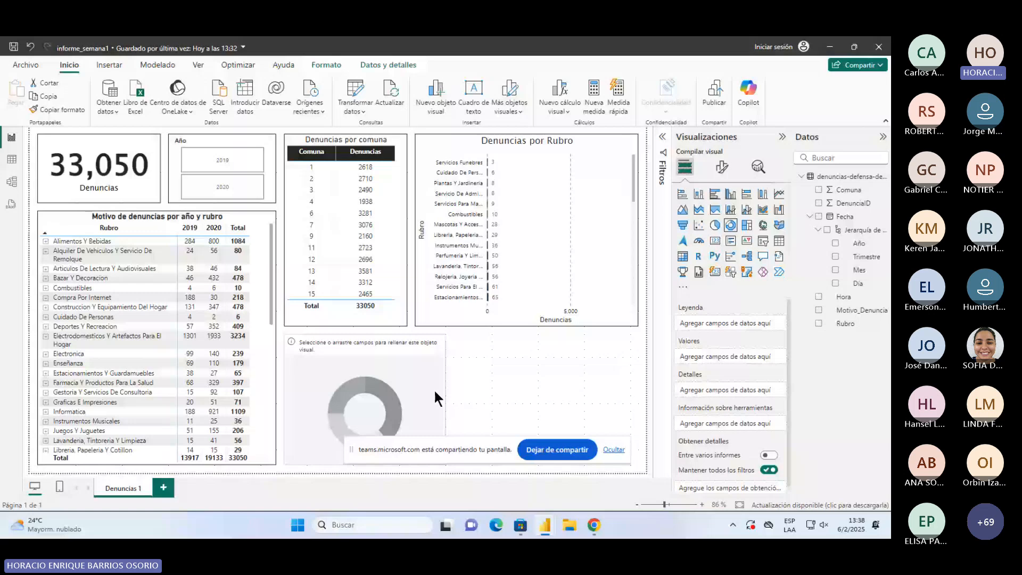
pyautogui.click(463, 385)
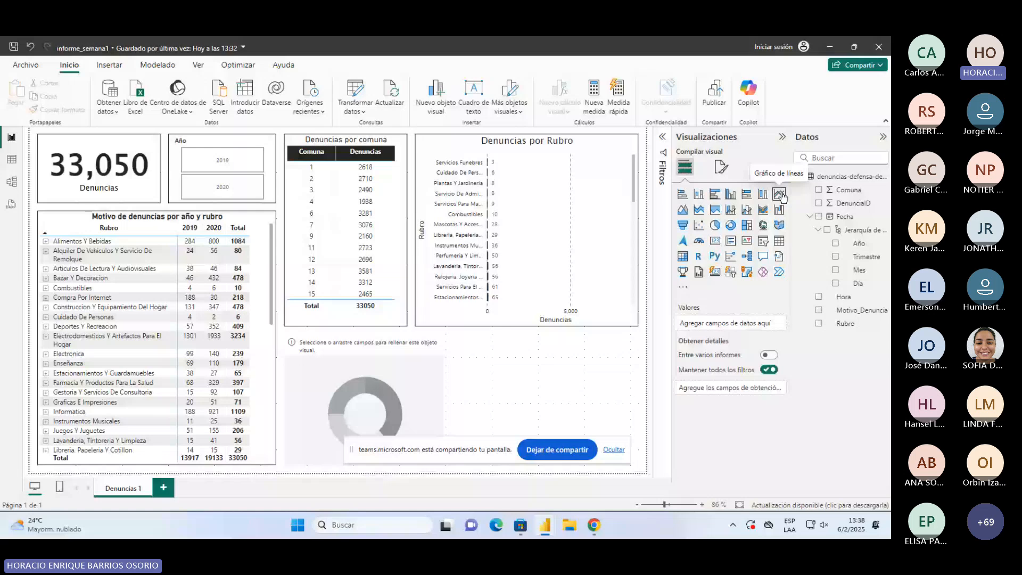
# Step: Insert an empty line chart in the free space beside the donut chart
pyautogui.click(778, 195)
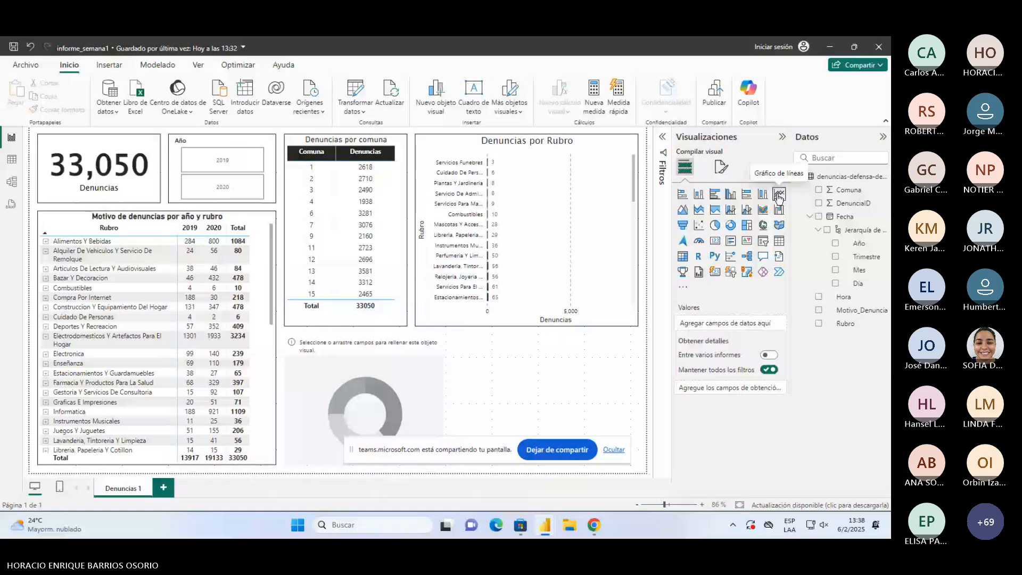
pyautogui.click(778, 195)
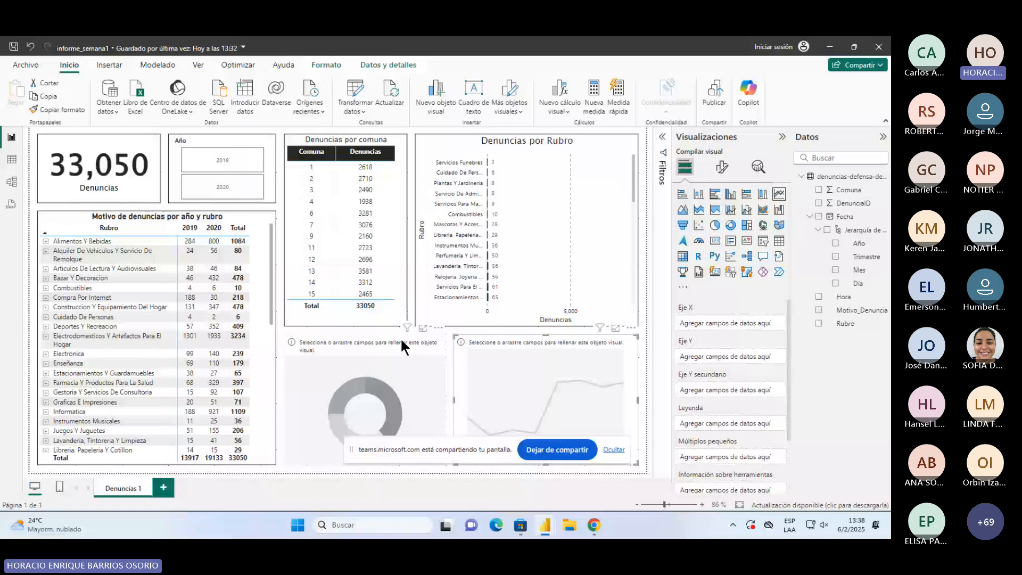
# Step: Fill the donut chart with Año as legend and the count of DenunciaID as values, renaming the value Denuncias
pyautogui.click(430, 403)
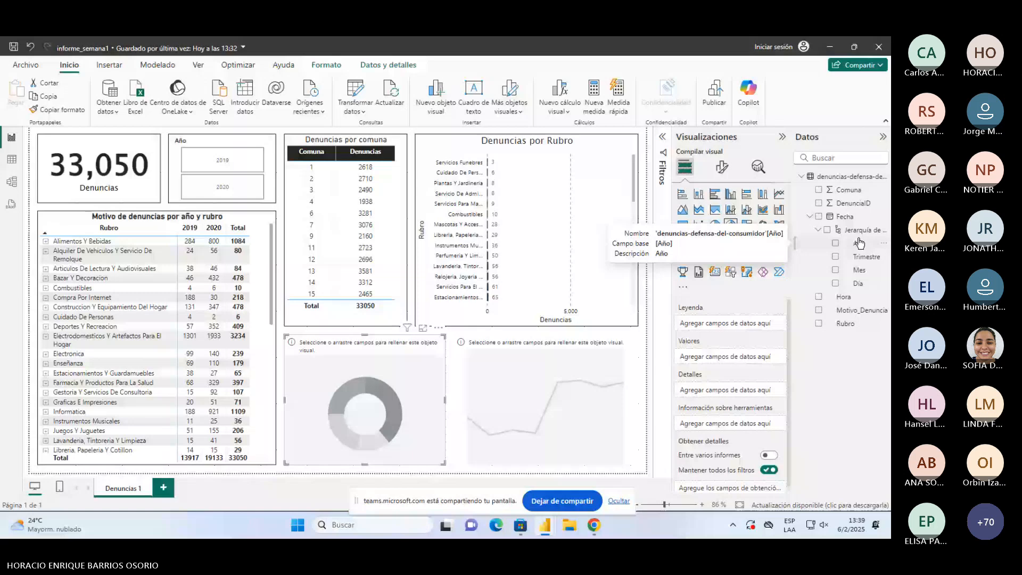
pyautogui.moveTo(860, 243); pyautogui.dragTo(718, 314)
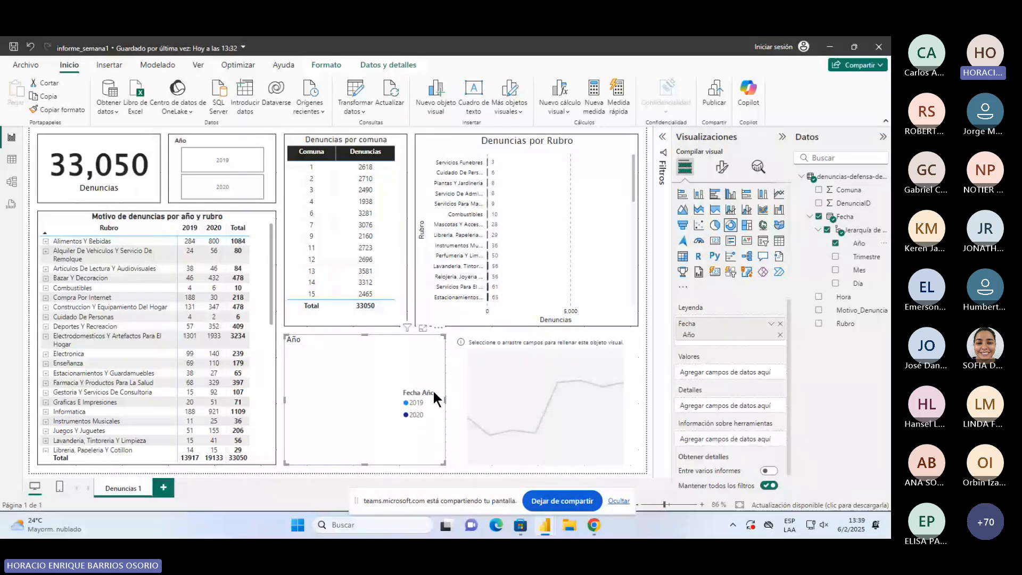
pyautogui.moveTo(849, 203); pyautogui.dragTo(774, 377)
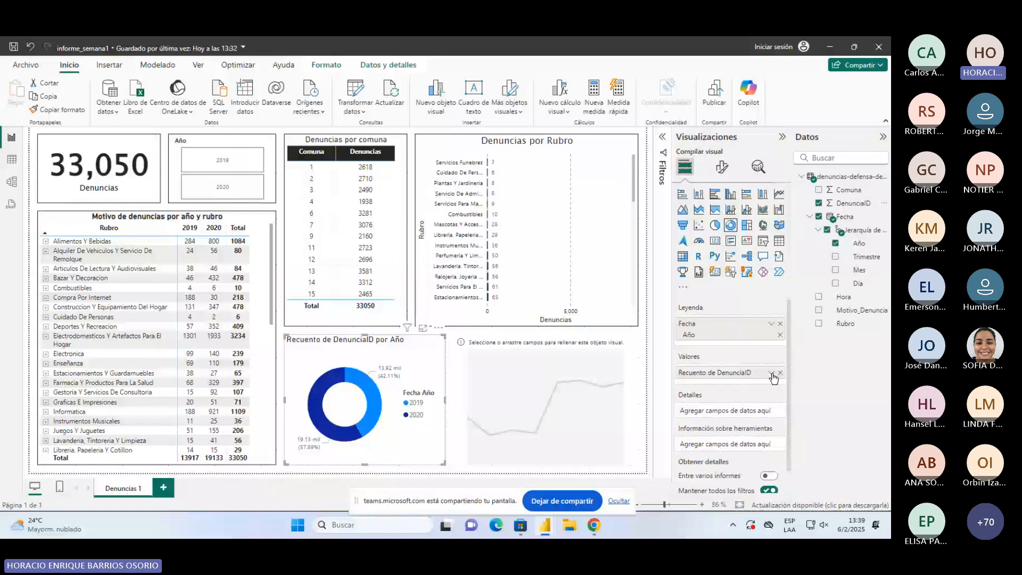
pyautogui.doubleClick(743, 374)
pyautogui.write('Denunc')
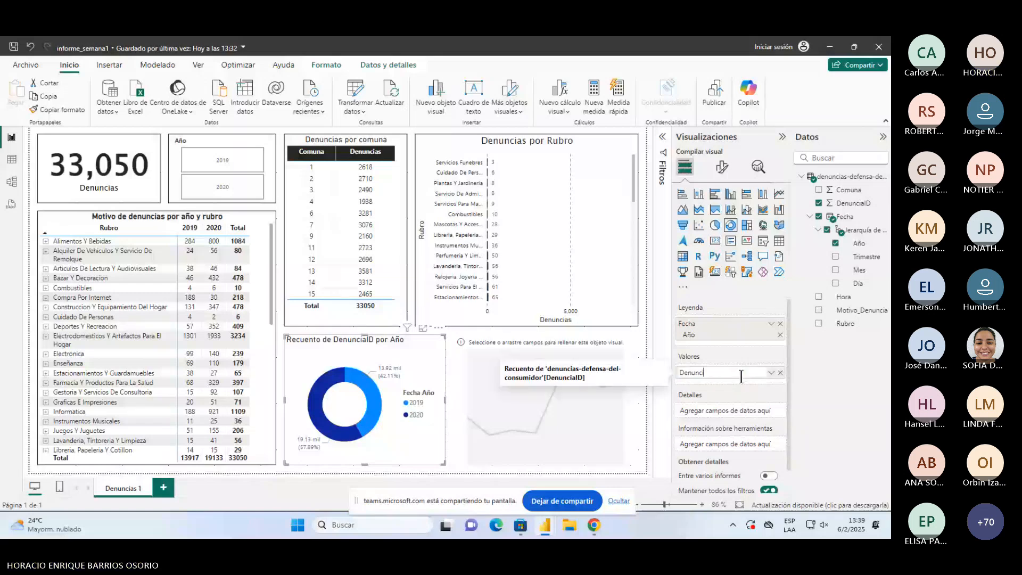
pyautogui.write('ias')
pyautogui.press('Return')
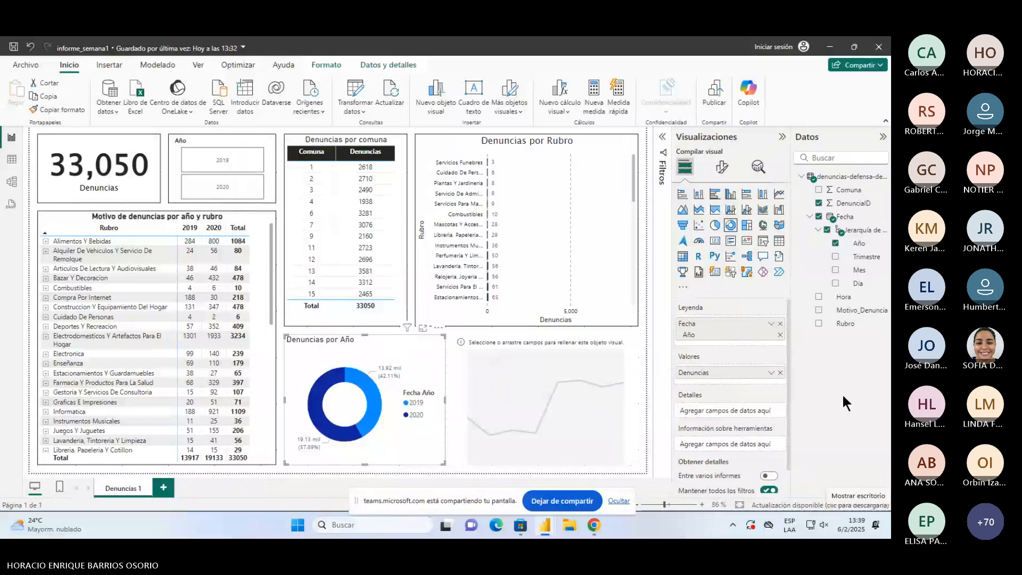
# Step: Review the donut chart's segment colours and legend options, and set its inner radius to 56%
pyautogui.click(722, 169)
pyautogui.click(701, 267)
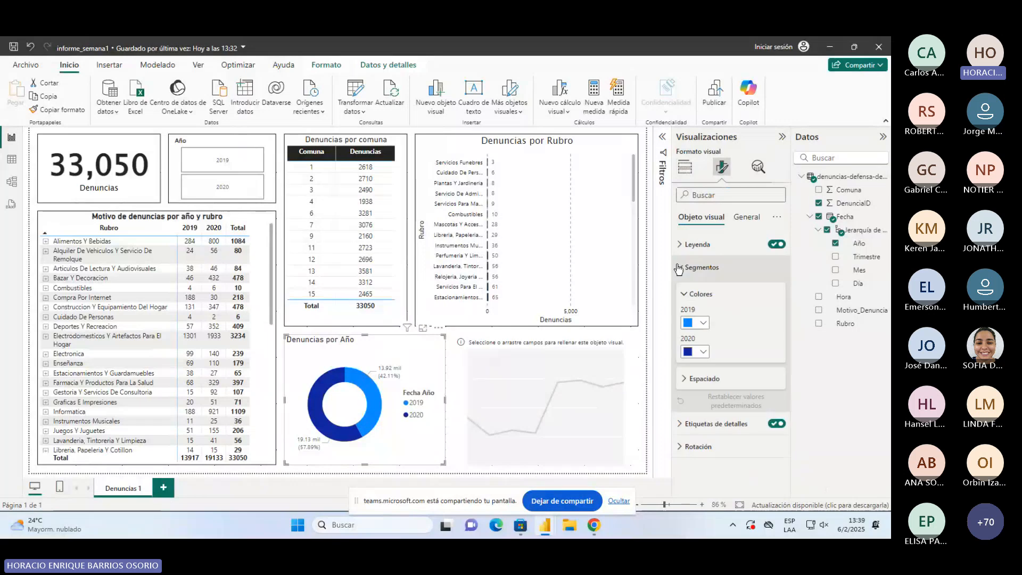
pyautogui.click(703, 323)
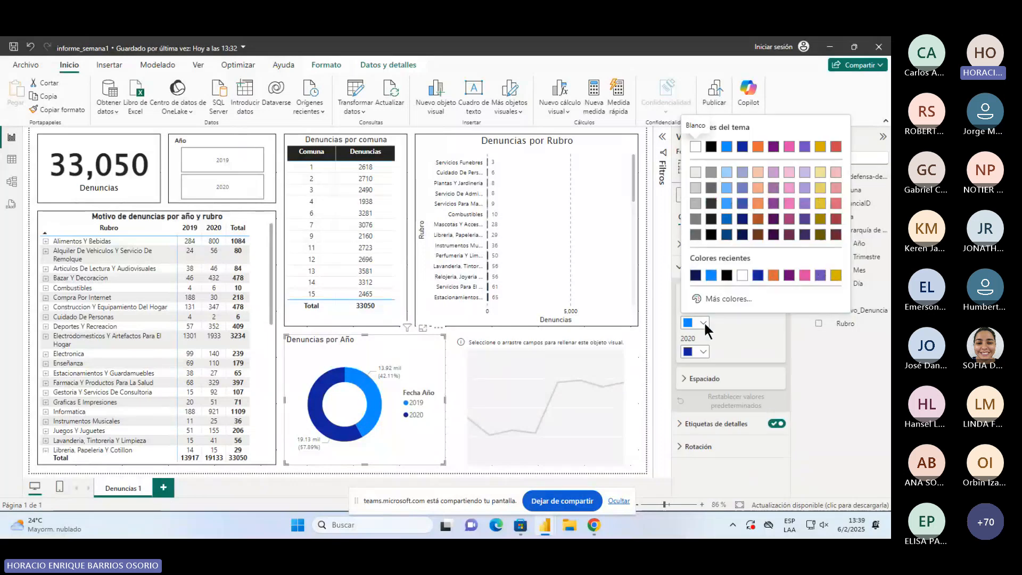
pyautogui.click(704, 322)
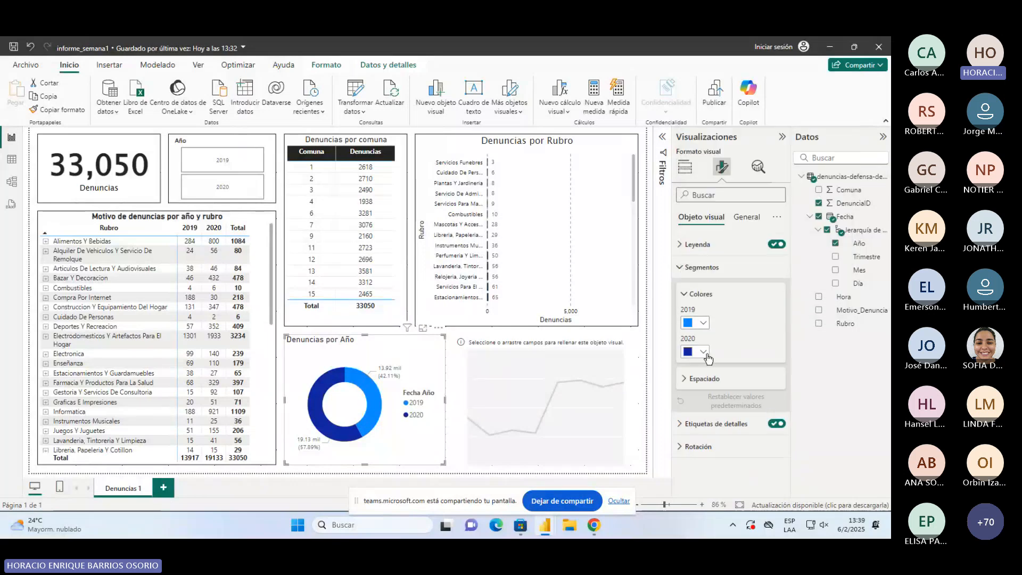
pyautogui.click(706, 354)
pyautogui.click(704, 378)
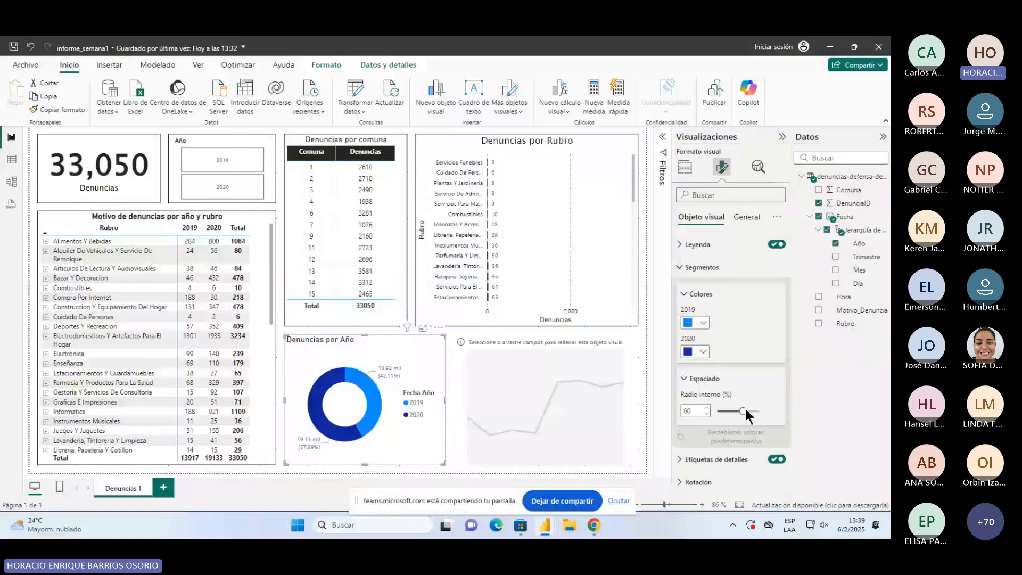
pyautogui.moveTo(744, 410)
pyautogui.mouseDown()
pyautogui.moveTo(729, 411)
pyautogui.moveTo(741, 411)
pyautogui.mouseUp()
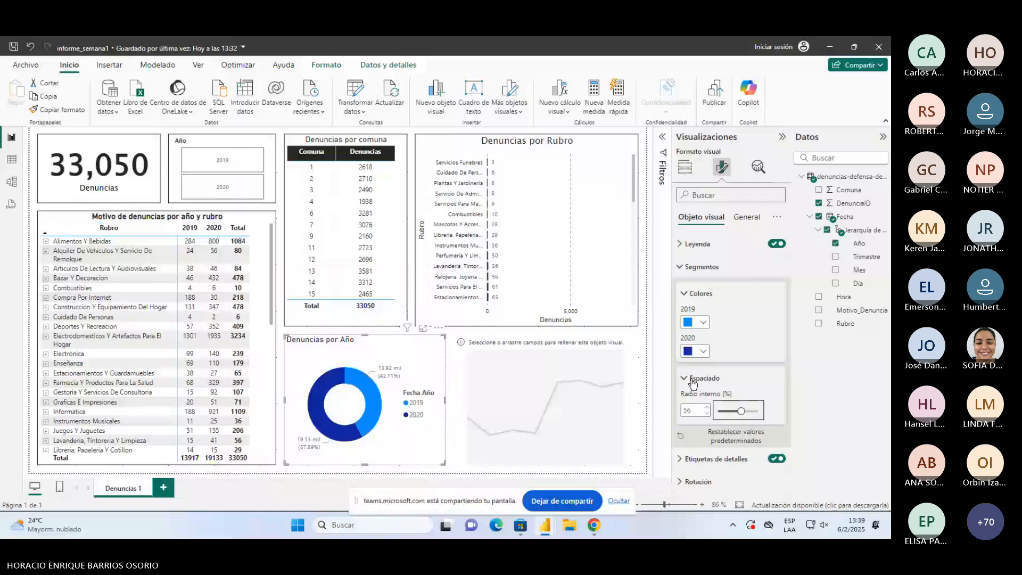
pyautogui.click(692, 379)
pyautogui.click(731, 243)
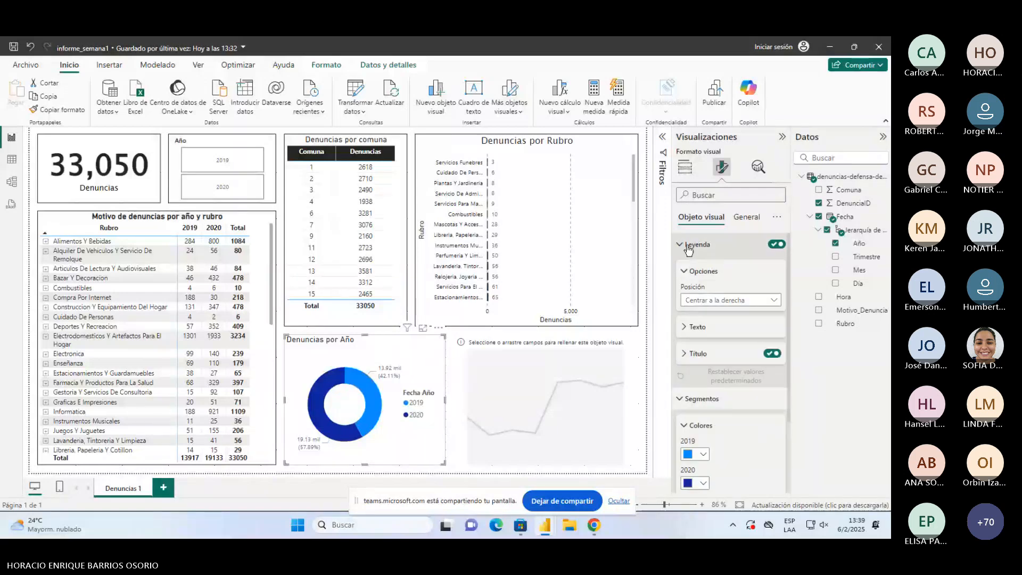
# Step: Centre the donut chart's title and leave both its title and the matrix's title without bold
pyautogui.click(746, 216)
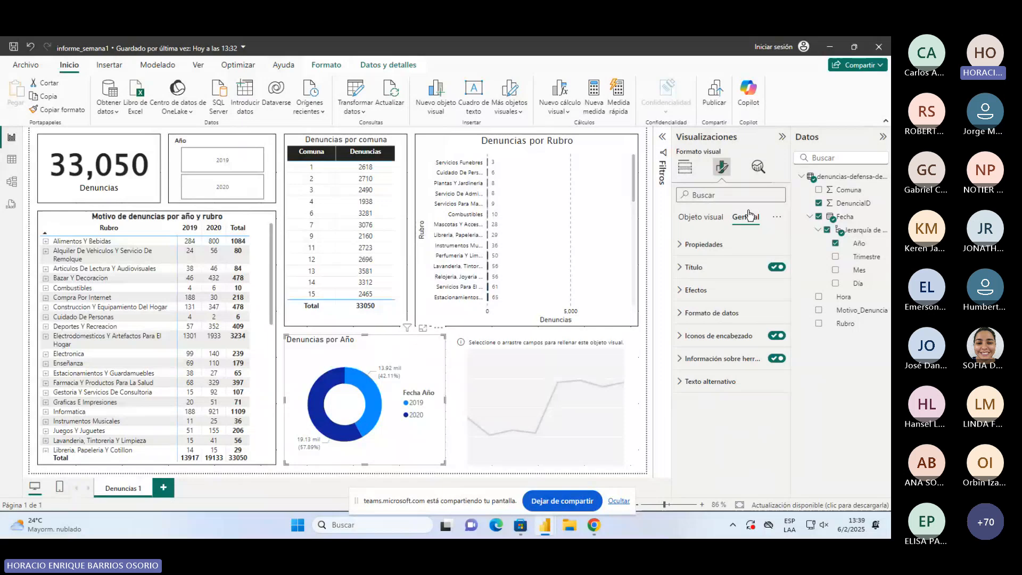
pyautogui.click(695, 267)
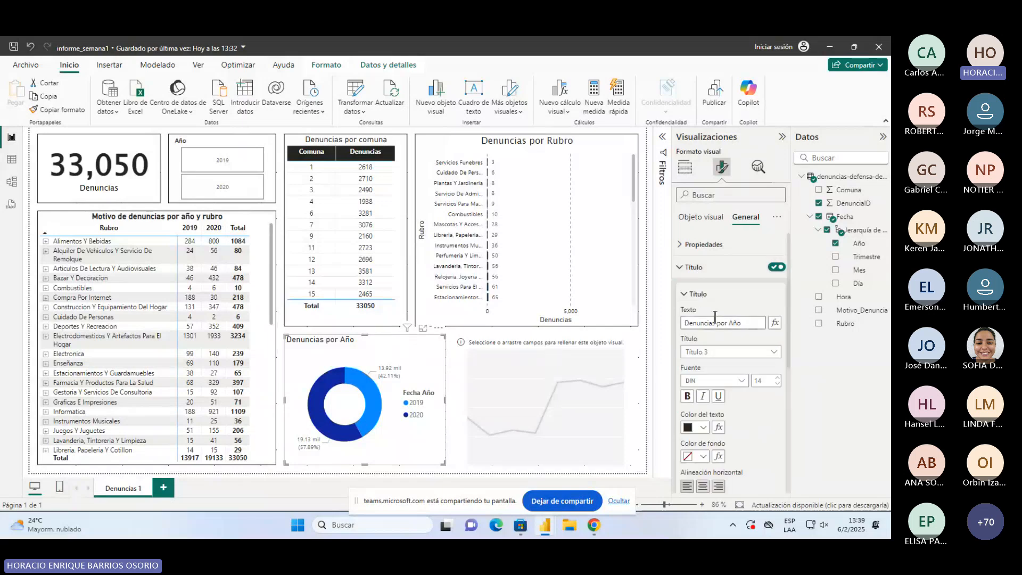
pyautogui.click(703, 486)
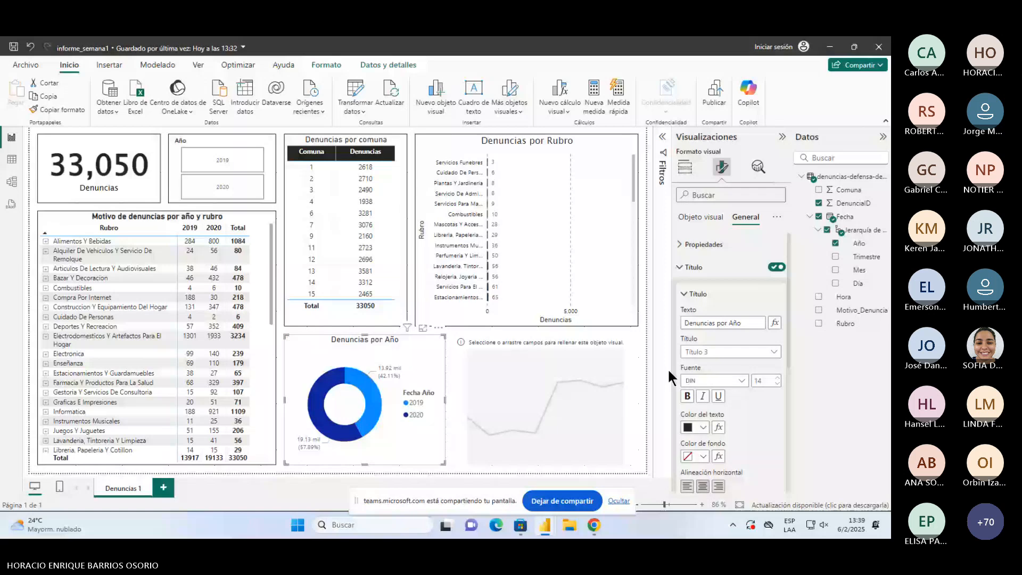
pyautogui.click(687, 397)
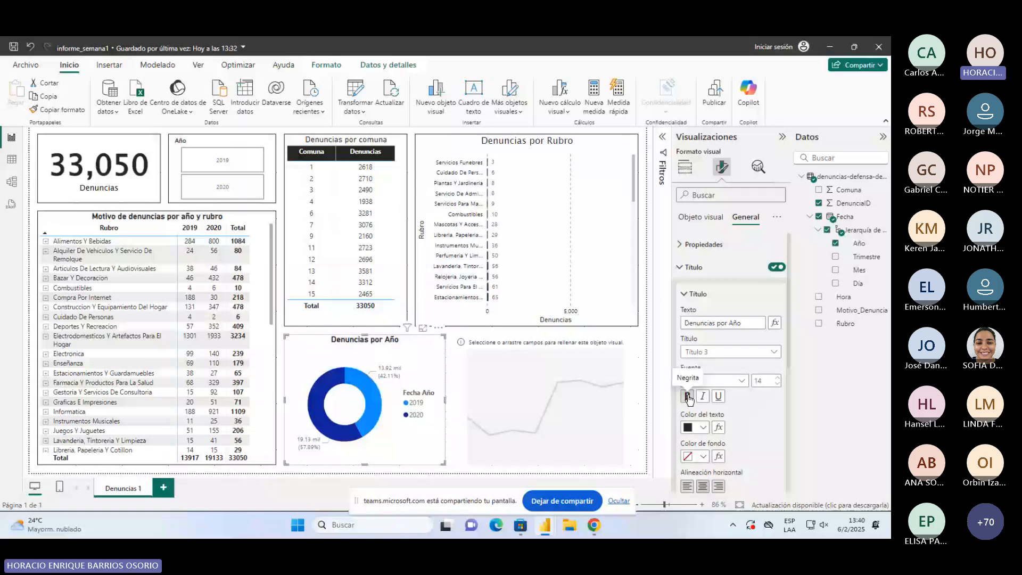
pyautogui.click(250, 229)
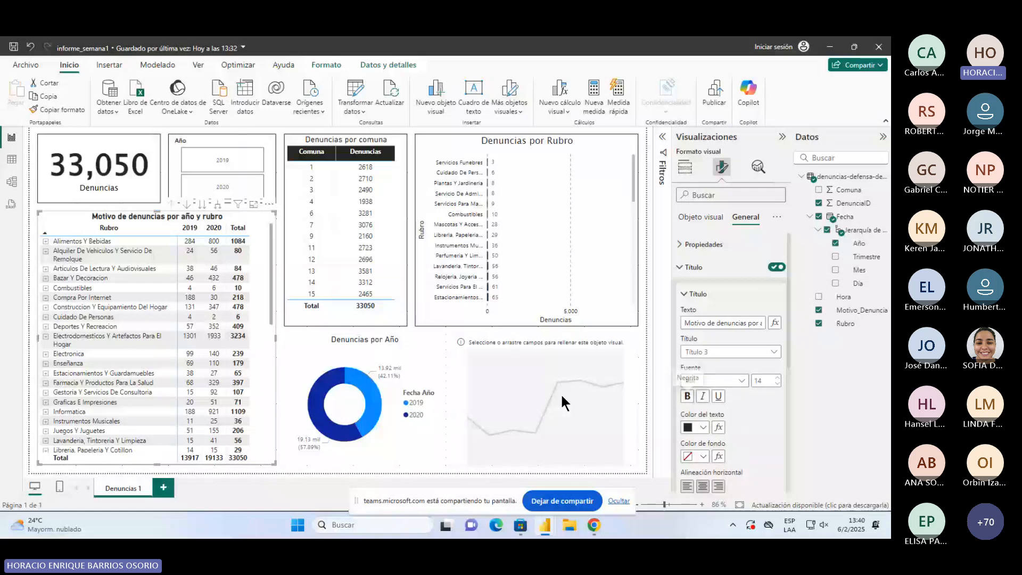
pyautogui.click(419, 335)
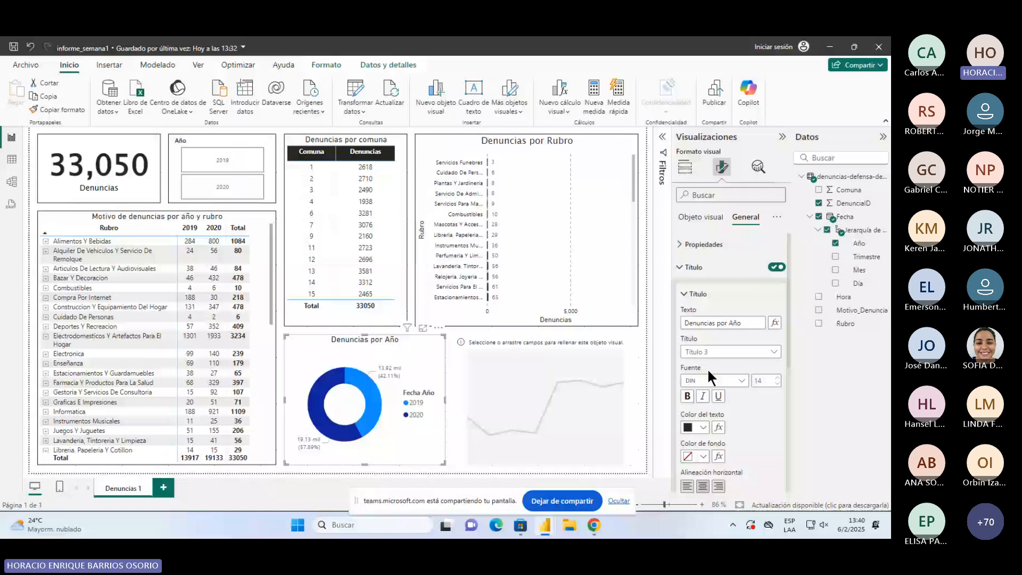
# Step: Check the donut chart's data format options and save the report
pyautogui.click(680, 267)
pyautogui.click(684, 319)
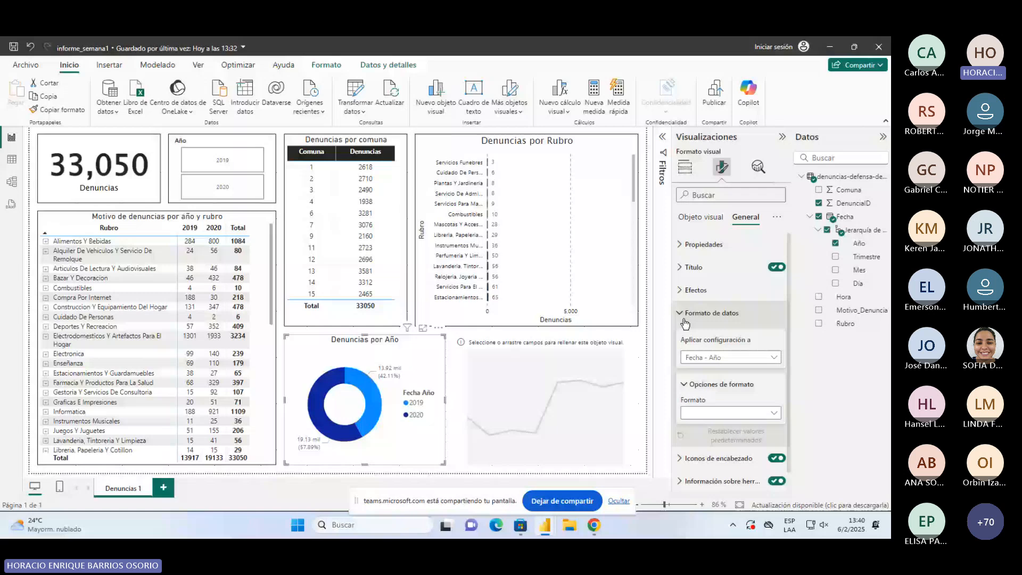
pyautogui.click(684, 319)
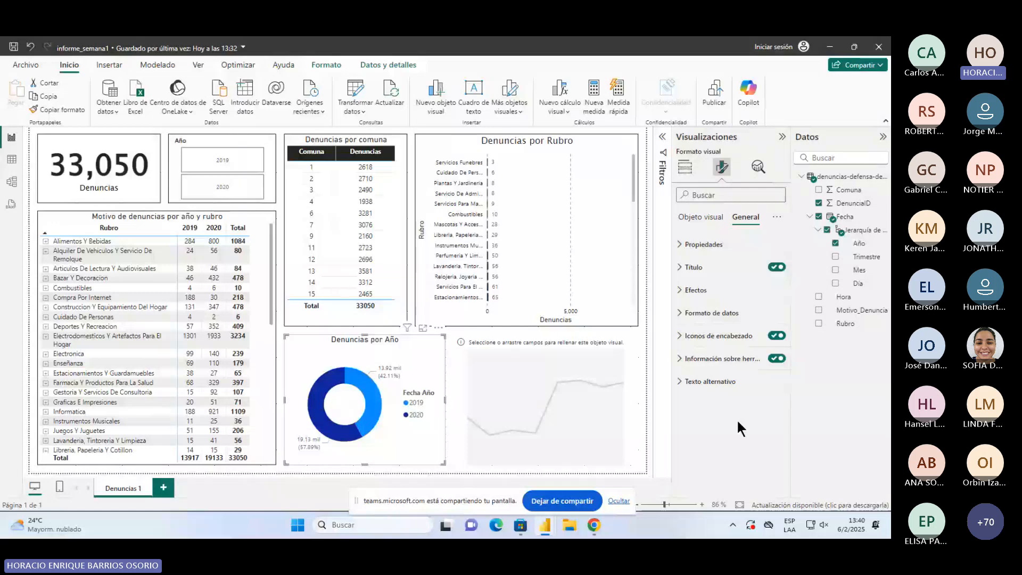
pyautogui.click(680, 168)
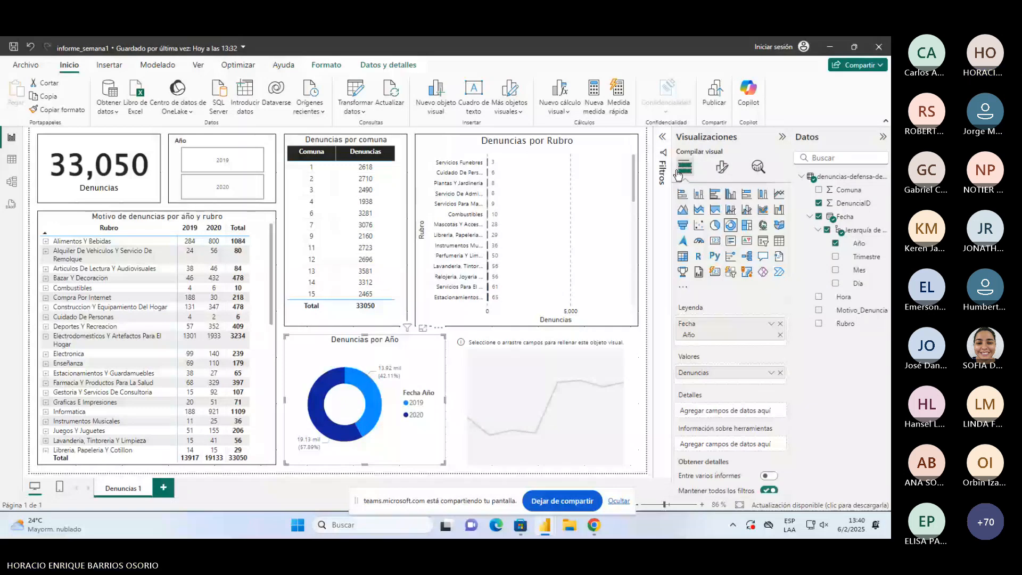
pyautogui.click(13, 47)
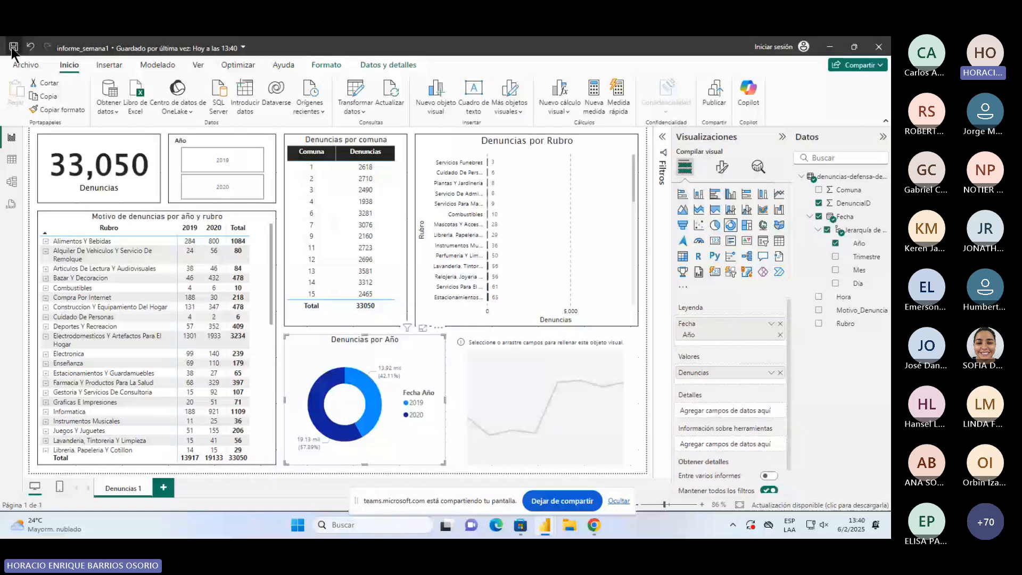
# Step: Select the empty line chart, consult the semana 1 report as a reference, and return to the informe_semana1 report
pyautogui.click(523, 419)
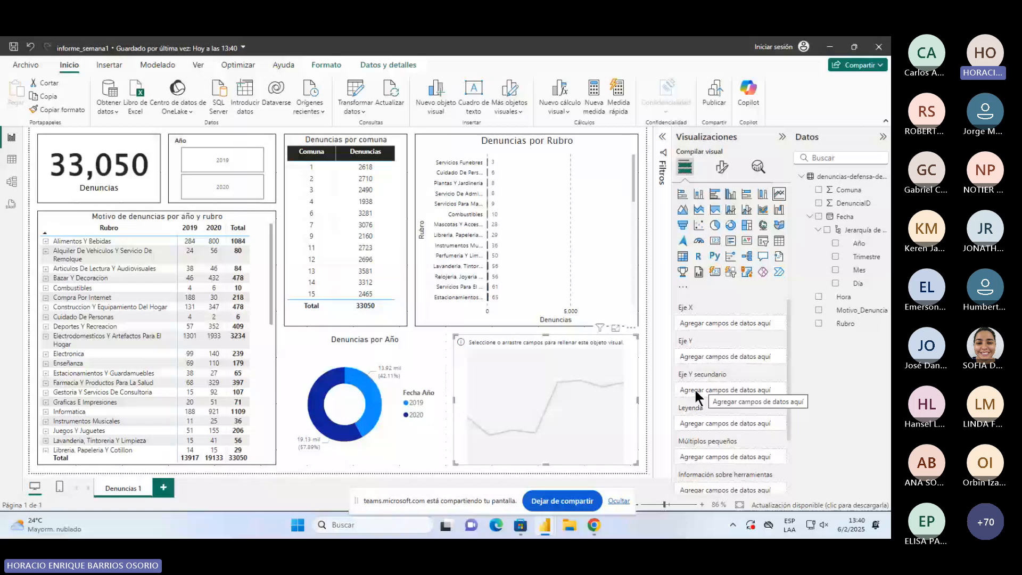
pyautogui.hotkey('alt', 'Tab')
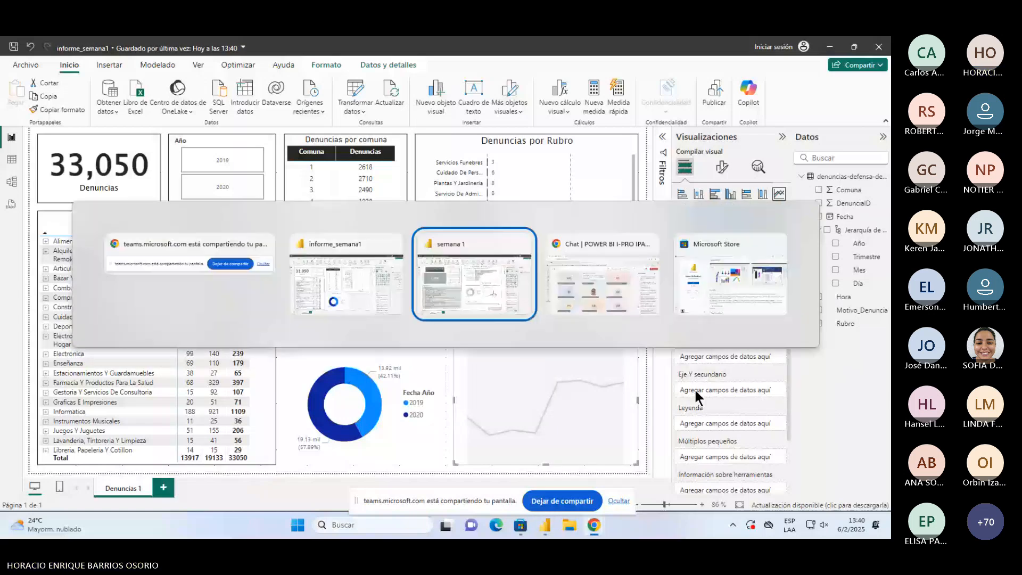
pyautogui.hotkey('alt', 'Tab')
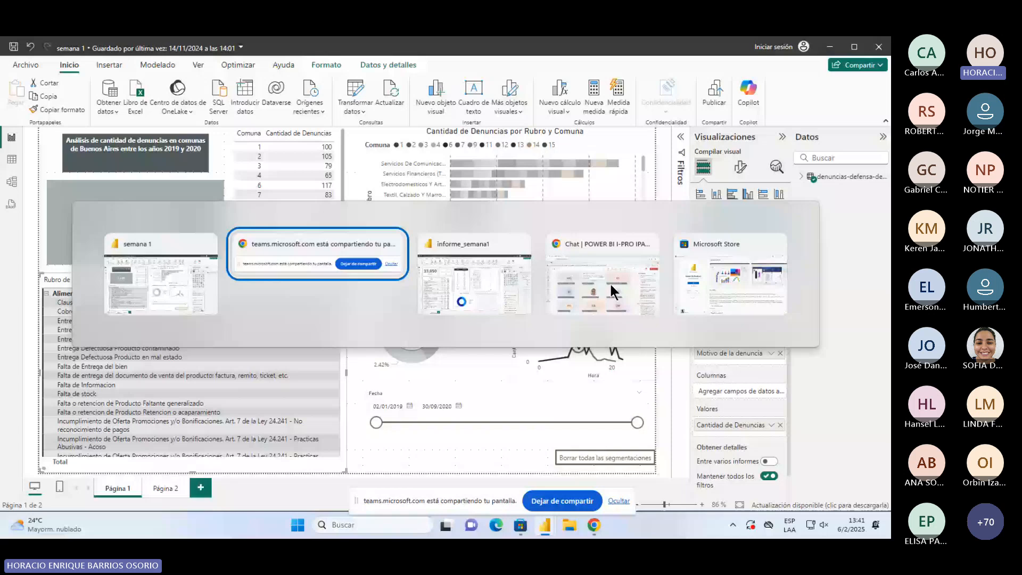
pyautogui.hotkey('alt', 'Tab')
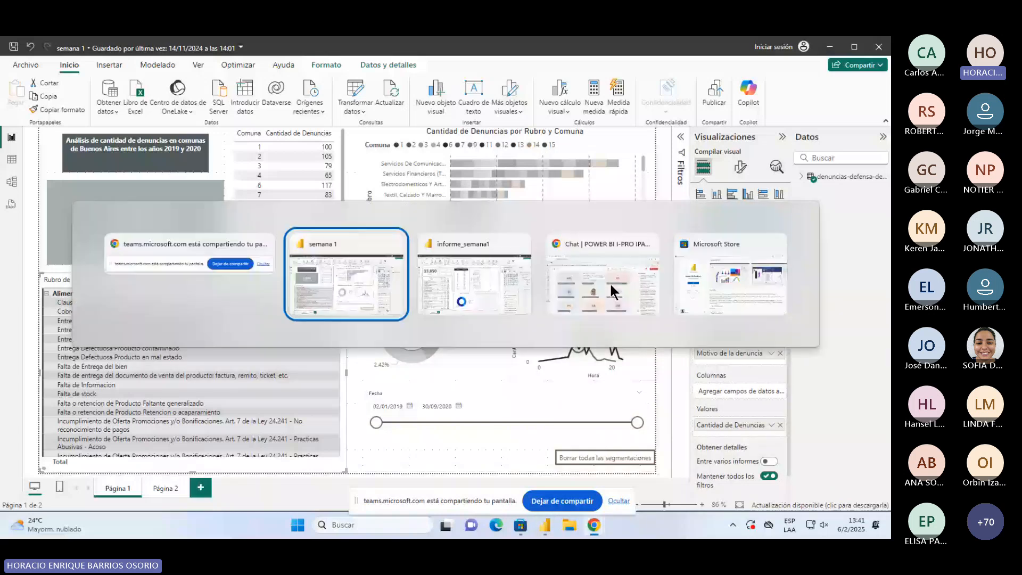
pyautogui.press('Tab')
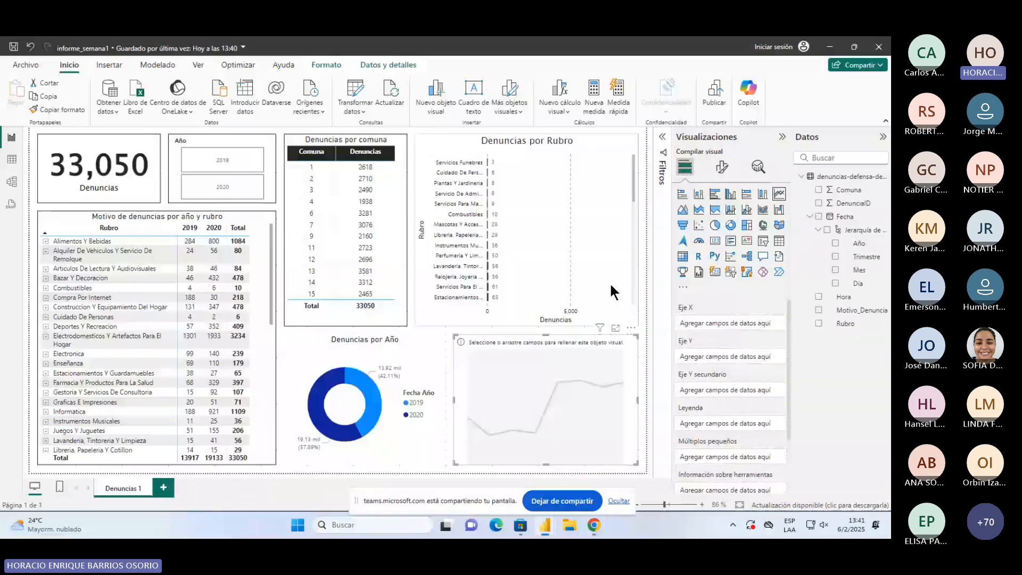
pyautogui.hotkey('alt', 'Tab')
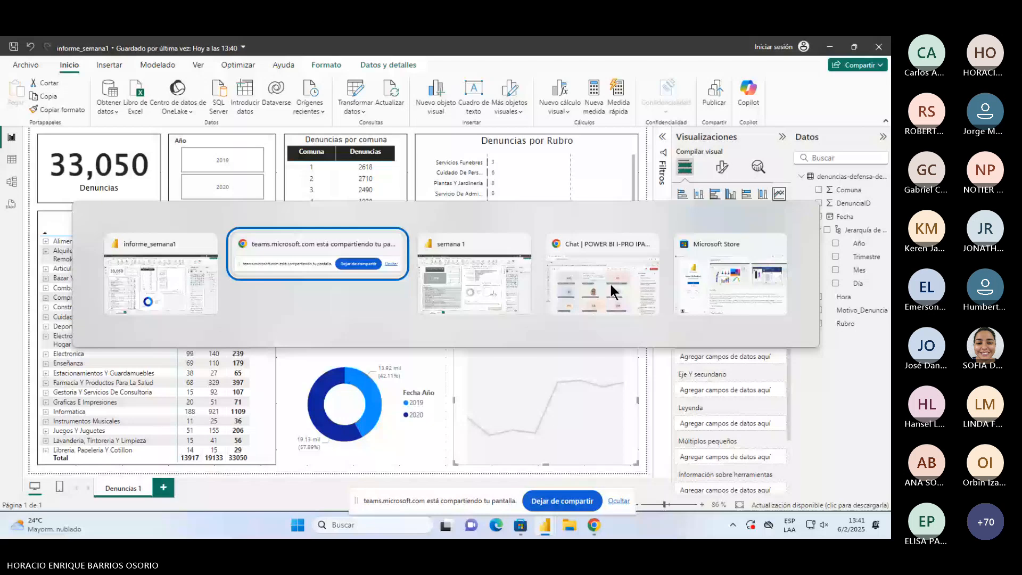
pyautogui.hotkey('alt', 'Tab')
pyautogui.hotkey('alt', 'Tab')
pyautogui.hotkey('alt', 'Tab')
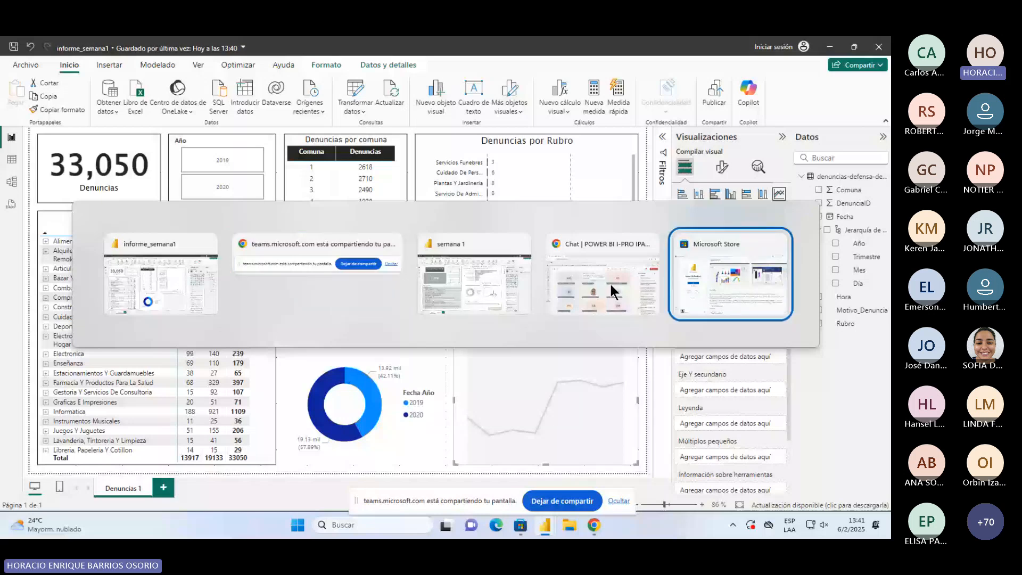
# Step: Fill the line chart with the count of DenunciaID, named Denuncias, on the Y axis and Hora on the X axis
pyautogui.click(842, 345)
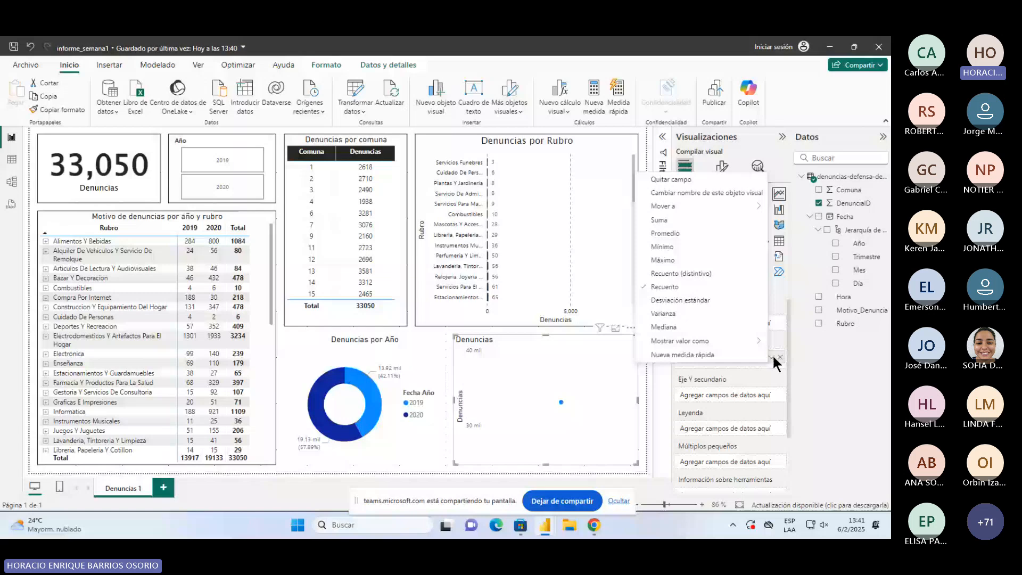
pyautogui.click(814, 338)
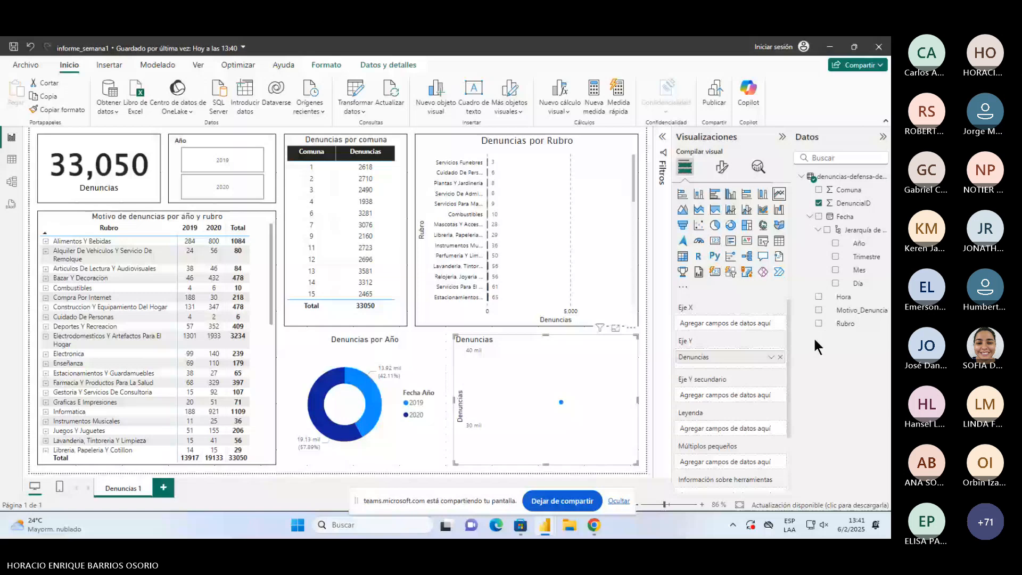
pyautogui.moveTo(843, 296); pyautogui.dragTo(561, 385)
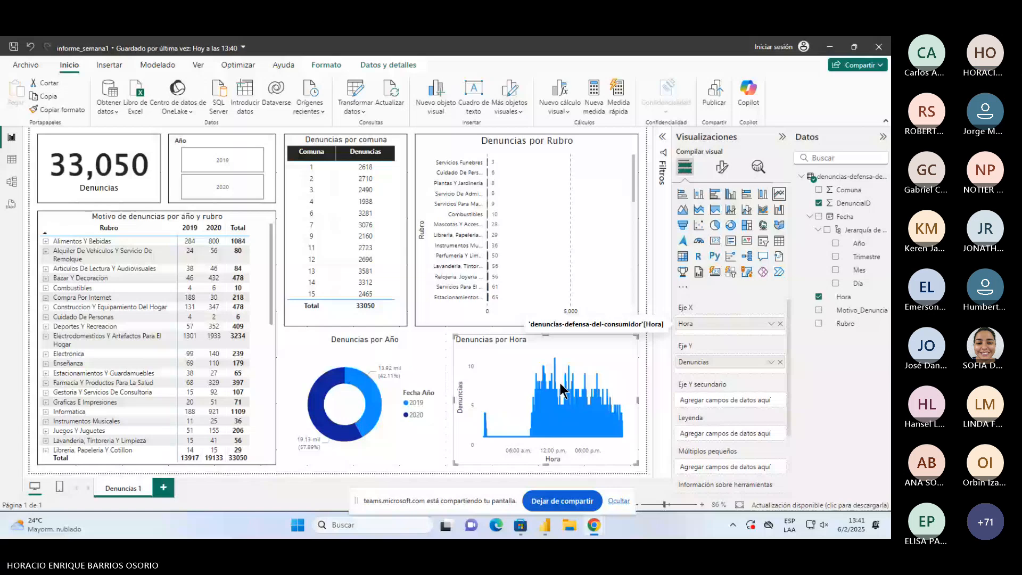
# Step: Examine how the hourly line chart is set up in the semana 1 report and return to informe_semana1
pyautogui.hotkey('alt', 'Tab')
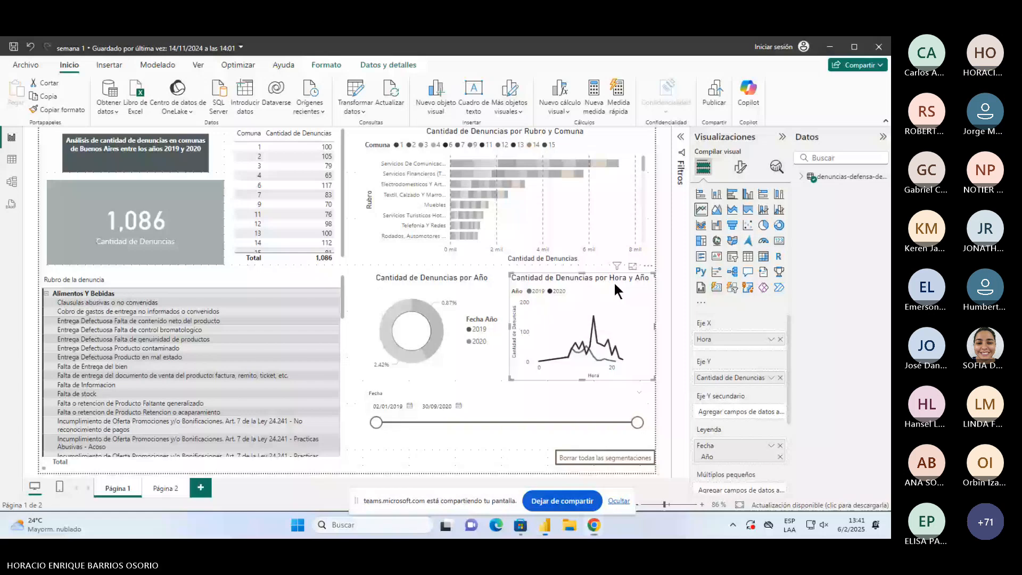
pyautogui.hotkey('alt', 'Tab')
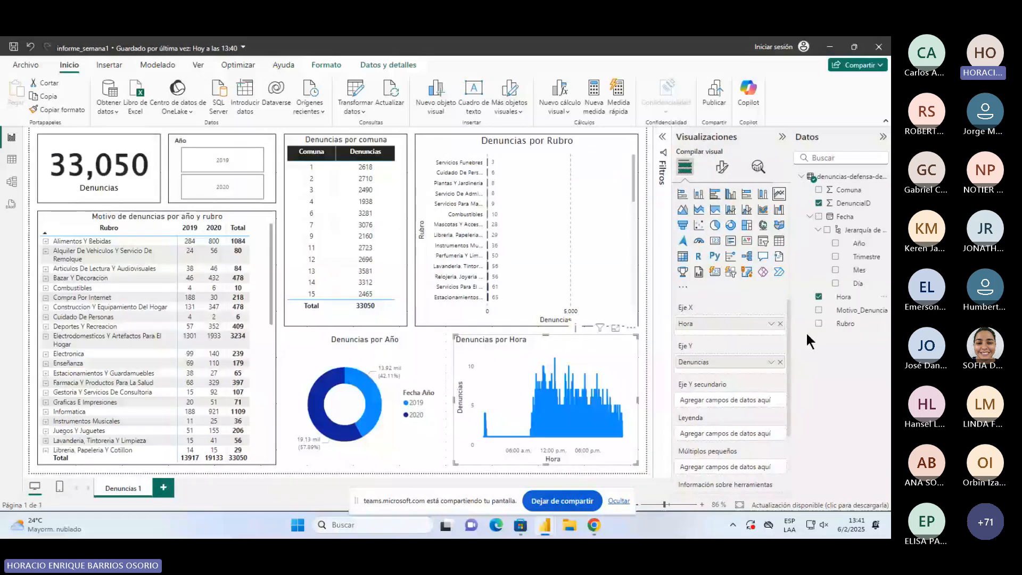
# Step: Add Año from the Fecha hierarchy as the line chart's legend and keep Denuncias summarized as Recuento
pyautogui.moveTo(860, 248); pyautogui.dragTo(744, 438)
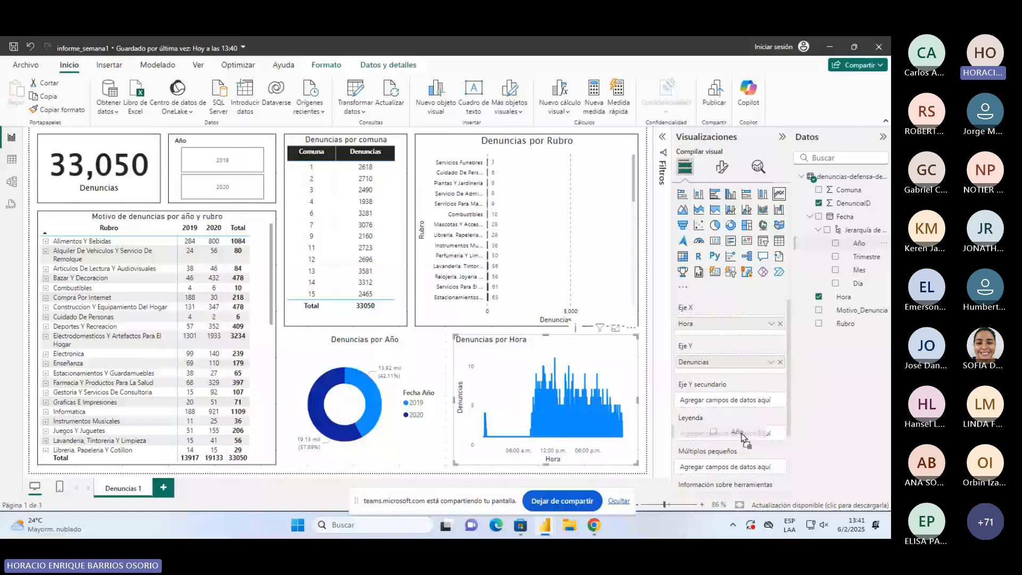
pyautogui.moveTo(743, 438); pyautogui.dragTo(744, 438)
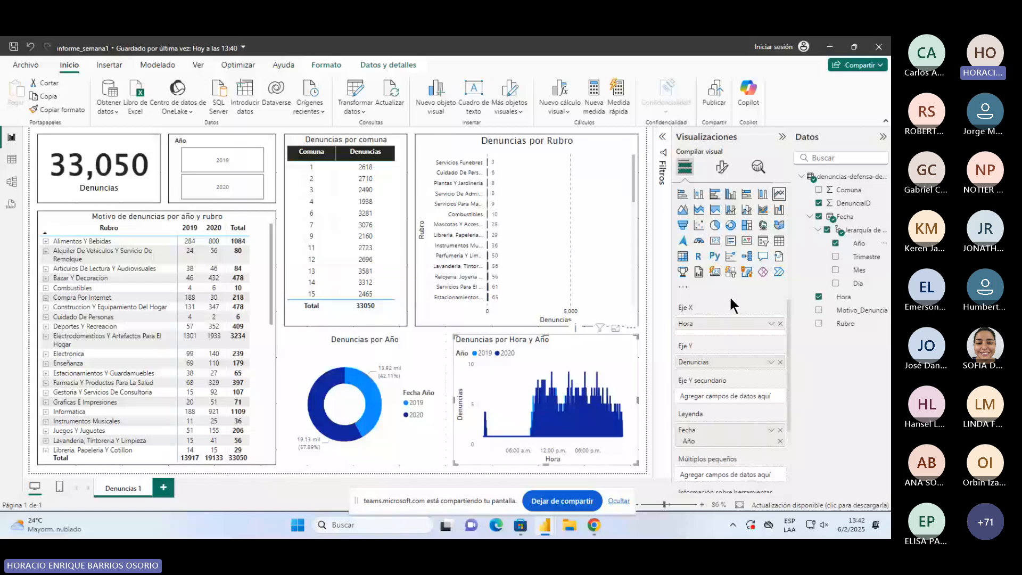
pyautogui.rightClick(762, 364)
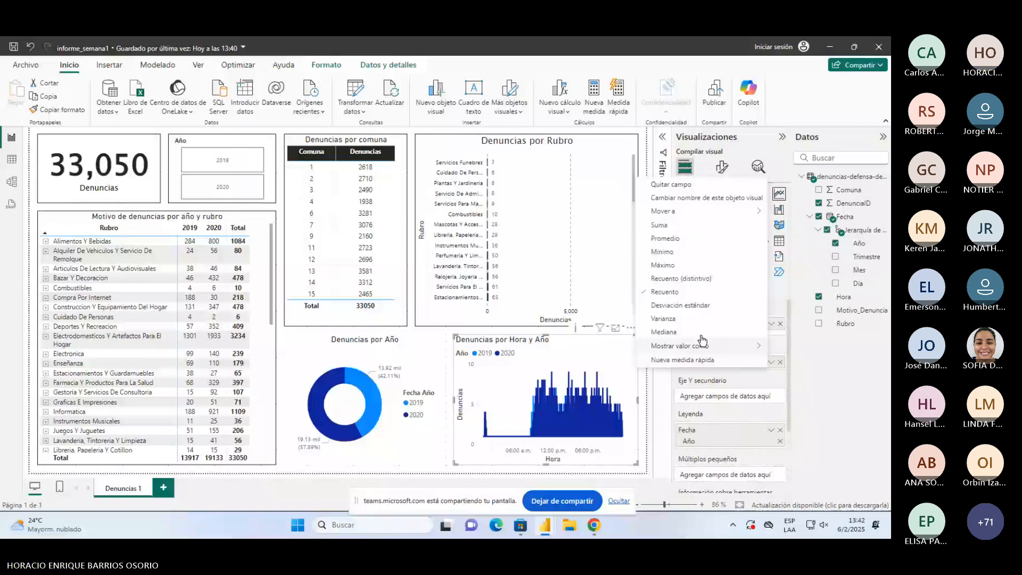
pyautogui.click(686, 296)
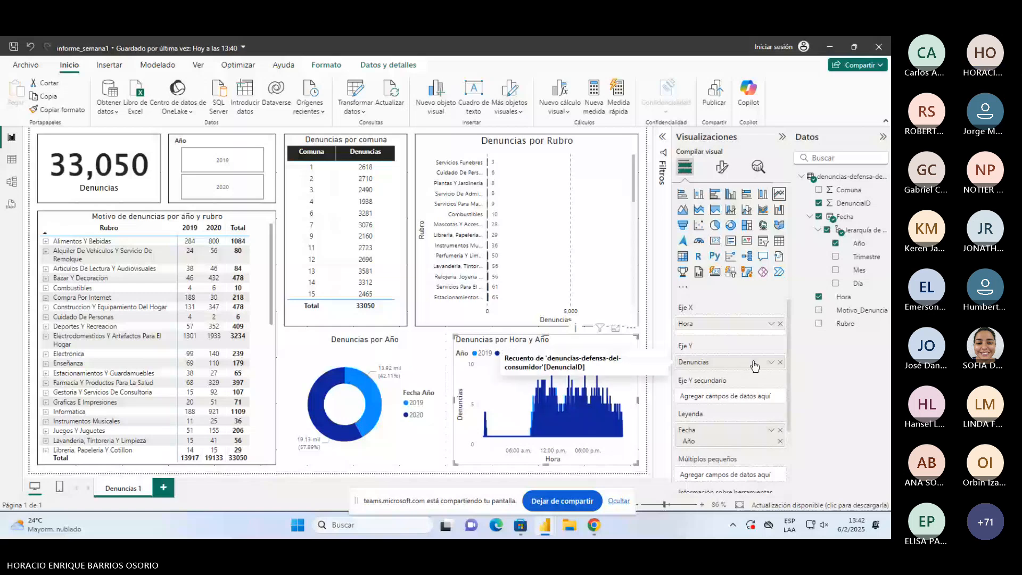
# Step: Check the formula of the Cantidad de Denuncias measure in the semana 1 report and return to informe_semana1
pyautogui.hotkey('alt', 'Tab')
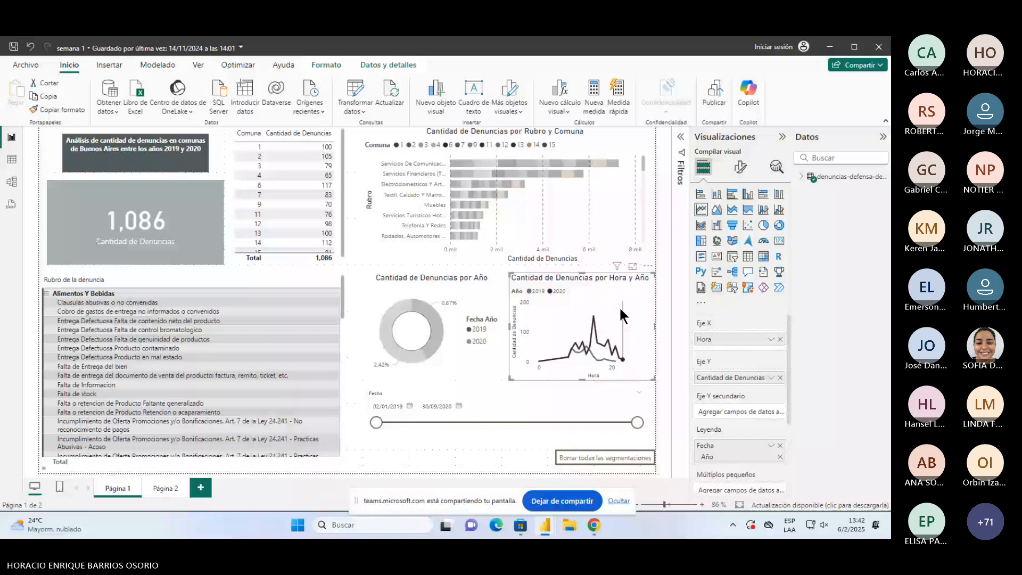
pyautogui.click(800, 177)
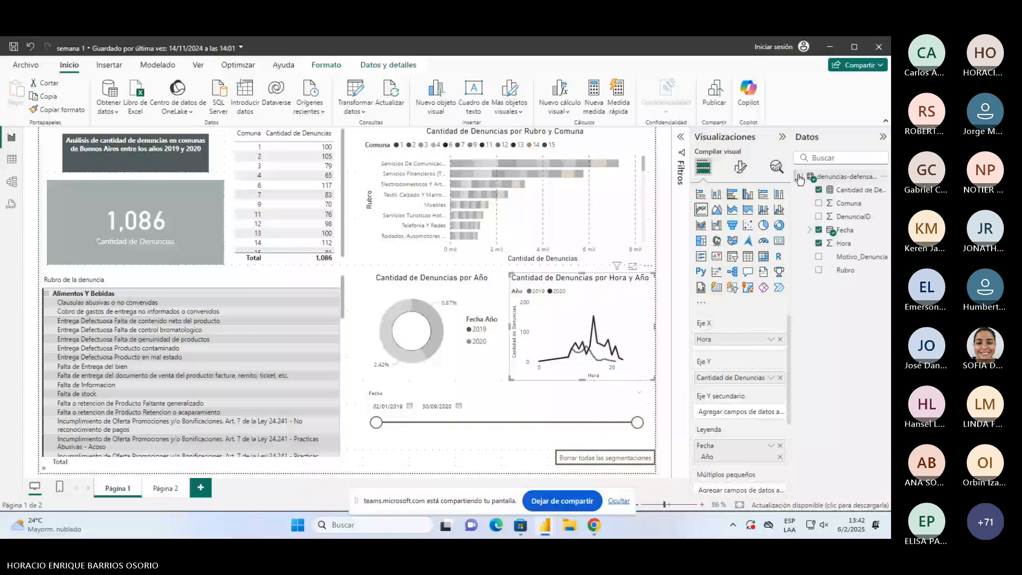
pyautogui.click(803, 190)
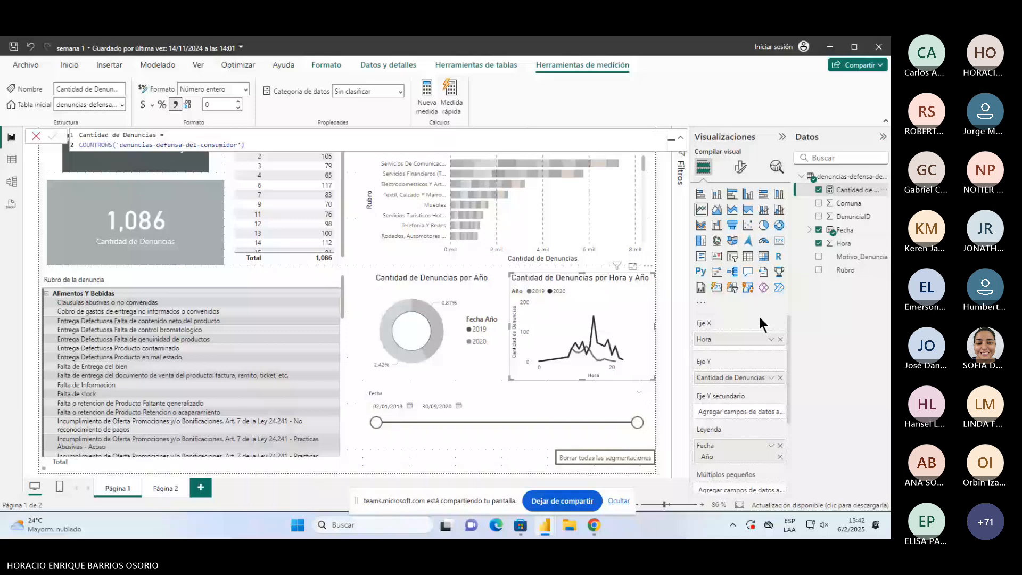
pyautogui.hotkey('alt', 'Tab')
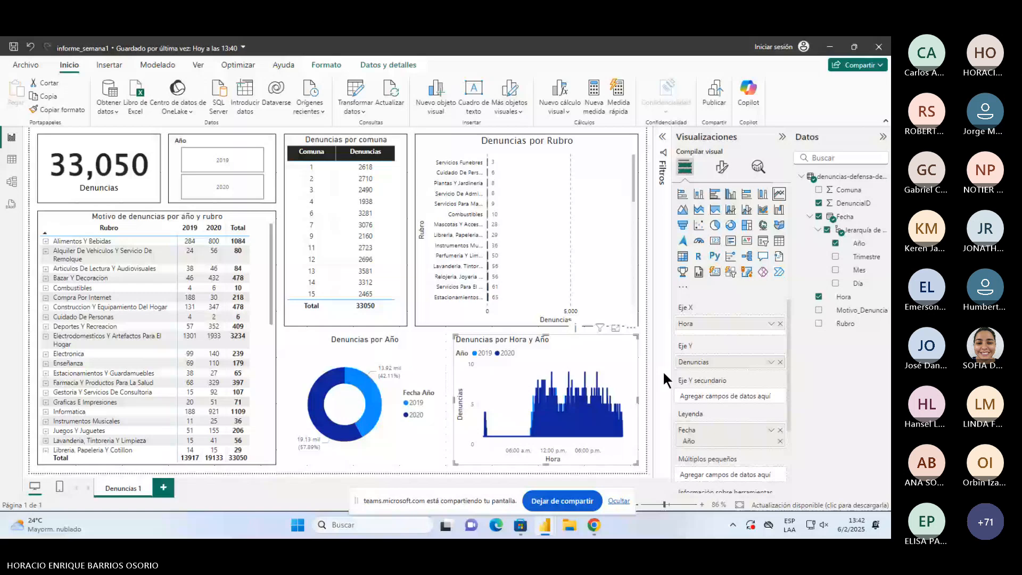
# Step: Remove Hora from the line chart's X axis and add it back
pyautogui.click(780, 324)
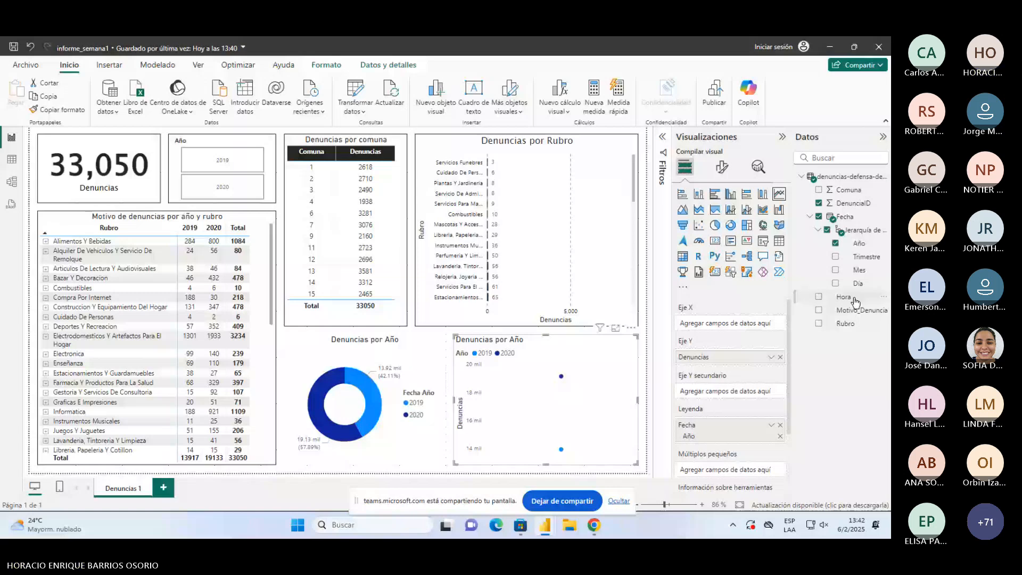
pyautogui.moveTo(854, 302); pyautogui.dragTo(743, 332)
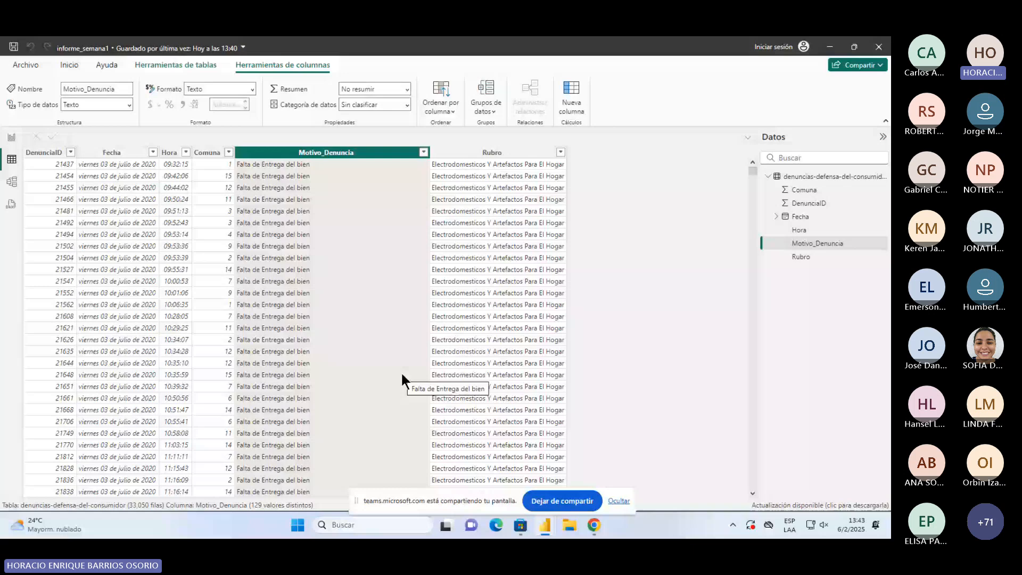
# Step: Examine the Hora column's values in the data table and compare them with the line chart in the report
pyautogui.click(184, 164)
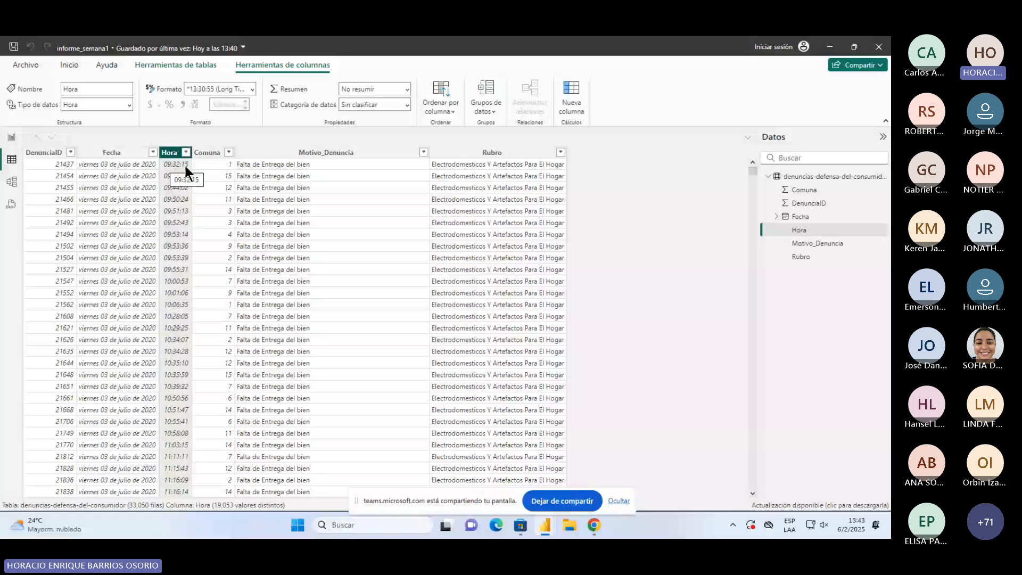
pyautogui.click(11, 136)
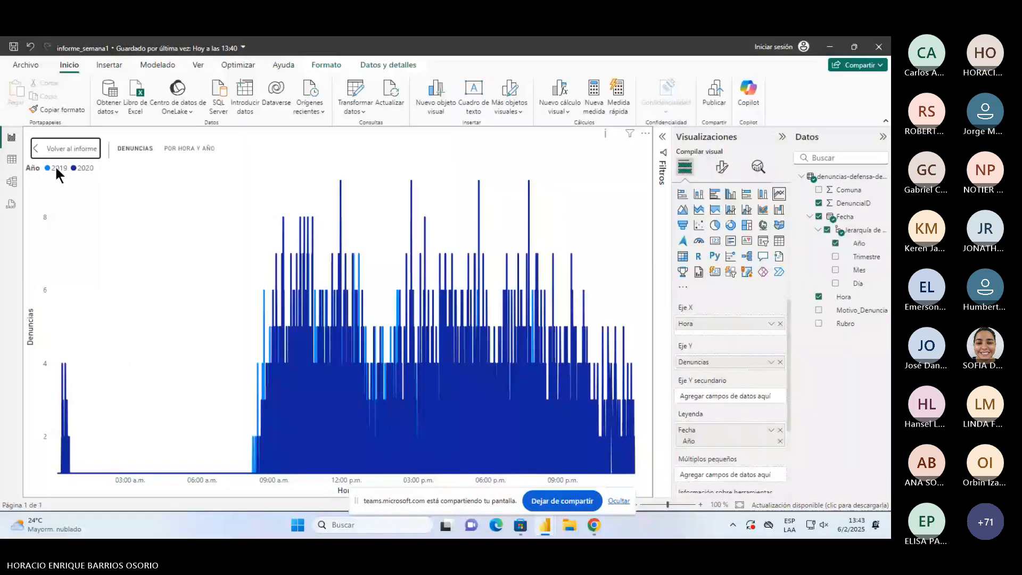
pyautogui.click(58, 150)
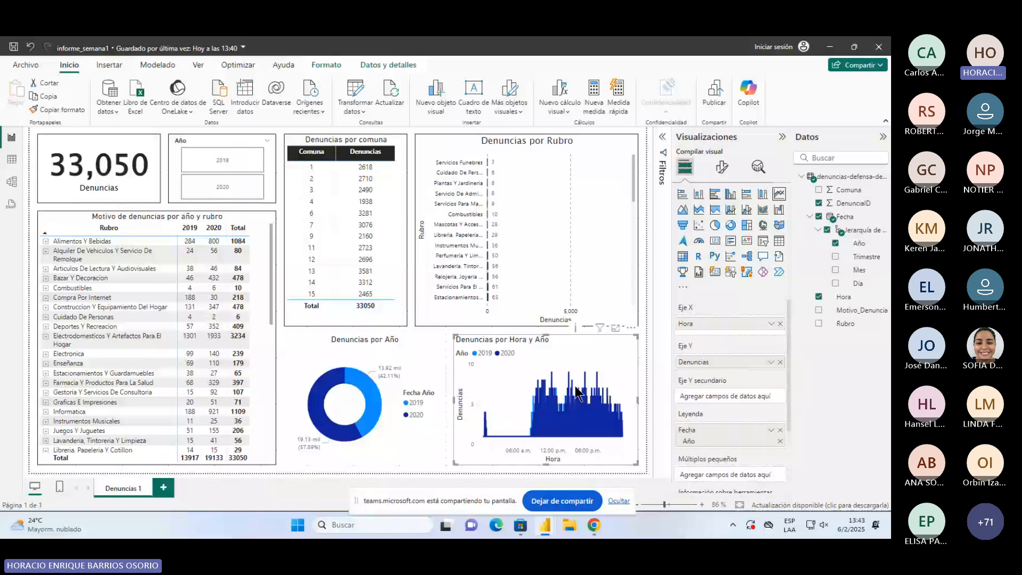
pyautogui.click(682, 211)
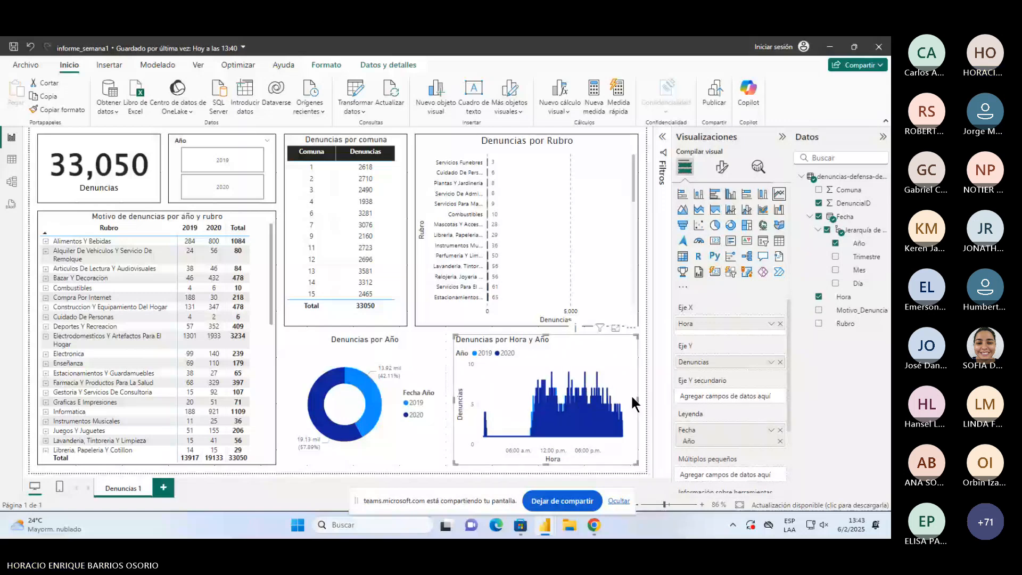
pyautogui.click(10, 160)
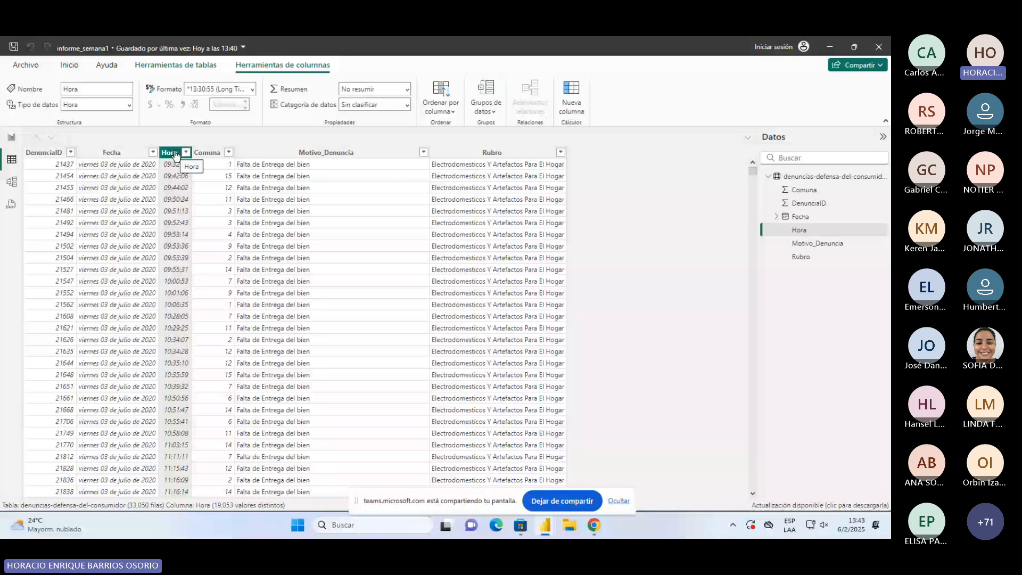
pyautogui.click(12, 137)
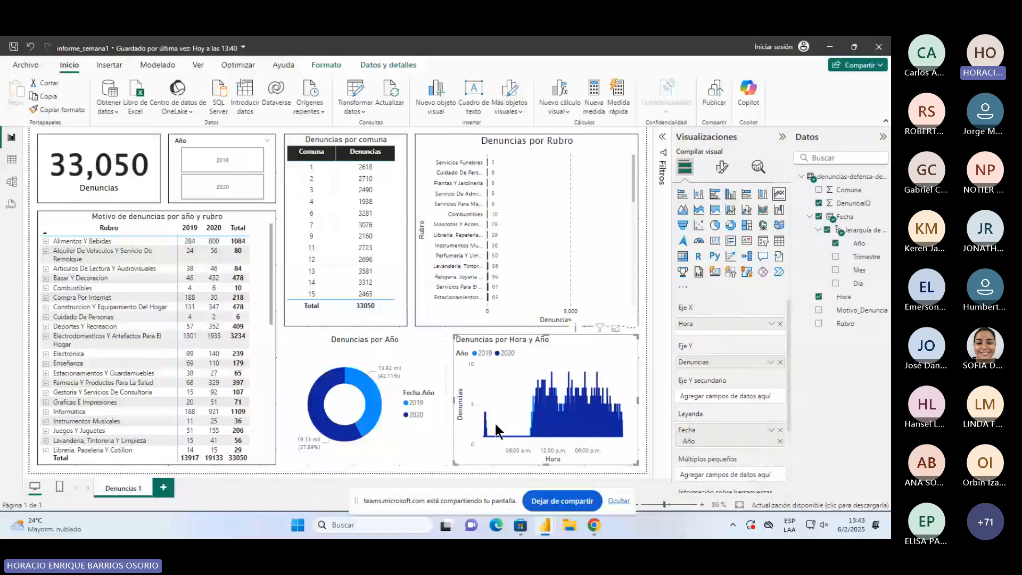
pyautogui.click(12, 159)
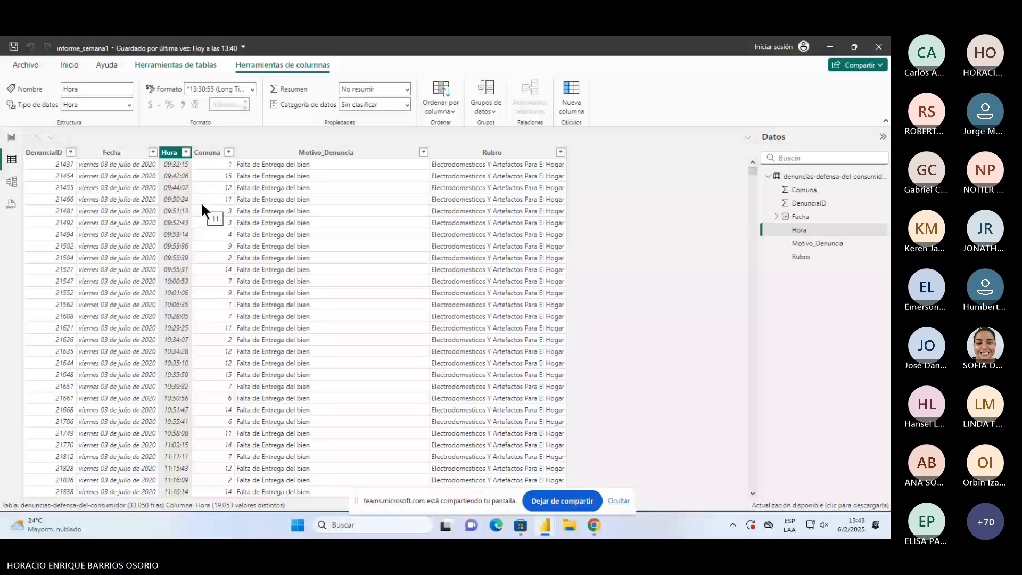
pyautogui.click(12, 137)
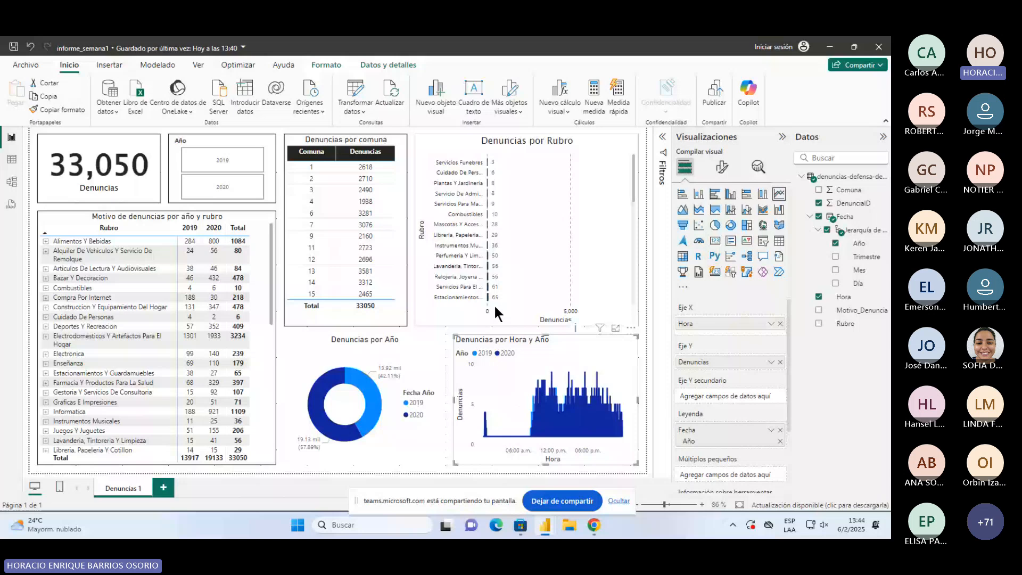
# Step: Open the query in the Power Query editor and apply the Hora solo transformation to the Hora column
pyautogui.click(343, 80)
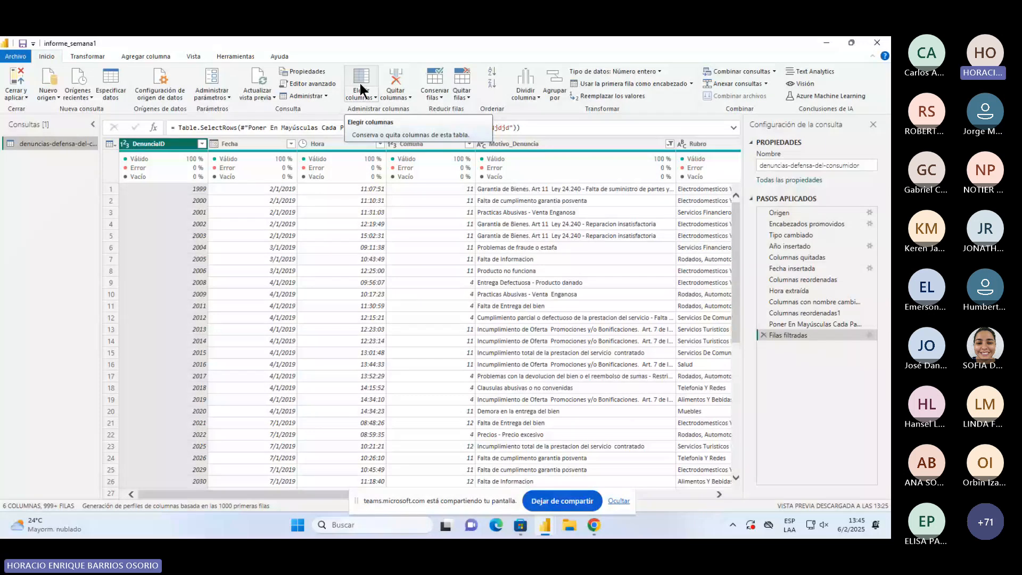
pyautogui.click(336, 143)
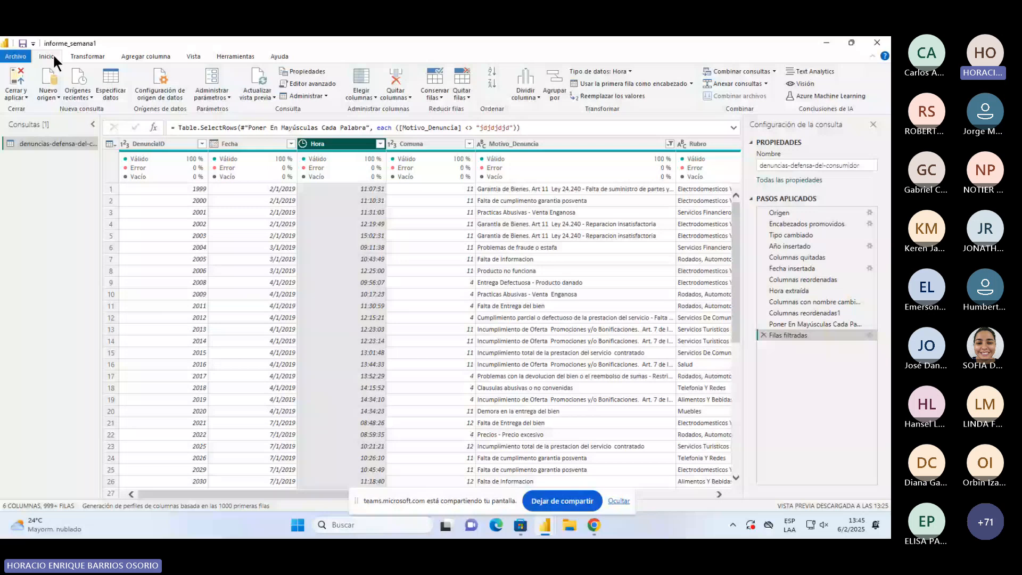
pyautogui.click(85, 59)
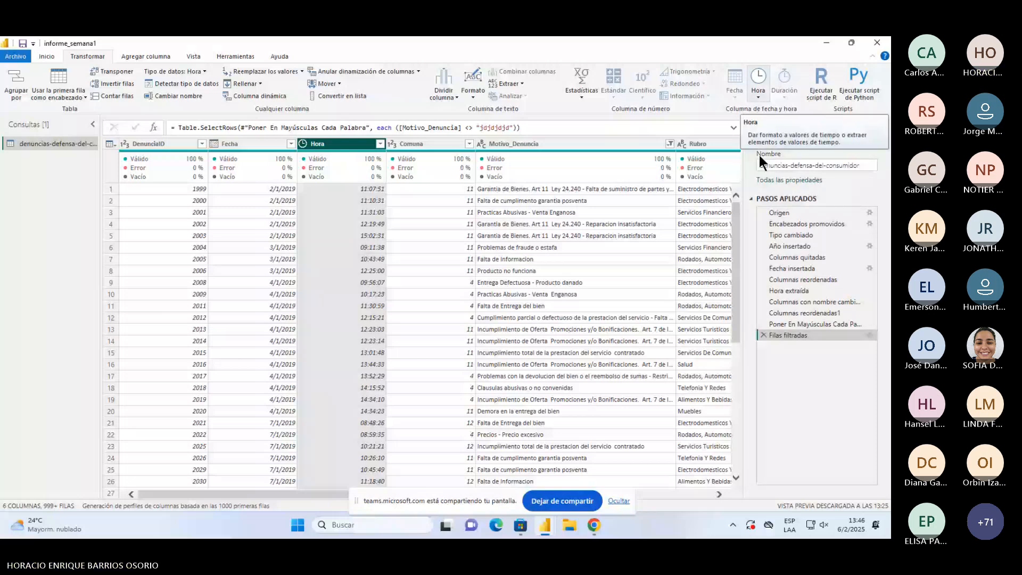
pyautogui.click(758, 95)
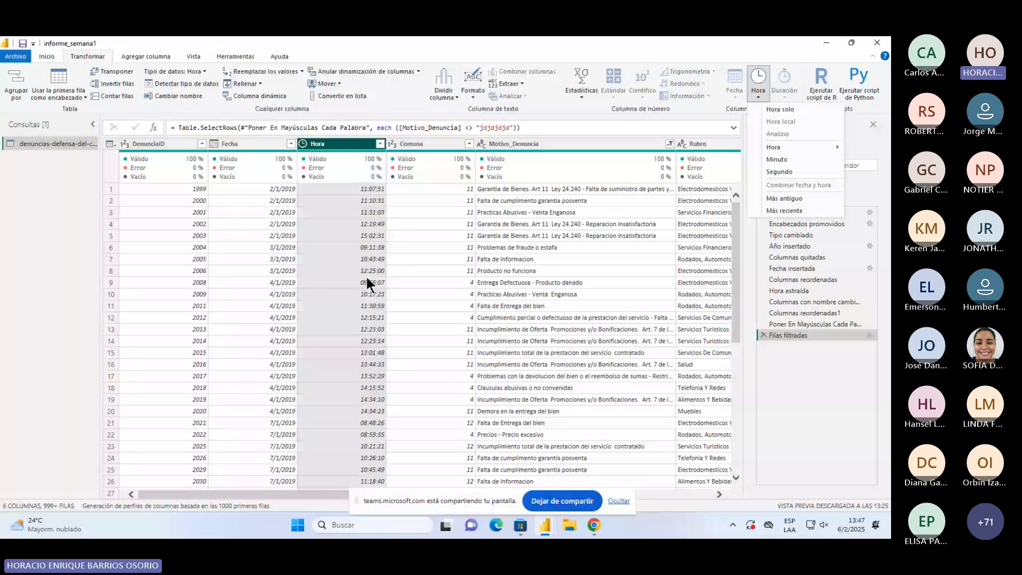
pyautogui.click(780, 109)
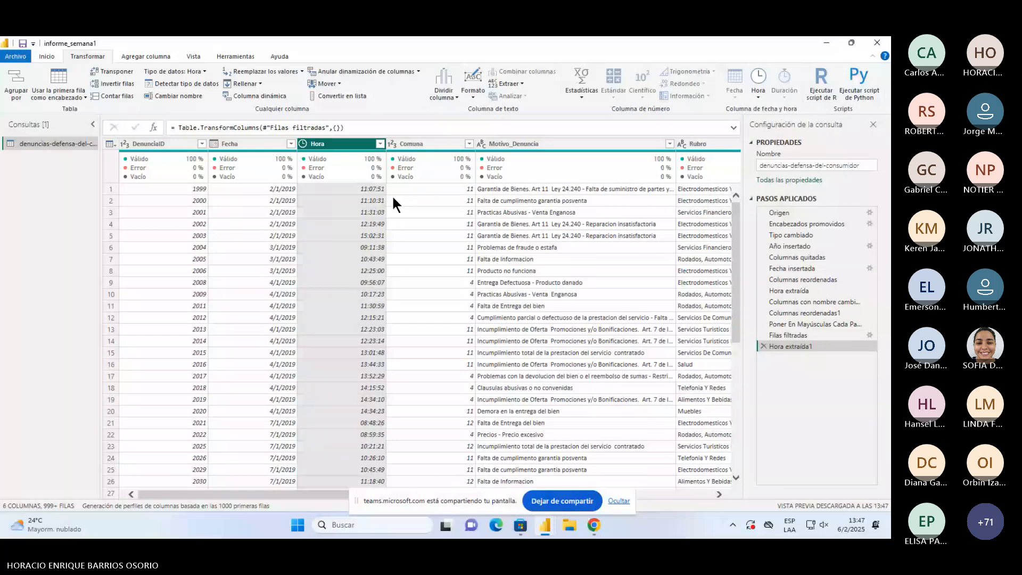
# Step: Transform the Hora column to keep only the hour component and check the resulting rows
pyautogui.click(758, 87)
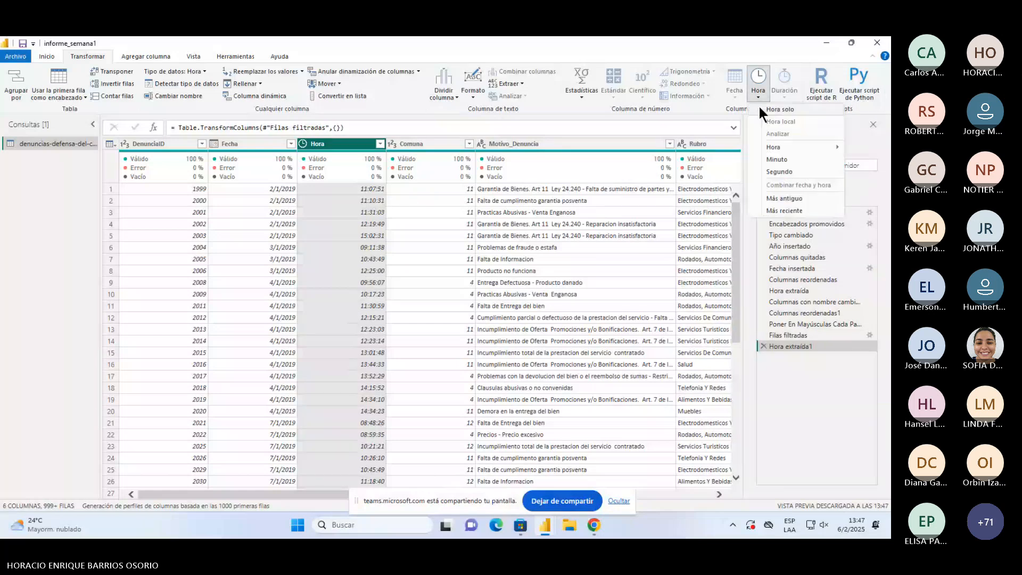
pyautogui.click(759, 108)
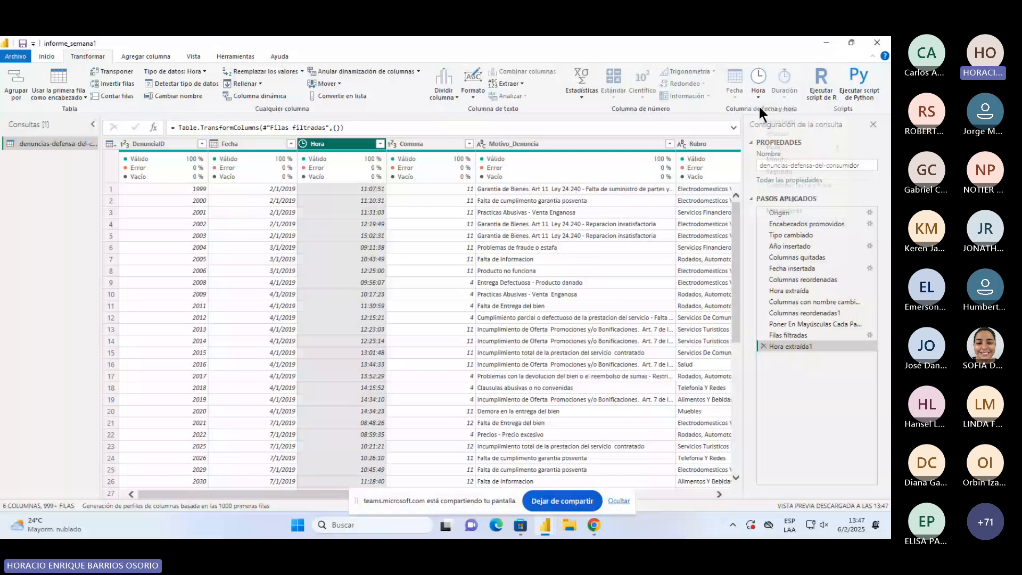
pyautogui.click(759, 100)
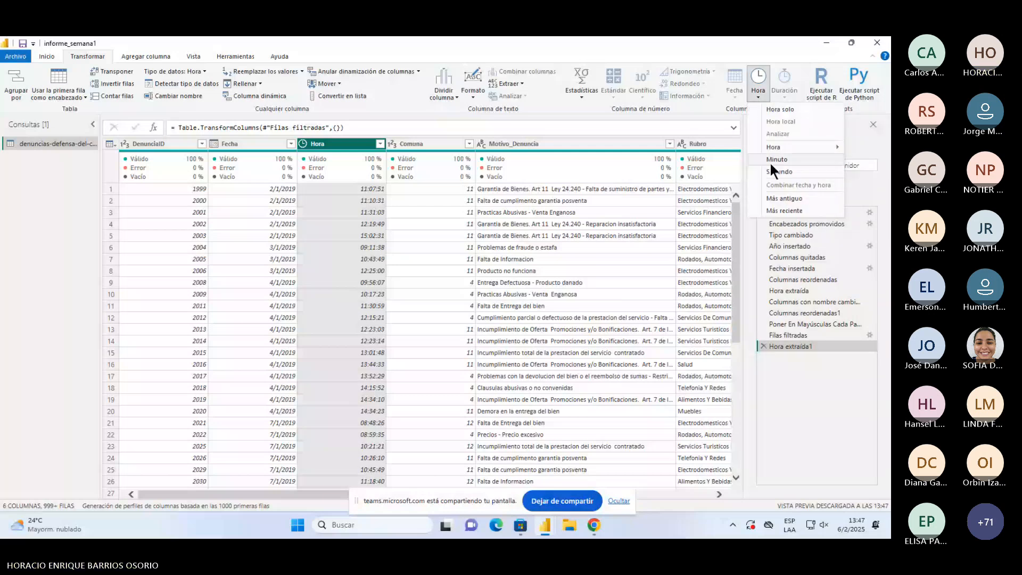
pyautogui.moveTo(767, 145)
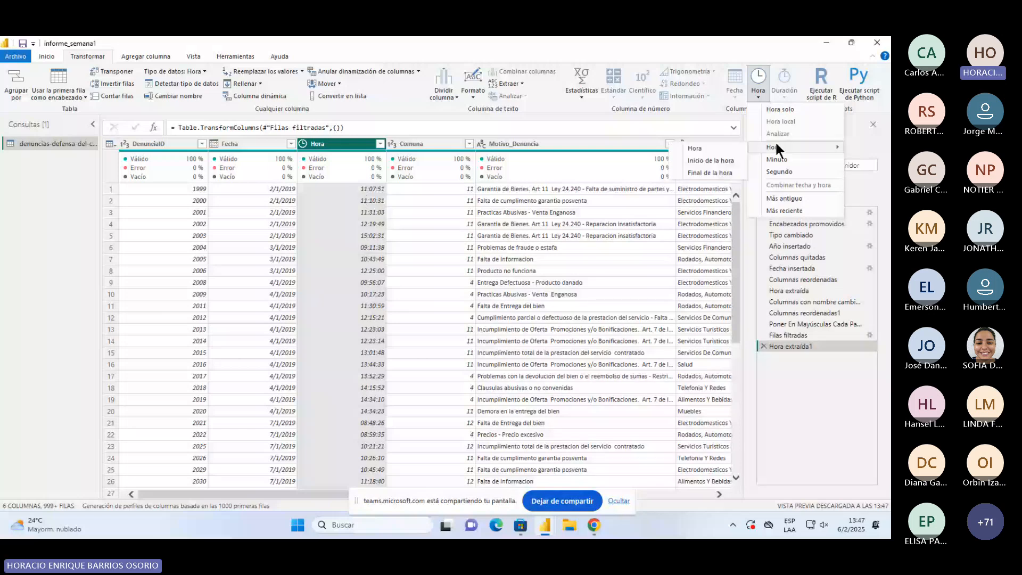
pyautogui.click(703, 147)
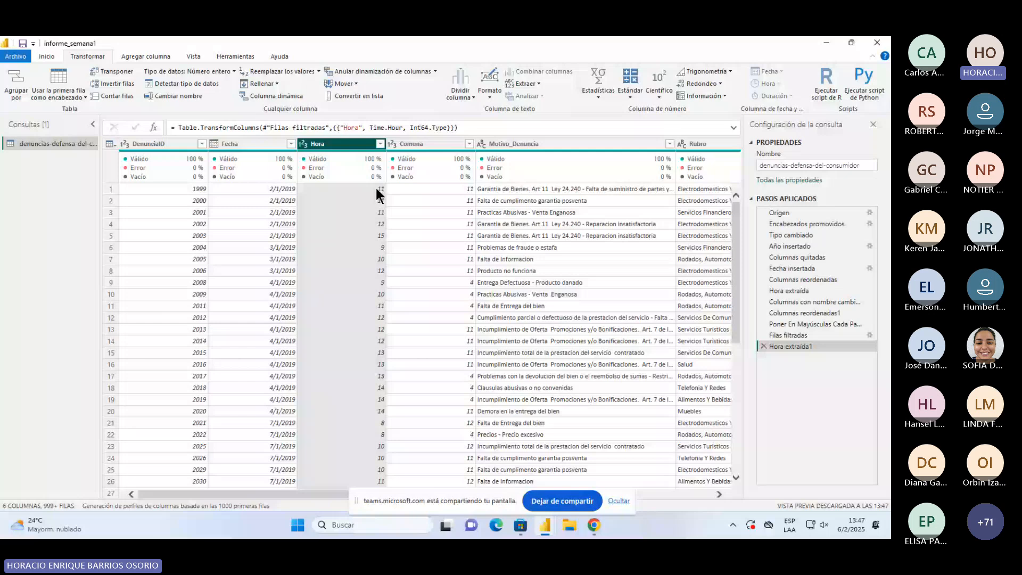
pyautogui.scroll(-5, 372, 276)
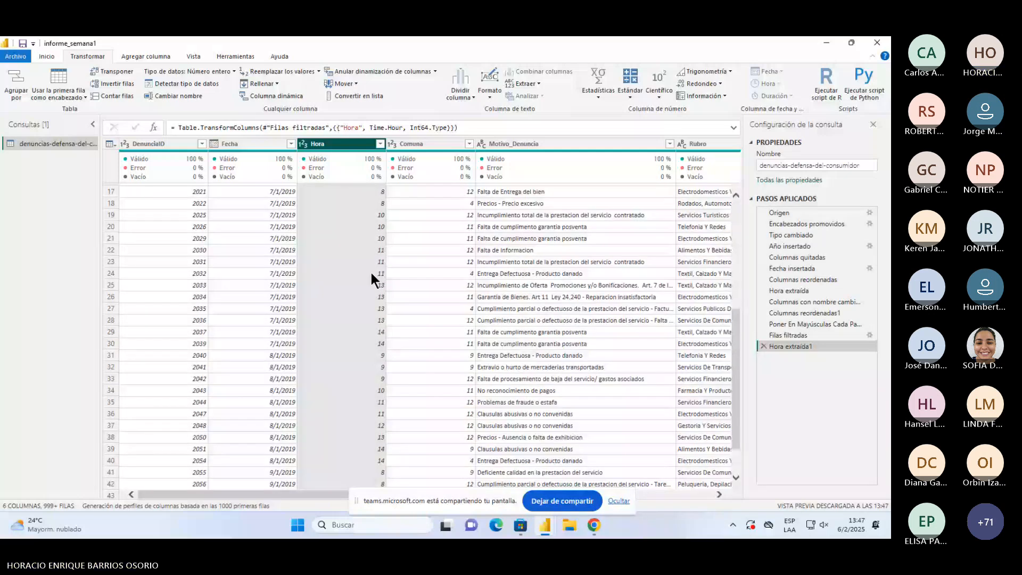
pyautogui.scroll(-20, 372, 276)
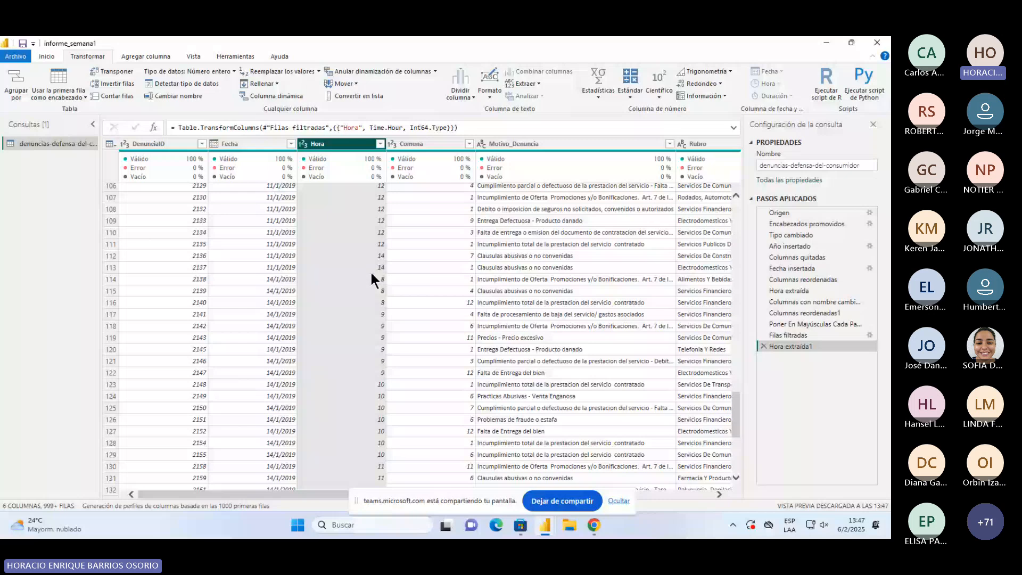
pyautogui.scroll(8, 371, 272)
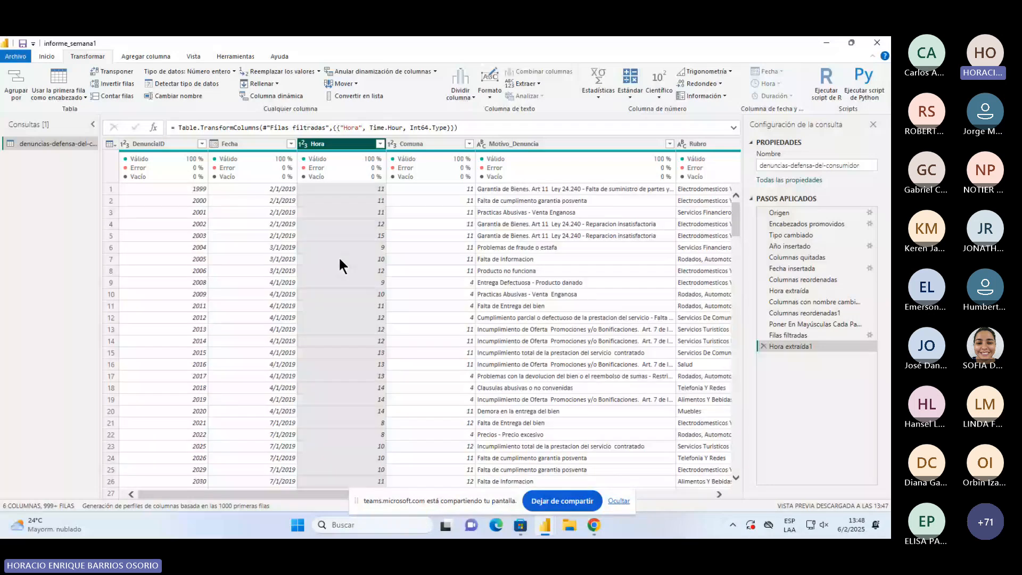
# Step: Close the query editor applying the changes, and inspect hour 10 of the line chart in focus mode
pyautogui.click(47, 56)
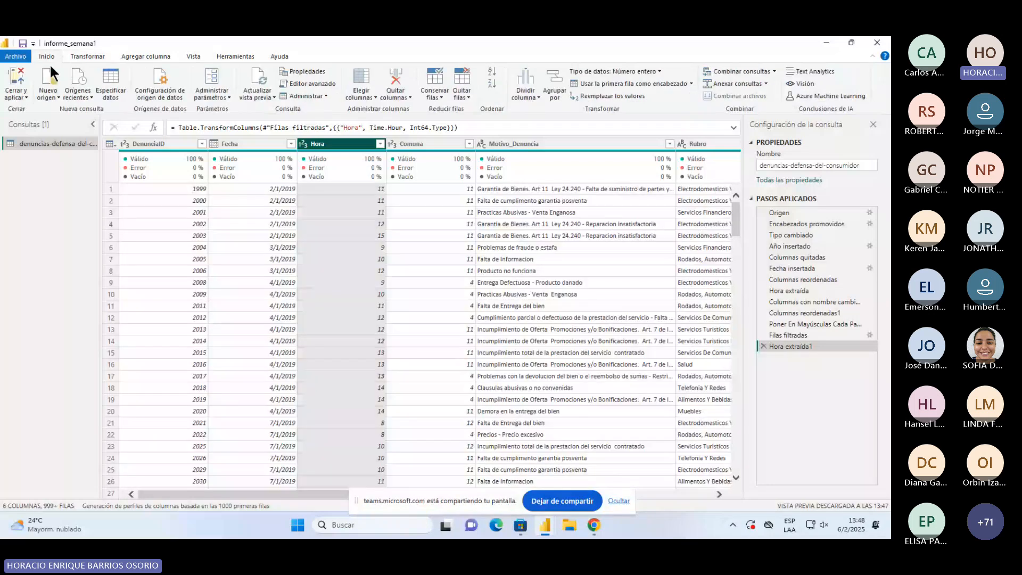
pyautogui.click(10, 79)
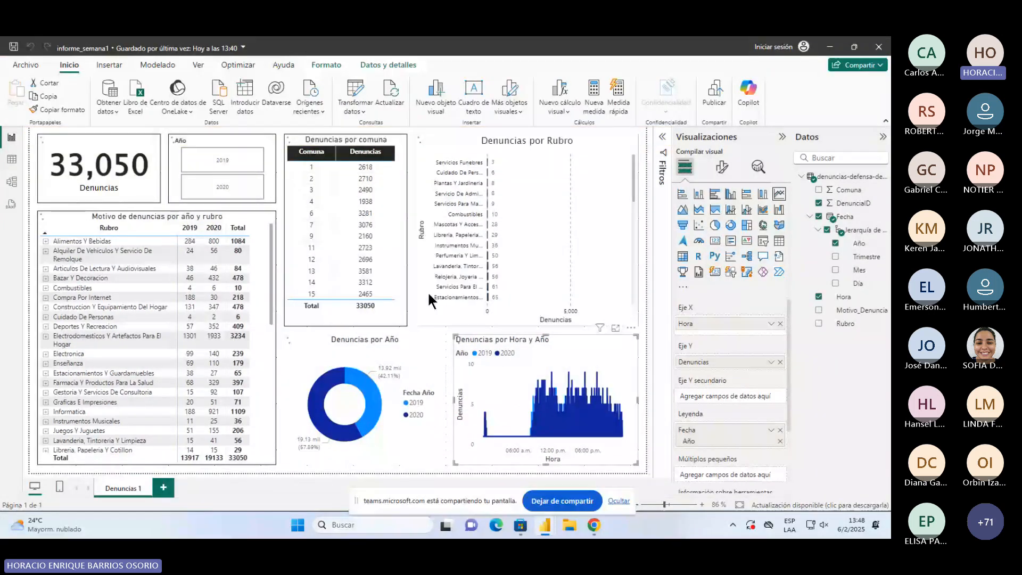
pyautogui.click(615, 327)
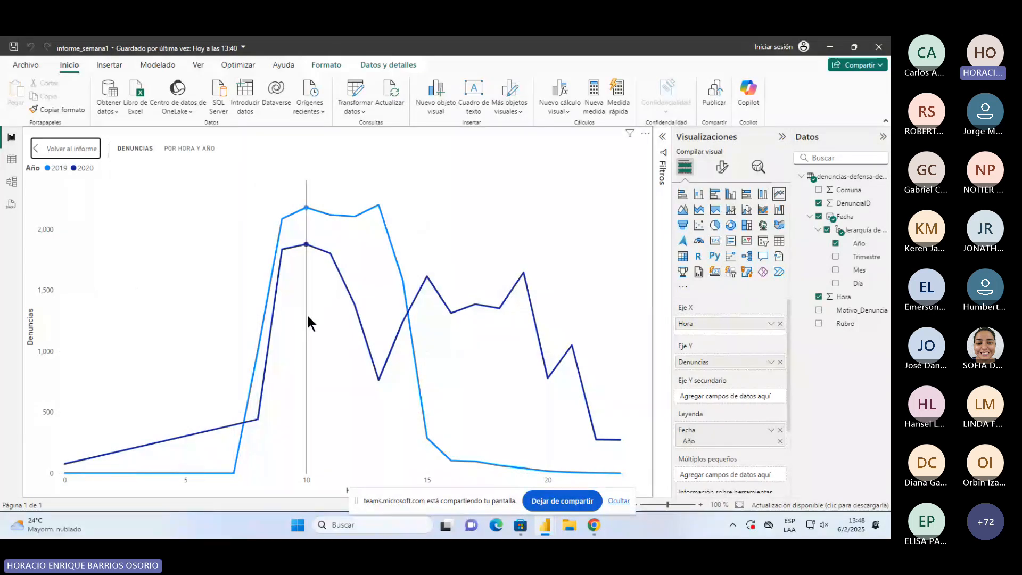
pyautogui.moveTo(306, 246)
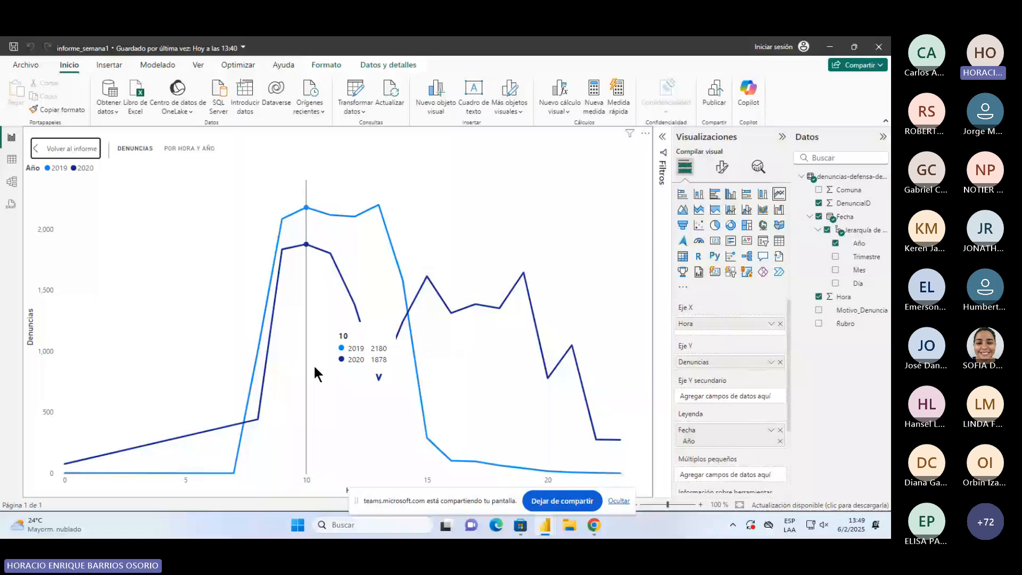
# Step: Check the aggregation options of the line chart's Denuncias values and return from focus mode to the report
pyautogui.click(771, 362)
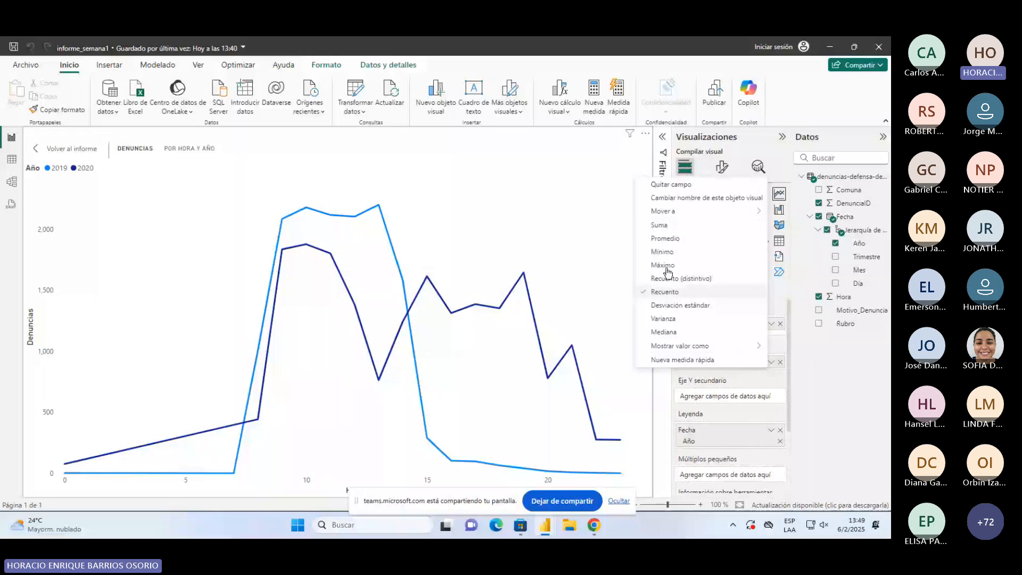
pyautogui.click(828, 411)
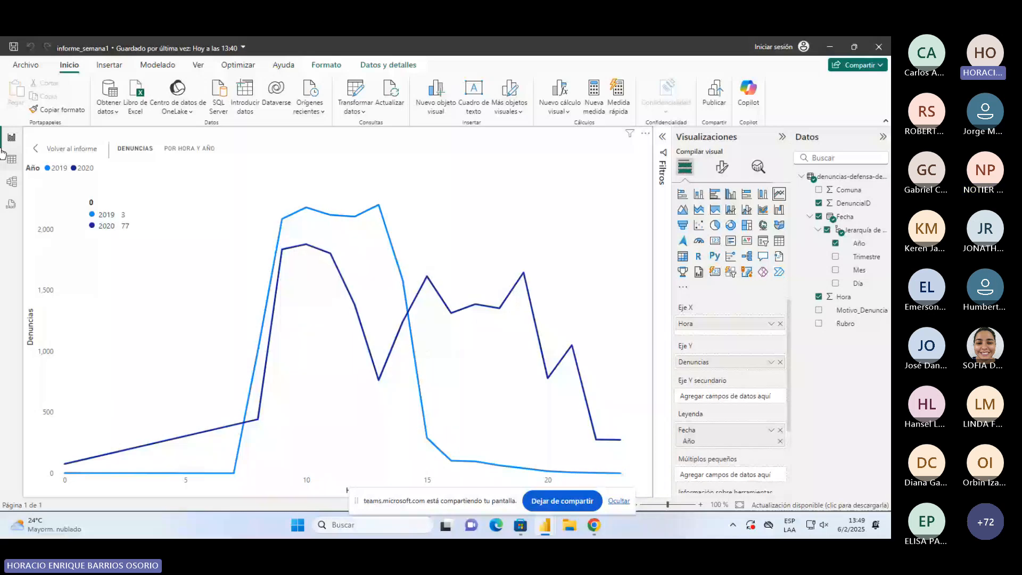
pyautogui.click(55, 150)
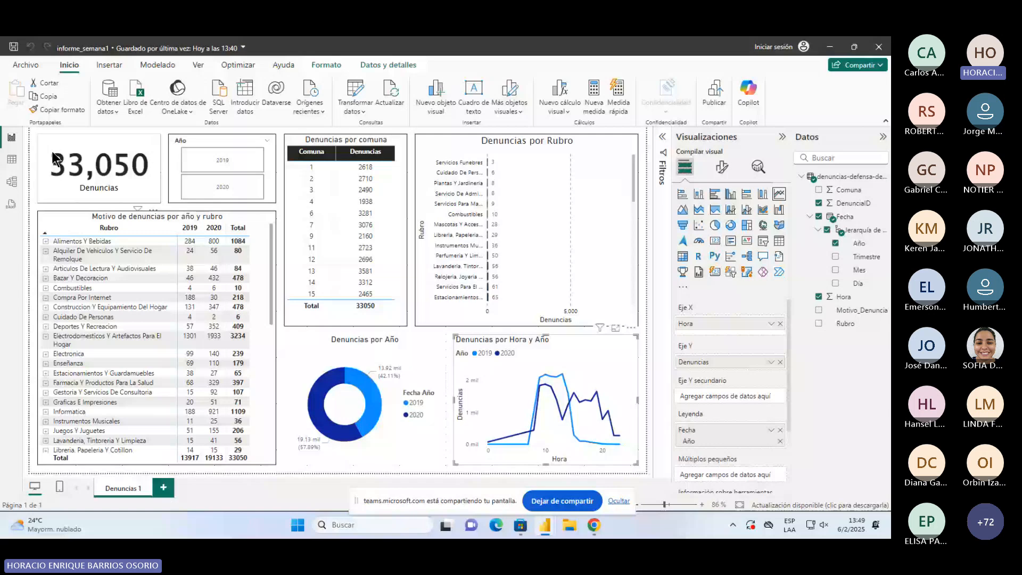
# Step: Open the query in the Power Query editor and calculate the maximum of the Hora column
pyautogui.click(352, 87)
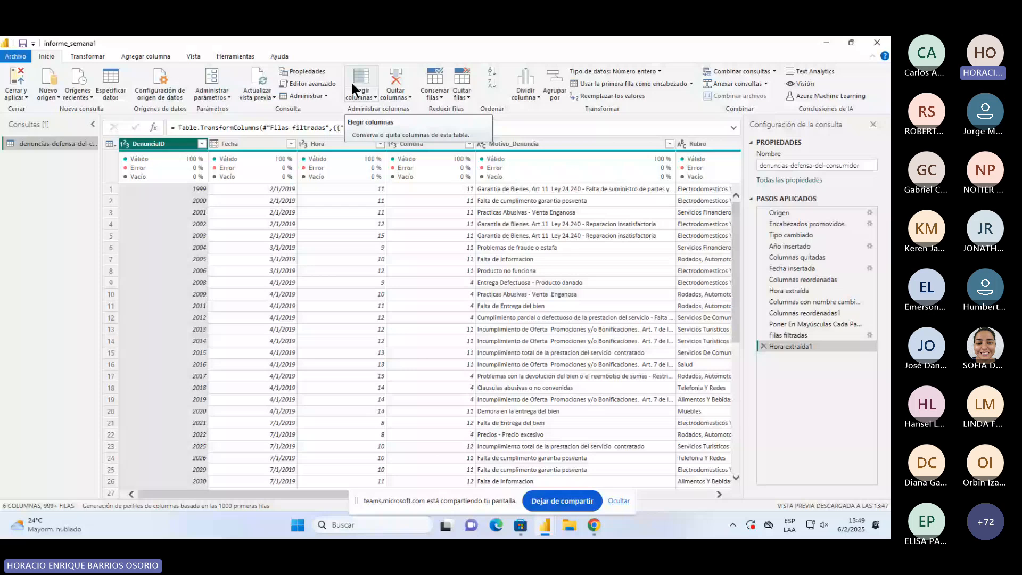
pyautogui.click(325, 244)
pyautogui.click(88, 56)
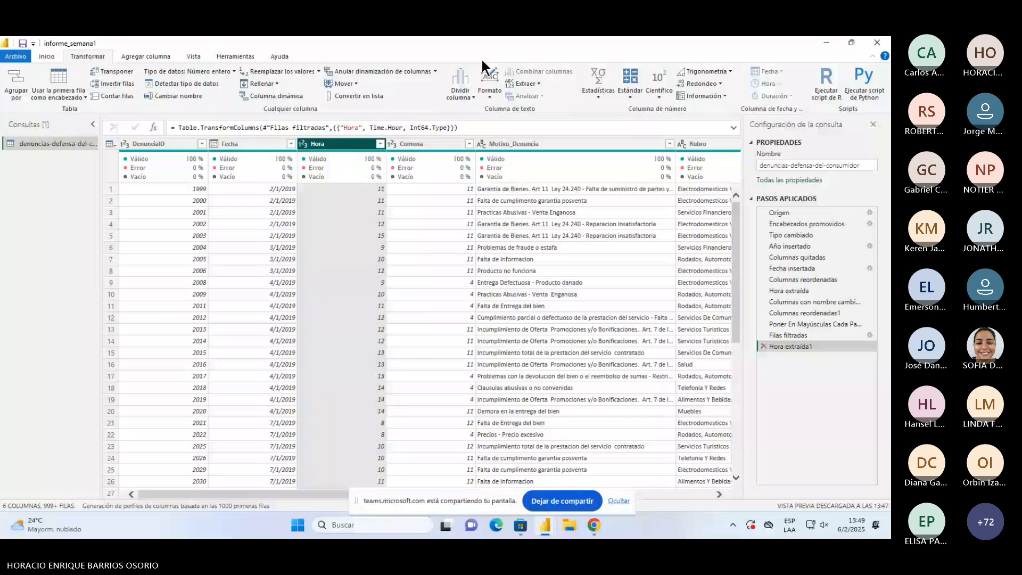
pyautogui.click(708, 83)
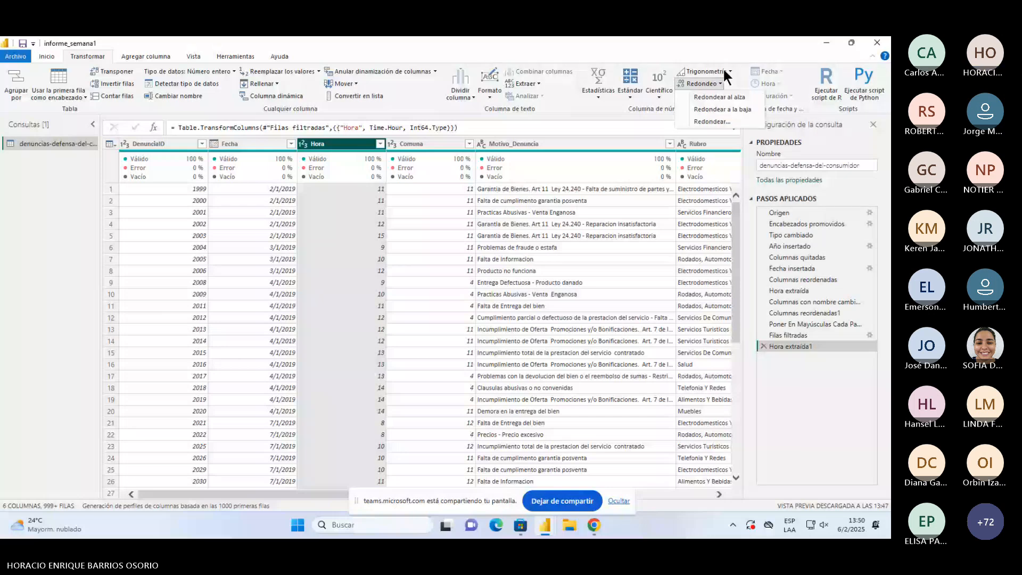
pyautogui.click(606, 96)
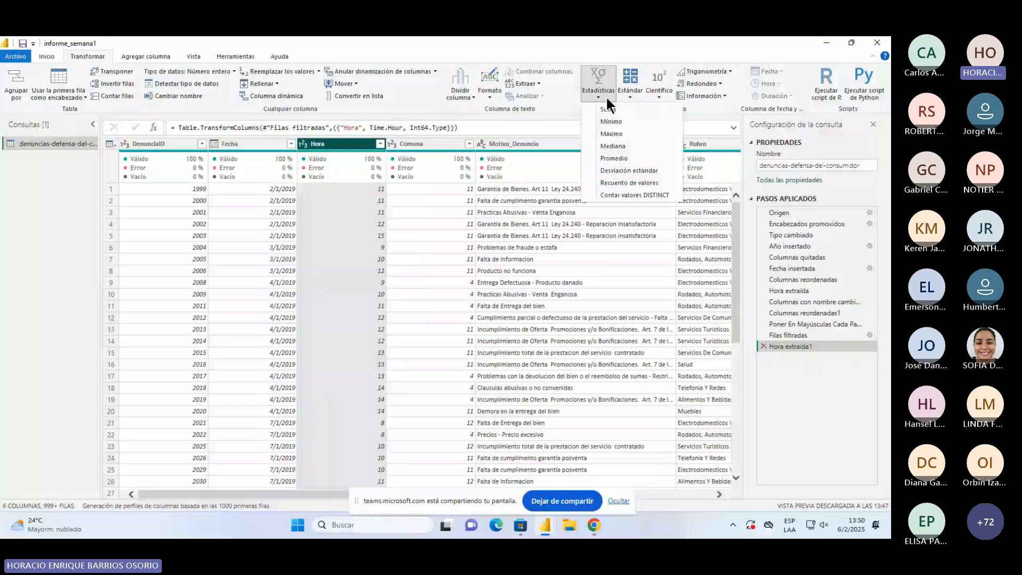
pyautogui.click(606, 97)
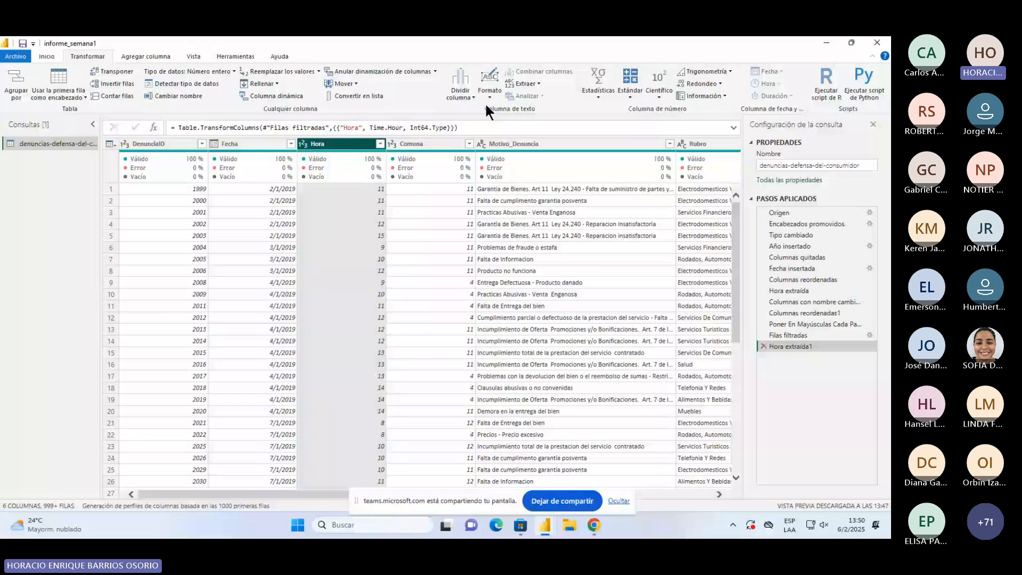
pyautogui.click(599, 88)
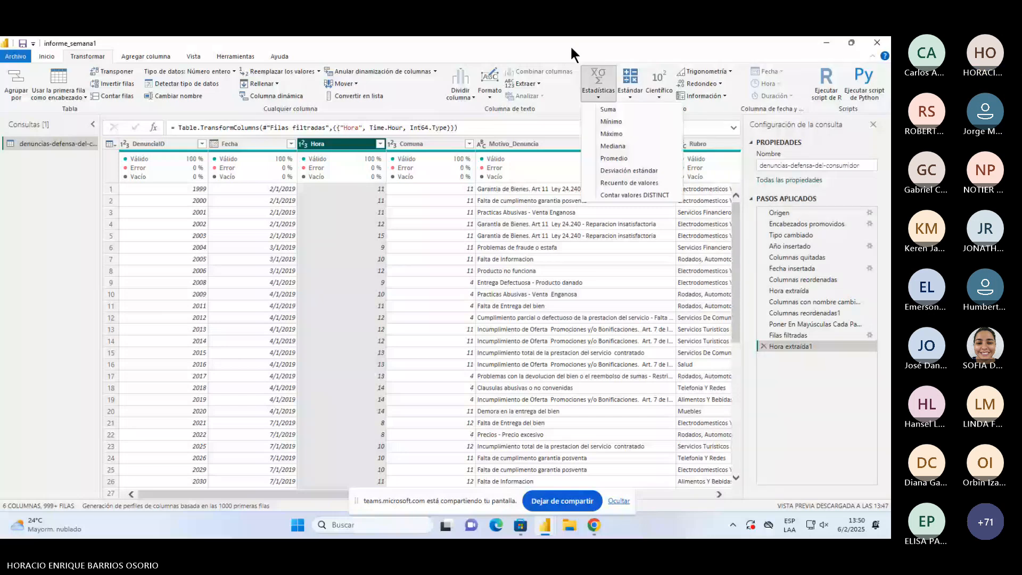
pyautogui.click(605, 134)
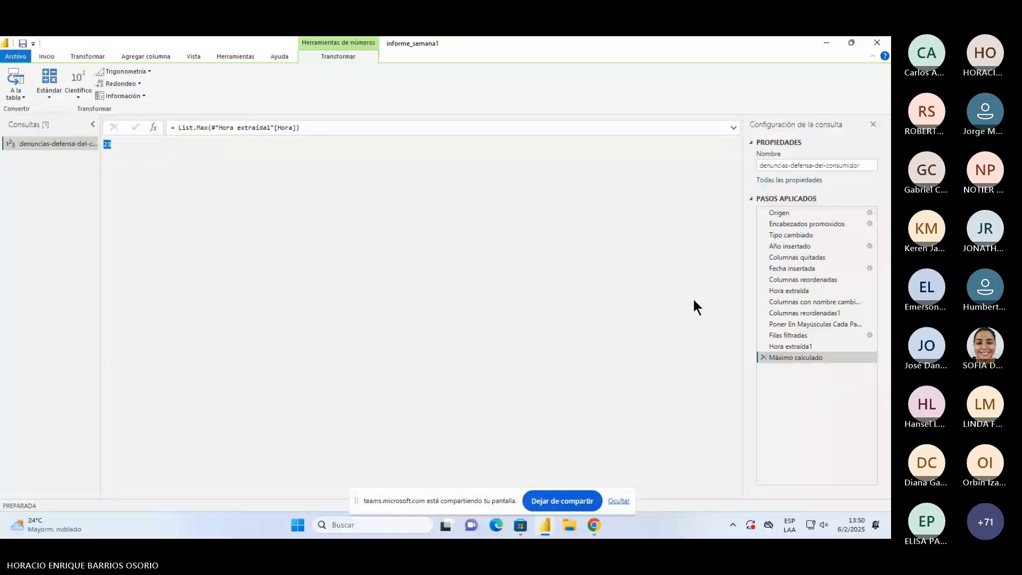
# Step: Remove the Máximo calculado step from the query and close the editor, applying the changes
pyautogui.click(762, 356)
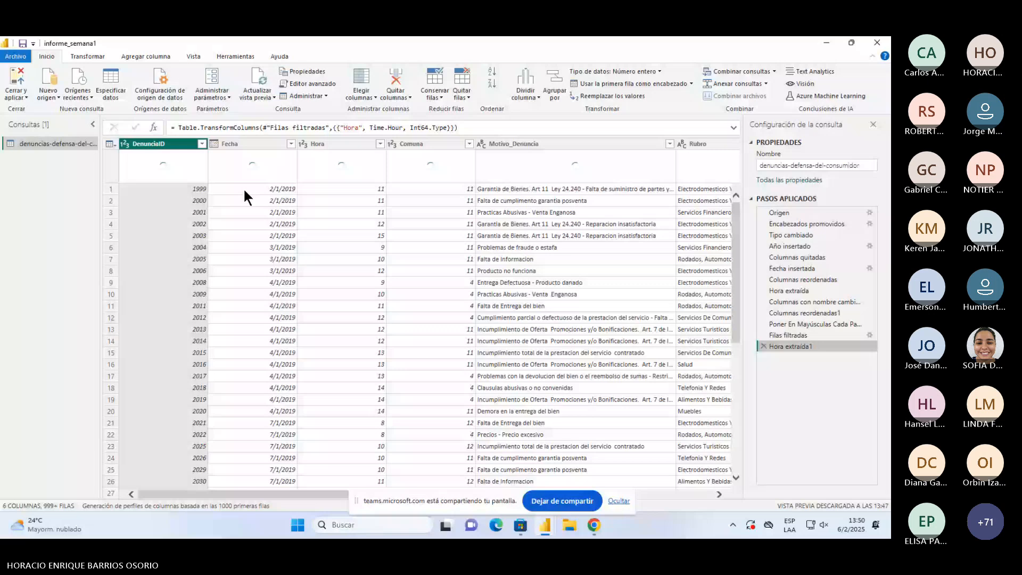
pyautogui.click(15, 56)
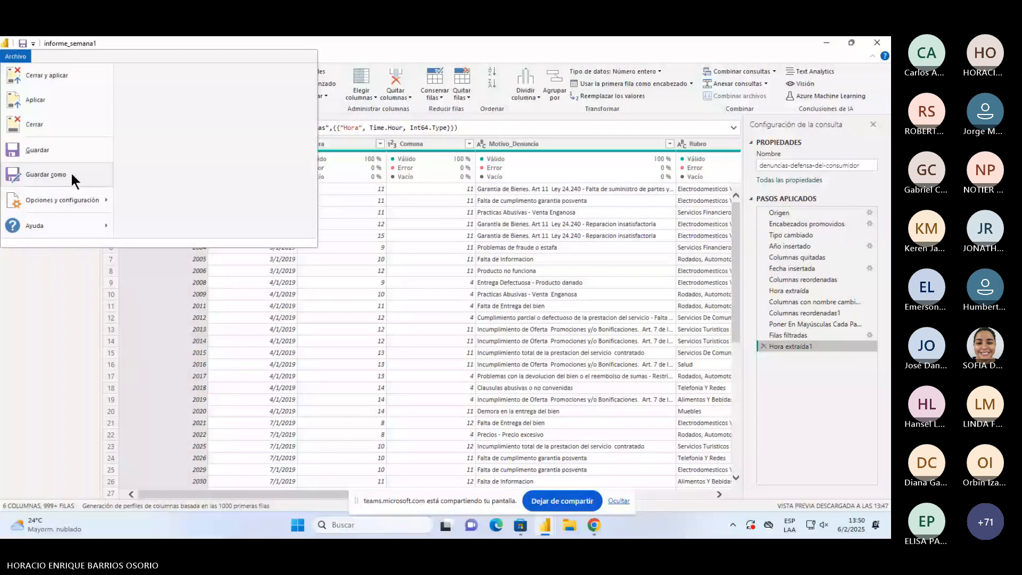
pyautogui.click(30, 81)
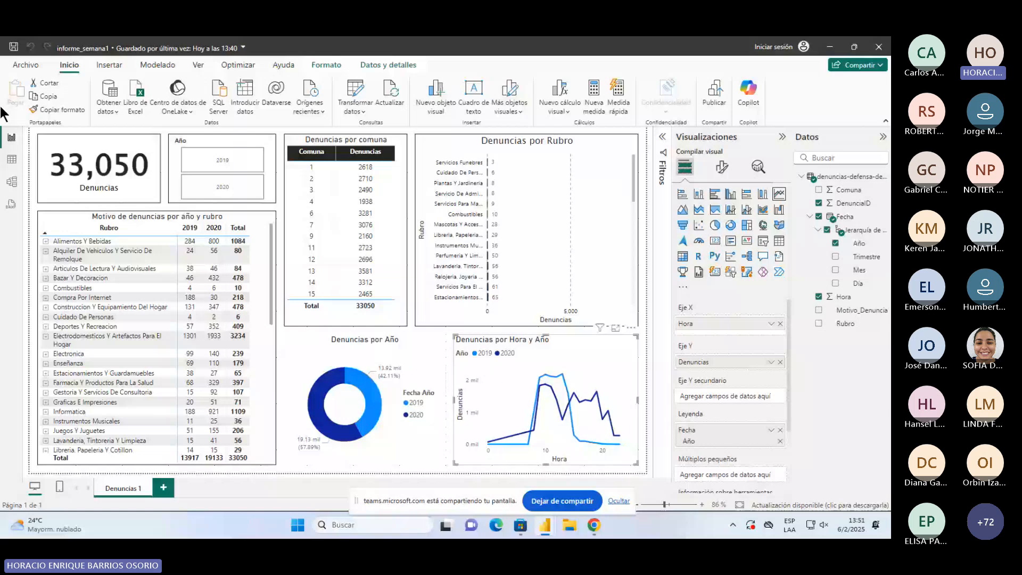
# Step: Switch to the semana 1 report, look over Página 2 and Página 1, and return to informe_semana1
pyautogui.hotkey('alt', 'Tab')
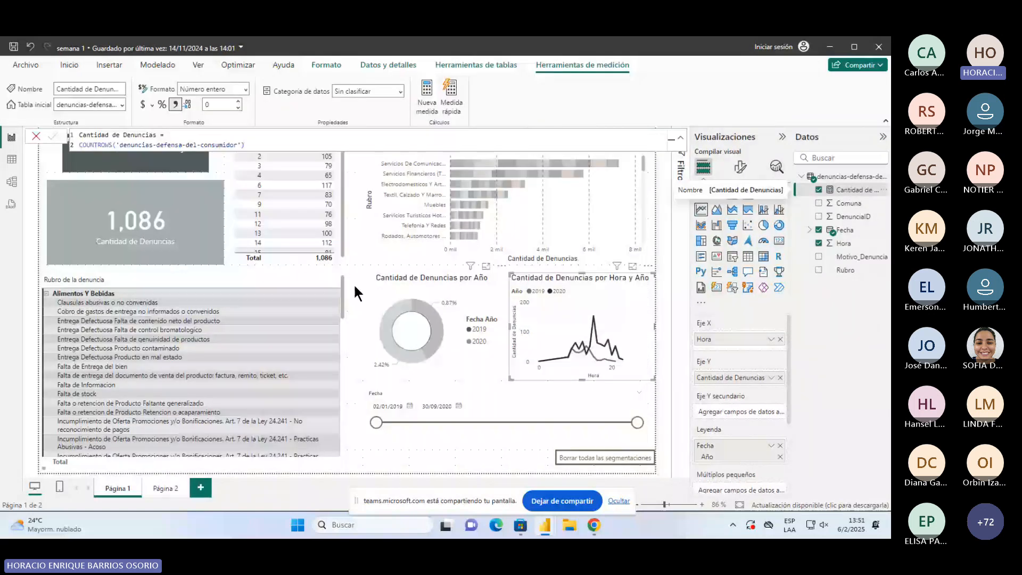
pyautogui.click(160, 488)
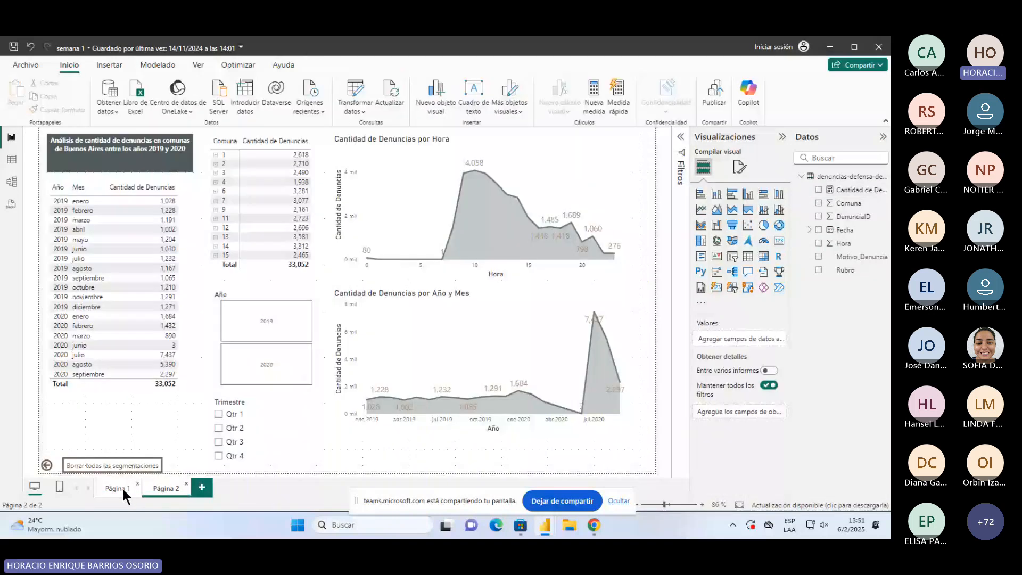
pyautogui.click(122, 487)
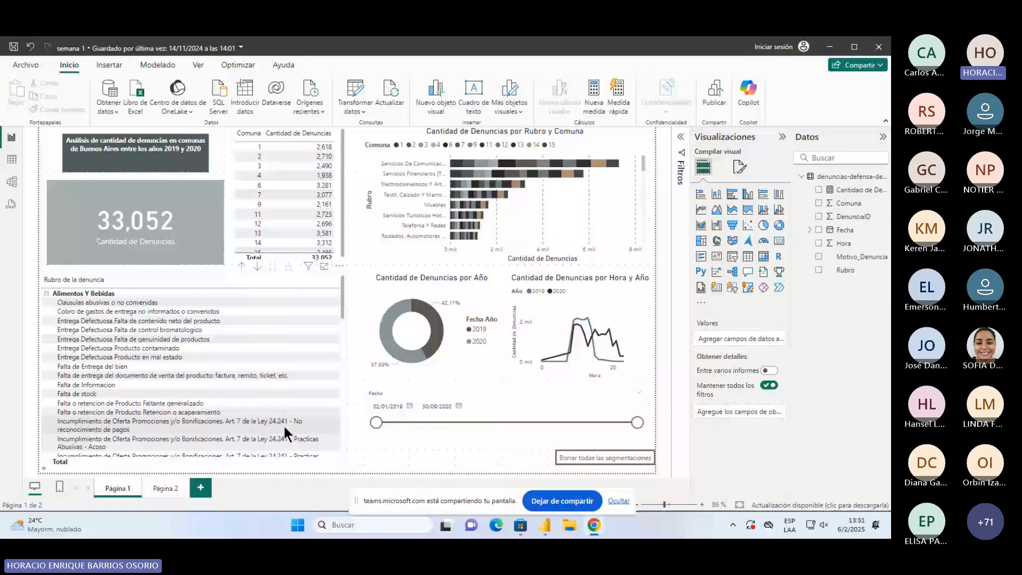
pyautogui.hotkey('alt', 'Tab')
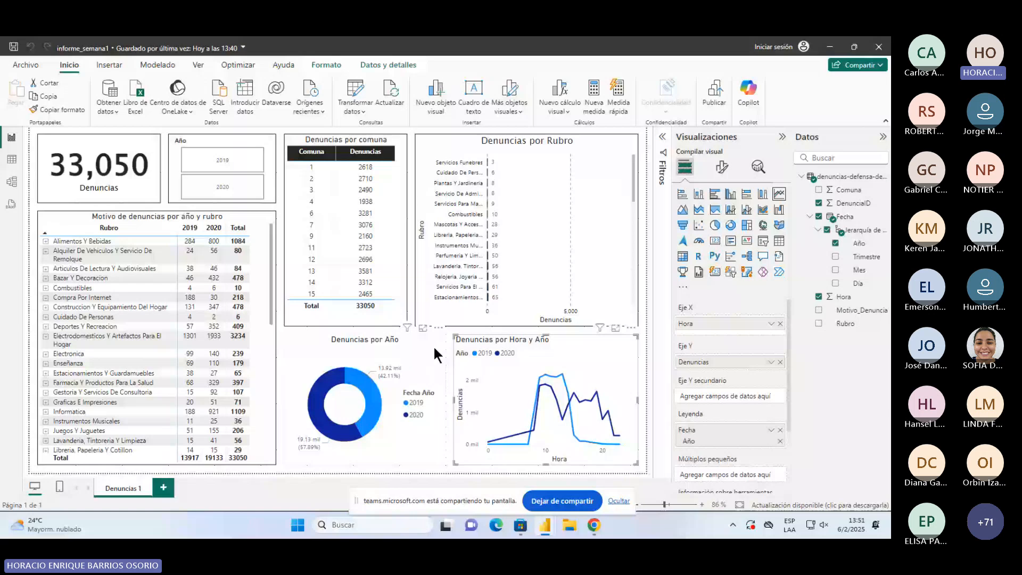
# Step: Enable the visual border on the Denuncias por Año donut chart and the Denuncias por Hora y Año line chart
pyautogui.click(404, 342)
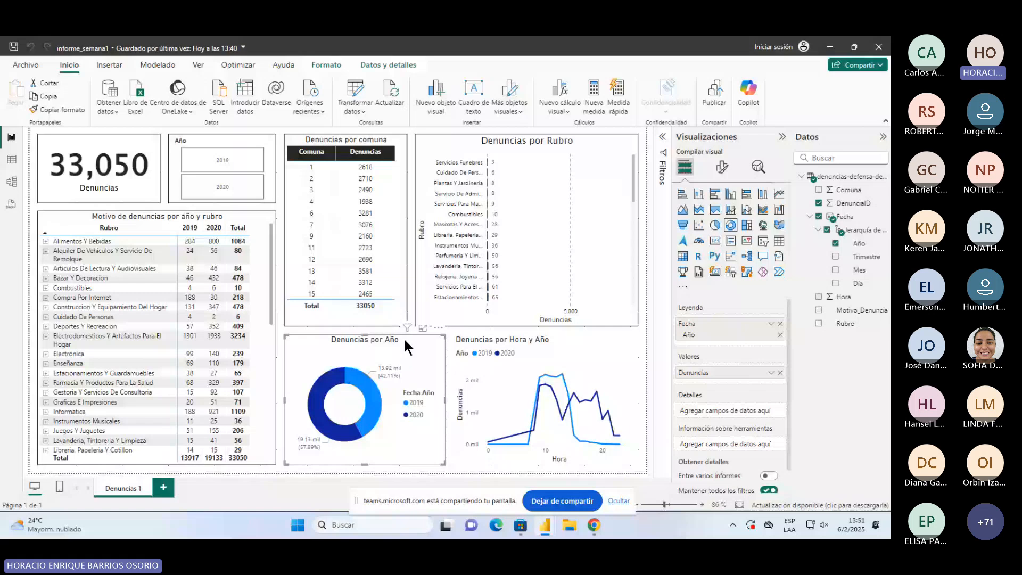
pyautogui.press('Tab')
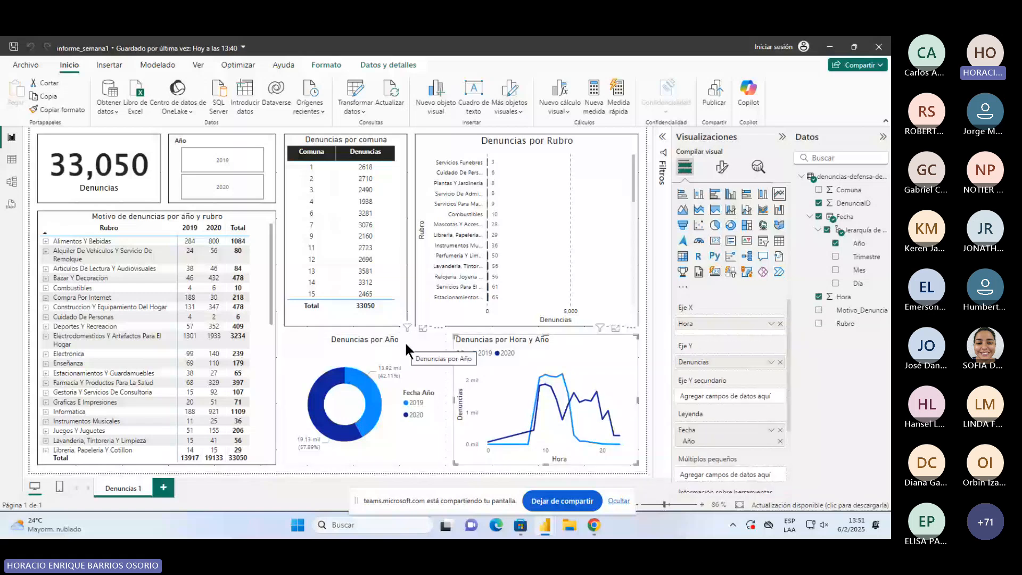
pyautogui.click(404, 341)
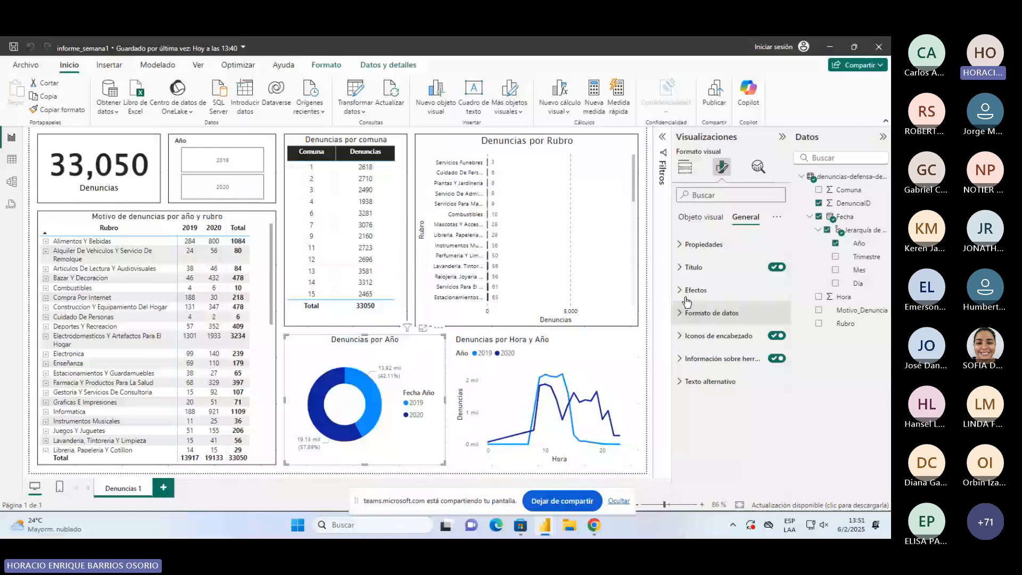
pyautogui.click(686, 296)
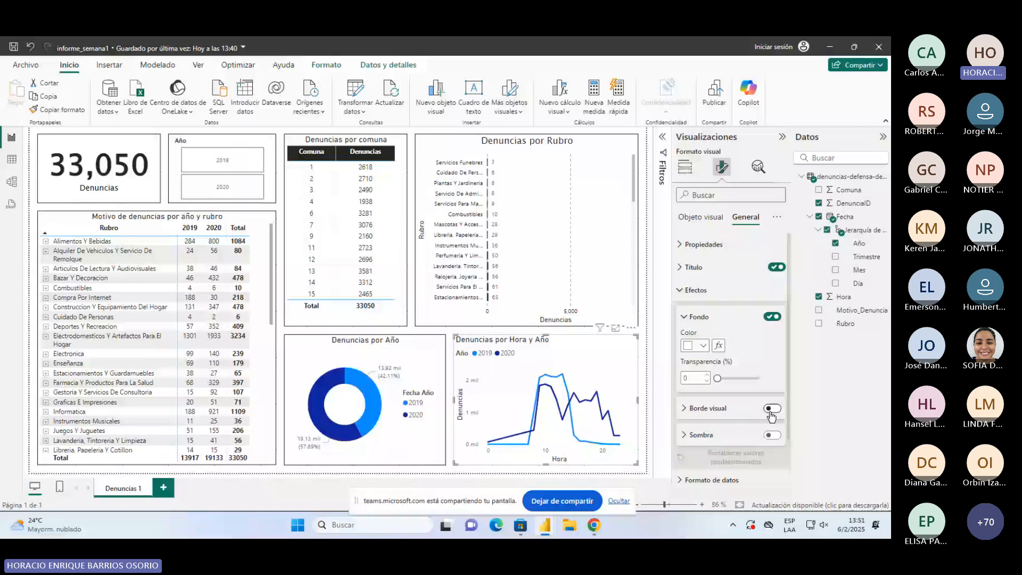
pyautogui.click(770, 409)
pyautogui.click(643, 393)
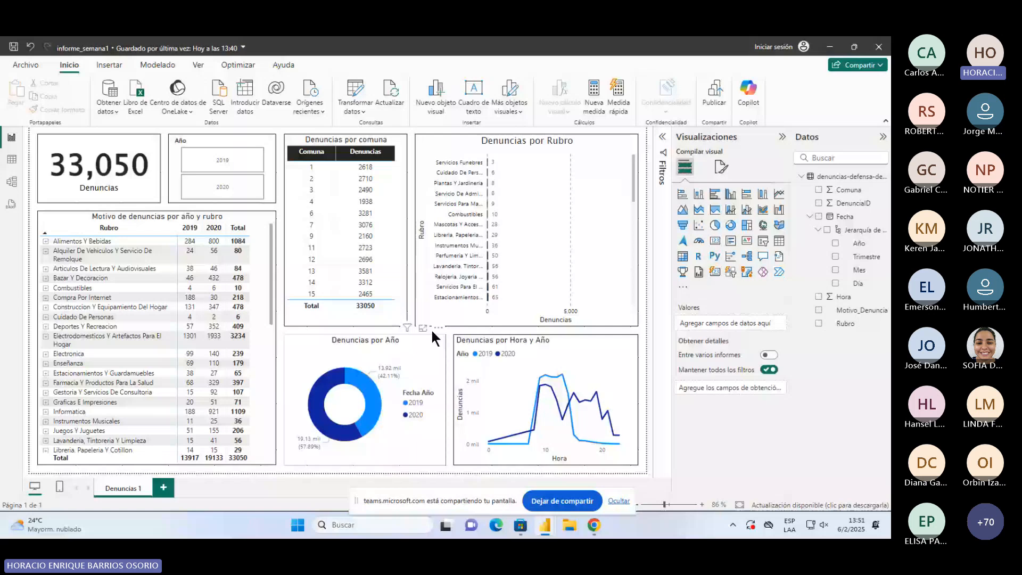
# Step: Examine the line chart's line formatting, including the 2019 series, color settings and available interpolation types
pyautogui.click(477, 335)
pyautogui.click(724, 167)
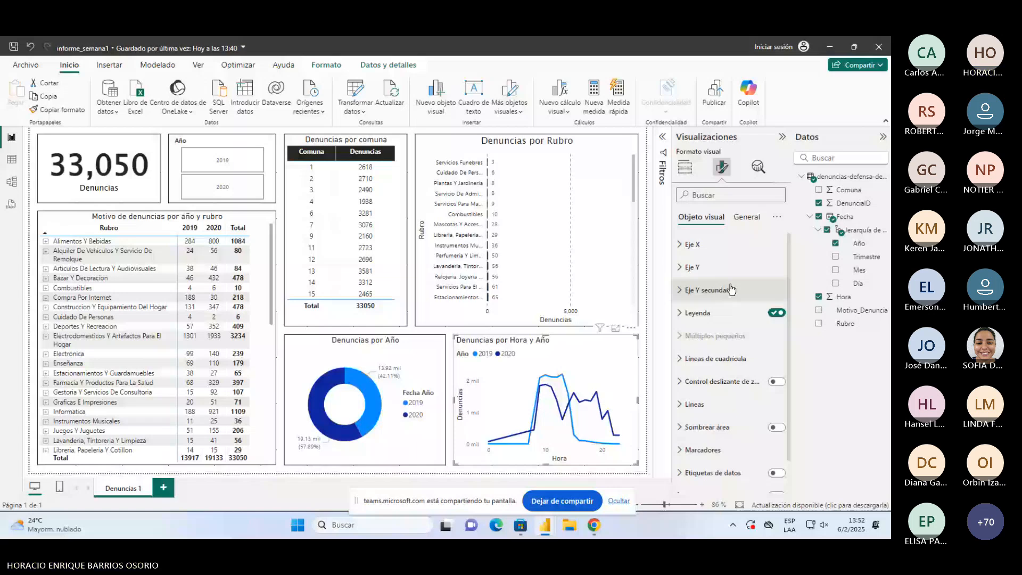
pyautogui.click(694, 404)
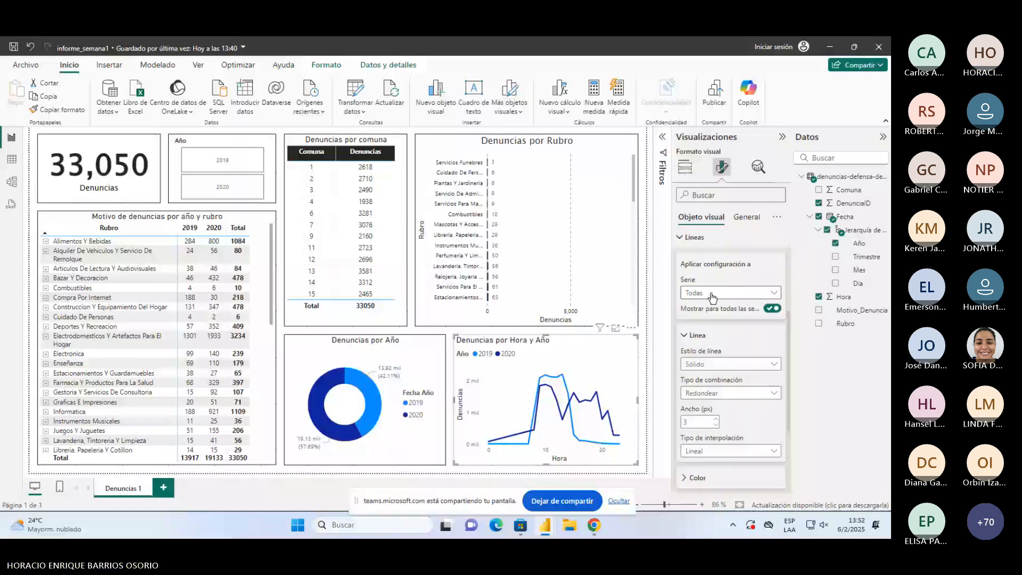
pyautogui.click(712, 296)
pyautogui.click(705, 311)
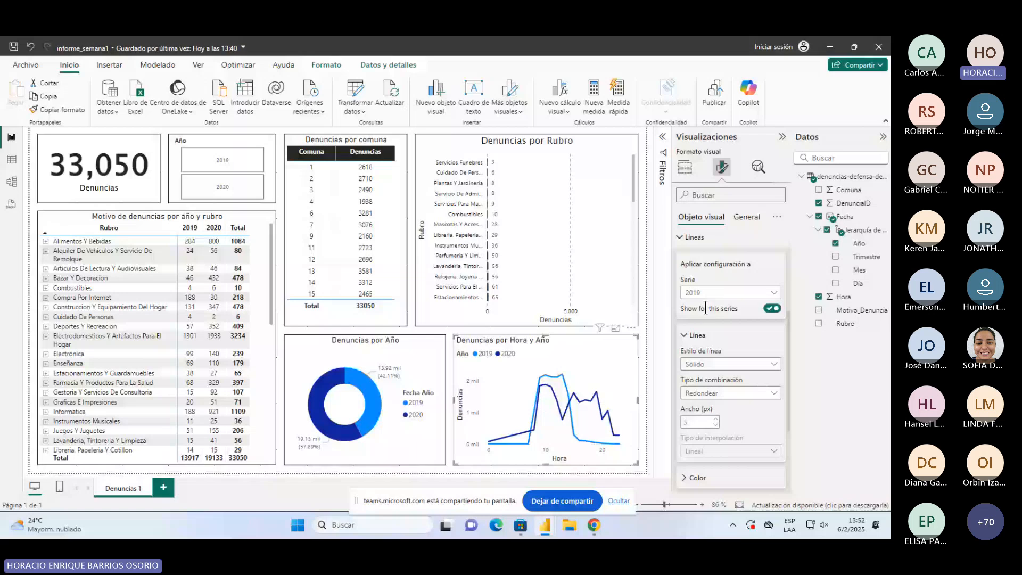
pyautogui.scroll(-3, 705, 307)
pyautogui.click(705, 311)
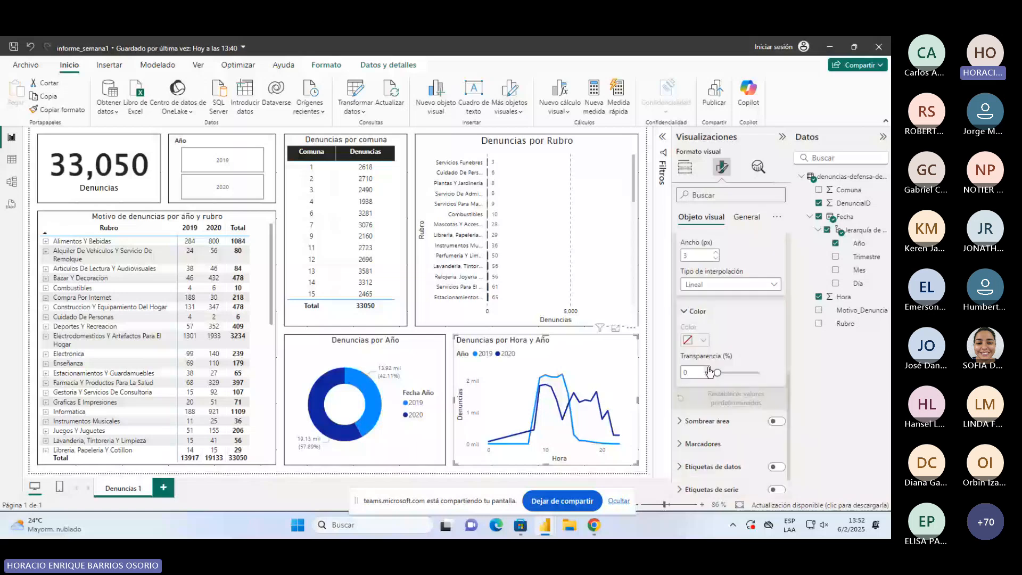
pyautogui.click(728, 285)
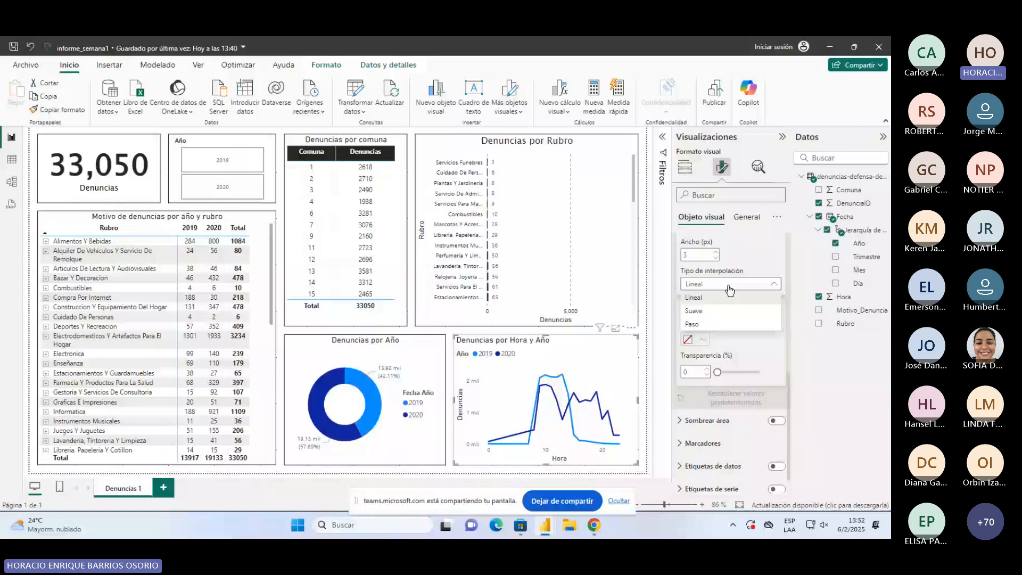
# Step: Inspect the line chart in focus mode and check the Hora column in the data table before returning to the report
pyautogui.click(615, 327)
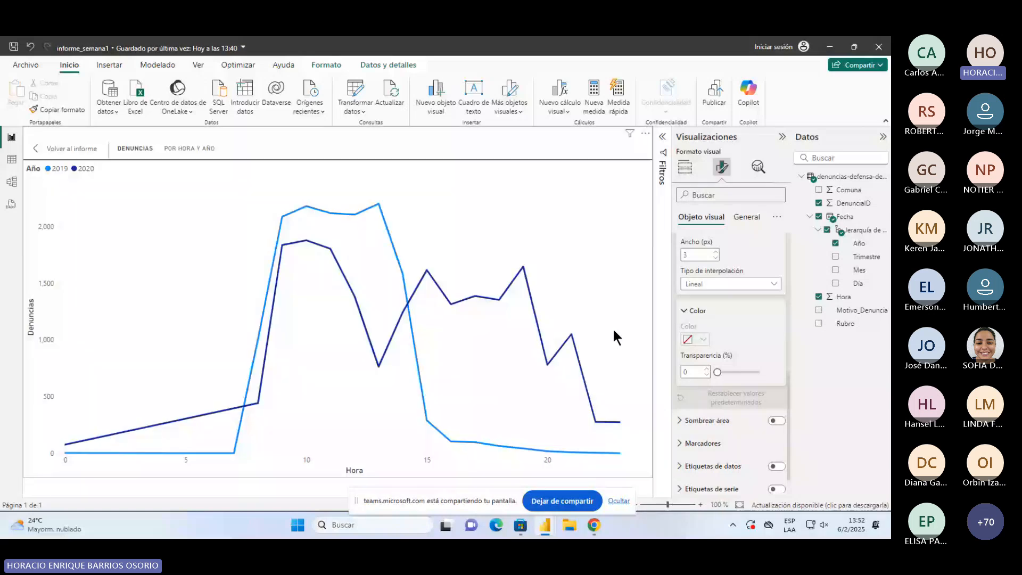
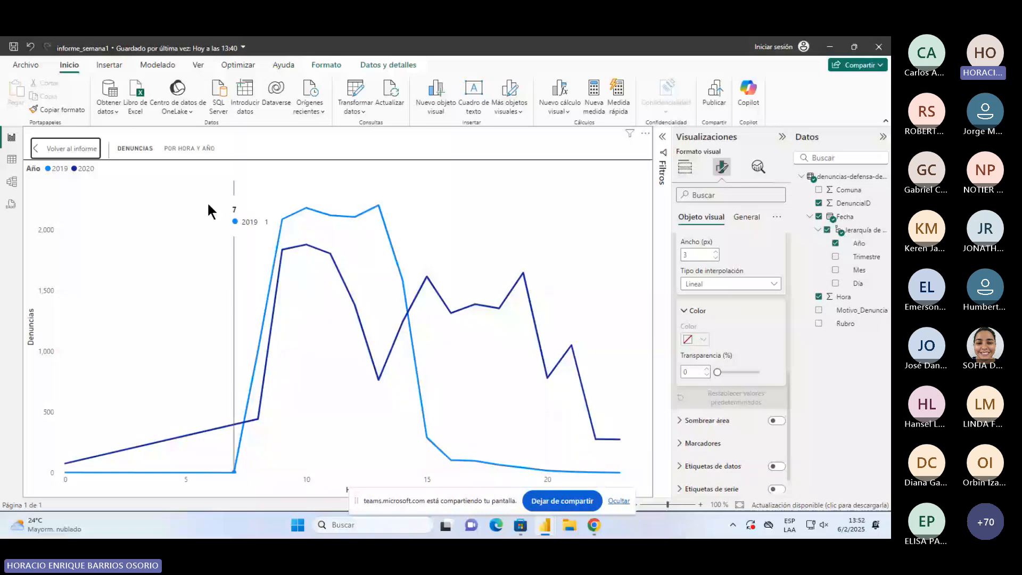
pyautogui.click(65, 148)
pyautogui.click(11, 159)
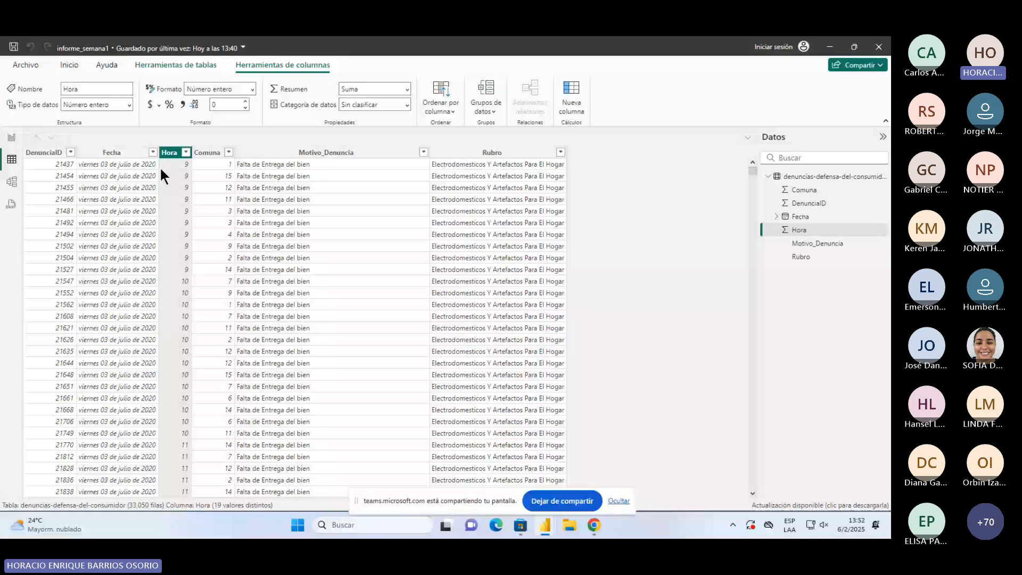
pyautogui.click(11, 137)
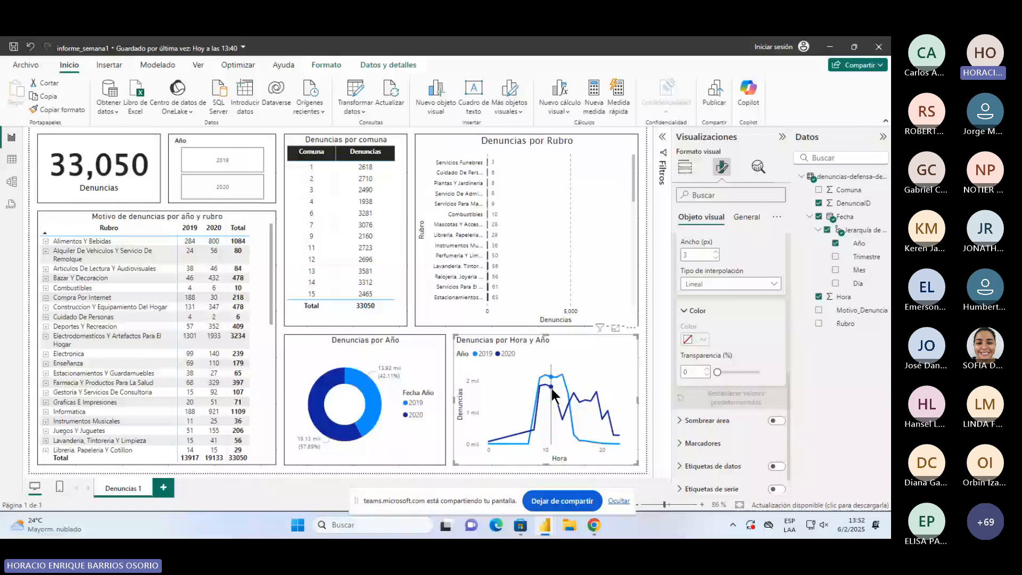
# Step: Review the line chart's interpolation types again, collapse the Línea settings and deselect the chart
pyautogui.click(729, 285)
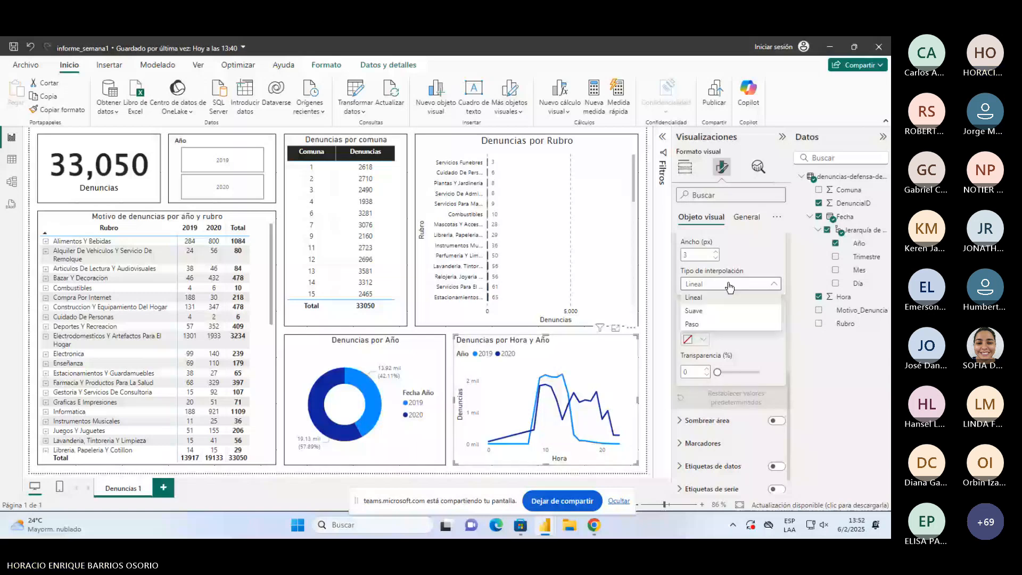
pyautogui.scroll(2, 738, 328)
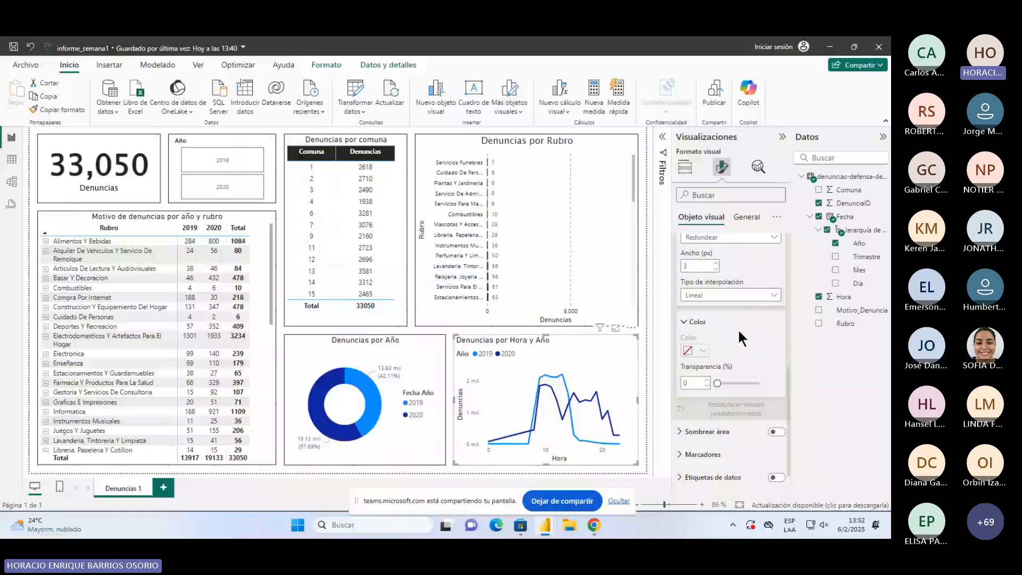
pyautogui.click(714, 280)
pyautogui.scroll(3, 708, 365)
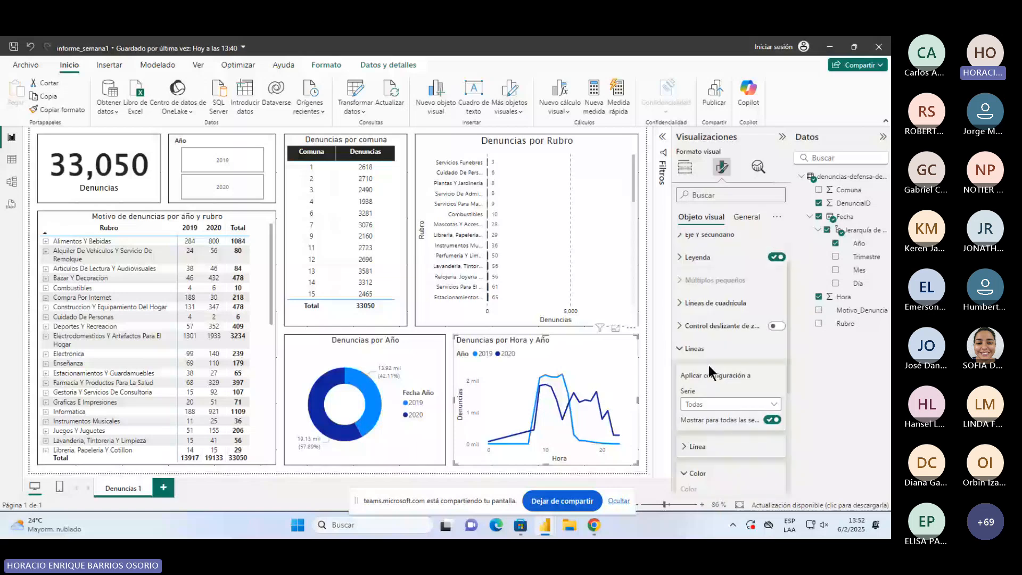
pyautogui.click(640, 365)
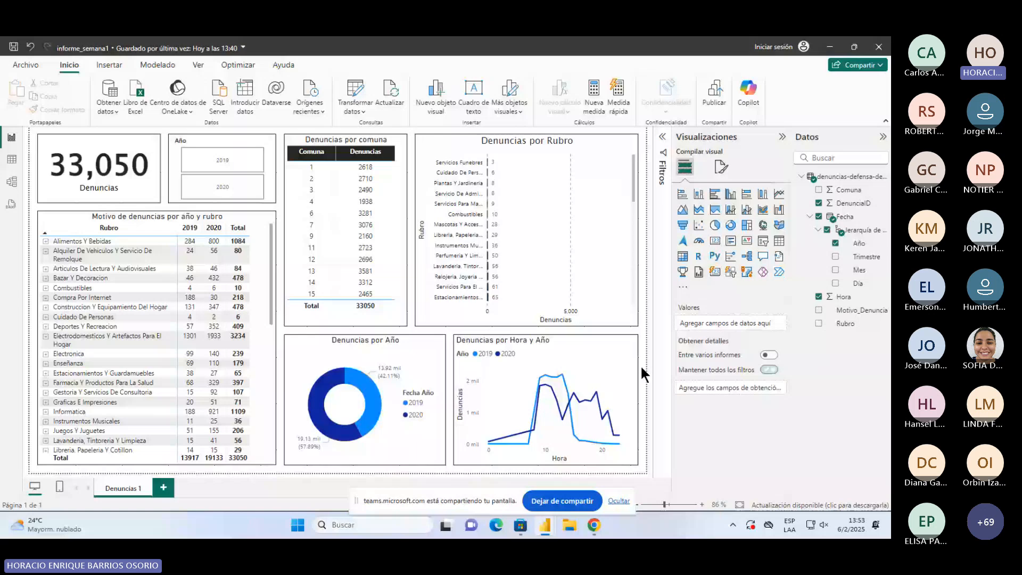
# Step: Save informe_semana1 and switch to the semana 1 report to compare its card and examine its title text box
pyautogui.click(12, 49)
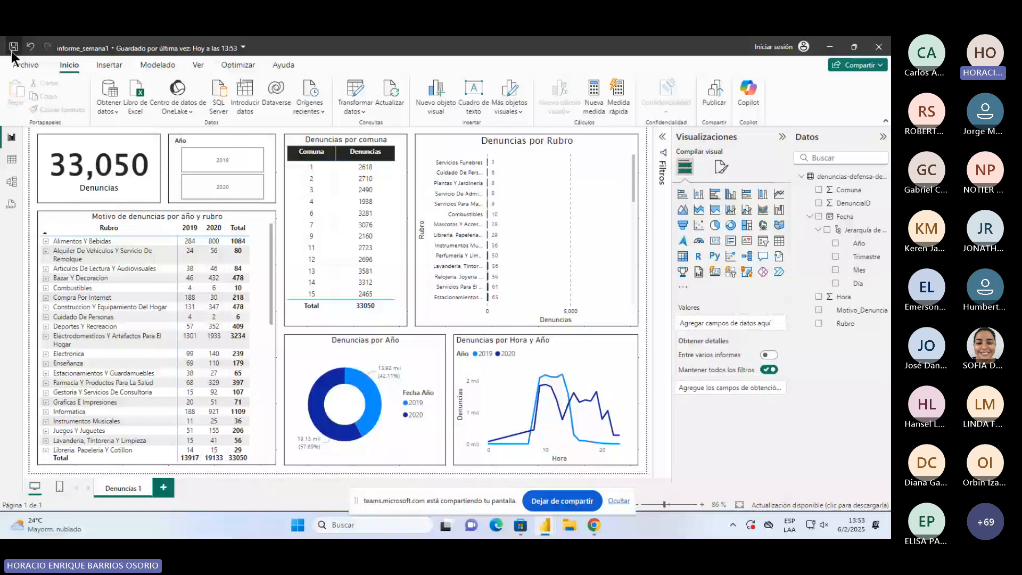
pyautogui.hotkey('alt', 'Tab')
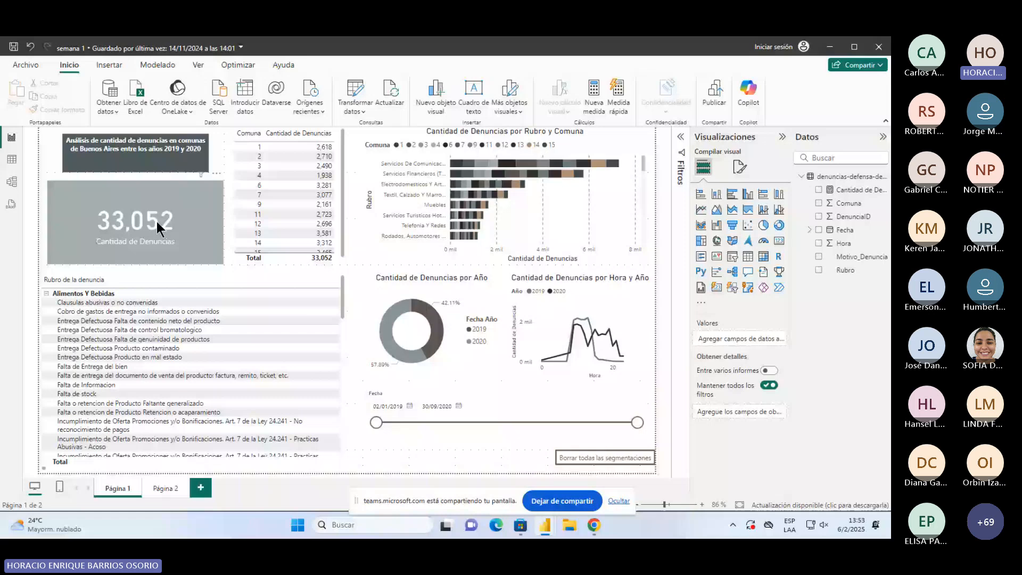
pyautogui.hotkey('alt', 'Tab')
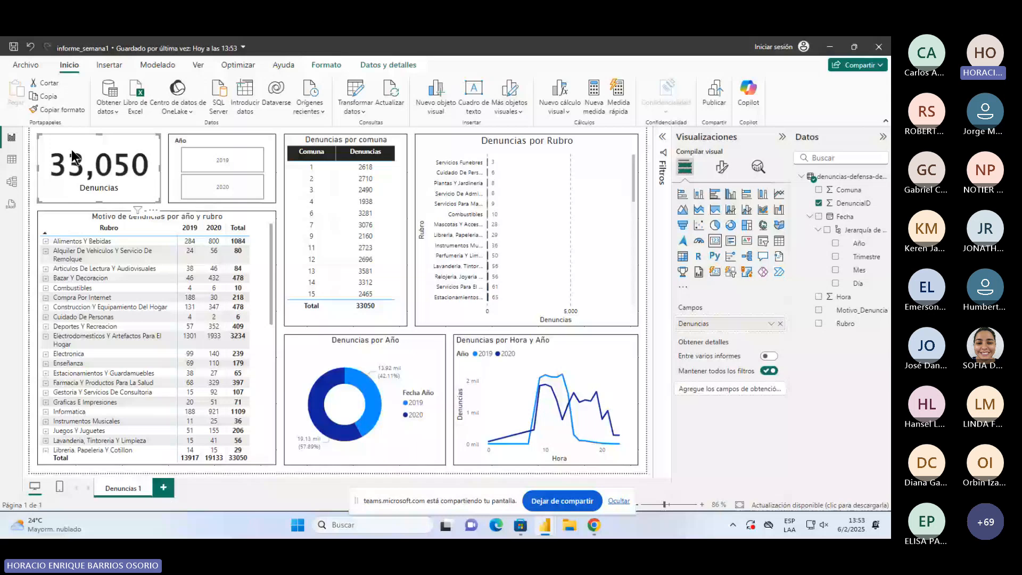
pyautogui.hotkey('alt', 'Tab')
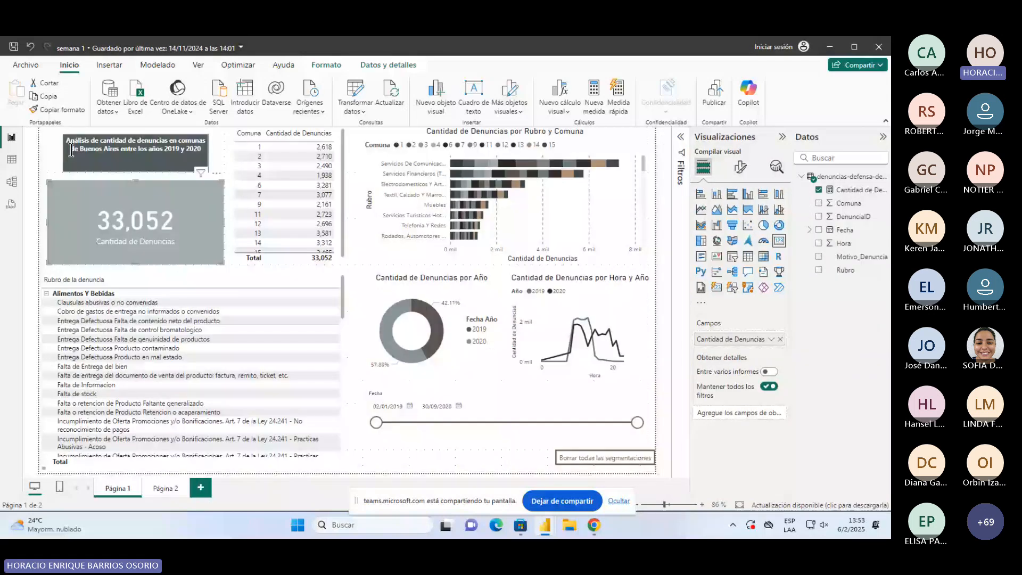
pyautogui.click(355, 399)
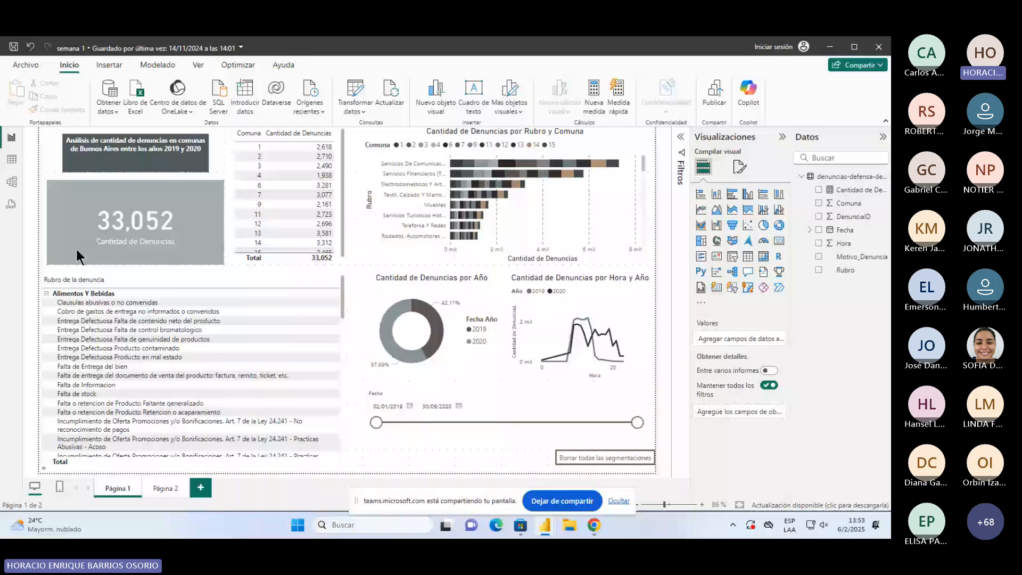
pyautogui.click(143, 153)
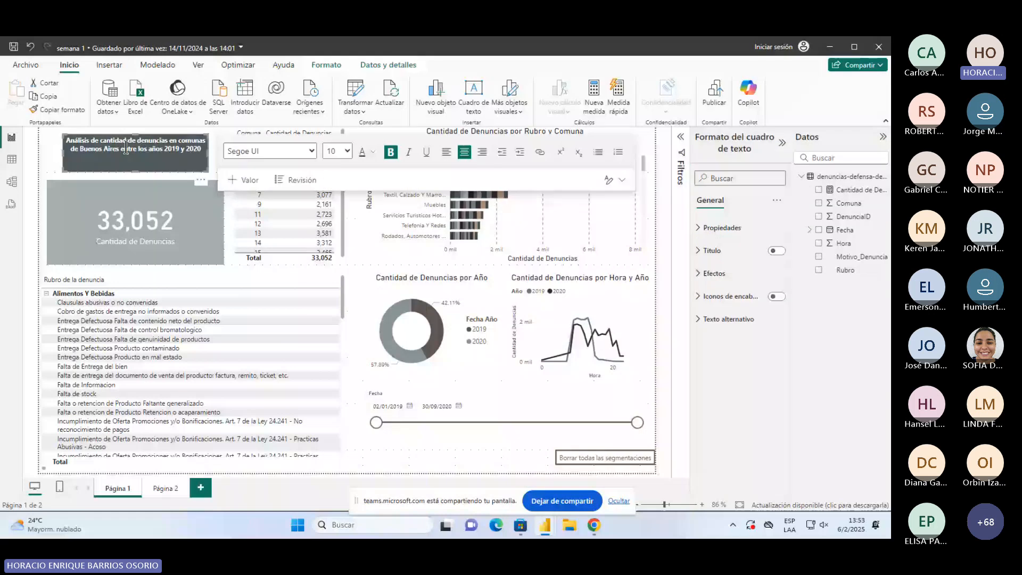
pyautogui.click(111, 180)
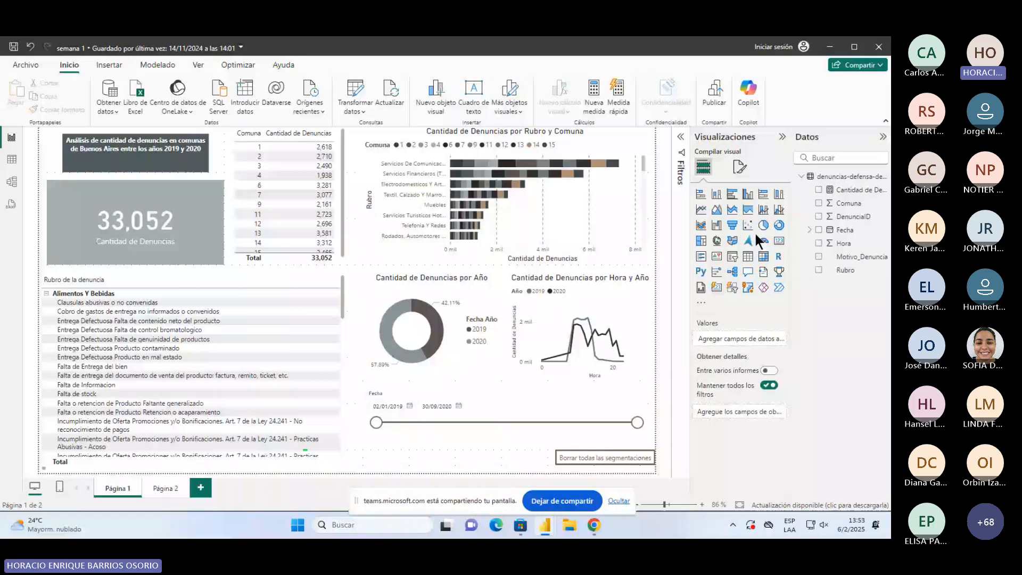
# Step: Insert a blank text box on Página 1 of the semana 1 report and leave it empty
pyautogui.click(101, 61)
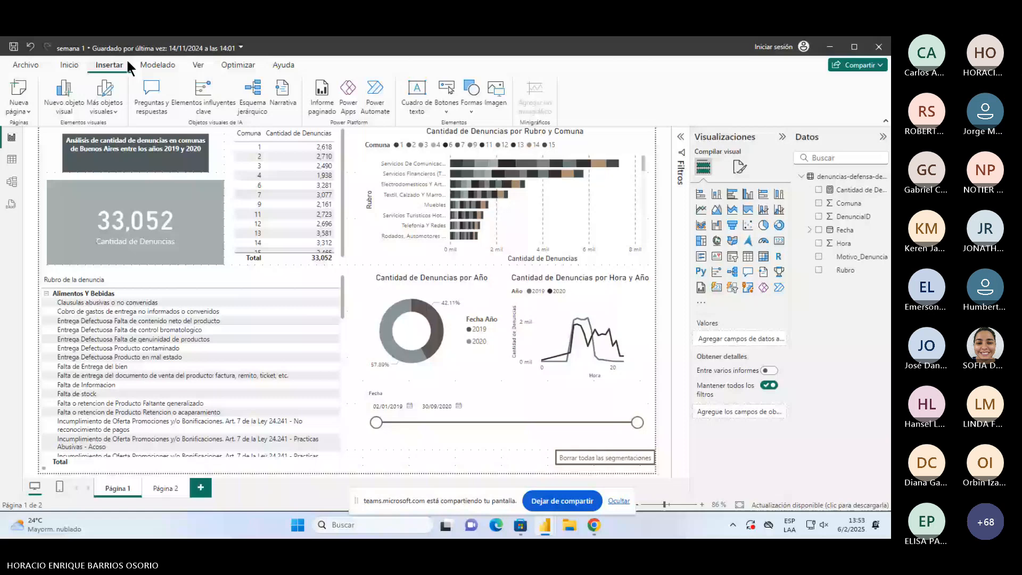
pyautogui.click(417, 95)
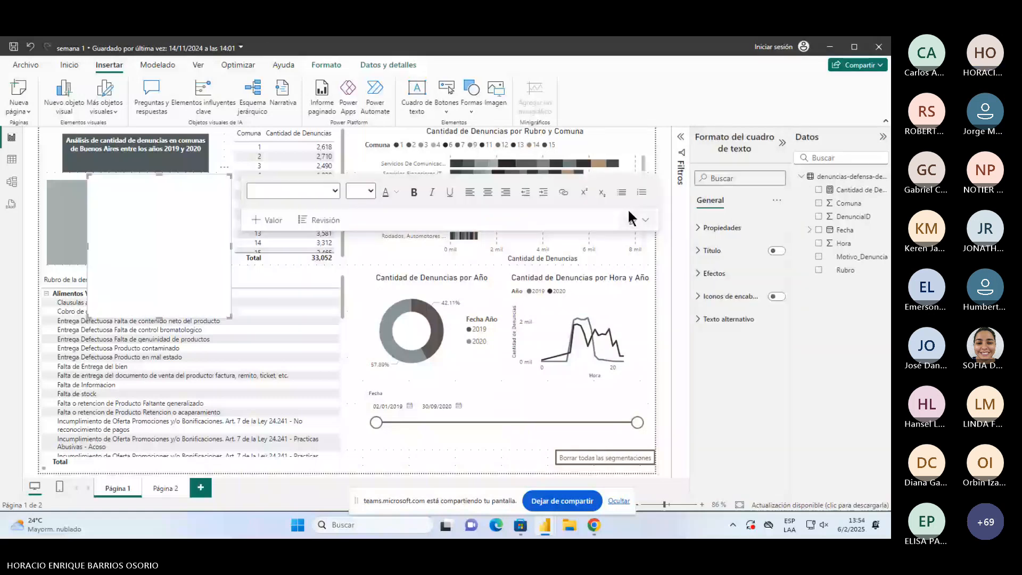
pyautogui.click(196, 268)
pyautogui.rightClick(197, 270)
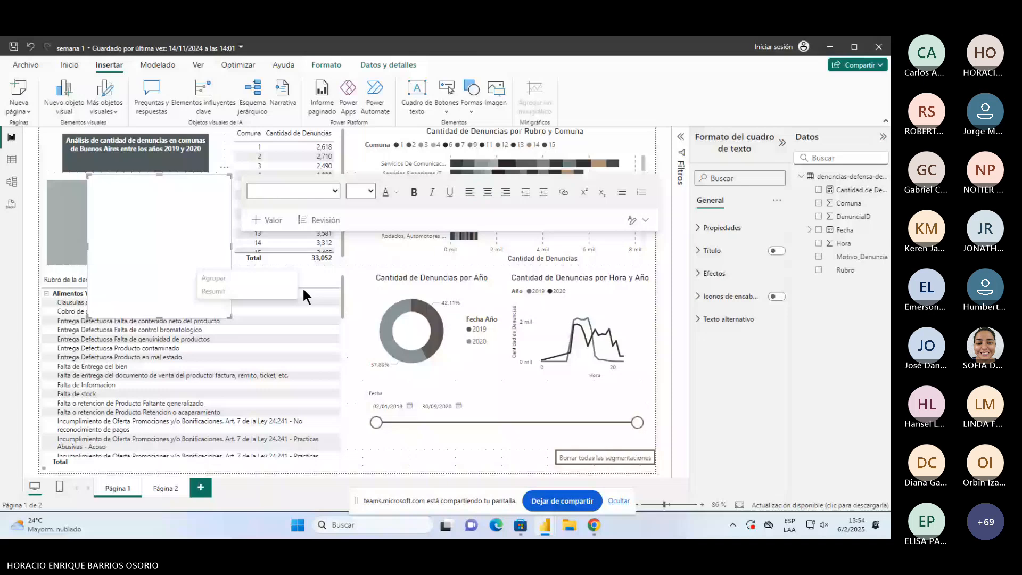
pyautogui.click(303, 311)
pyautogui.click(197, 232)
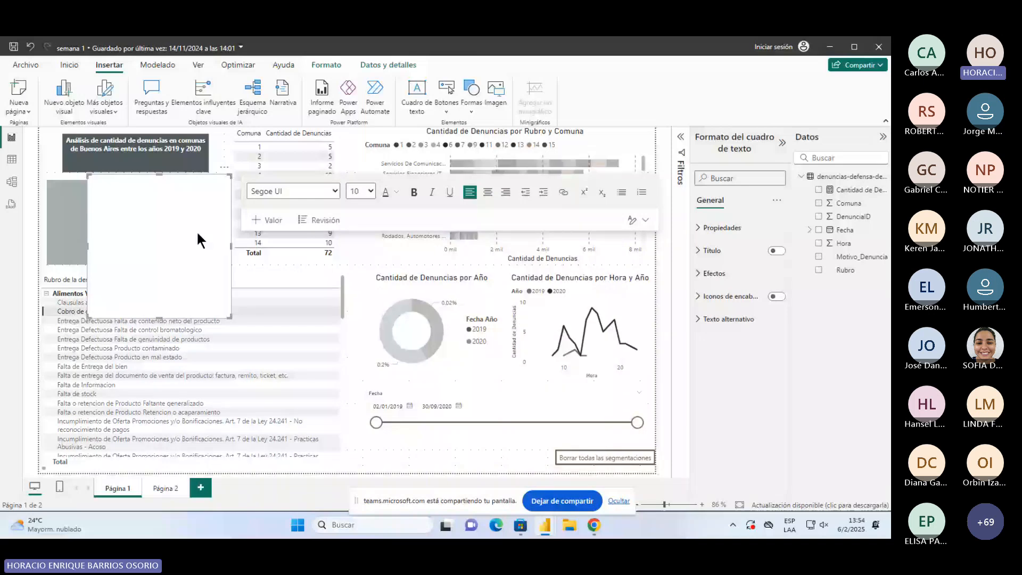
# Step: Center-align the text in the title text box on Página 1 and check its available narrative options
pyautogui.click(154, 147)
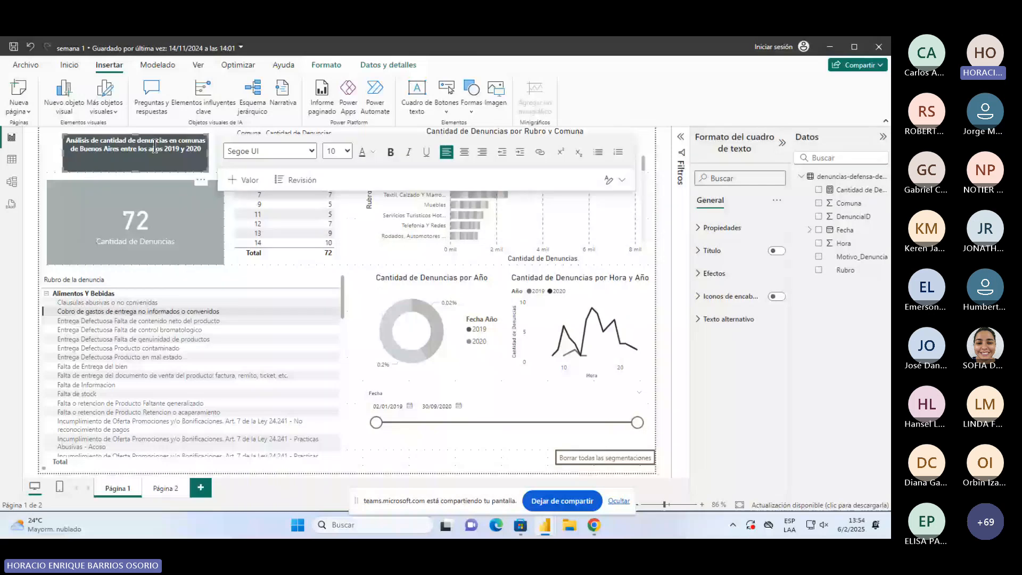
pyautogui.click(463, 154)
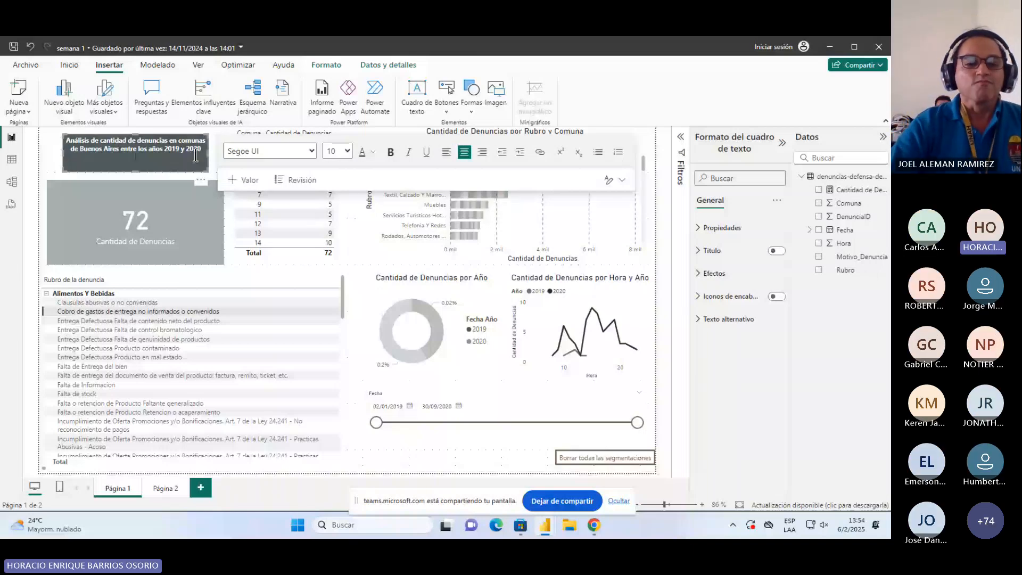
pyautogui.click(621, 180)
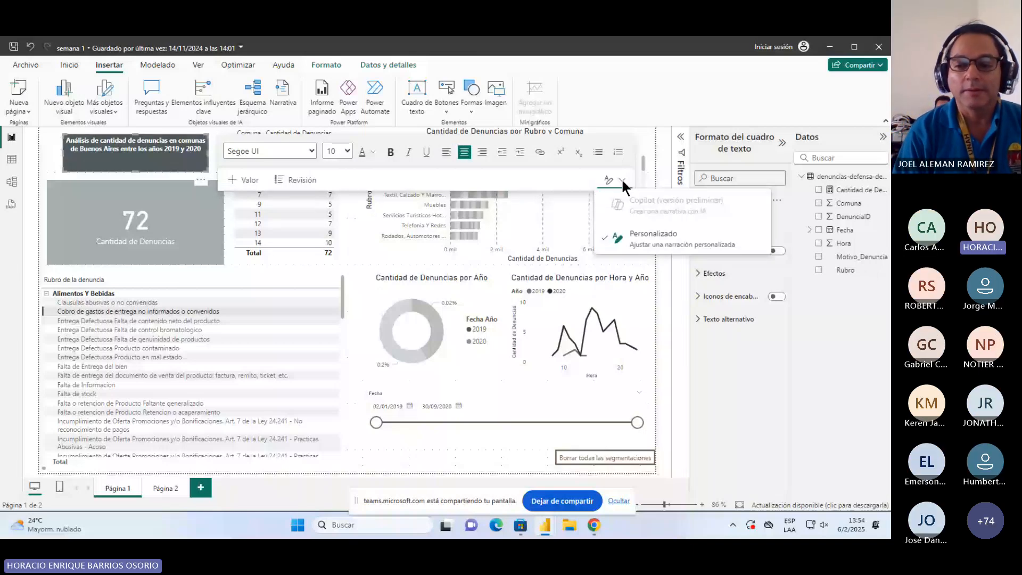
pyautogui.click(622, 183)
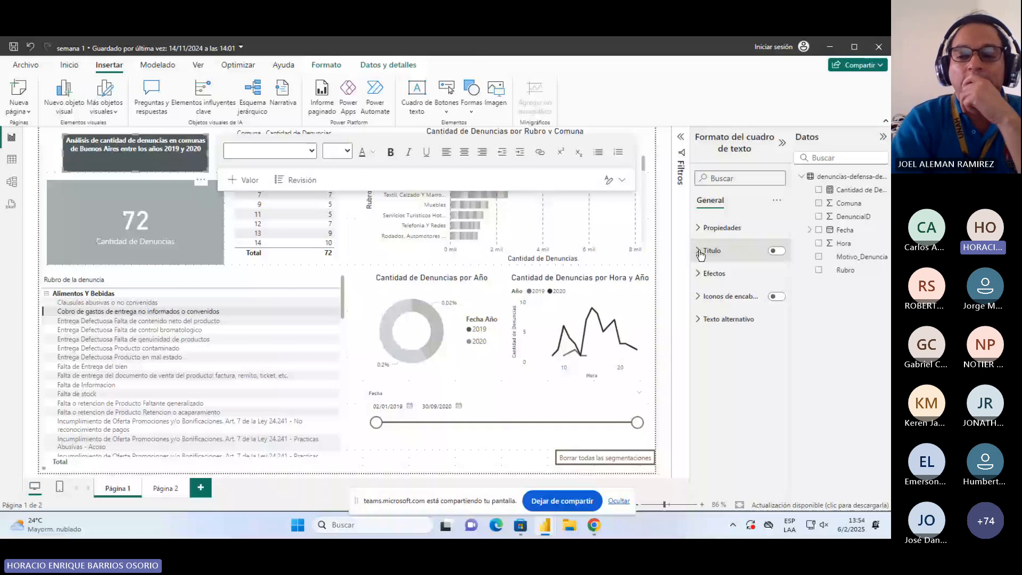
# Step: Set the title text box's background to tan from the recent colors and collapse its Efectos settings
pyautogui.click(710, 273)
pyautogui.click(717, 330)
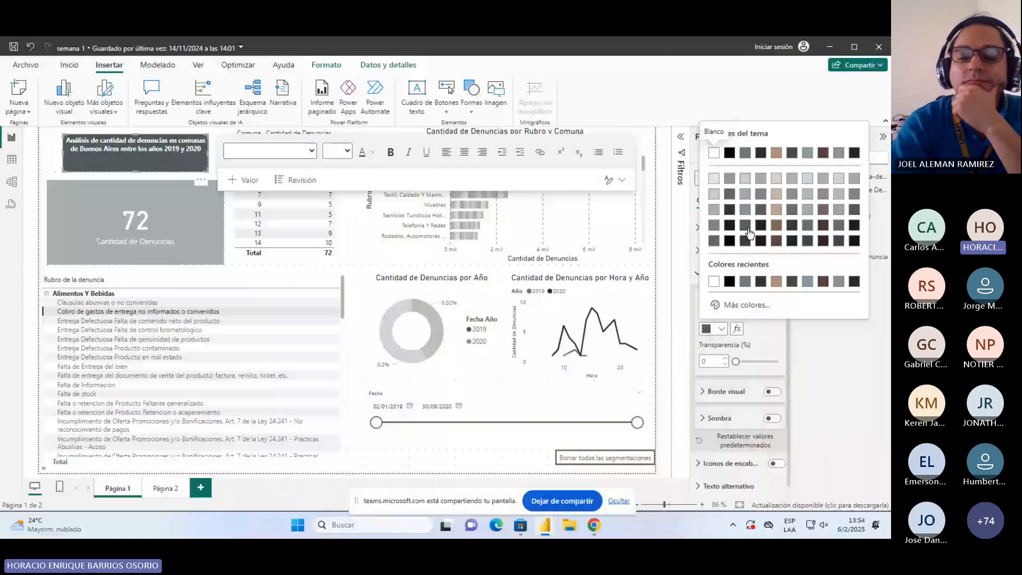
pyautogui.click(776, 281)
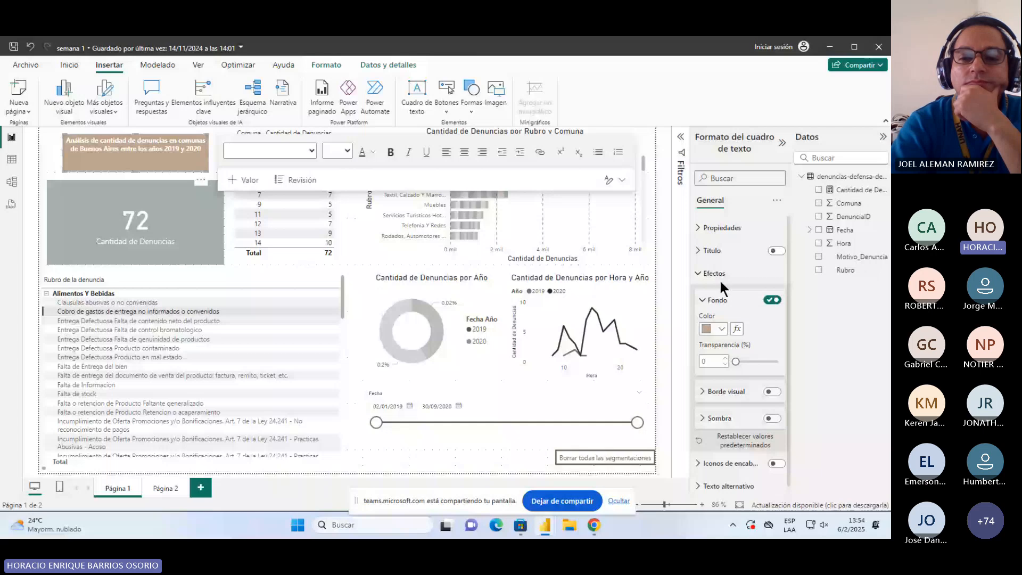
pyautogui.click(719, 279)
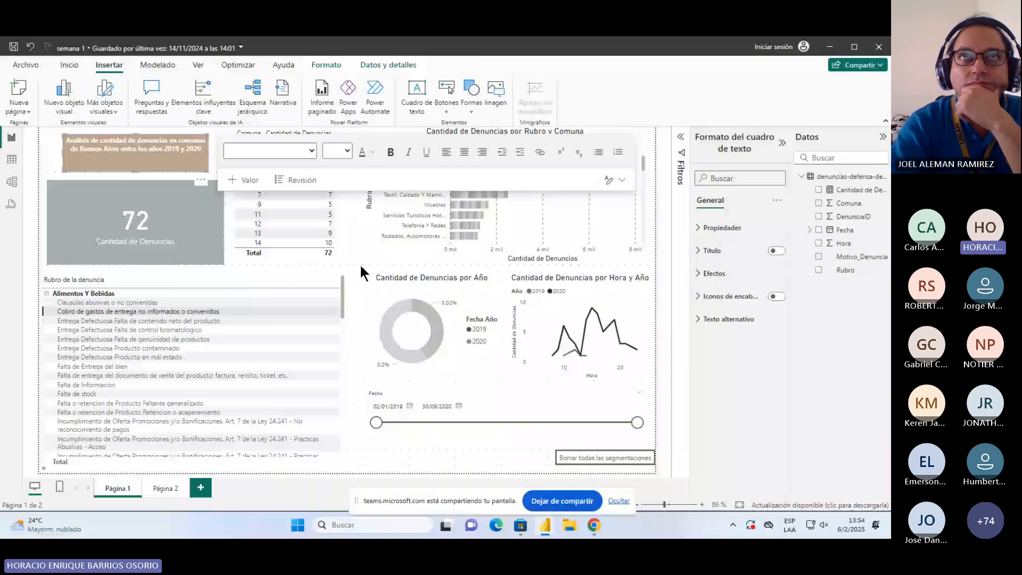
# Step: Examine the Cantidad de Denuncias card's category label, callout value and background effect settings, and deselect the card
pyautogui.click(302, 202)
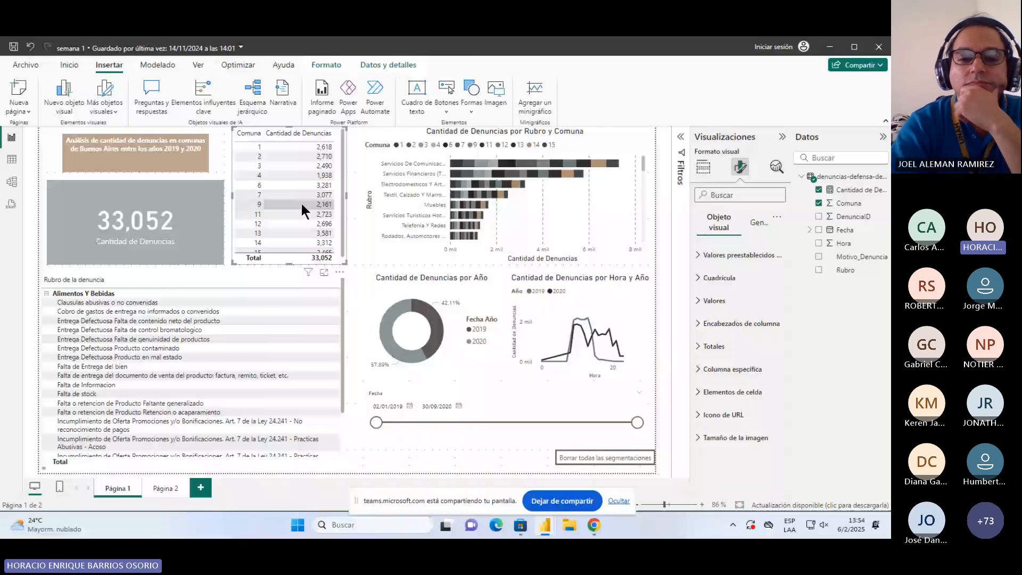
pyautogui.click(155, 219)
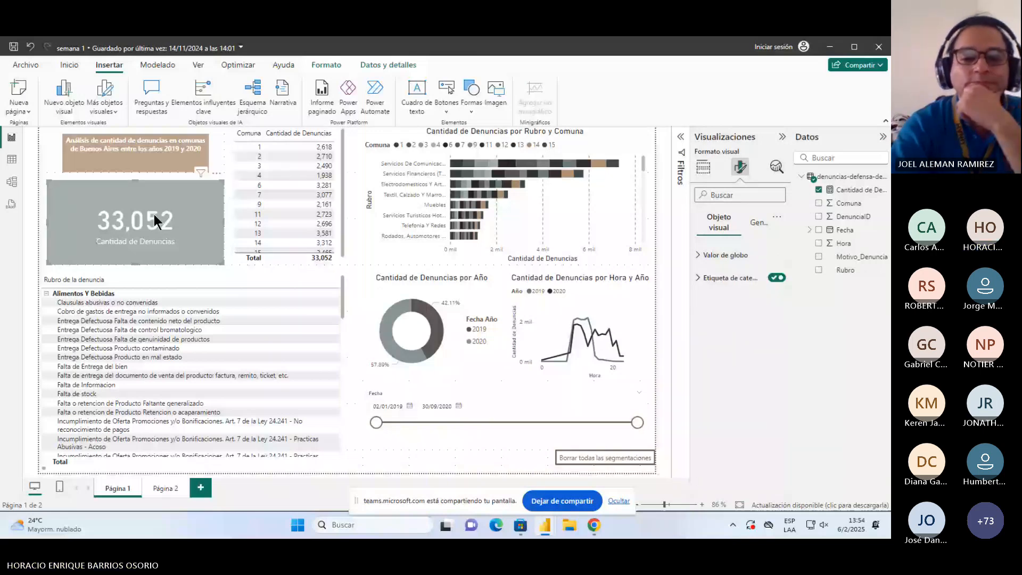
pyautogui.click(699, 278)
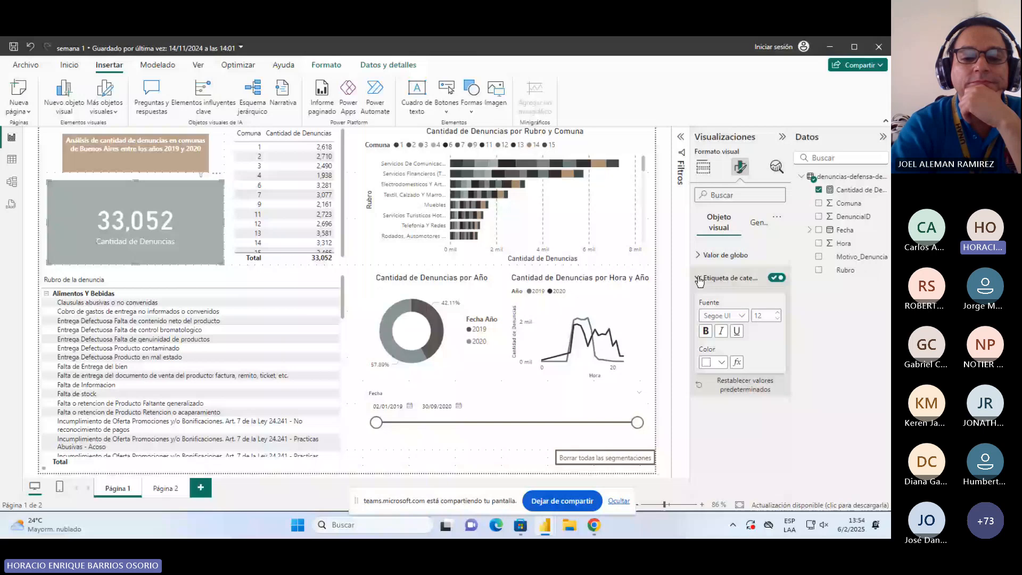
pyautogui.click(729, 255)
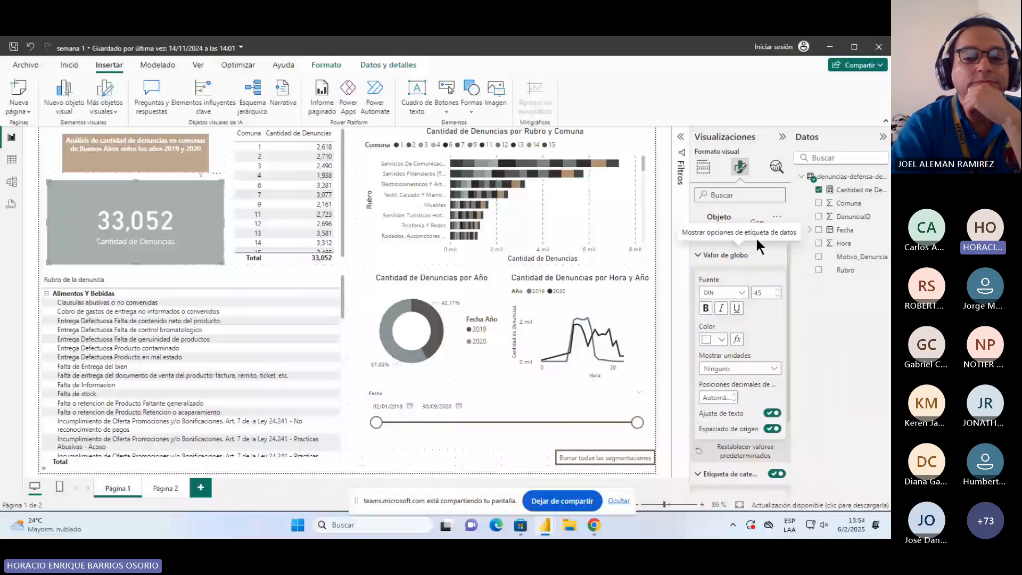
pyautogui.click(753, 223)
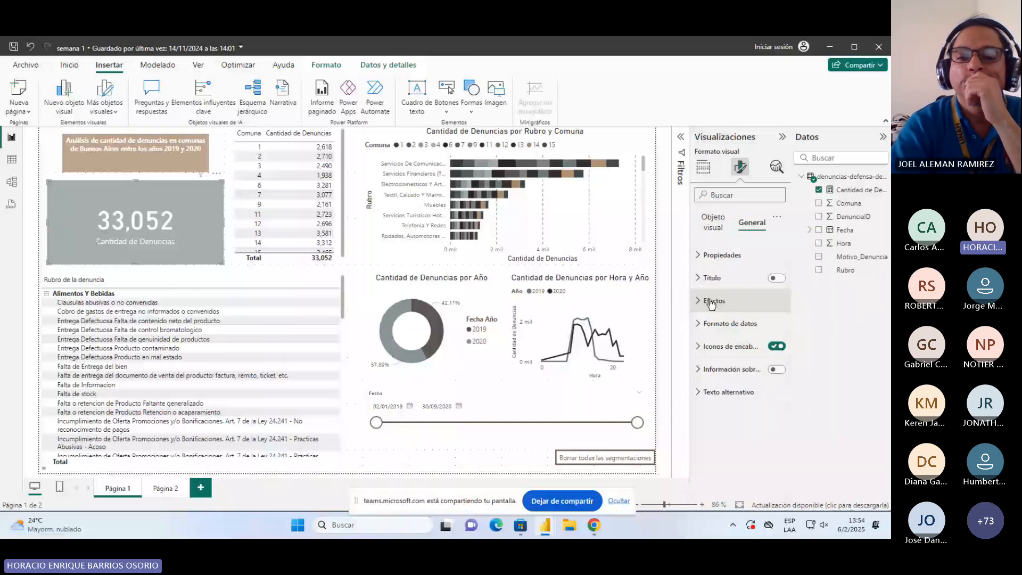
pyautogui.click(711, 302)
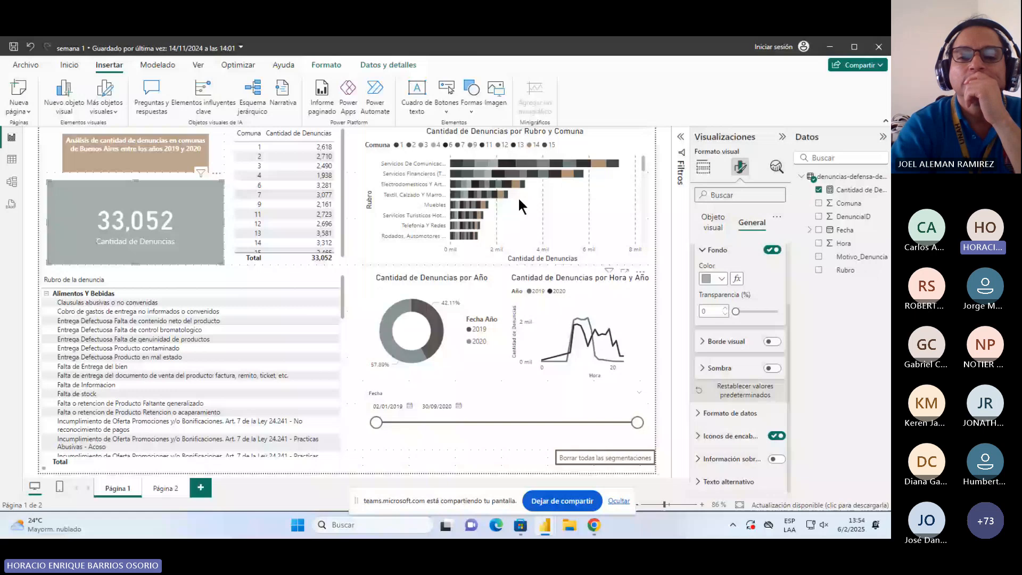
pyautogui.click(48, 153)
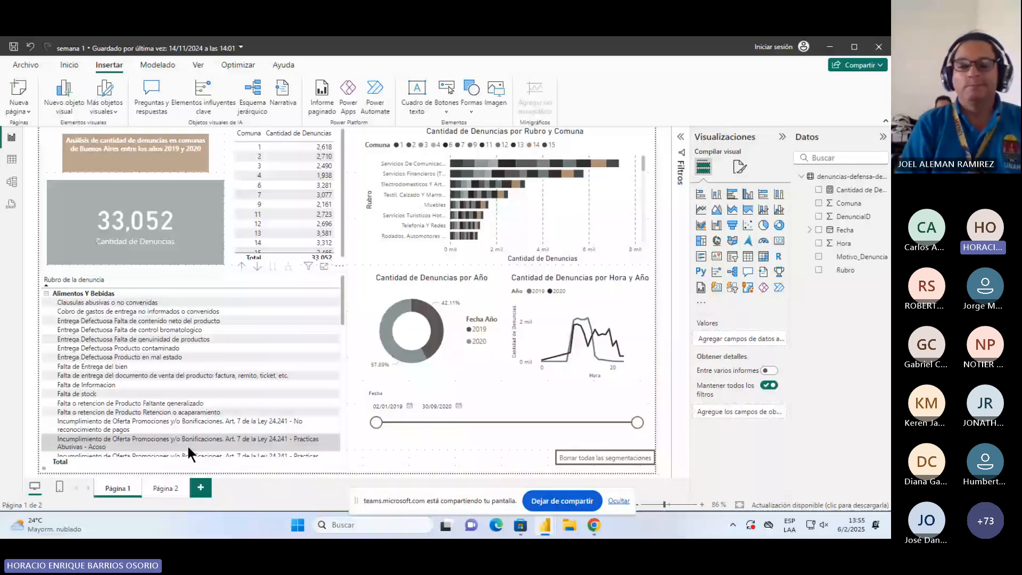
# Step: Drill the semana 1 matrix up to the Rubro level and compare it with the matrix in informe_semana1
pyautogui.click(241, 266)
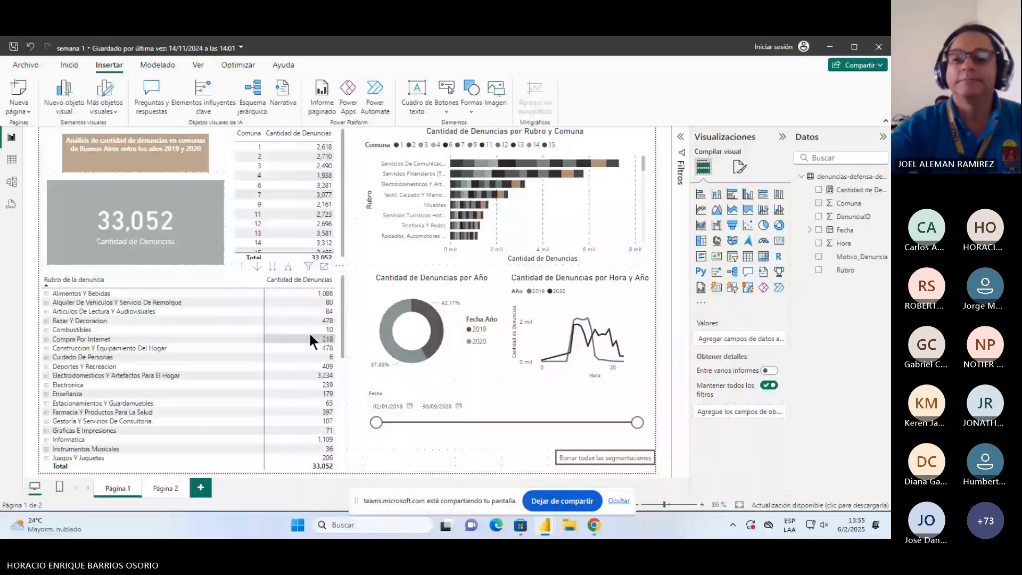
pyautogui.hotkey('alt', 'Tab')
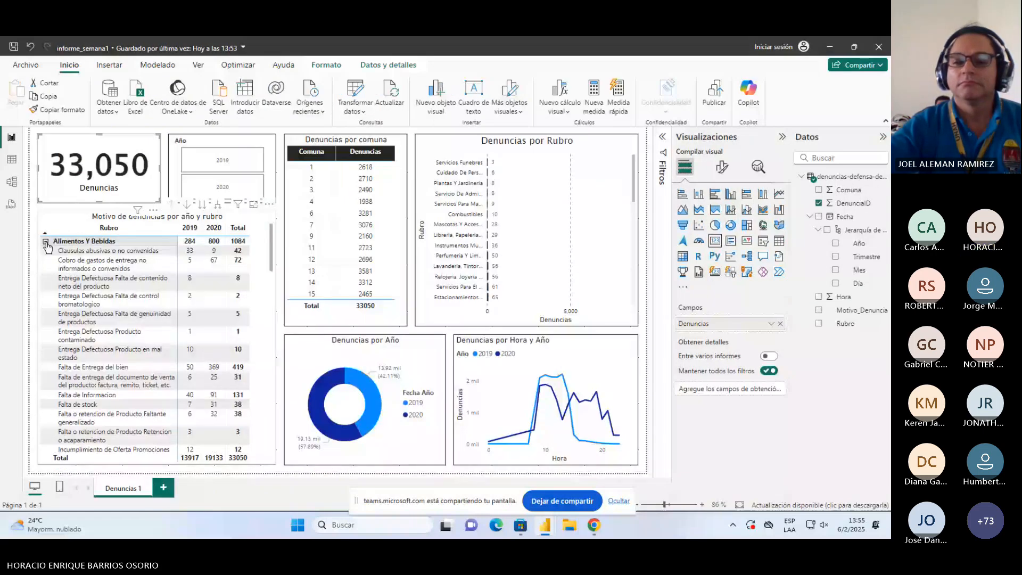
pyautogui.hotkey('alt', 'Tab')
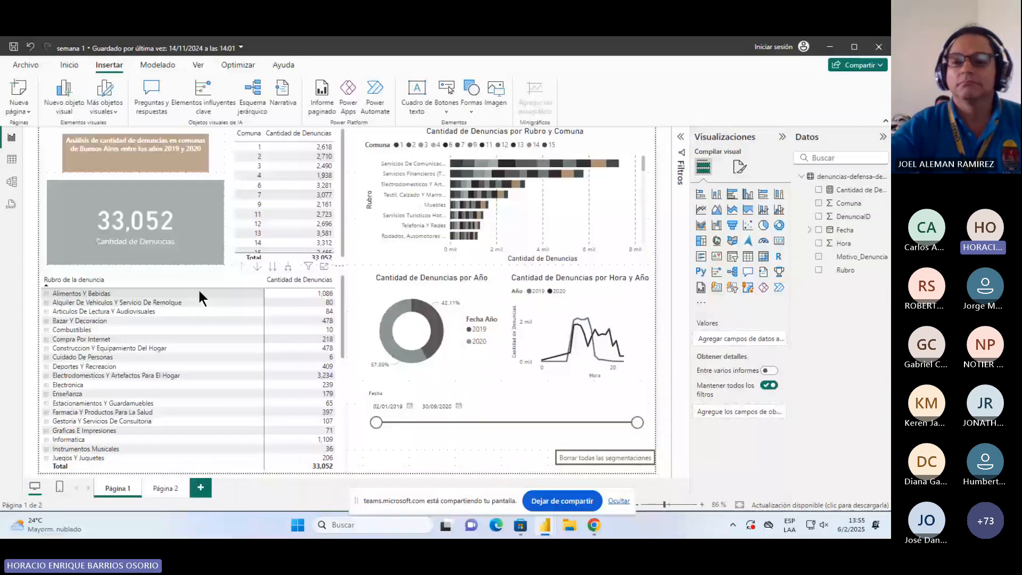
# Step: Filter semana 1 by the donut's 2020 slice, then compare both reports' line charts and the fields of the Rubro y Comuna bar chart
pyautogui.click(388, 323)
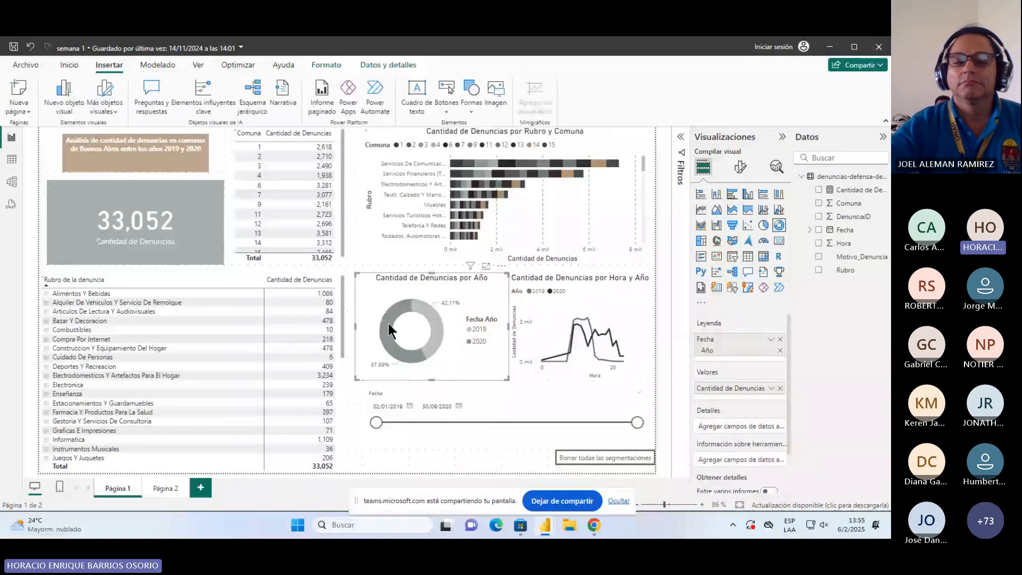
pyautogui.click(400, 348)
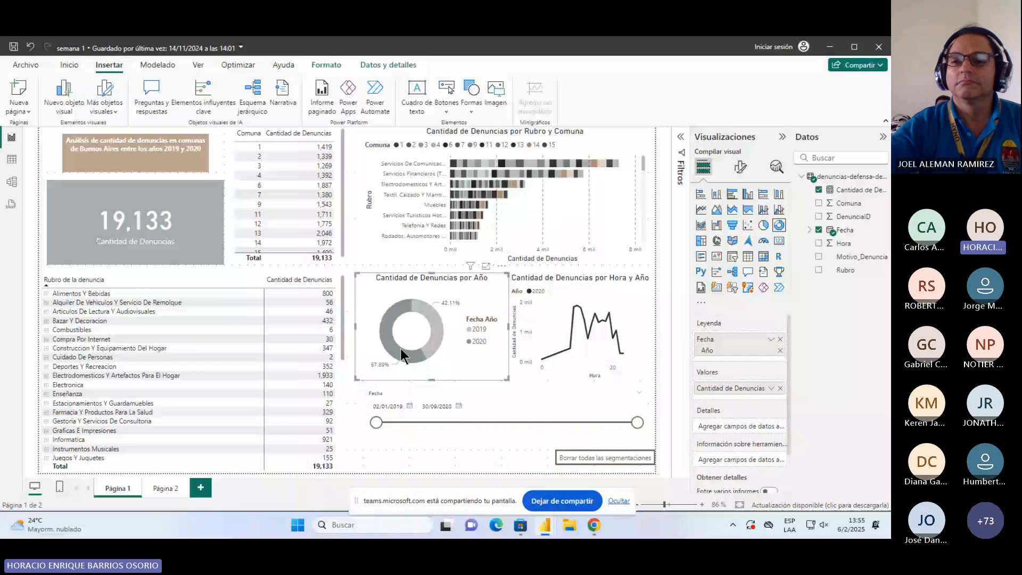
pyautogui.hotkey('alt', 'Tab')
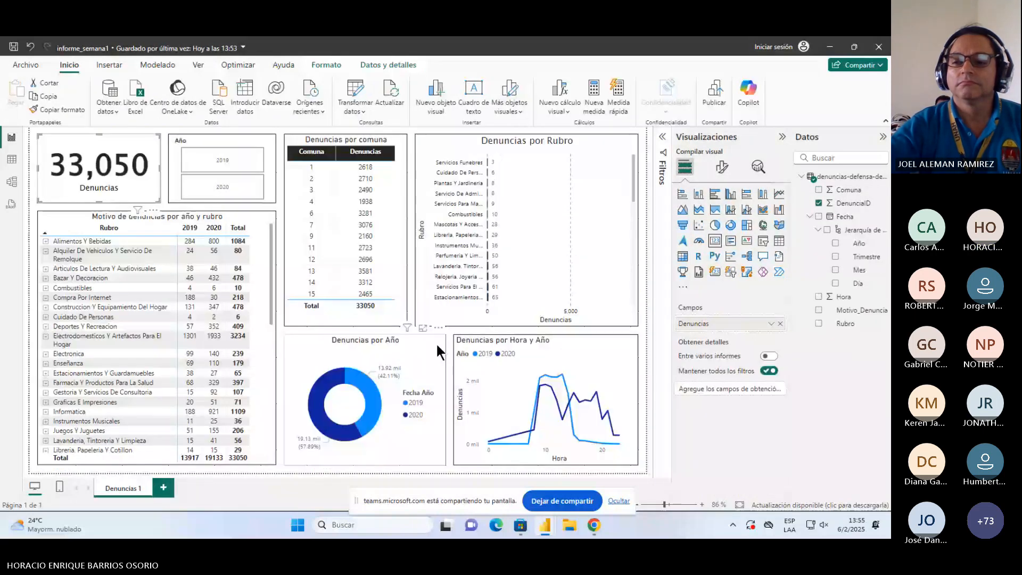
pyautogui.click(509, 339)
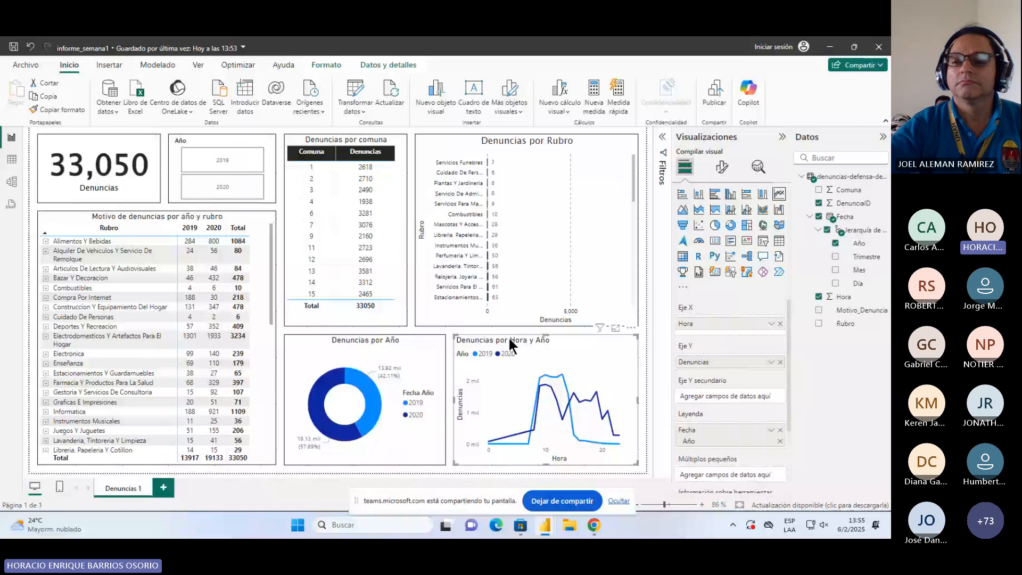
pyautogui.hotkey('alt', 'Tab')
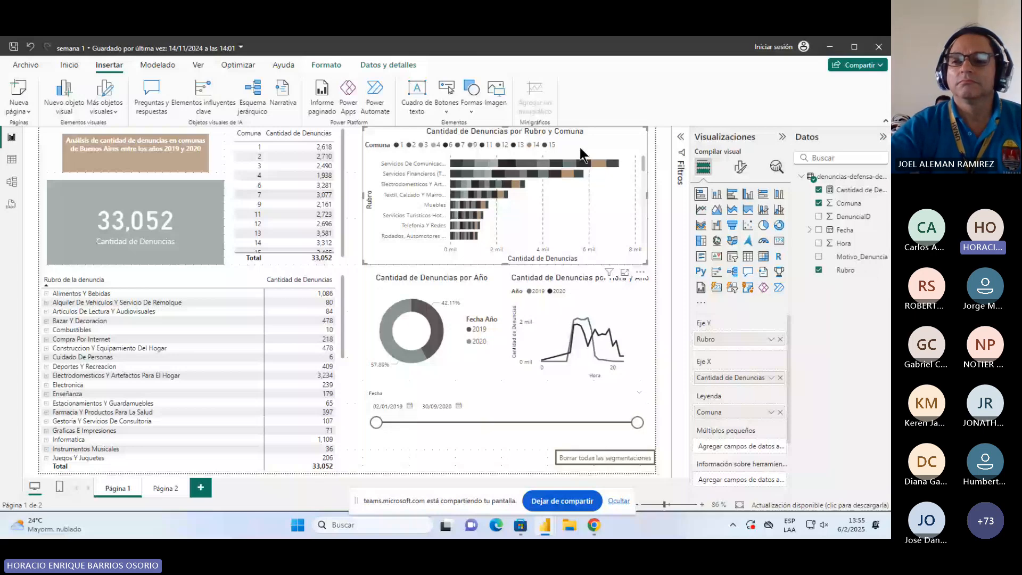
# Step: Try Comuna as the legend of informe_semana1's Denuncias por Rubro chart, inspect the enlarged chart, and remove the field again
pyautogui.hotkey('alt', 'Tab')
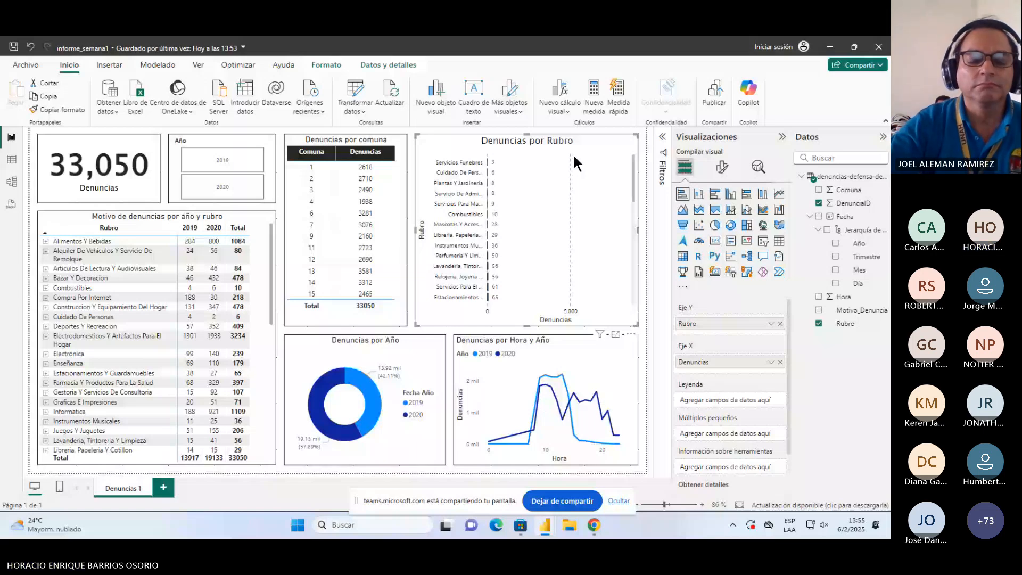
pyautogui.scroll(-10, 572, 213)
pyautogui.moveTo(848, 191); pyautogui.dragTo(810, 334)
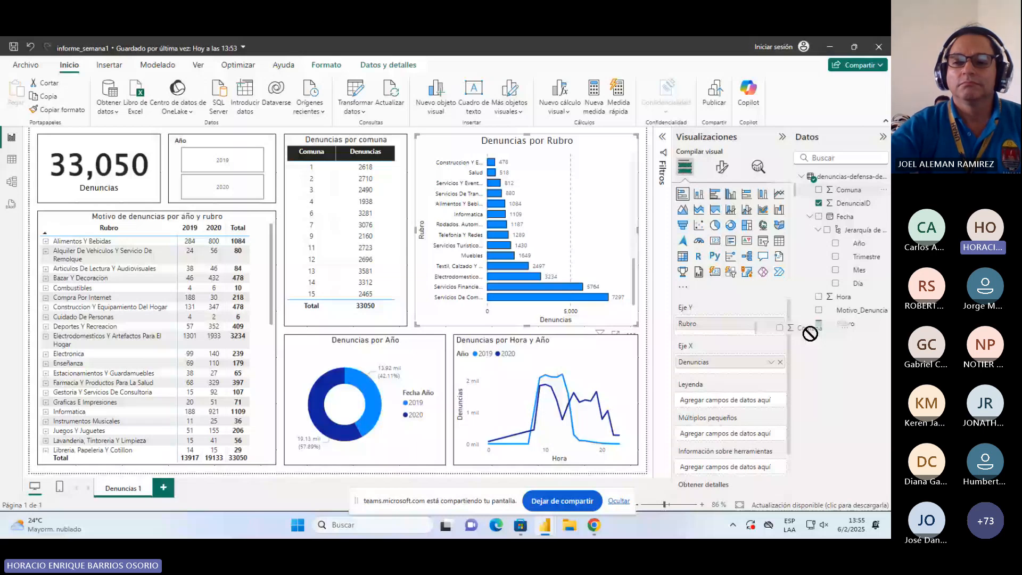
pyautogui.moveTo(809, 334); pyautogui.dragTo(725, 399)
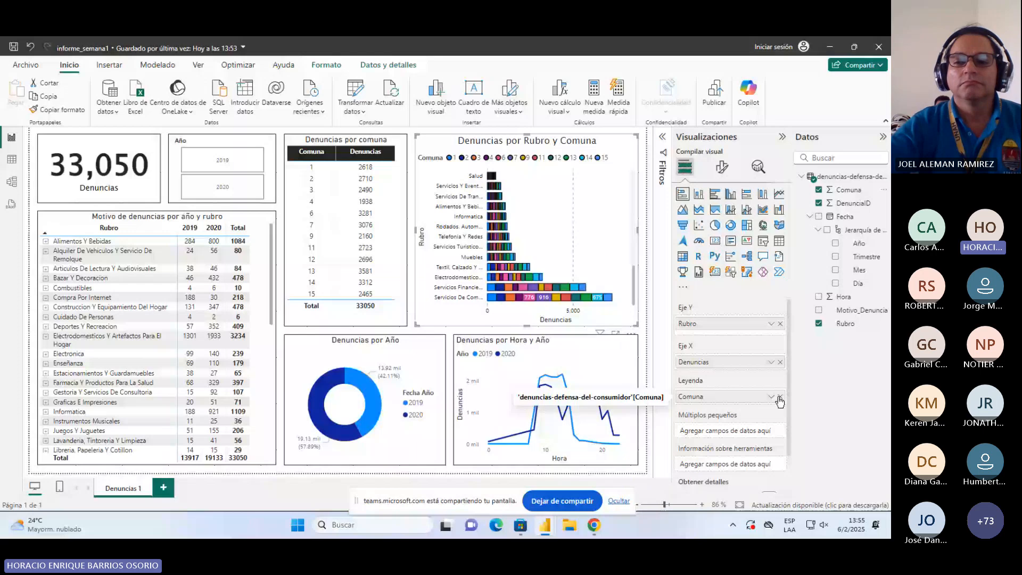
pyautogui.click(615, 334)
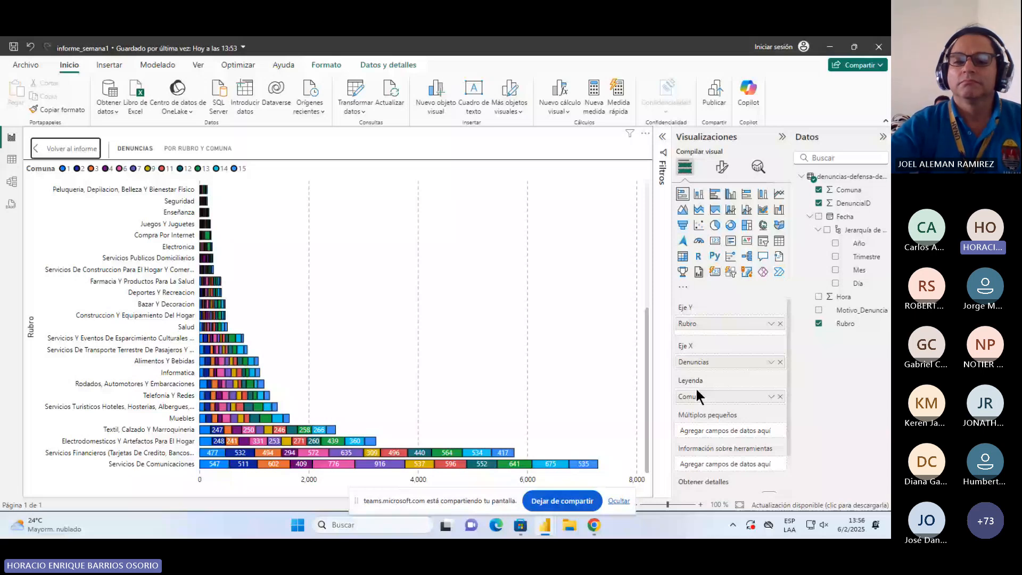
pyautogui.click(779, 396)
pyautogui.click(65, 148)
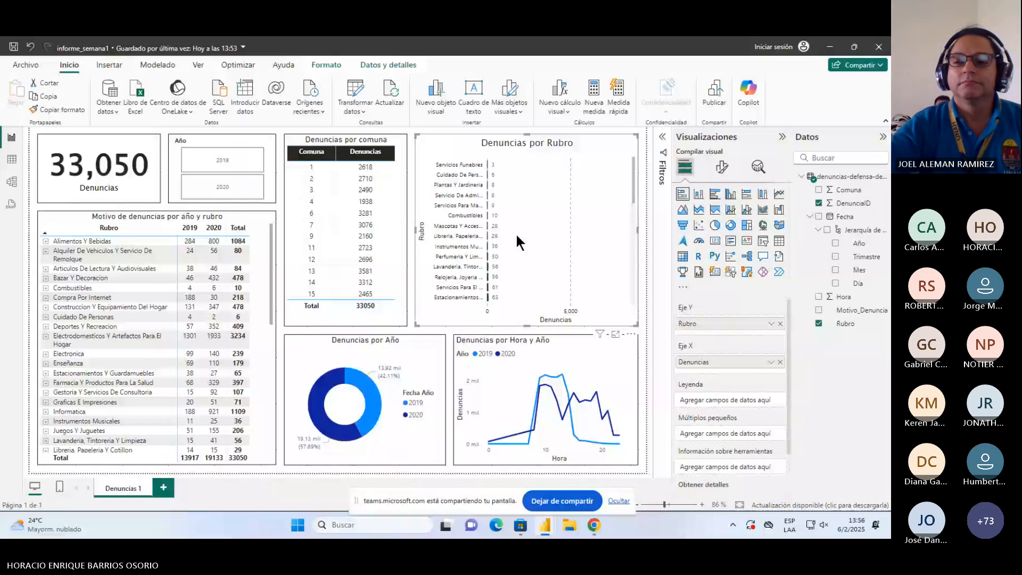
# Step: Inspect semana 1's Fecha slicer and compare it with informe_semana1's Año slicer by filtering that report to 2019
pyautogui.hotkey('alt', 'Tab')
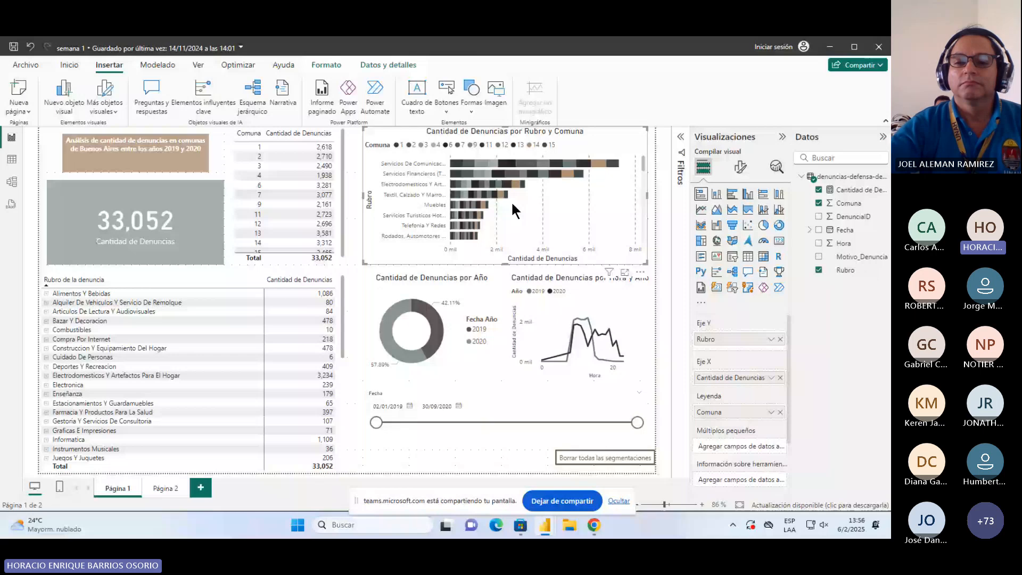
pyautogui.click(449, 430)
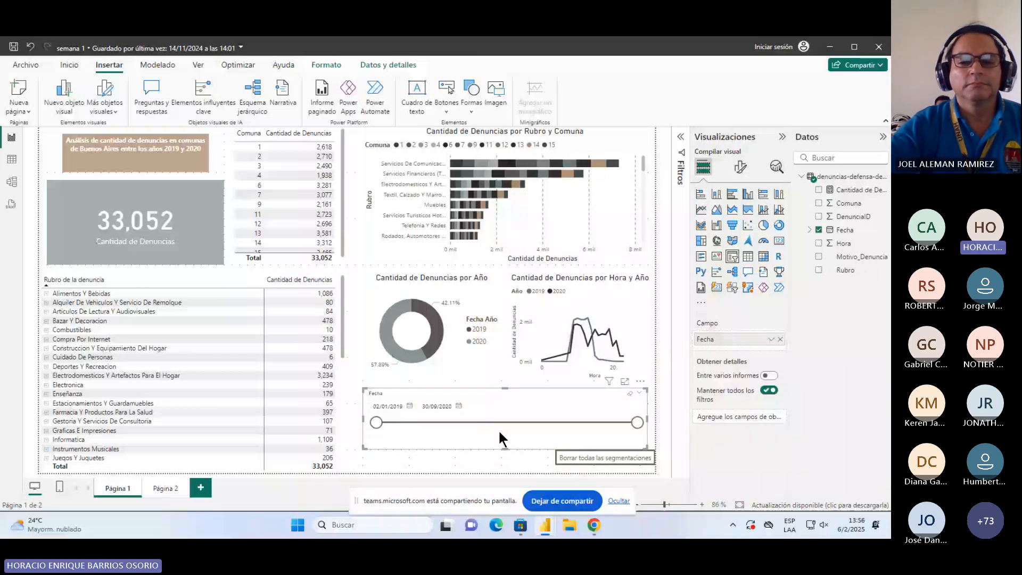
pyautogui.hotkey('alt', 'Tab')
pyautogui.click(241, 171)
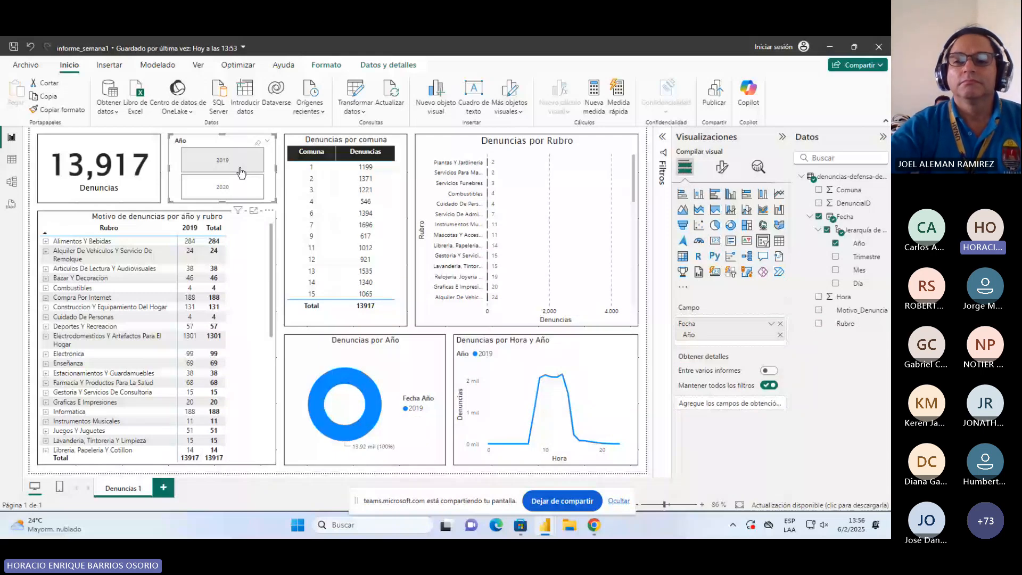
# Step: Try out semana 1's Fecha range slicer by moving and restoring its start date, and look at its start-date calendar
pyautogui.hotkey('alt', 'Tab')
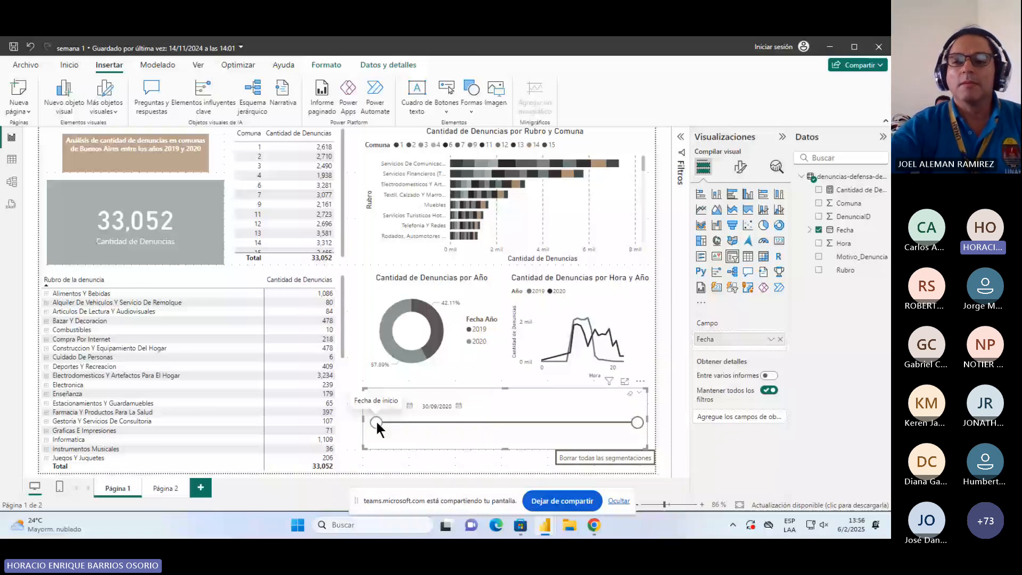
pyautogui.moveTo(377, 423); pyautogui.dragTo(414, 423)
pyautogui.moveTo(633, 423)
pyautogui.mouseDown()
pyautogui.moveTo(536, 422)
pyautogui.moveTo(639, 424)
pyautogui.mouseUp()
pyautogui.moveTo(413, 422); pyautogui.dragTo(376, 422)
pyautogui.click(409, 406)
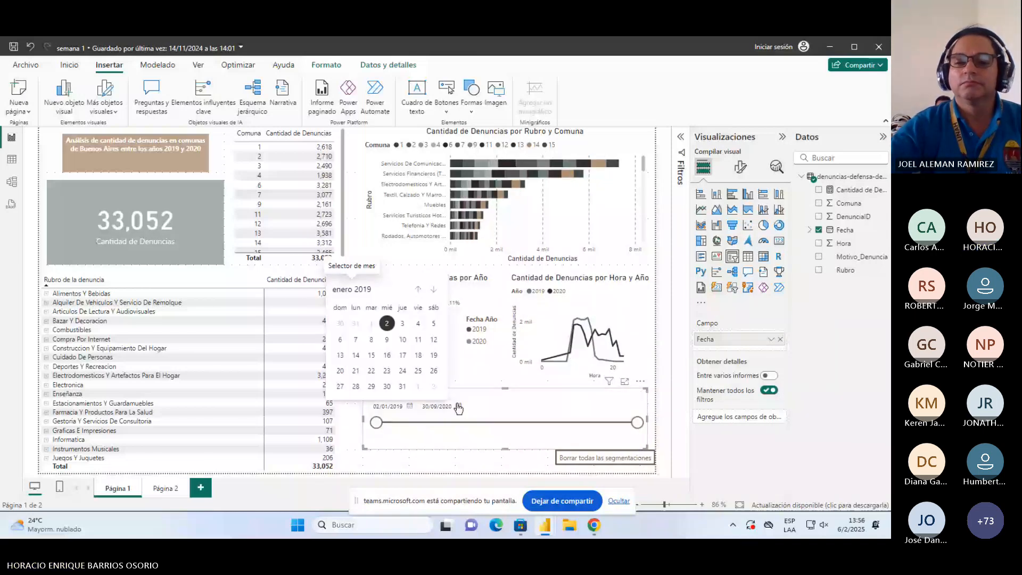
pyautogui.click(495, 391)
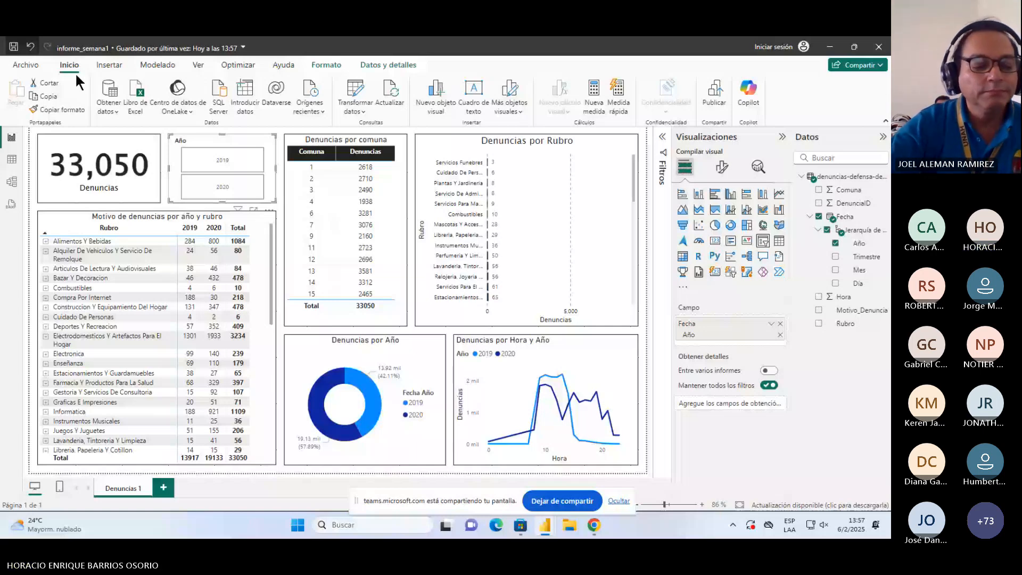
# Step: Add a page named Denuncias 2 to informe_semana1 and examine the Año slicer on semana 1's Página 2
pyautogui.click(170, 486)
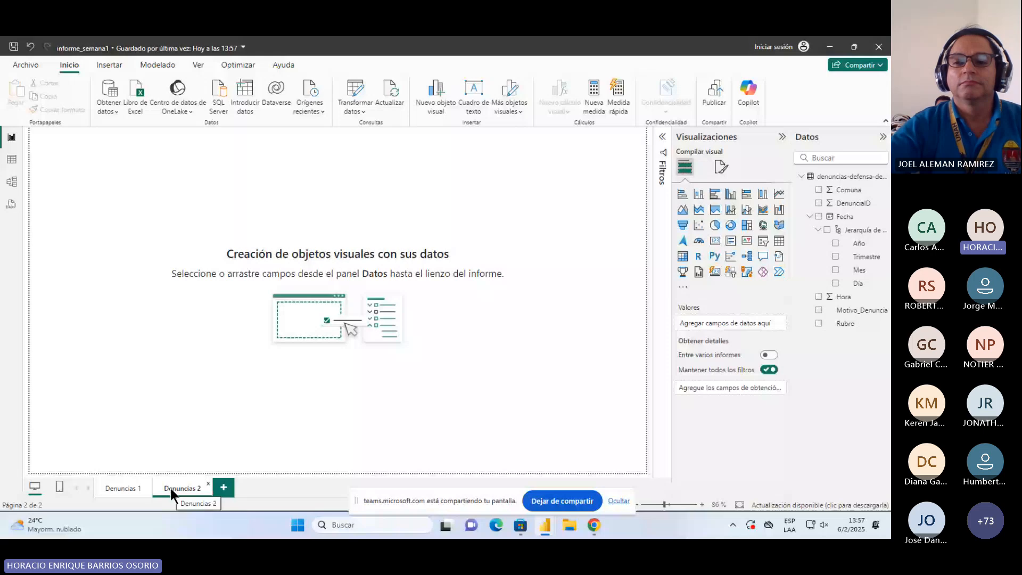
pyautogui.hotkey('alt', 'Tab')
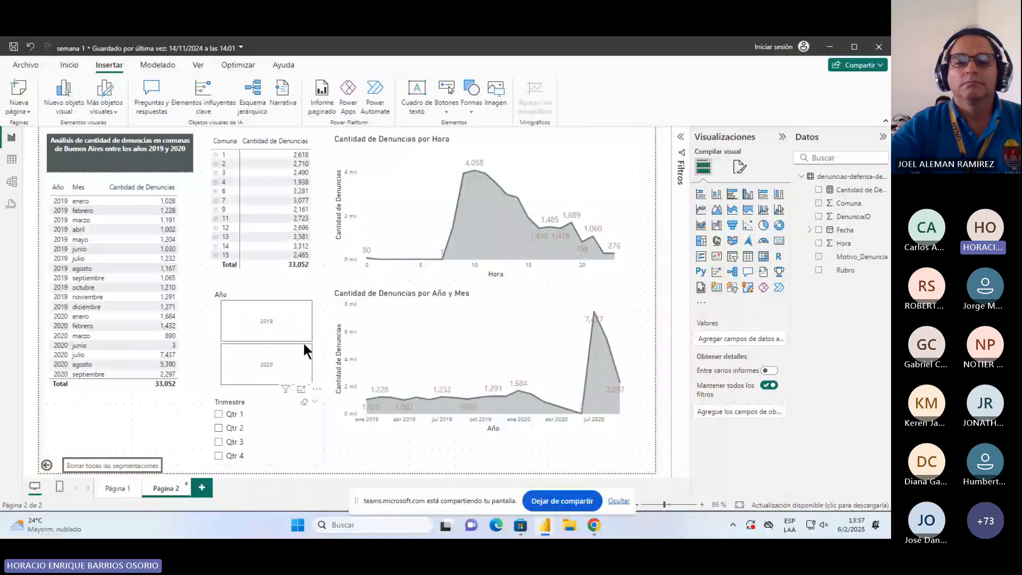
pyautogui.click(264, 293)
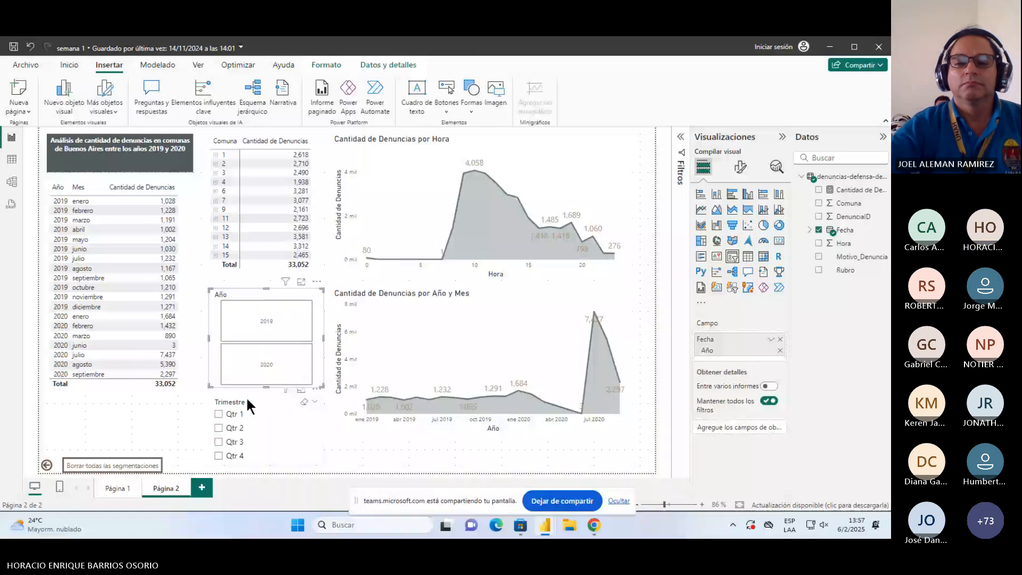
# Step: Create a Trimestre slicer on informe_semana1's Denuncias 2 page and shrink it to fit its four quarters
pyautogui.hotkey('alt', 'Tab')
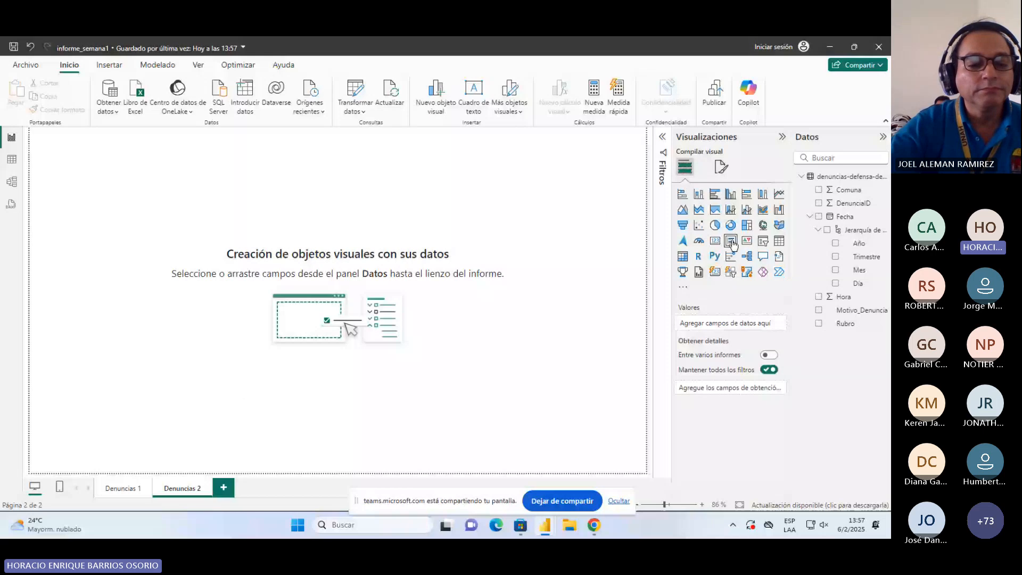
pyautogui.click(761, 241)
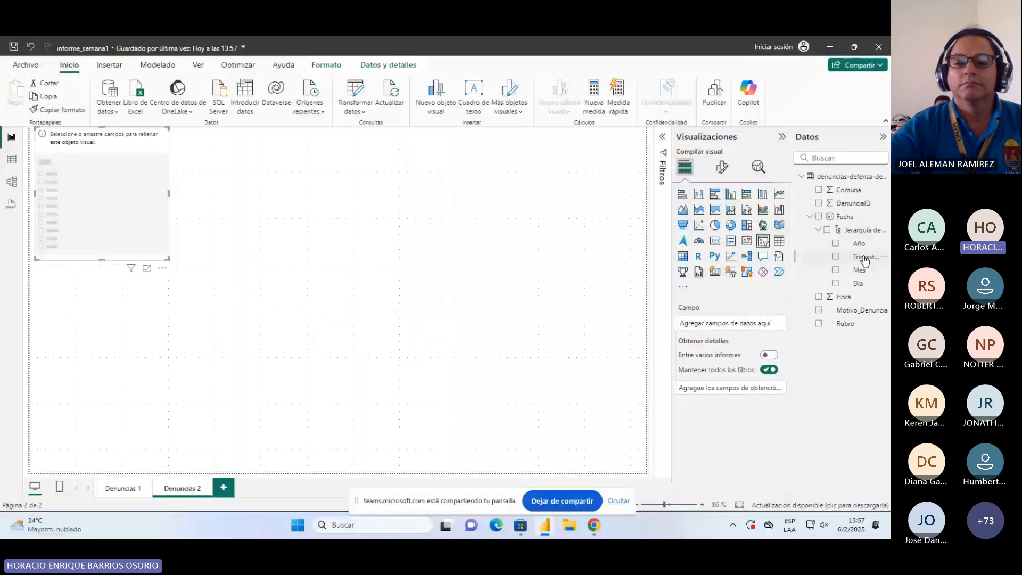
pyautogui.moveTo(865, 261); pyautogui.dragTo(725, 329)
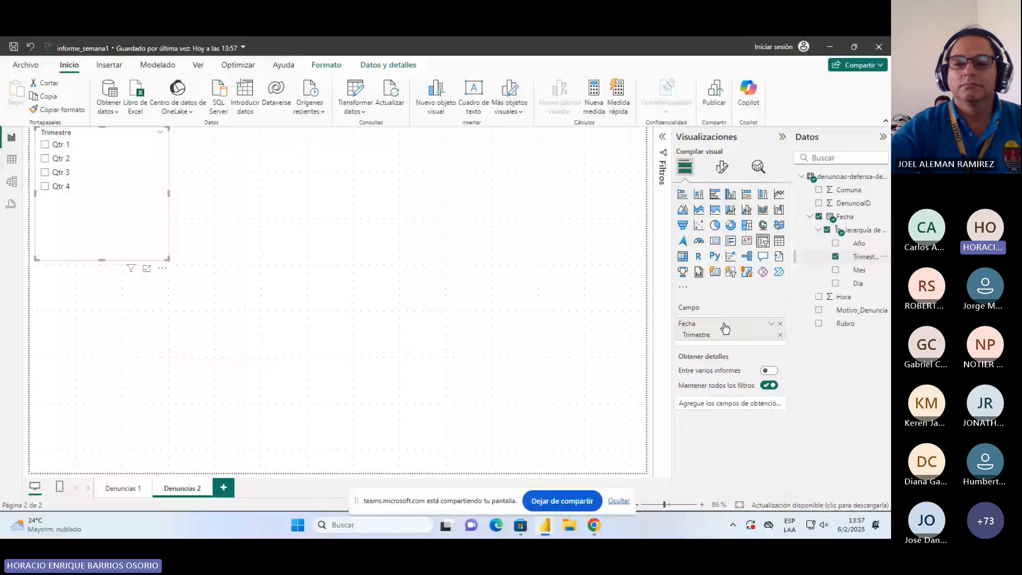
pyautogui.moveTo(102, 259); pyautogui.dragTo(90, 222)
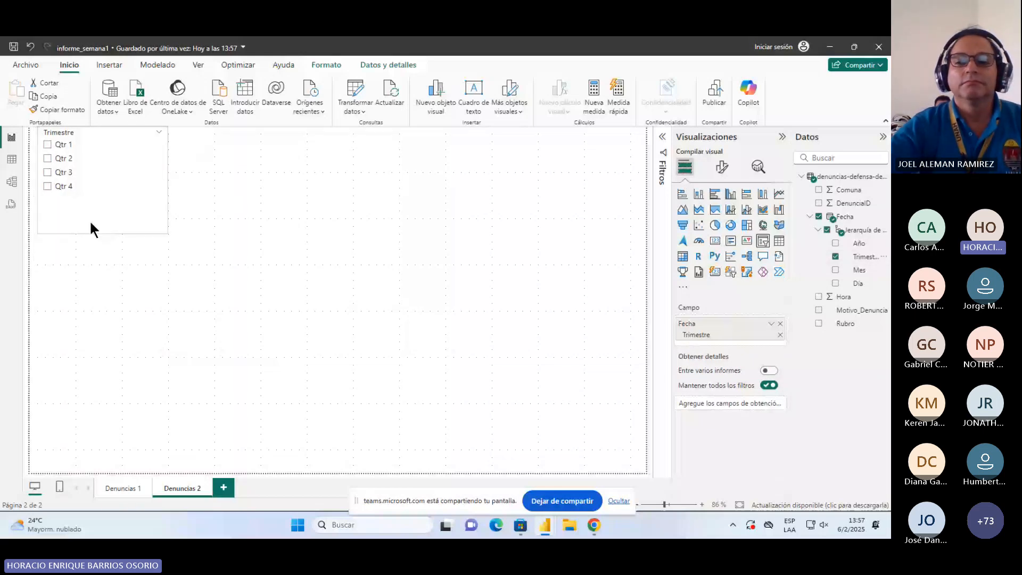
pyautogui.moveTo(91, 223); pyautogui.dragTo(82, 163)
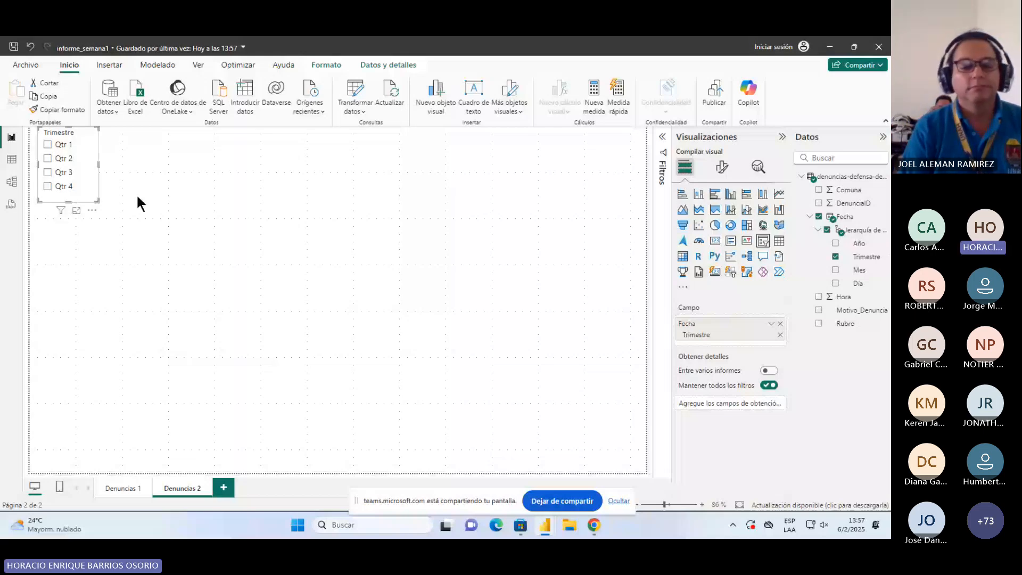
# Step: Examine the fields behind the Comuna matrix, the Año and Mes table, and both area charts on semana 1's Página 2
pyautogui.hotkey('alt', 'Tab')
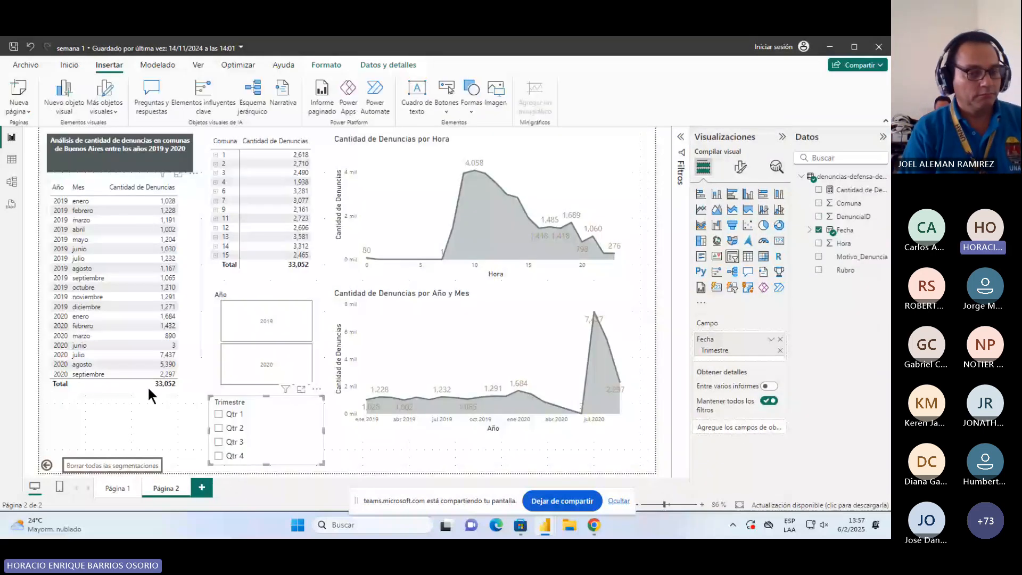
pyautogui.click(264, 142)
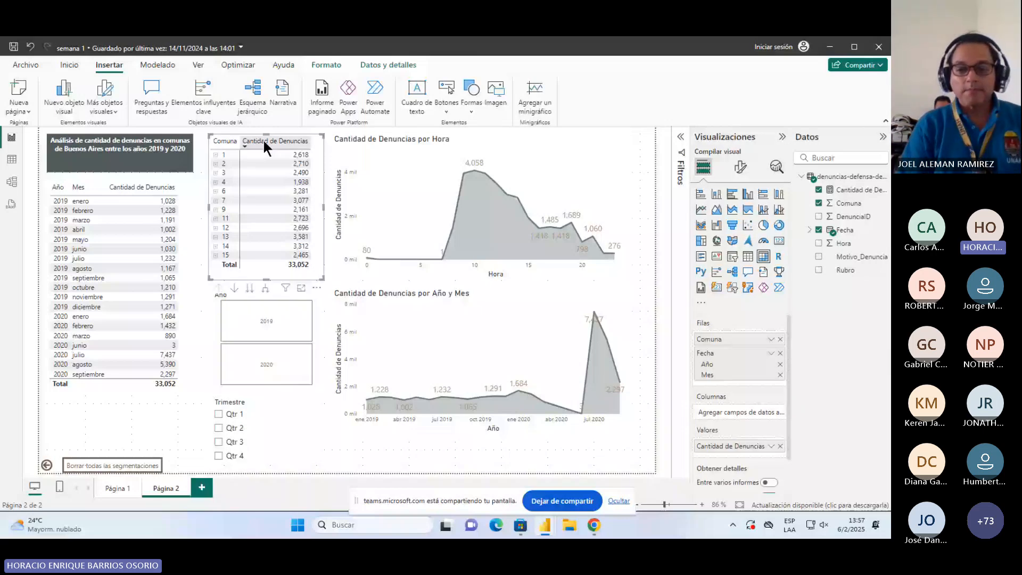
pyautogui.click(74, 209)
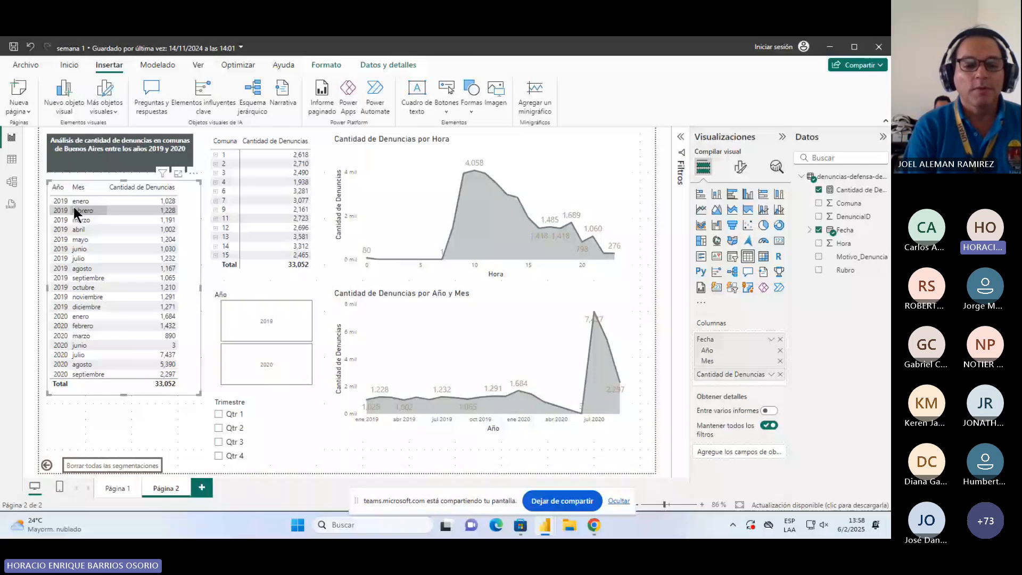
pyautogui.click(810, 229)
pyautogui.click(817, 243)
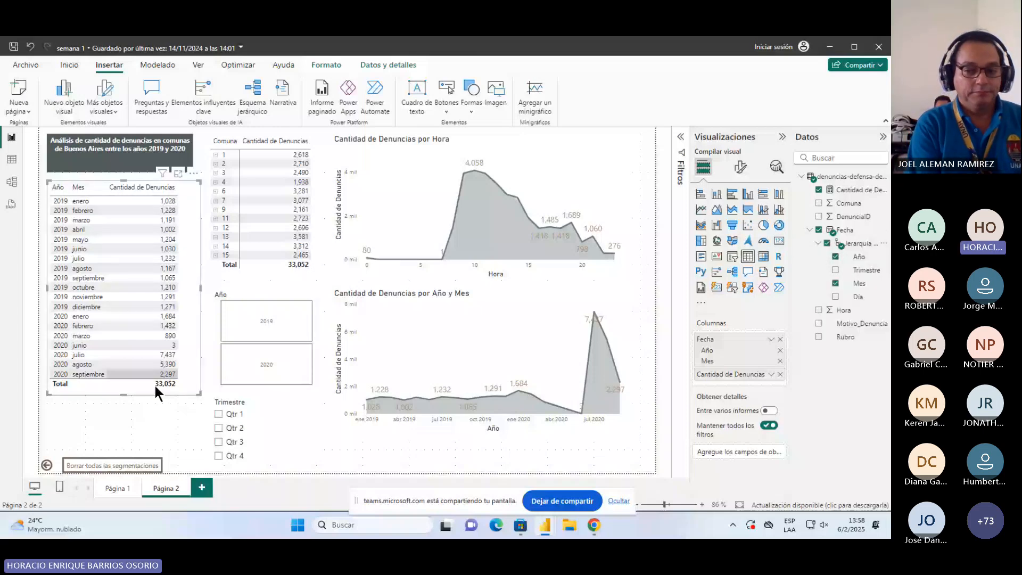
pyautogui.click(551, 138)
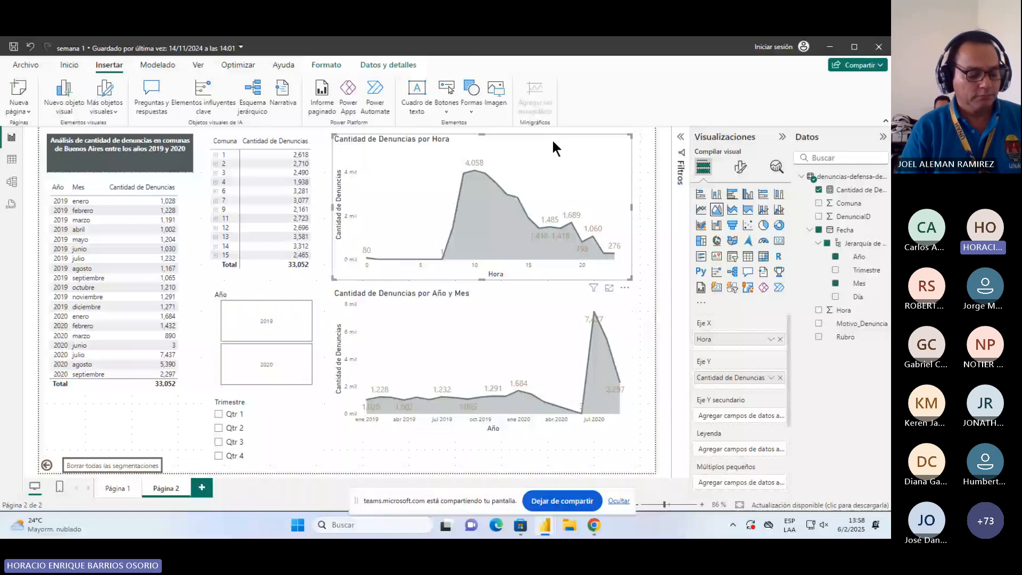
pyautogui.click(487, 290)
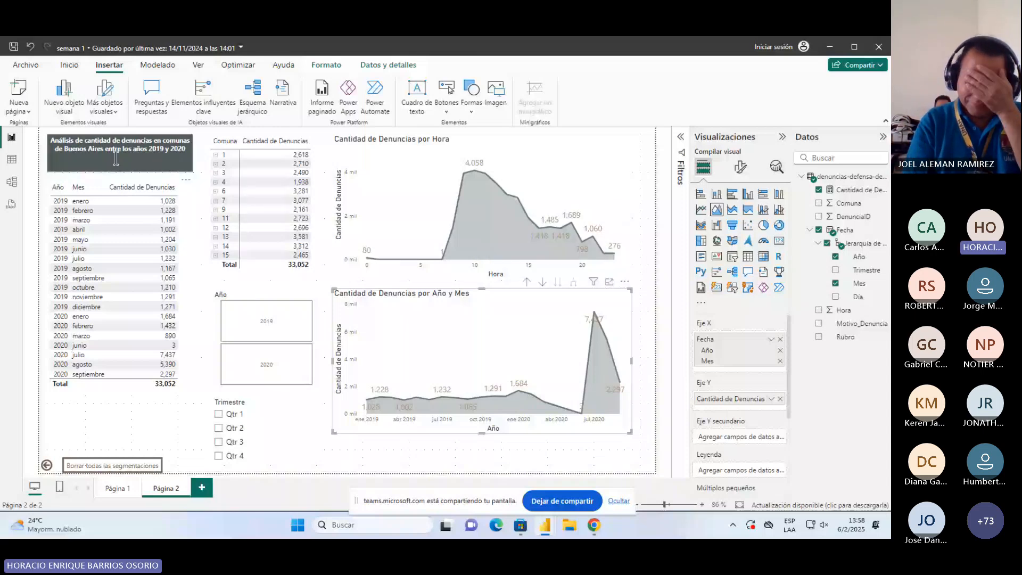
# Step: Delete the Trimestre slicer from informe_semana1's Denuncias 2 page and save both reports
pyautogui.hotkey('ctrl', 's')
pyautogui.hotkey('alt', 'Tab')
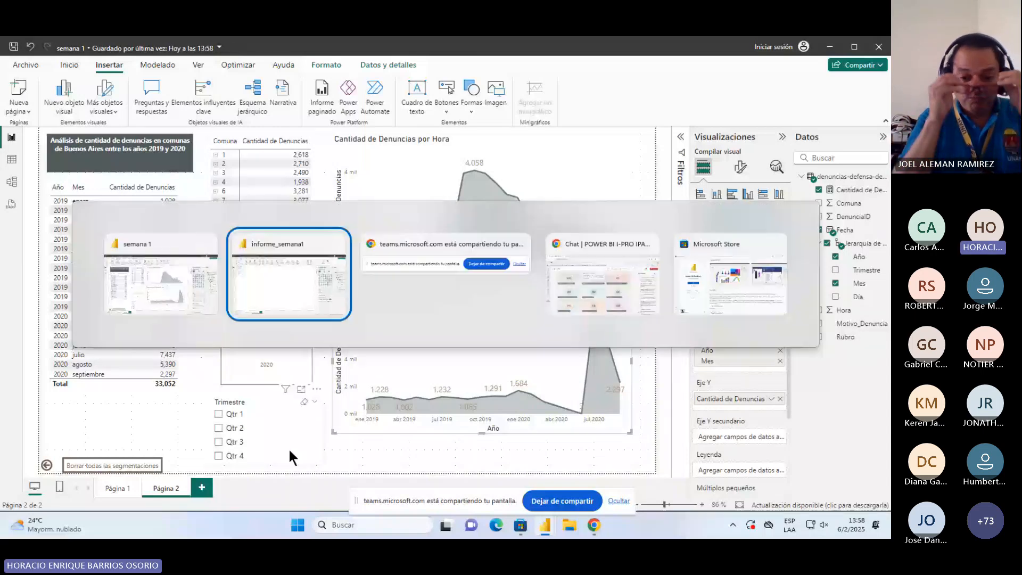
pyautogui.click(84, 198)
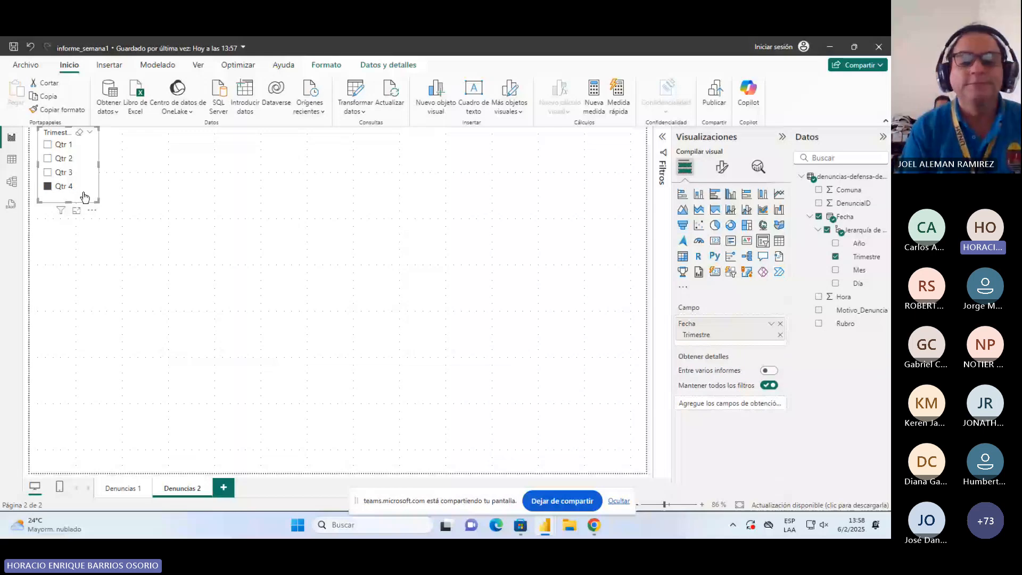
pyautogui.press('Delete')
pyautogui.hotkey('ctrl', 's')
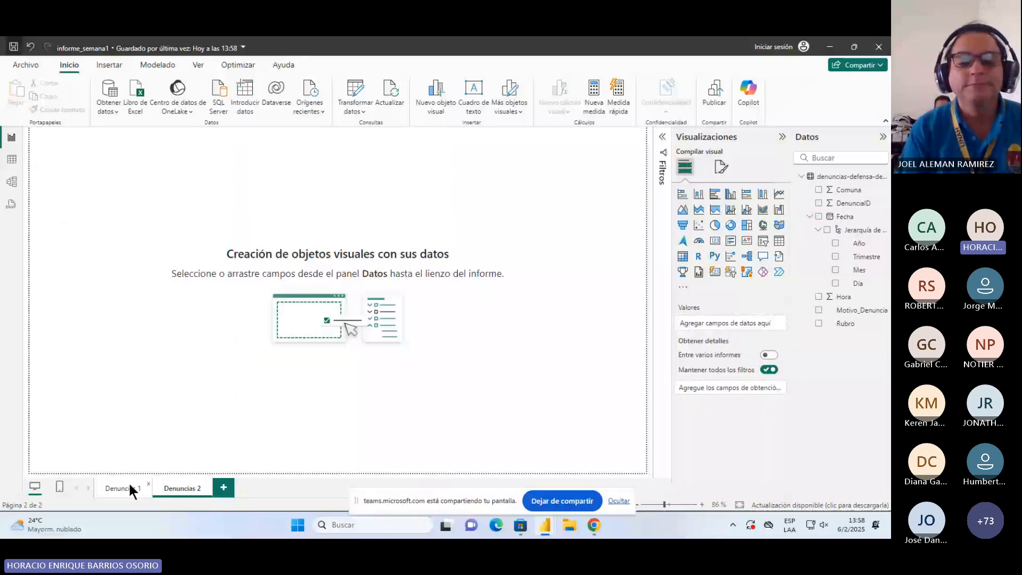
# Step: Review the visuals and the full Rubro matrix on the Denuncias 1 page and save informe_semana1
pyautogui.click(129, 484)
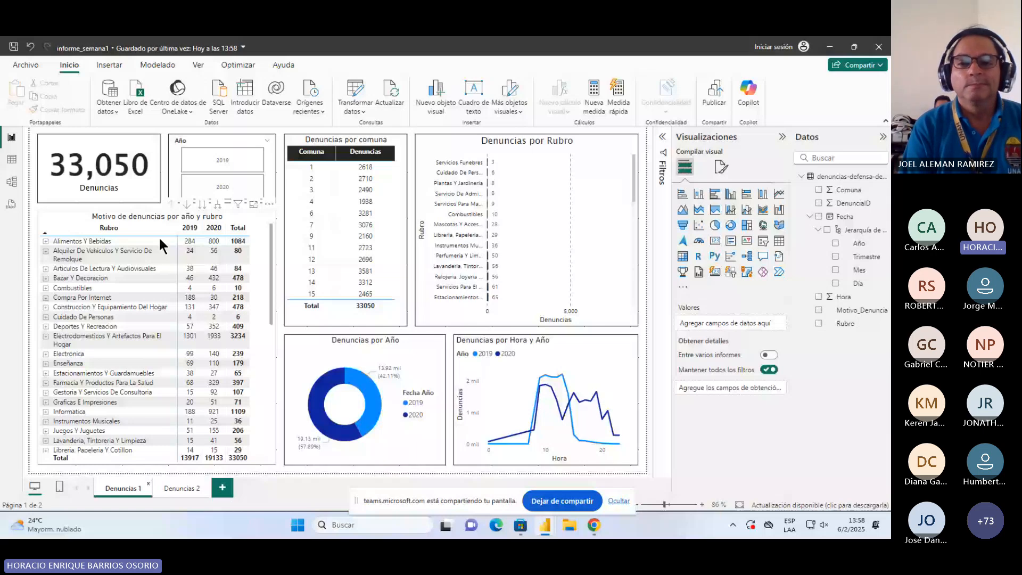
pyautogui.moveTo(26, 128); pyautogui.dragTo(706, 458)
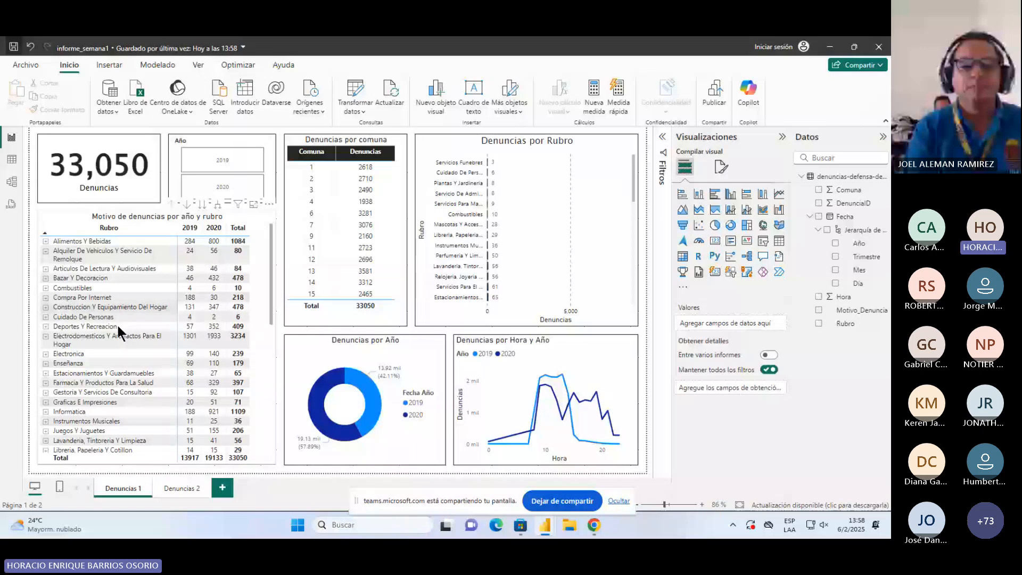
pyautogui.scroll(-3, 117, 323)
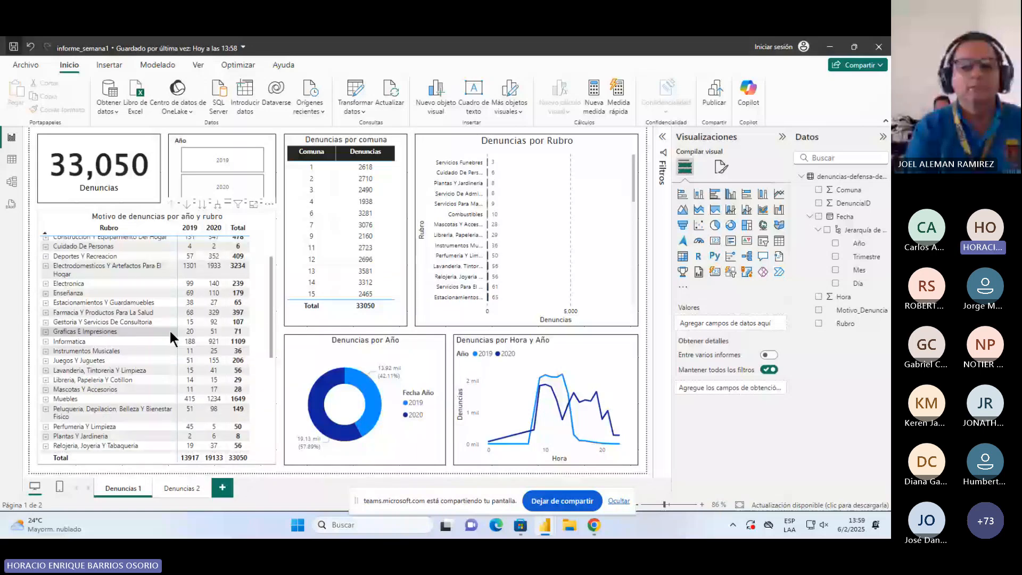
pyautogui.scroll(3, 169, 328)
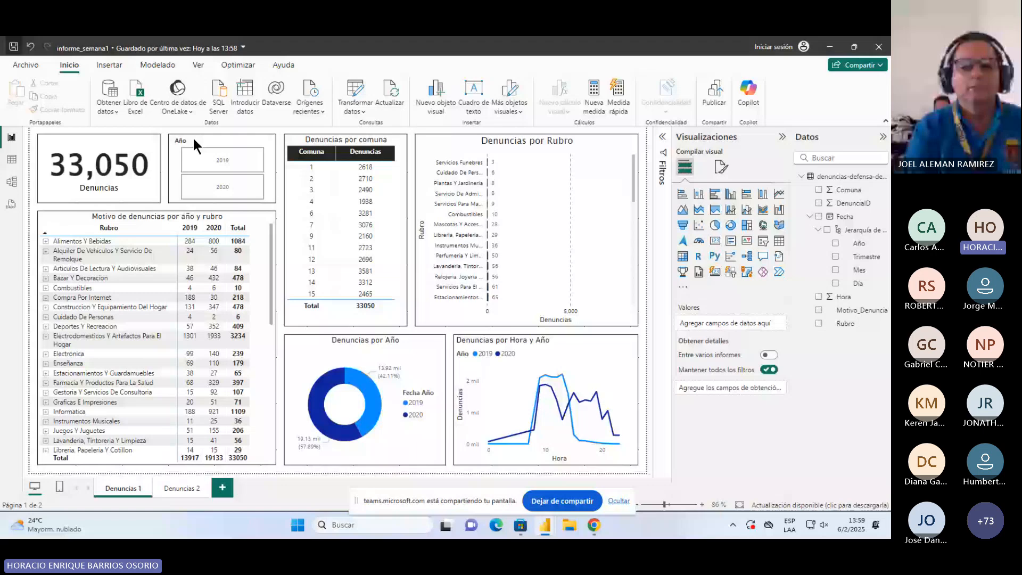
pyautogui.click(18, 47)
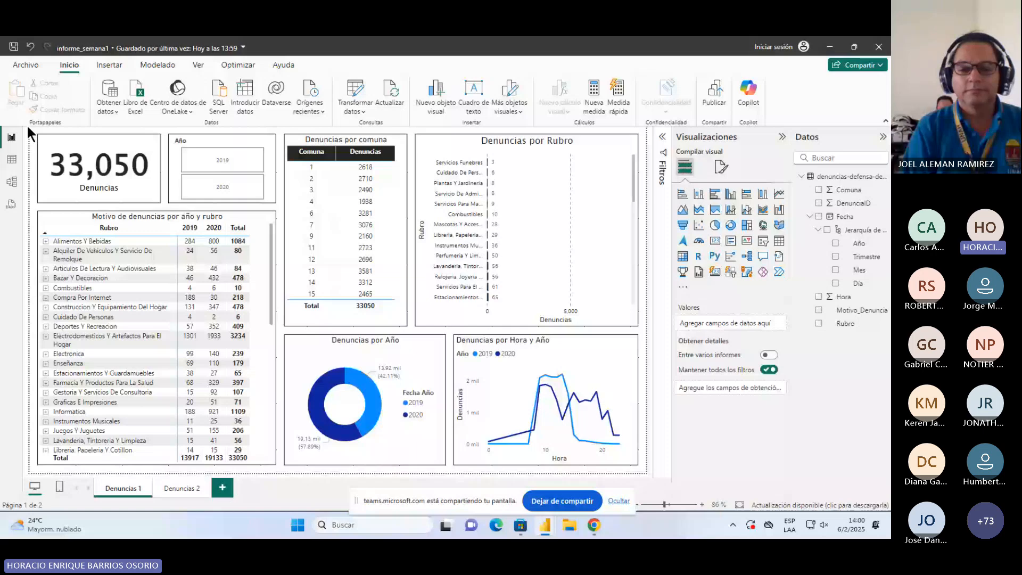
pyautogui.hotkey('ctrl', 's')
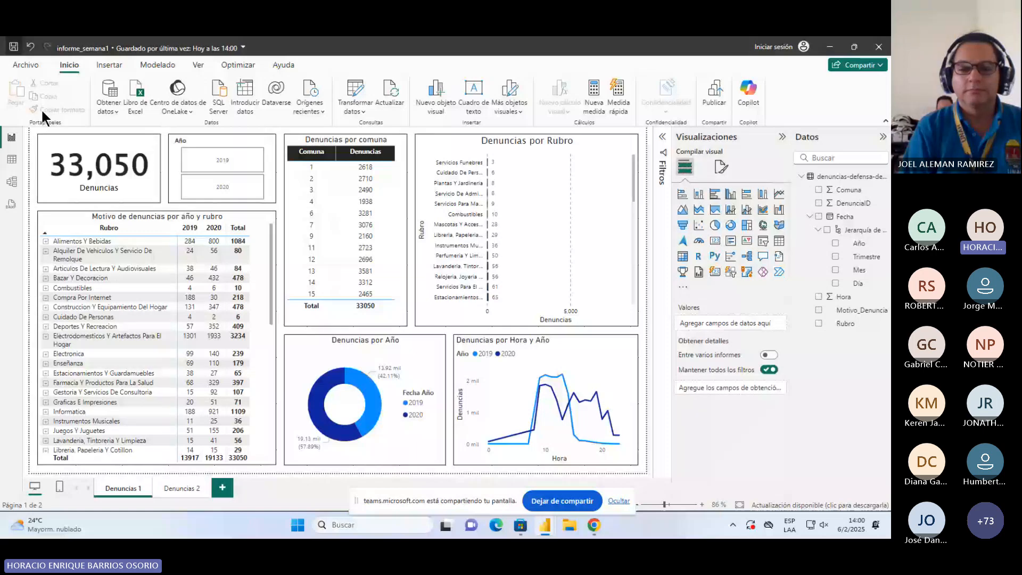